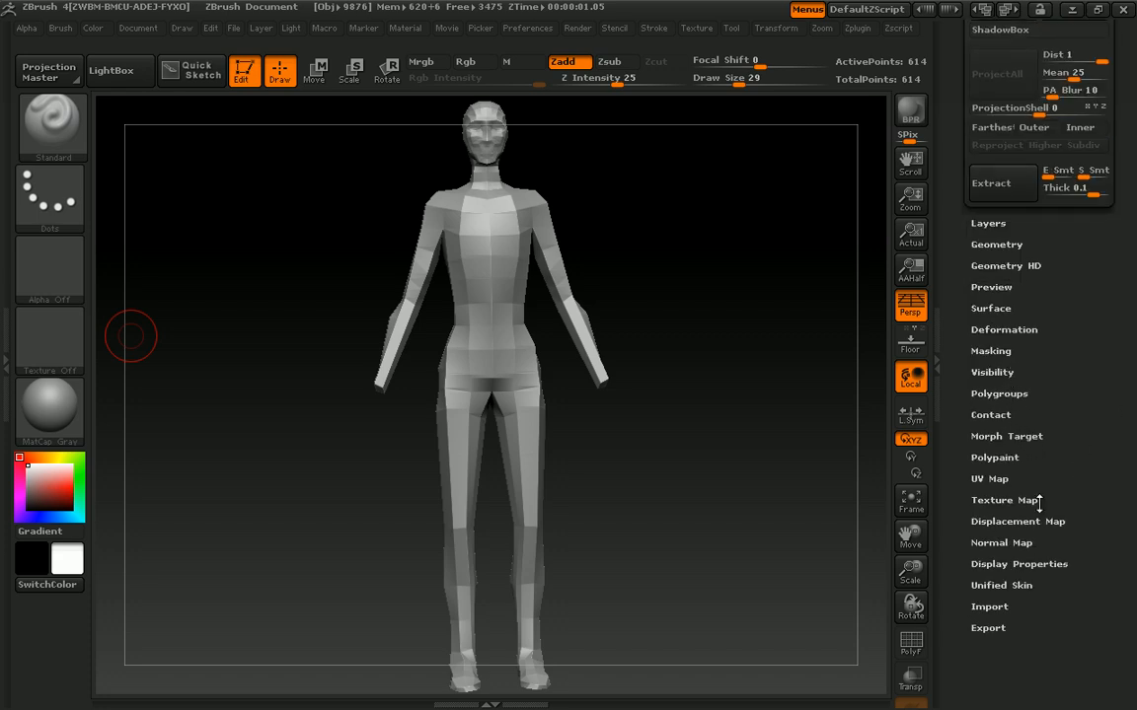
Step: View the Adaptive Skin settings of the ZSphere figure and return to the low-poly Skin_ZSphere mesh
{"action": "left_click_drag", "start_coordinate": [1088, 471], "coordinate": [1098, 586]}
{"action": "left_click_drag", "start_coordinate": [1134, 237], "coordinate": [1123, 137]}
{"action": "left_click", "coordinate": [1076, 286]}
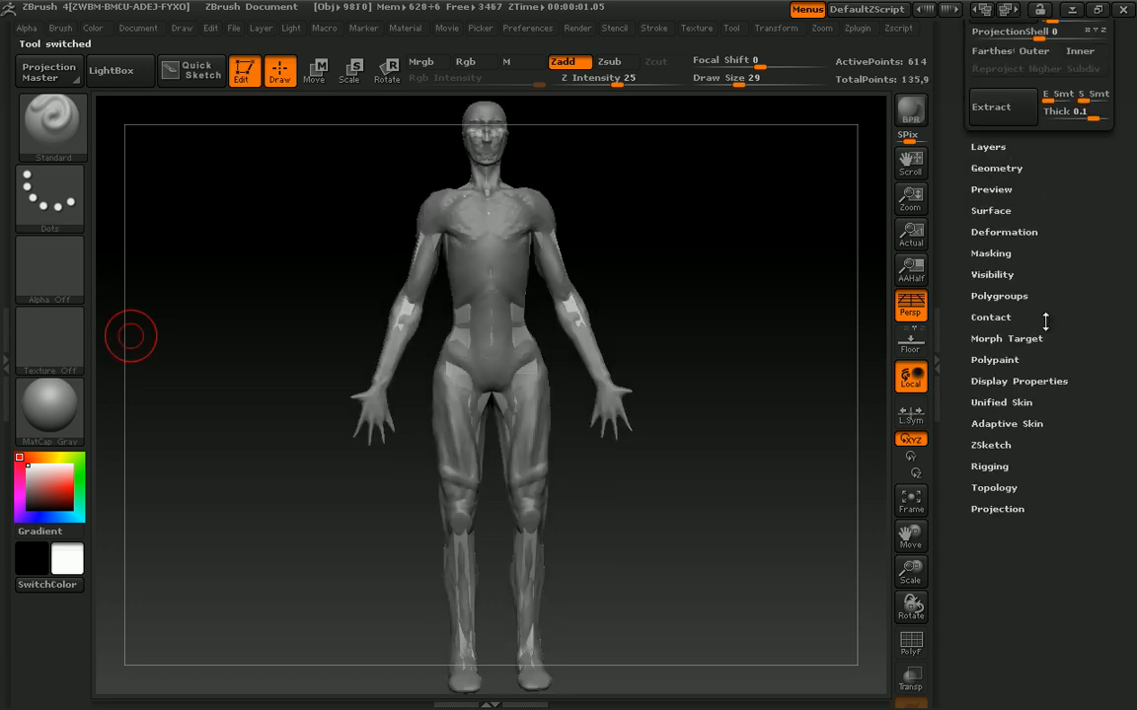
{"action": "left_click", "coordinate": [1037, 424]}
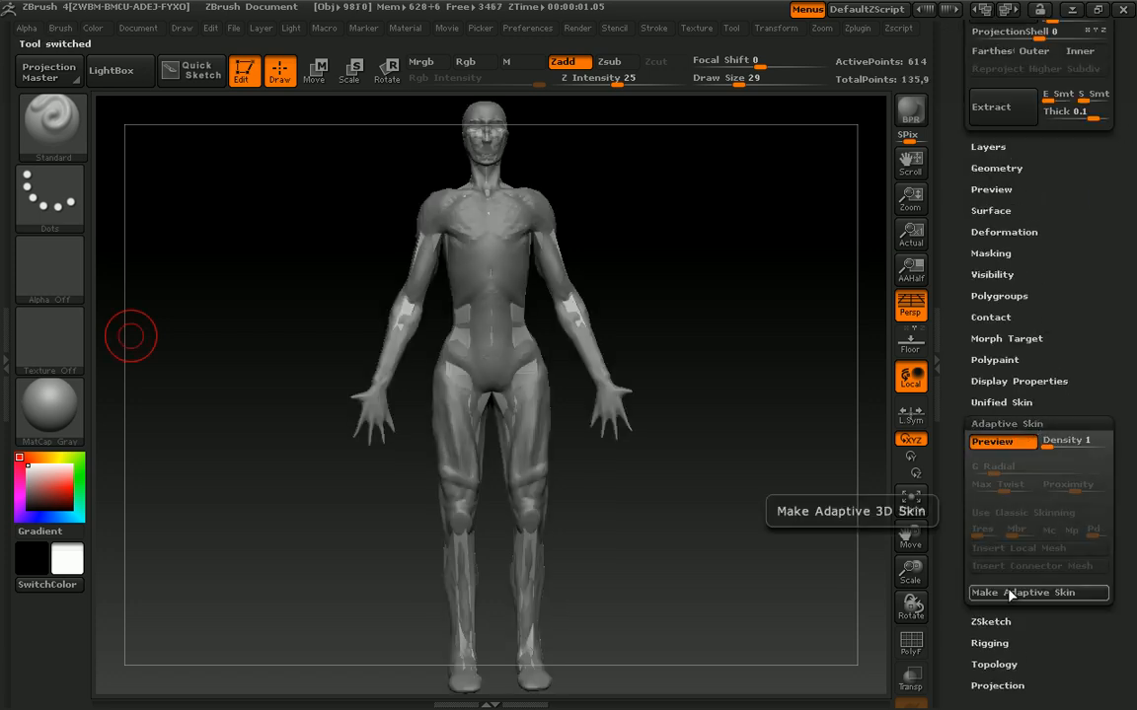
{"action": "left_click_drag", "start_coordinate": [1115, 301], "coordinate": [1115, 552]}
{"action": "left_click", "coordinate": [1005, 286]}
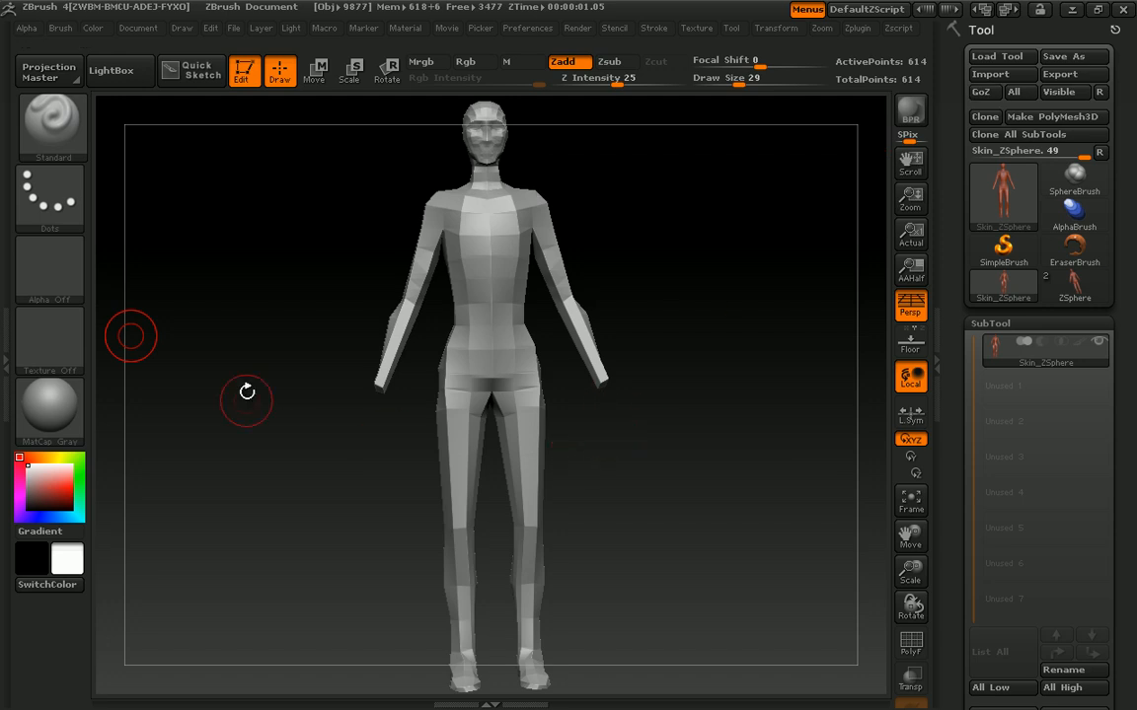
Step: Switch to the web browser and open ZBRUSH.COM
{"action": "left_click_drag", "start_coordinate": [655, 366], "coordinate": [677, 360]}
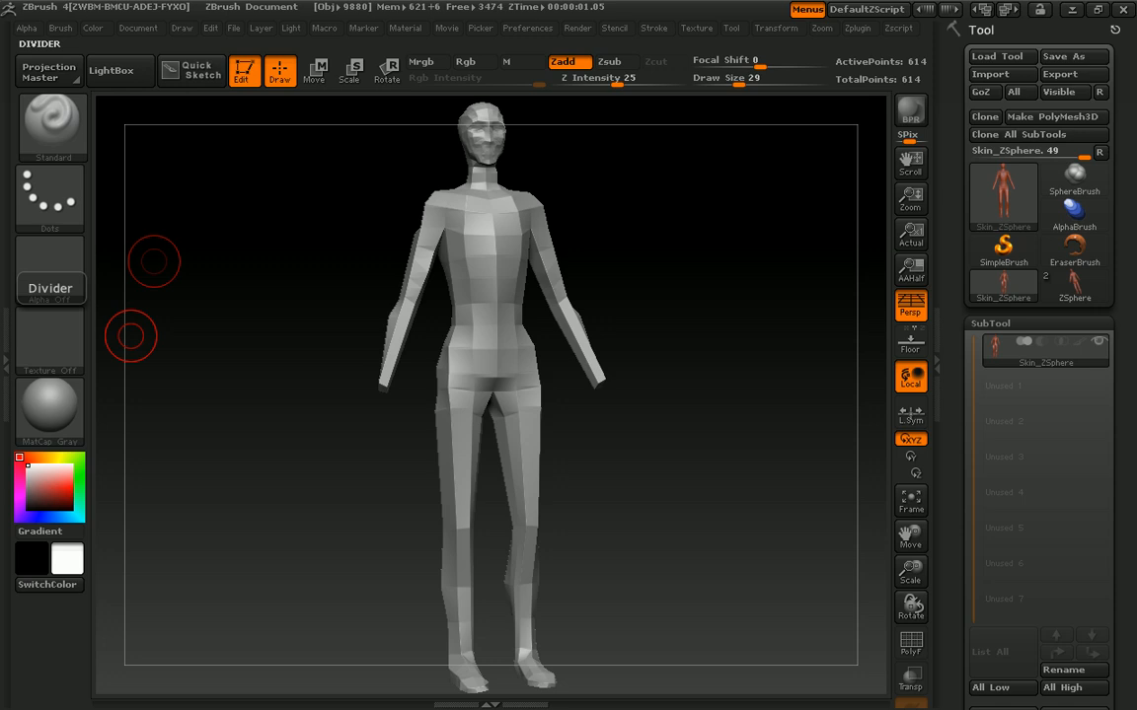
{"action": "left_click_drag", "start_coordinate": [0, 177], "coordinate": [861, 148]}
{"action": "left_click", "coordinate": [240, 135]}
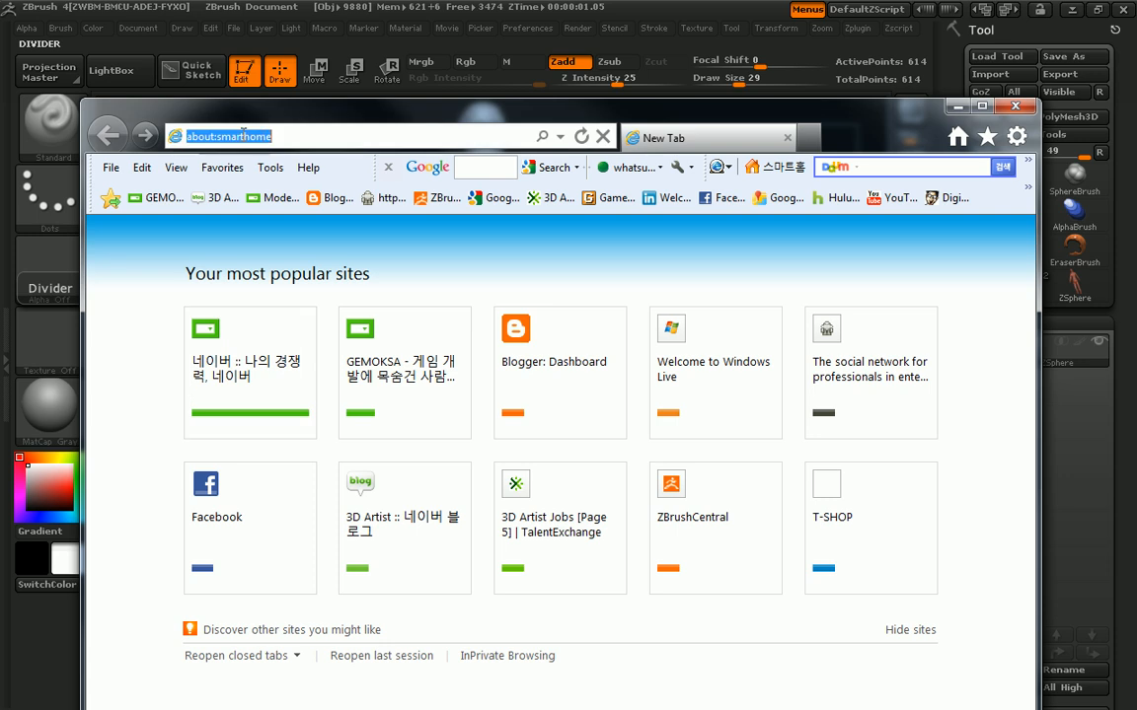
{"action": "type", "text": "ZBRUSH.CO"}
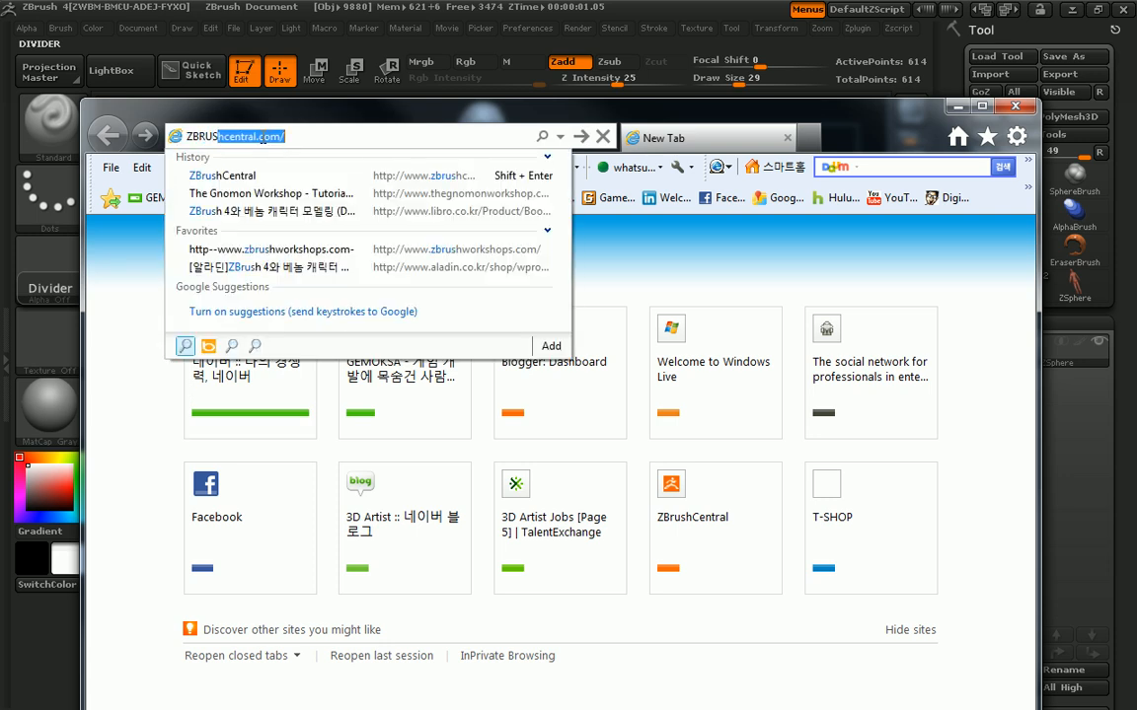
{"action": "type", "text": "M"}
{"action": "key", "text": "Return"}
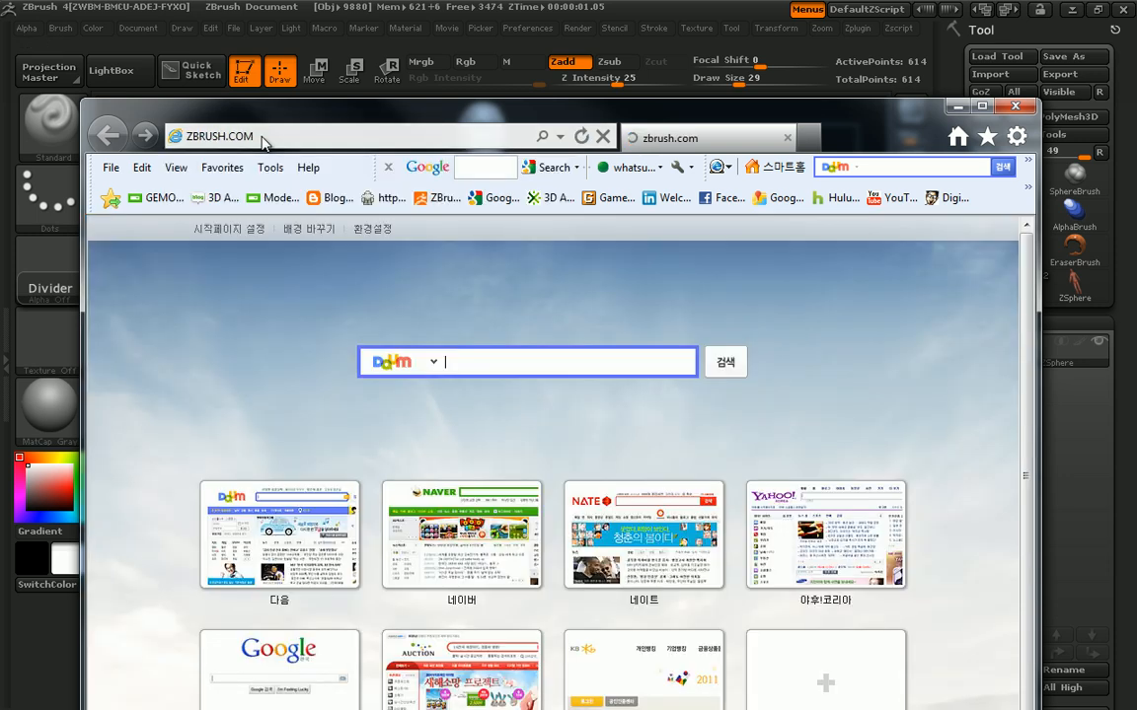
{"action": "left_click", "coordinate": [288, 141]}
{"action": "left_click_drag", "start_coordinate": [383, 105], "coordinate": [420, 76]}
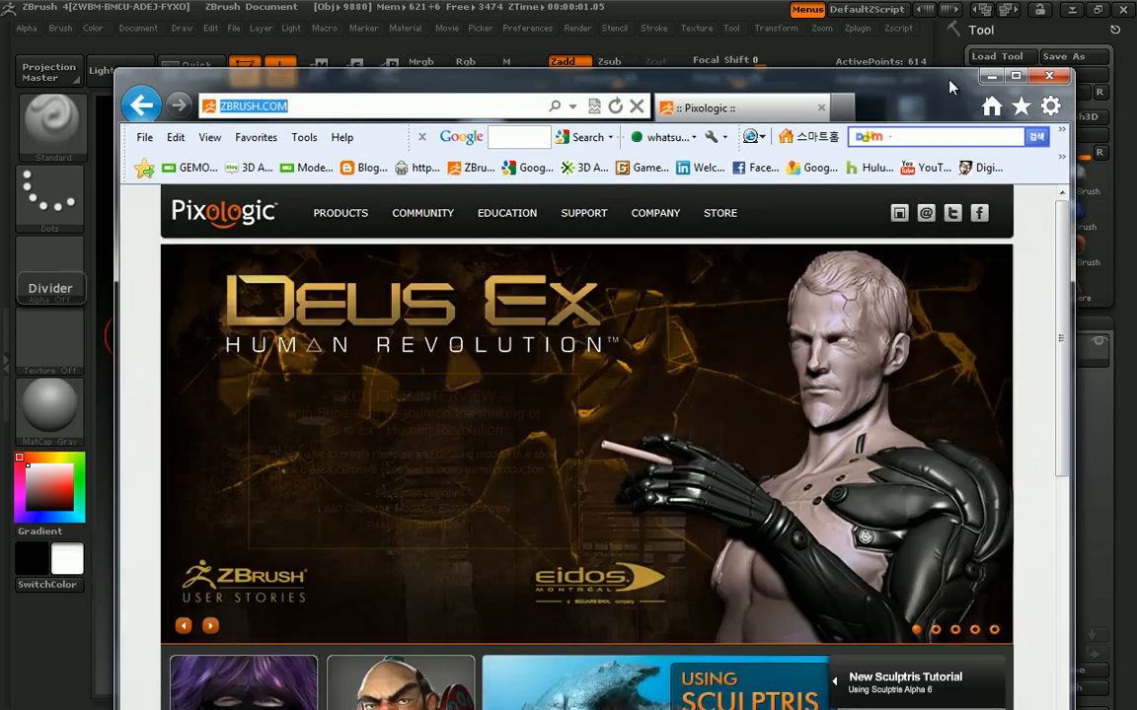
{"action": "left_click_drag", "start_coordinate": [937, 86], "coordinate": [957, 67]}
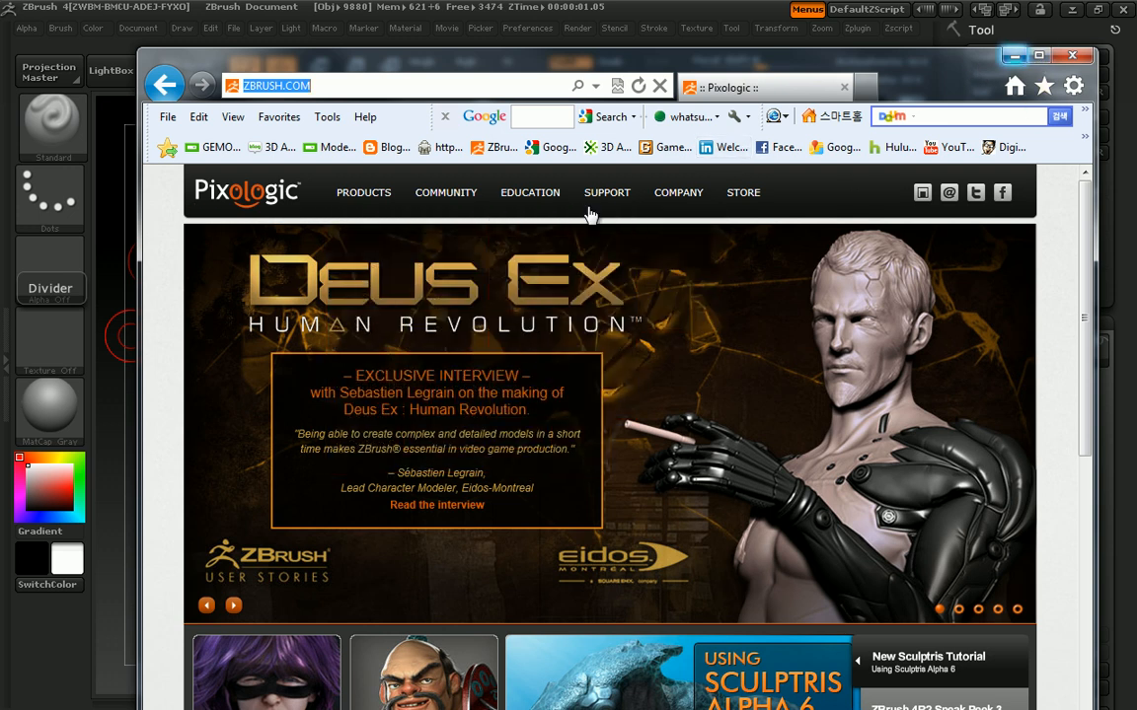
Step: Open the ZBrush Plugins page of the Pixologic Download Center in a maximized browser window
{"action": "mouse_move", "coordinate": [617, 205]}
{"action": "left_click", "coordinate": [615, 242]}
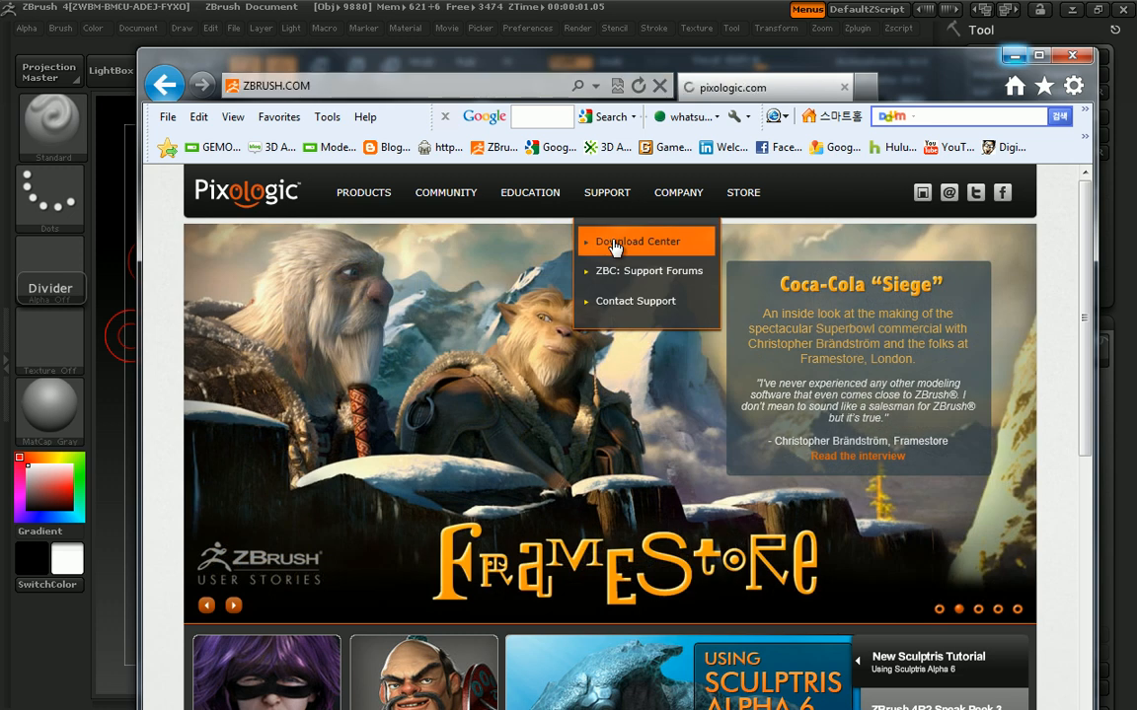
{"action": "double_click", "coordinate": [932, 54]}
{"action": "scroll", "coordinate": [760, 323], "scroll_direction": "down", "scroll_amount": 3}
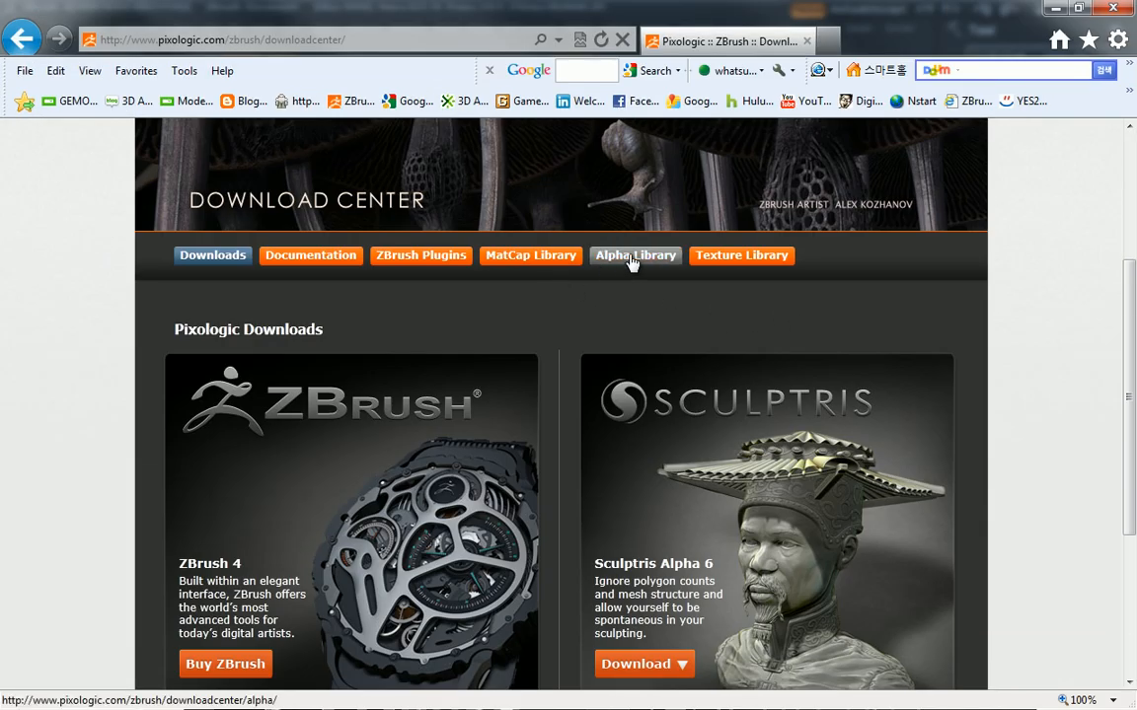
{"action": "left_click", "coordinate": [447, 258]}
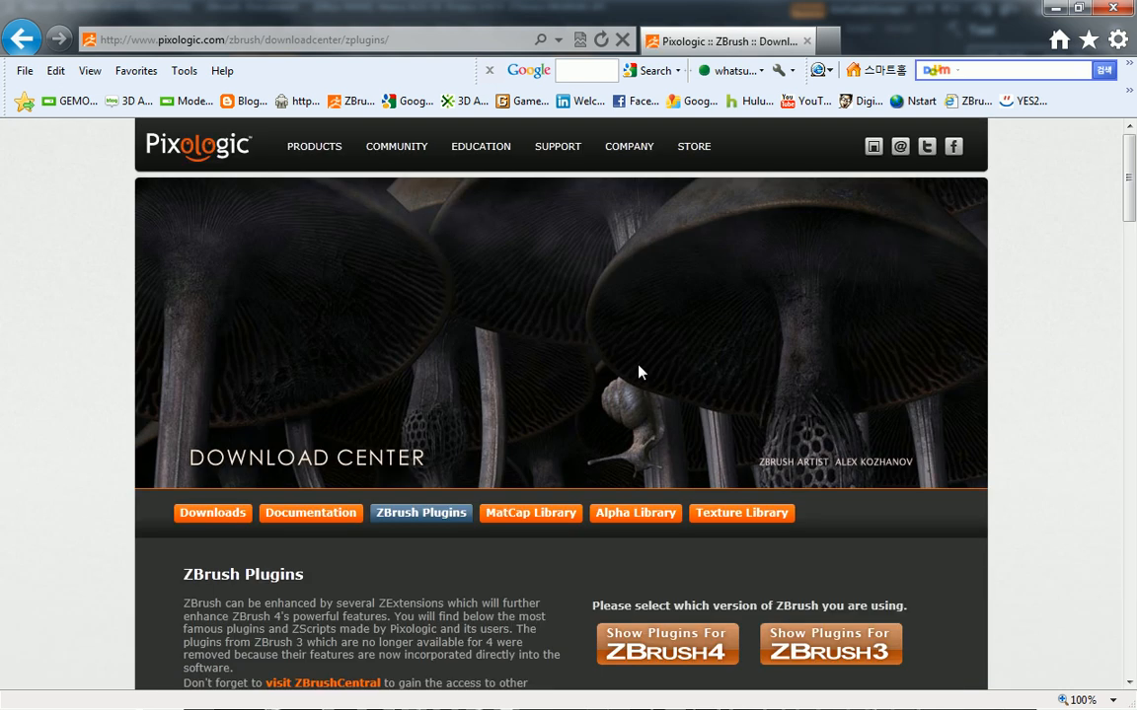
Step: Find the GoZ plugin, open its further information page and read the update instructions and supported software
{"action": "scroll", "coordinate": [638, 372], "scroll_direction": "down", "scroll_amount": 6}
{"action": "scroll", "coordinate": [635, 369], "scroll_direction": "down", "scroll_amount": 1}
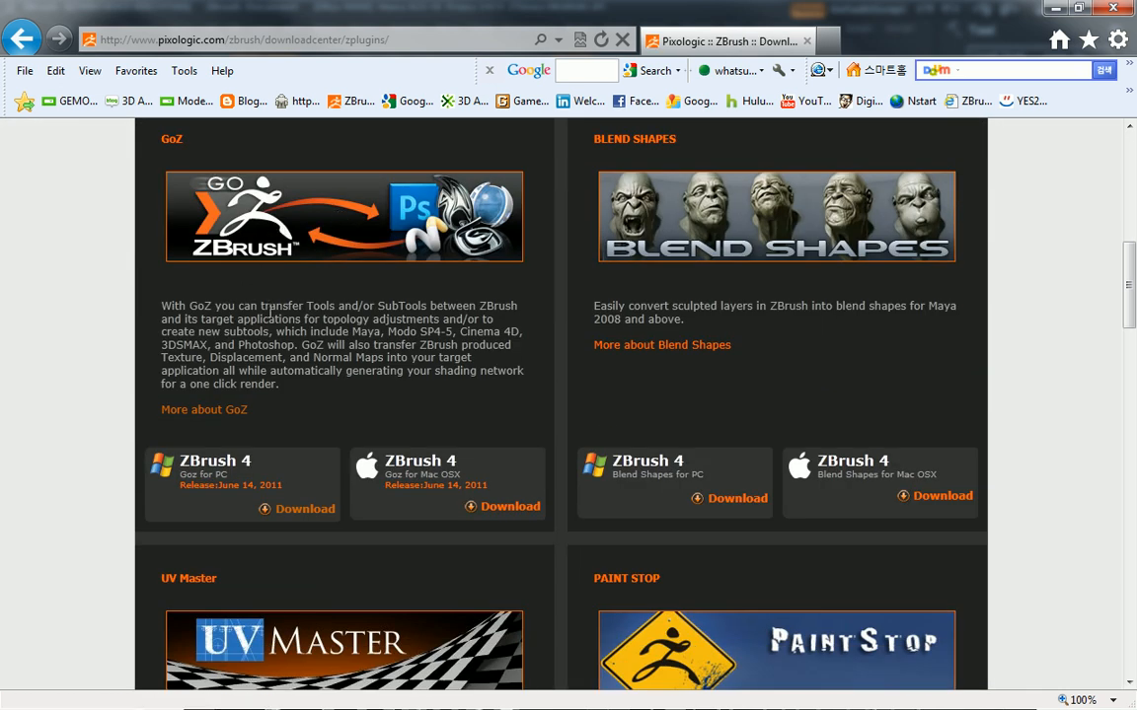
{"action": "left_click", "coordinate": [411, 419]}
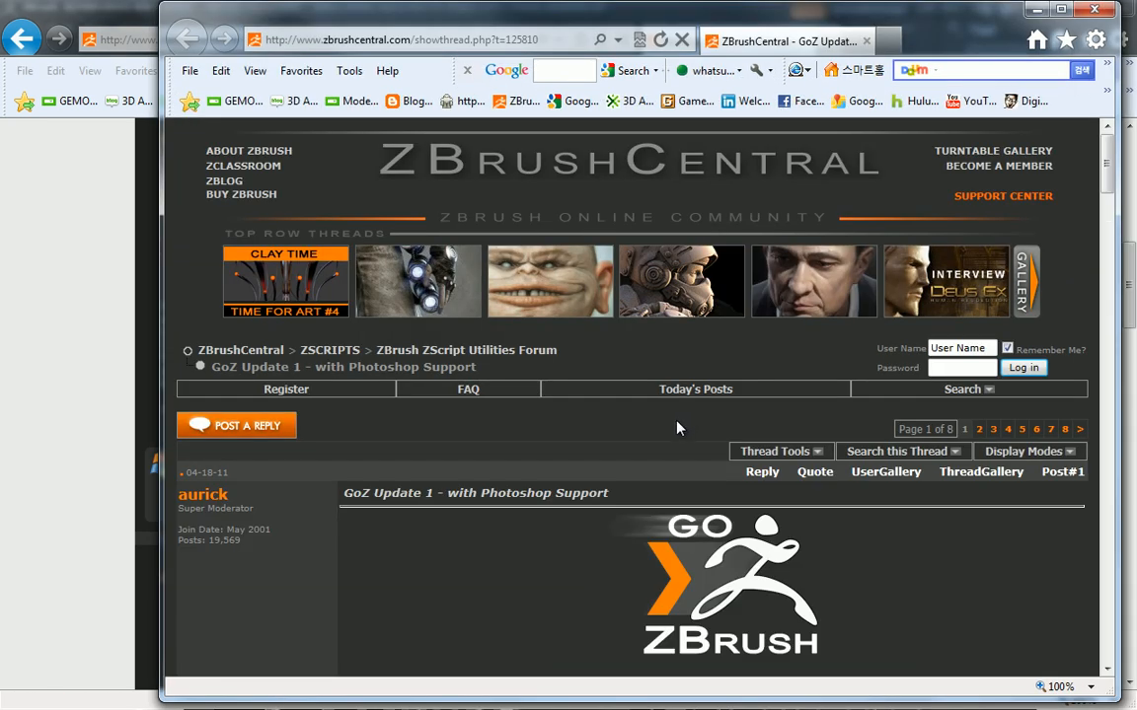
{"action": "scroll", "coordinate": [680, 426], "scroll_direction": "down", "scroll_amount": 10}
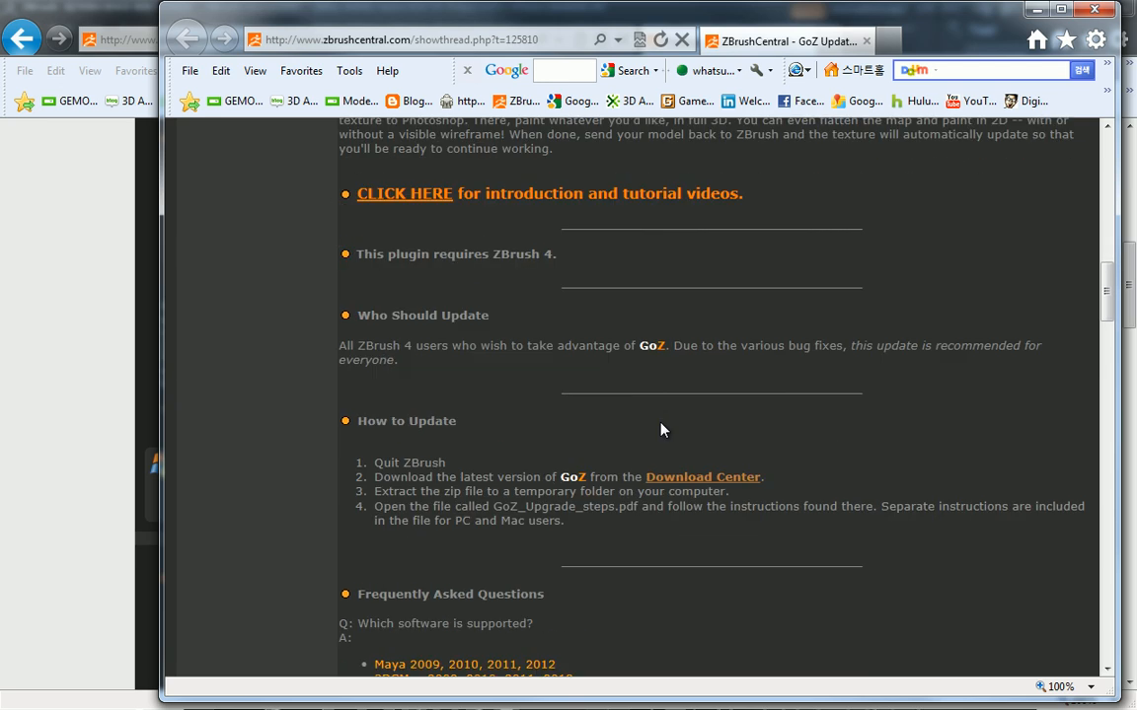
{"action": "scroll", "coordinate": [652, 426], "scroll_direction": "down", "scroll_amount": 2}
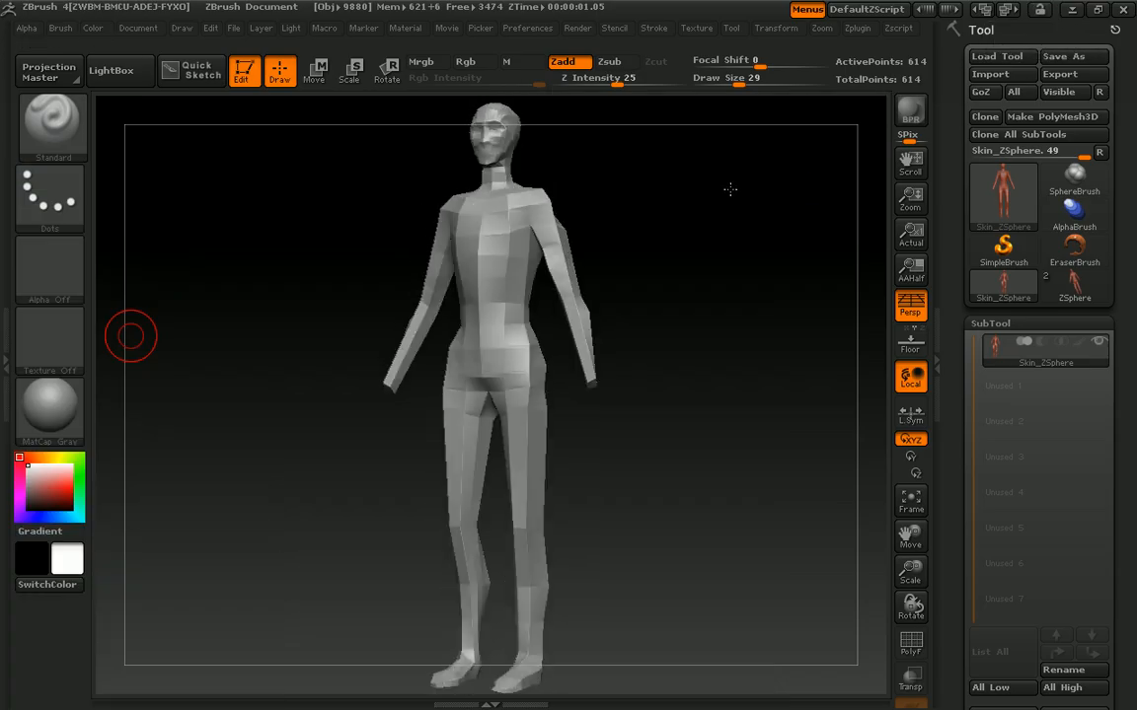
Step: Back in ZBrush, set Maya as the GoZ target application and send the Skin_ZSphere SubTool to it
{"action": "left_click_drag", "start_coordinate": [729, 188], "coordinate": [663, 178]}
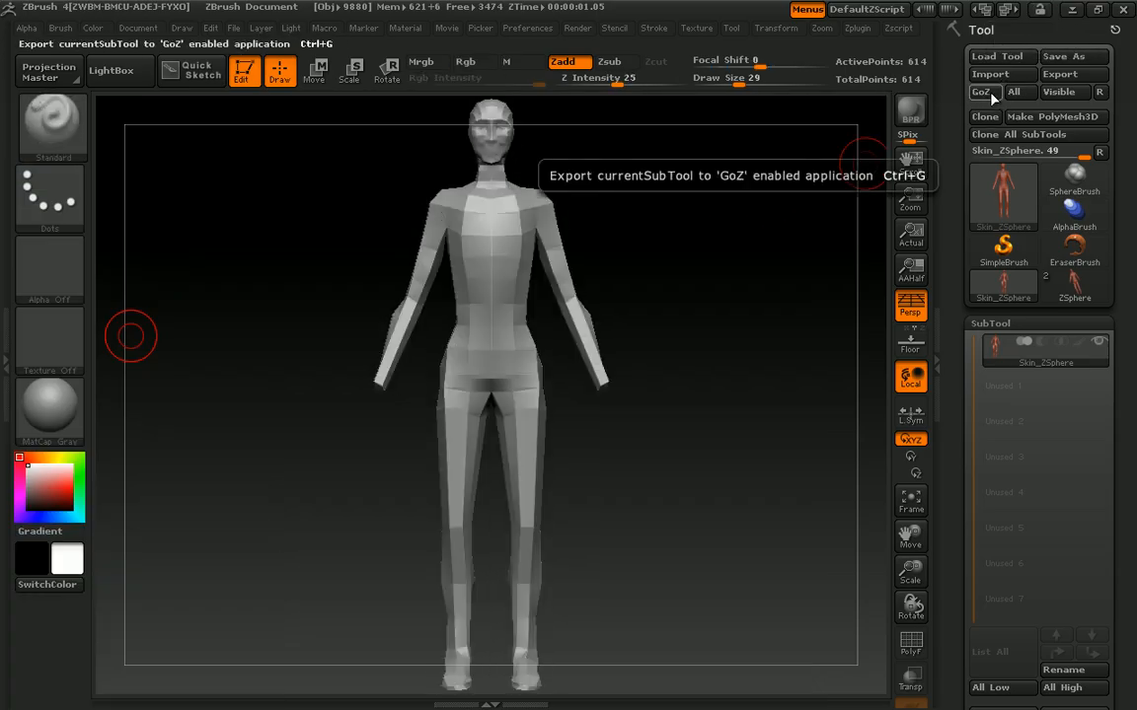
{"action": "left_click", "coordinate": [1099, 92]}
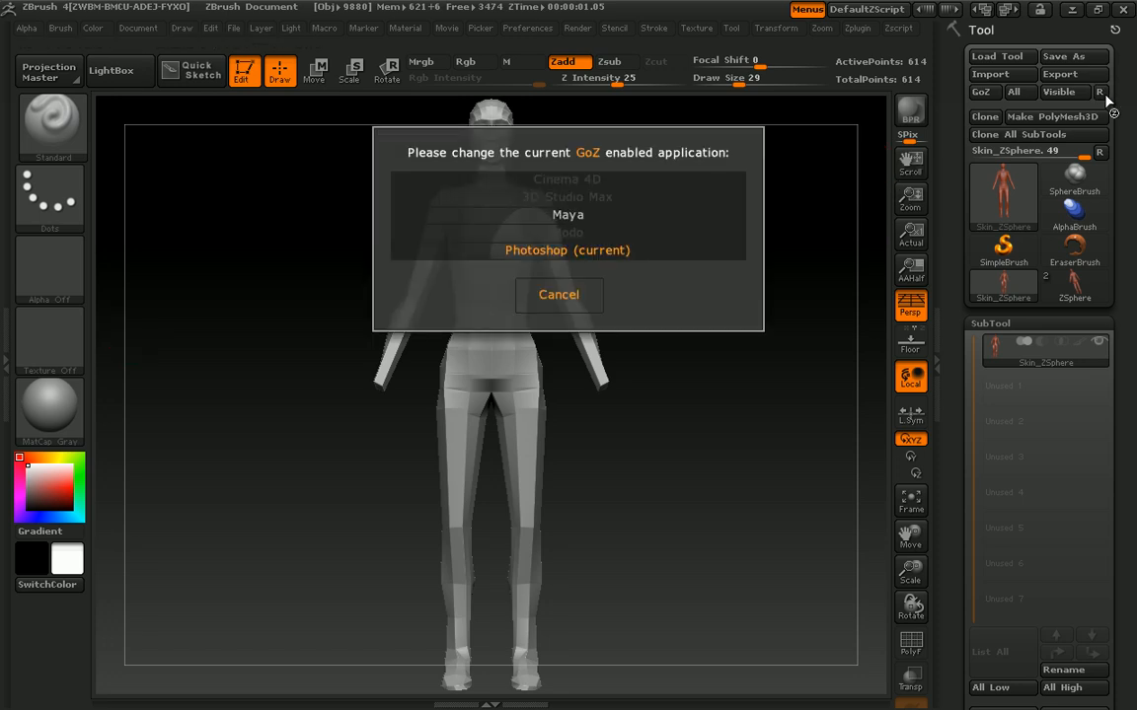
{"action": "left_click", "coordinate": [579, 214]}
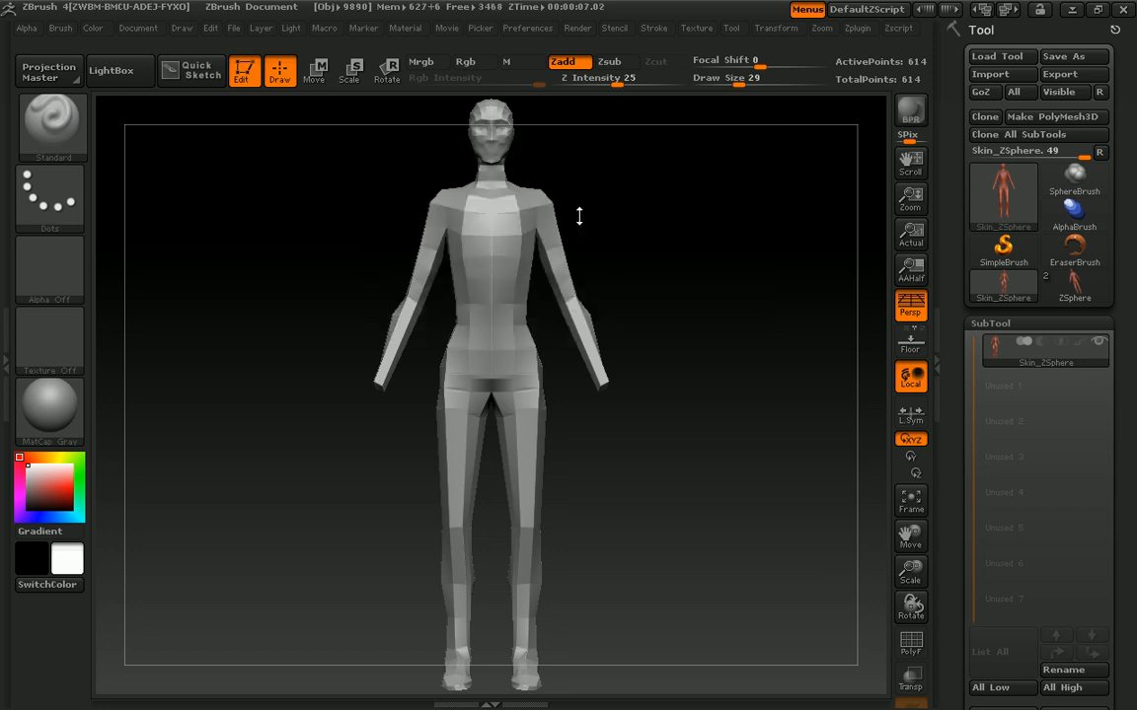
{"action": "mouse_move", "coordinate": [594, 218]}
{"action": "left_mouse_down"}
{"action": "mouse_move", "coordinate": [660, 218]}
{"action": "mouse_move", "coordinate": [602, 218]}
{"action": "left_mouse_up"}
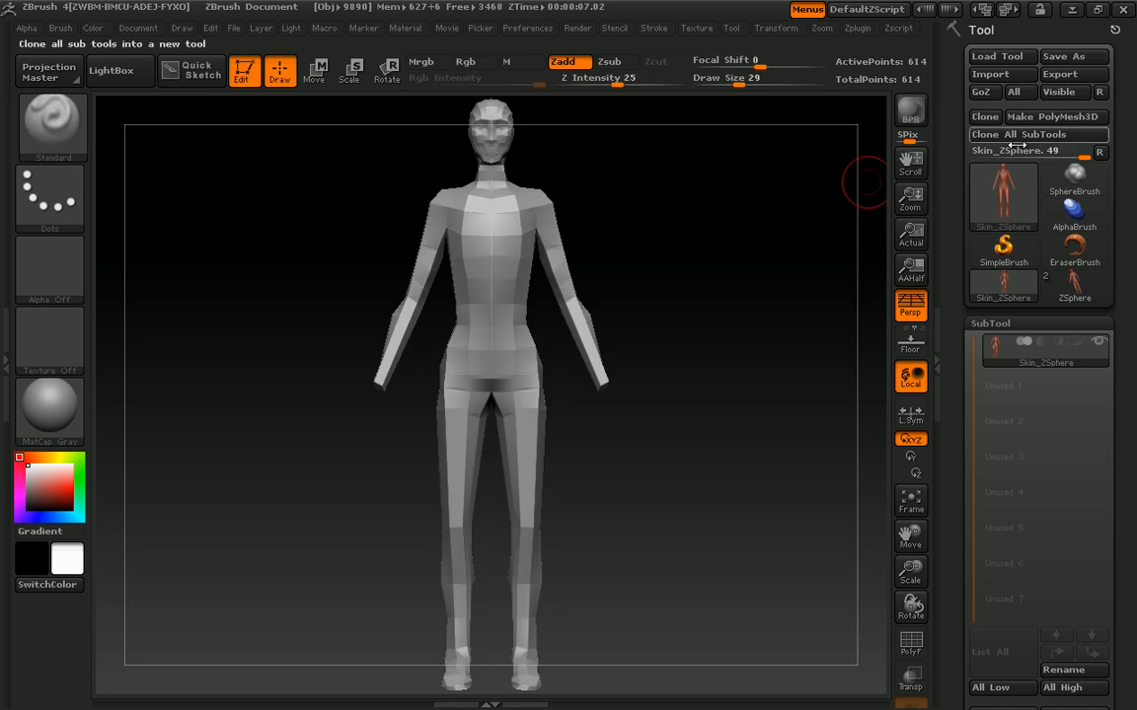
{"action": "left_click", "coordinate": [995, 97]}
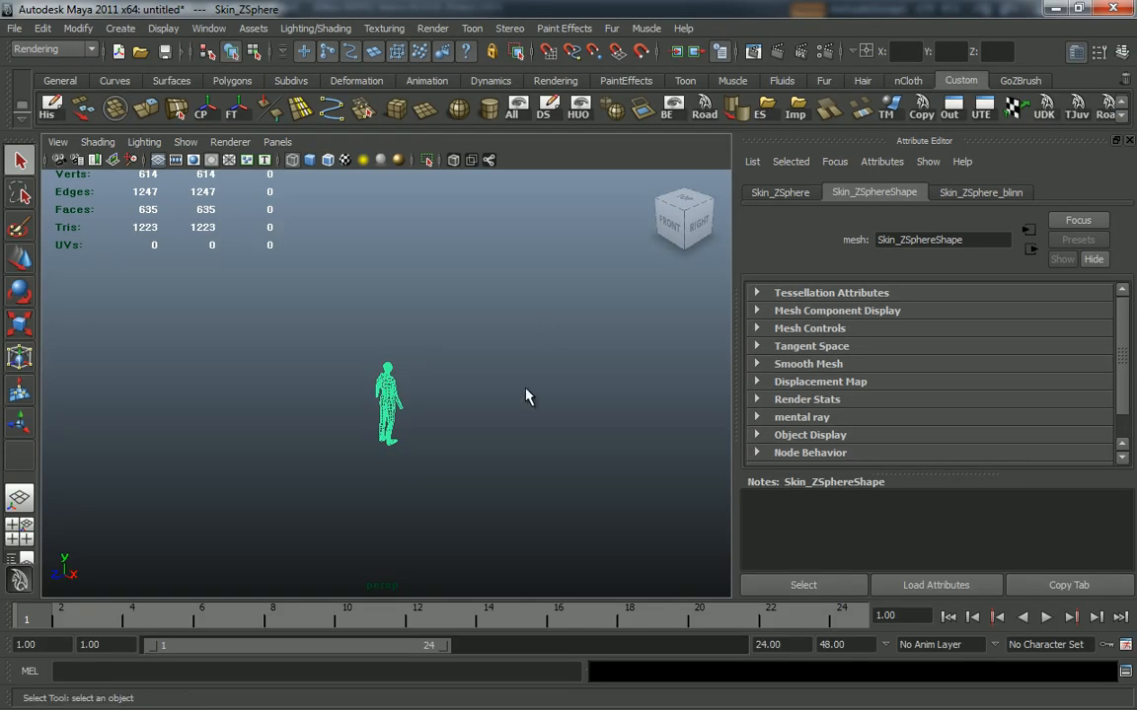
Step: Hide the Attribute Editor in Maya and show the imported body in smooth shaded display
{"action": "left_click_drag", "start_coordinate": [526, 389], "coordinate": [377, 351], "text": "alt"}
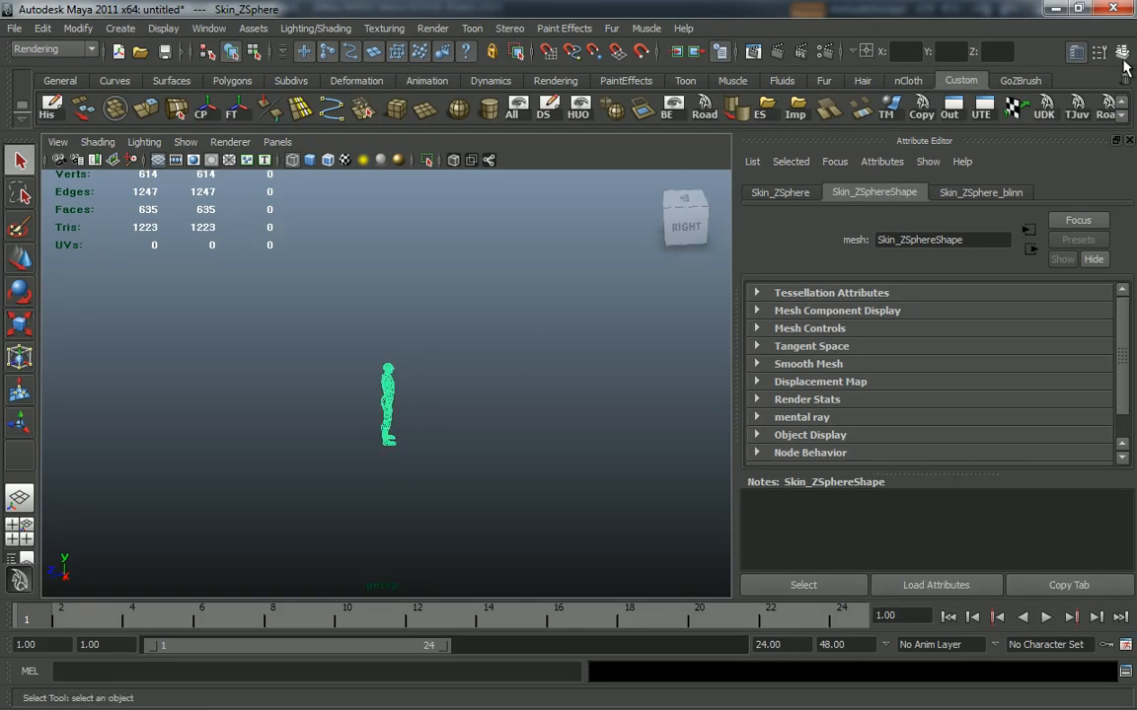
{"action": "left_click", "coordinate": [1076, 52]}
{"action": "left_click_drag", "start_coordinate": [817, 327], "coordinate": [683, 352], "text": "alt"}
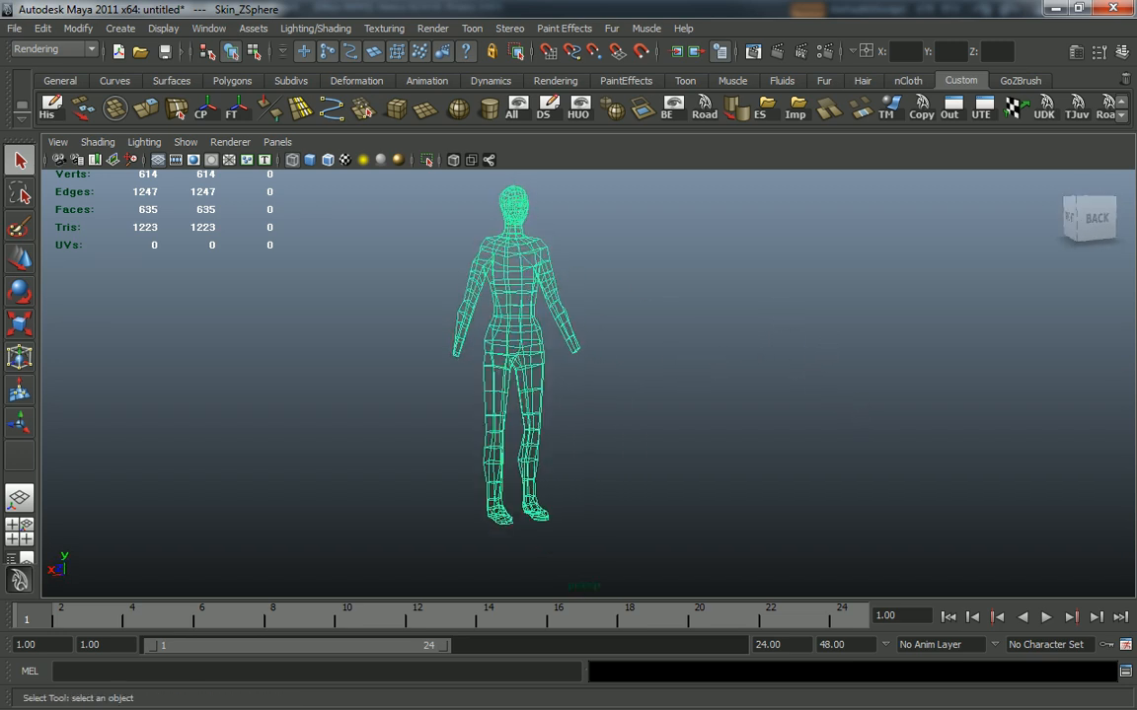
{"action": "left_click_drag", "start_coordinate": [547, 430], "coordinate": [568, 402], "text": "alt"}
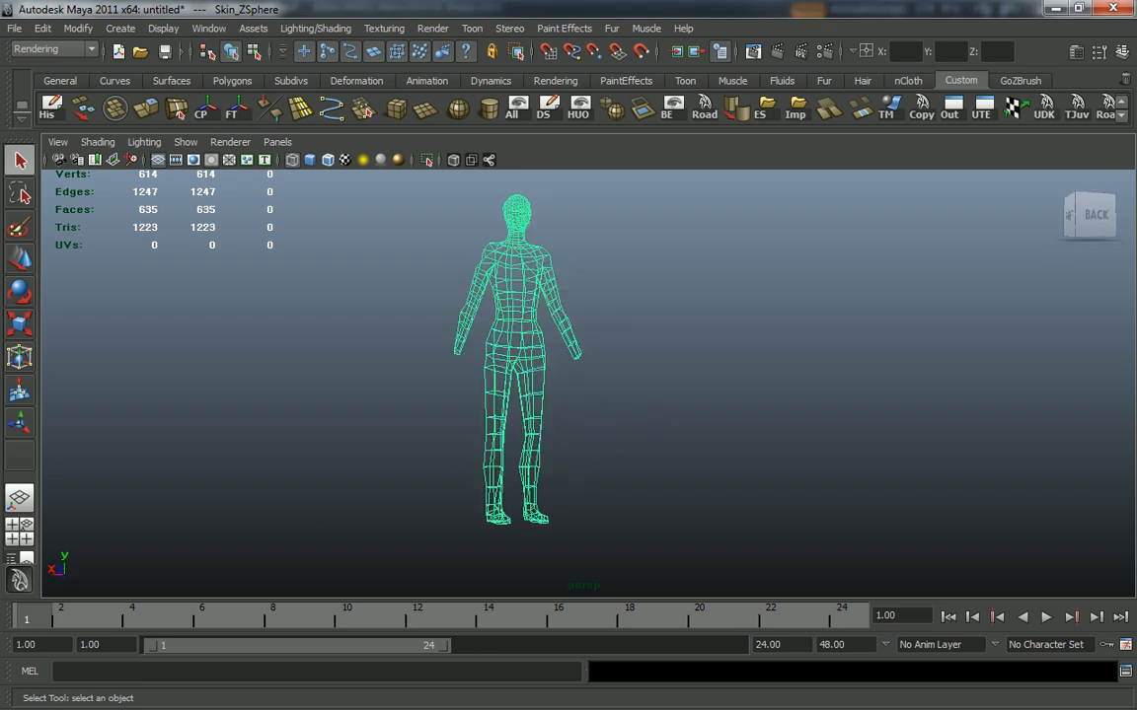
{"action": "left_click_drag", "start_coordinate": [419, 472], "coordinate": [577, 415], "text": "alt"}
{"action": "left_click_drag", "start_coordinate": [623, 375], "coordinate": [649, 382], "text": "alt"}
{"action": "right_click_drag", "start_coordinate": [649, 382], "coordinate": [771, 475], "text": "alt"}
{"action": "mouse_move", "coordinate": [772, 474]}
{"action": "left_mouse_down", "text": "alt"}
{"action": "mouse_move", "coordinate": [451, 360]}
{"action": "mouse_move", "coordinate": [808, 434]}
{"action": "mouse_move", "coordinate": [796, 449]}
{"action": "mouse_move", "coordinate": [630, 435]}
{"action": "mouse_move", "coordinate": [552, 410]}
{"action": "left_mouse_up", "text": "alt"}
{"action": "key", "text": "5"}
{"action": "mouse_move", "coordinate": [735, 406]}
{"action": "right_mouse_down", "text": "alt"}
{"action": "mouse_move", "coordinate": [536, 332]}
{"action": "mouse_move", "coordinate": [636, 367]}
{"action": "right_mouse_up", "text": "alt"}
{"action": "mouse_move", "coordinate": [636, 367]}
{"action": "left_mouse_down", "text": "alt"}
{"action": "mouse_move", "coordinate": [728, 350]}
{"action": "mouse_move", "coordinate": [619, 362]}
{"action": "mouse_move", "coordinate": [631, 354]}
{"action": "left_mouse_up", "text": "alt"}
{"action": "right_click_drag", "start_coordinate": [632, 354], "coordinate": [635, 422], "text": "alt"}
{"action": "mouse_move", "coordinate": [635, 422]}
{"action": "left_mouse_down", "text": "alt"}
{"action": "mouse_move", "coordinate": [698, 458]}
{"action": "mouse_move", "coordinate": [635, 398]}
{"action": "left_mouse_up", "text": "alt"}
{"action": "right_click_drag", "start_coordinate": [629, 372], "coordinate": [632, 391]}
{"action": "left_click", "coordinate": [632, 363]}
{"action": "left_click_drag", "start_coordinate": [644, 375], "coordinate": [743, 411], "text": "alt"}
{"action": "right_click_drag", "start_coordinate": [636, 376], "coordinate": [590, 355], "text": "shift"}
{"action": "left_click_drag", "start_coordinate": [766, 422], "coordinate": [807, 411], "text": "alt"}
{"action": "key", "text": "t"}
{"action": "key", "text": "ctrl+z"}
{"action": "key", "text": "ctrl+z"}
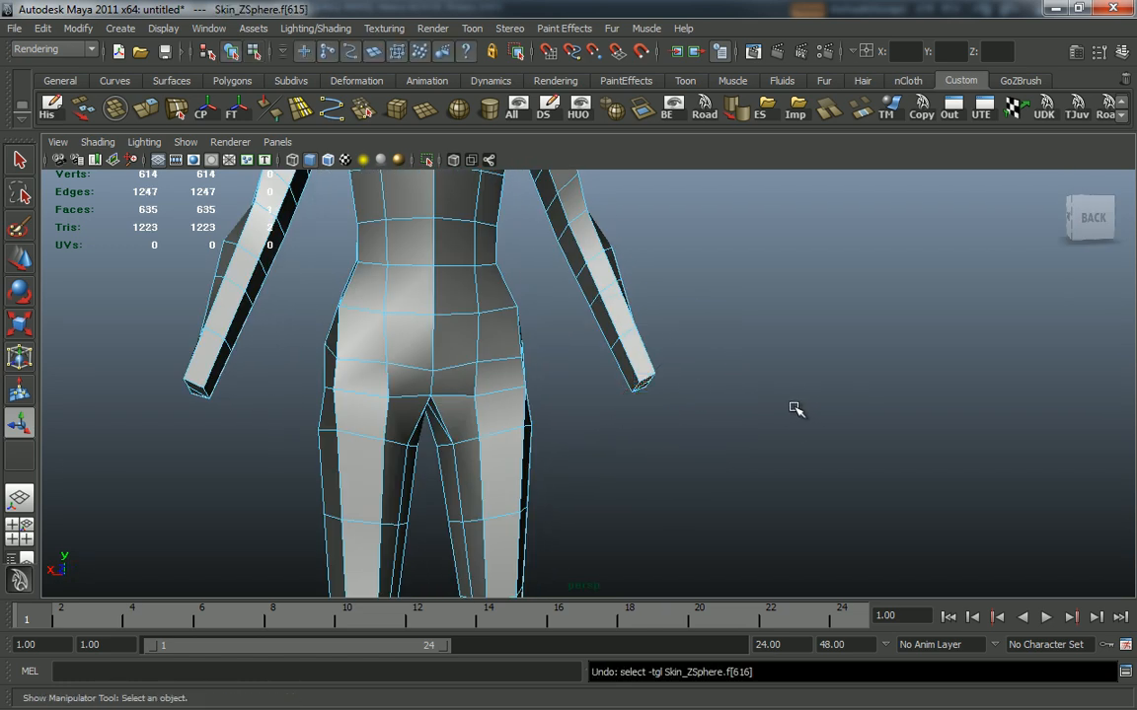
Step: In face selection mode, delete all faces on the negative X half of the body using the front view
{"action": "right_click_drag", "start_coordinate": [794, 406], "coordinate": [500, 329], "text": "alt"}
{"action": "left_click_drag", "start_coordinate": [500, 329], "coordinate": [602, 325], "text": "alt"}
{"action": "right_click_drag", "start_coordinate": [596, 324], "coordinate": [598, 367]}
{"action": "left_click_drag", "start_coordinate": [691, 386], "coordinate": [715, 371], "text": "alt"}
{"action": "scroll", "coordinate": [715, 371], "scroll_direction": "down", "scroll_amount": 5}
{"action": "key", "text": "space"}
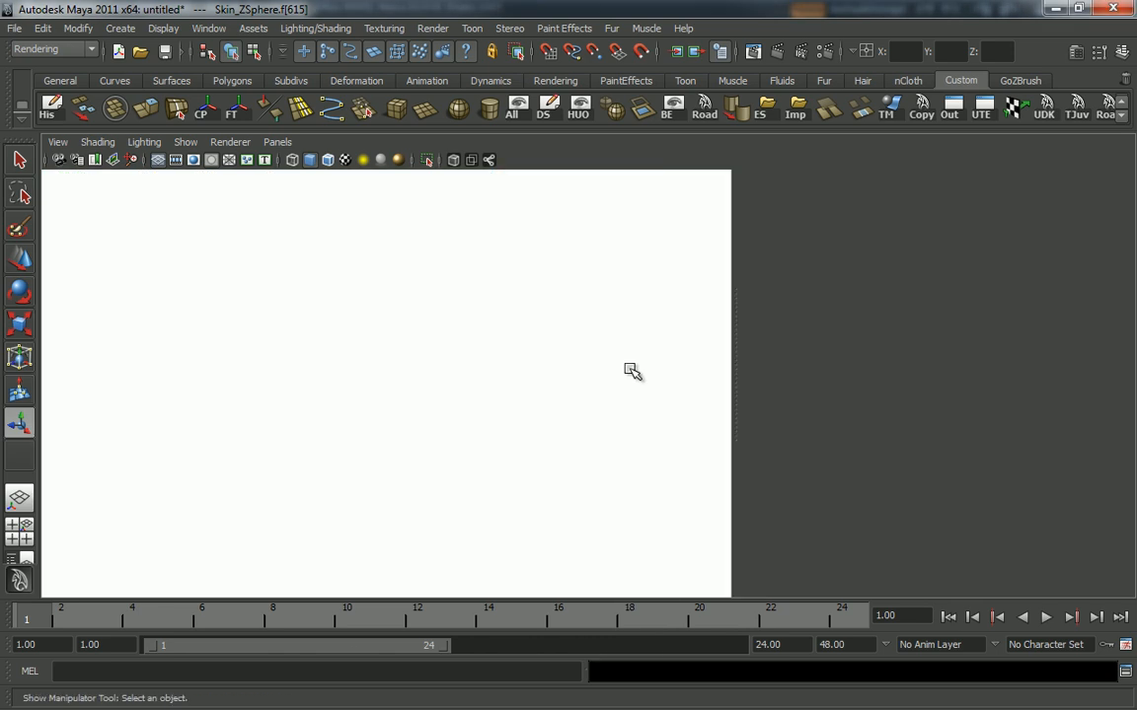
{"action": "key", "text": "space"}
{"action": "right_click_drag", "start_coordinate": [600, 461], "coordinate": [566, 461], "text": "alt"}
{"action": "middle_click_drag", "start_coordinate": [567, 462], "coordinate": [508, 392], "text": "alt"}
{"action": "right_click_drag", "start_coordinate": [508, 392], "coordinate": [577, 416], "text": "alt"}
{"action": "left_click_drag", "start_coordinate": [421, 226], "coordinate": [516, 514]}
{"action": "right_click_drag", "start_coordinate": [473, 434], "coordinate": [714, 540], "text": "alt"}
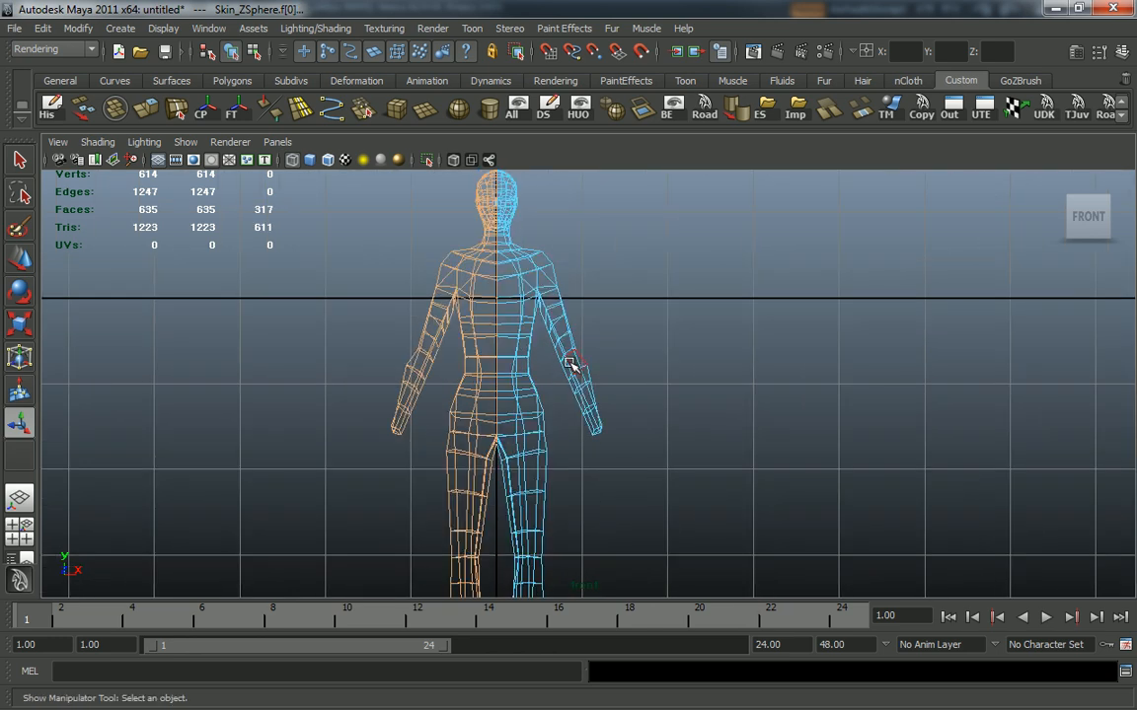
{"action": "key", "text": "Delete"}
Step: Try to delete the stray geometry on the head's centre line around eye level
{"action": "right_click_drag", "start_coordinate": [394, 331], "coordinate": [434, 410], "text": "alt"}
{"action": "middle_click_drag", "start_coordinate": [378, 325], "coordinate": [484, 577], "text": "alt"}
{"action": "right_click_drag", "start_coordinate": [414, 348], "coordinate": [489, 505], "text": "alt"}
{"action": "right_click_drag", "start_coordinate": [400, 381], "coordinate": [476, 546], "text": "alt"}
{"action": "middle_click_drag", "start_coordinate": [336, 390], "coordinate": [419, 419], "text": "alt"}
{"action": "right_click_drag", "start_coordinate": [429, 464], "coordinate": [553, 671], "text": "alt"}
{"action": "left_click_drag", "start_coordinate": [481, 270], "coordinate": [534, 410]}
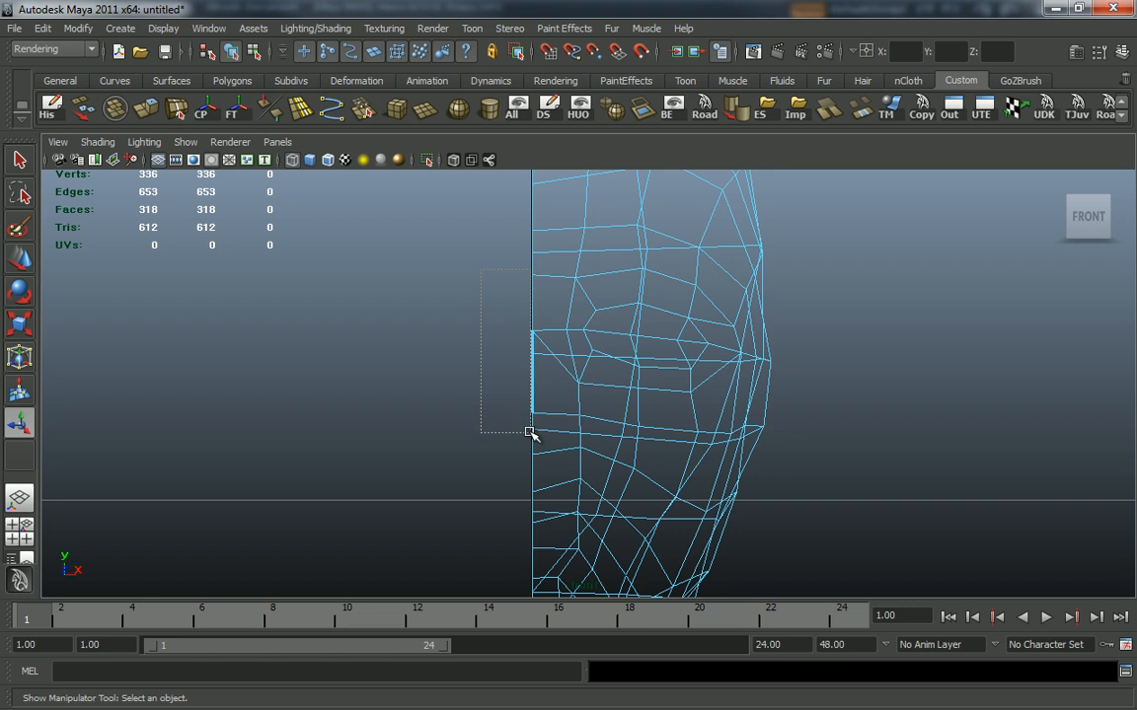
{"action": "key", "text": "Delete"}
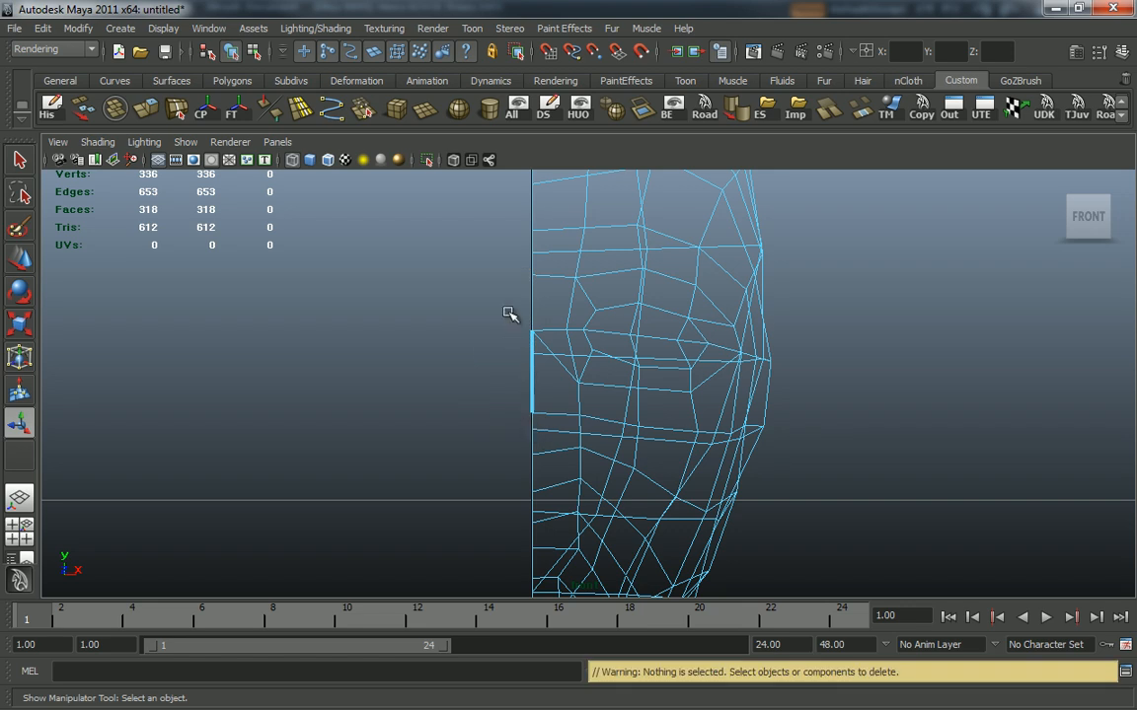
{"action": "left_click_drag", "start_coordinate": [509, 314], "coordinate": [525, 399]}
{"action": "key", "text": "Delete"}
{"action": "left_click", "coordinate": [530, 405]}
Step: Return to object mode and create a mirrored duplicate of the remaining half body across the centre line
{"action": "right_click_drag", "start_coordinate": [547, 394], "coordinate": [1048, 588], "text": "alt"}
{"action": "scroll", "coordinate": [783, 482], "scroll_direction": "down", "scroll_amount": 8}
{"action": "right_click_drag", "start_coordinate": [600, 348], "coordinate": [665, 327]}
{"action": "left_click", "coordinate": [584, 370]}
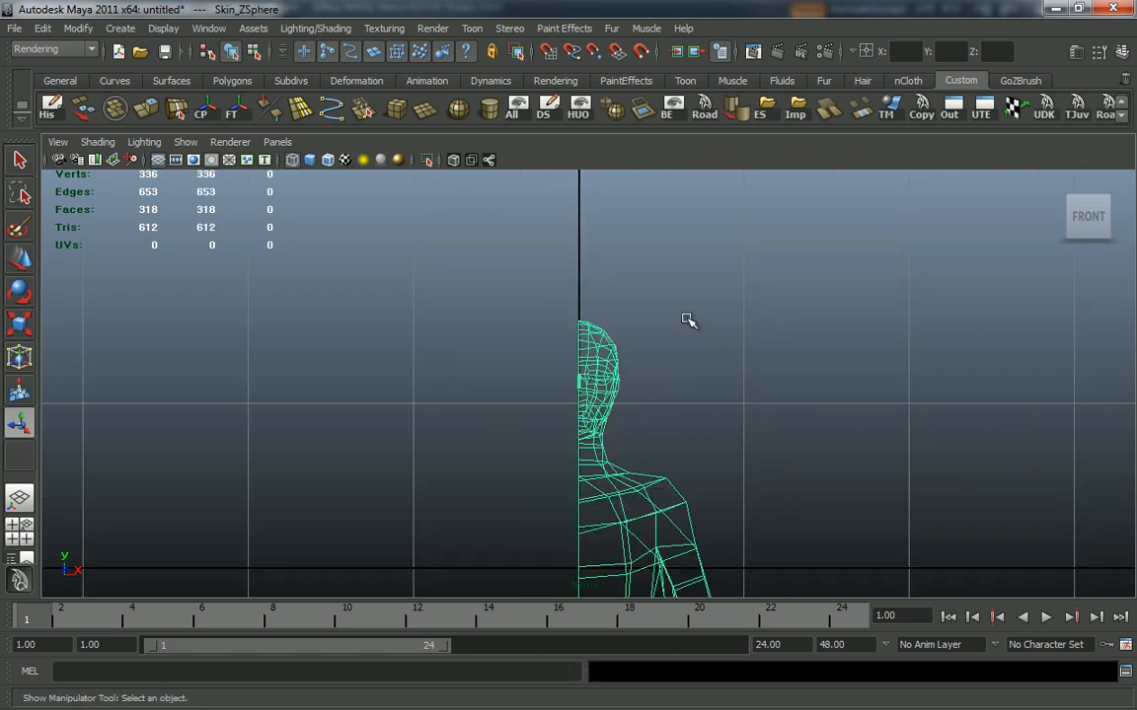
{"action": "left_click", "coordinate": [546, 111]}
{"action": "scroll", "coordinate": [494, 261], "scroll_direction": "down", "scroll_amount": 6}
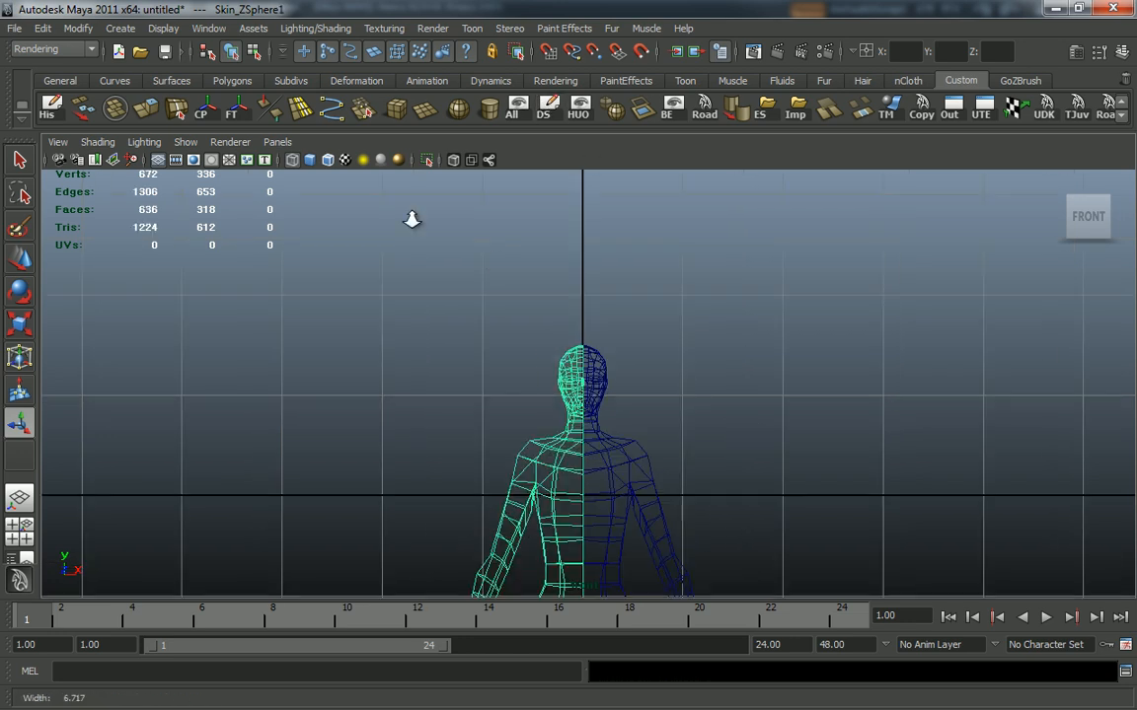
{"action": "scroll", "coordinate": [452, 369], "scroll_direction": "up", "scroll_amount": 2}
{"action": "middle_click_drag", "start_coordinate": [451, 369], "coordinate": [523, 363], "text": "alt"}
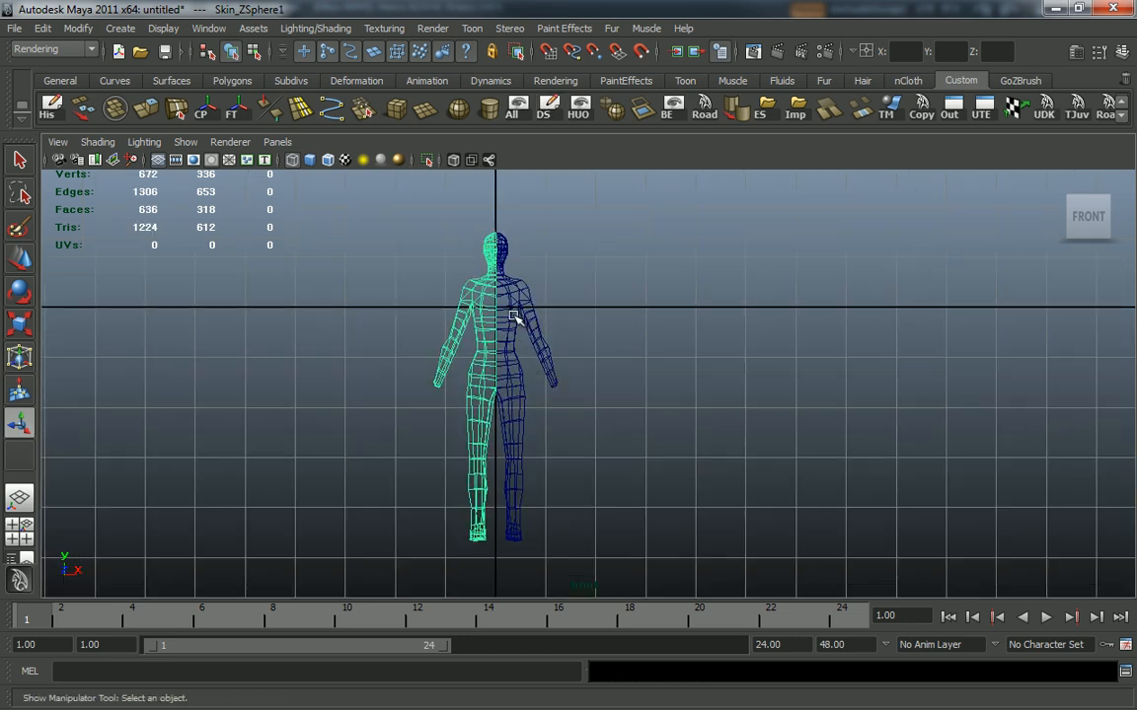
Step: Switch to the perspective view, select the mirrored half and examine its hip and upper thigh up close
{"action": "left_click", "coordinate": [538, 340]}
{"action": "key", "text": "space"}
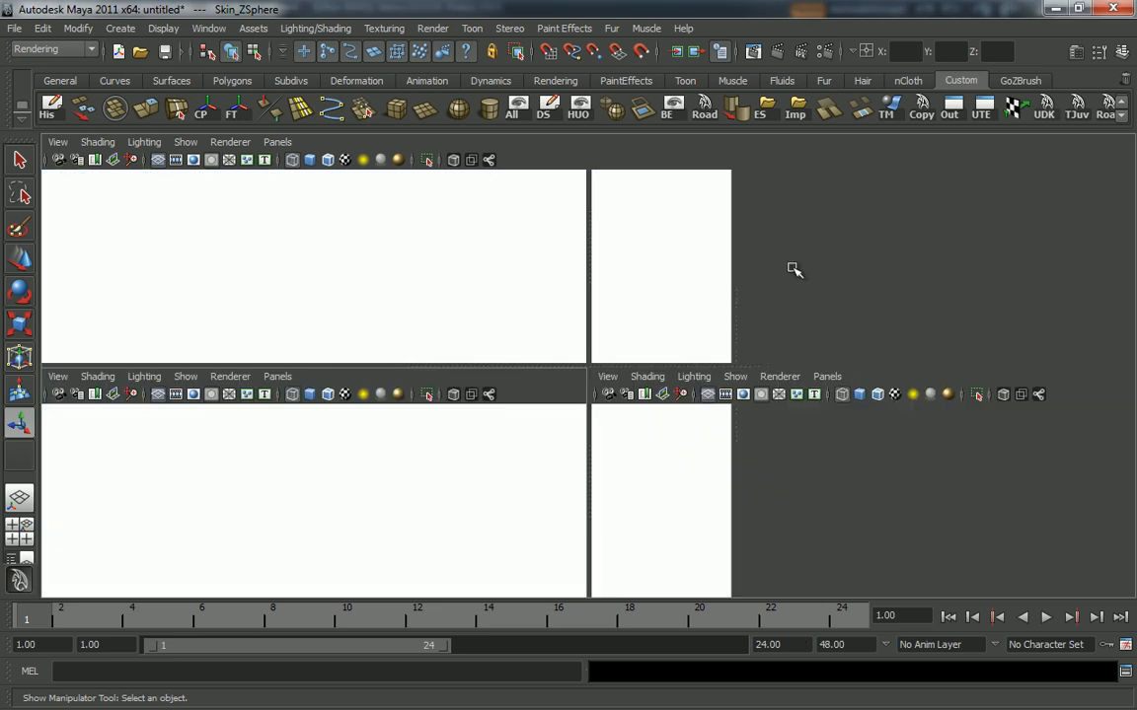
{"action": "key", "text": "space"}
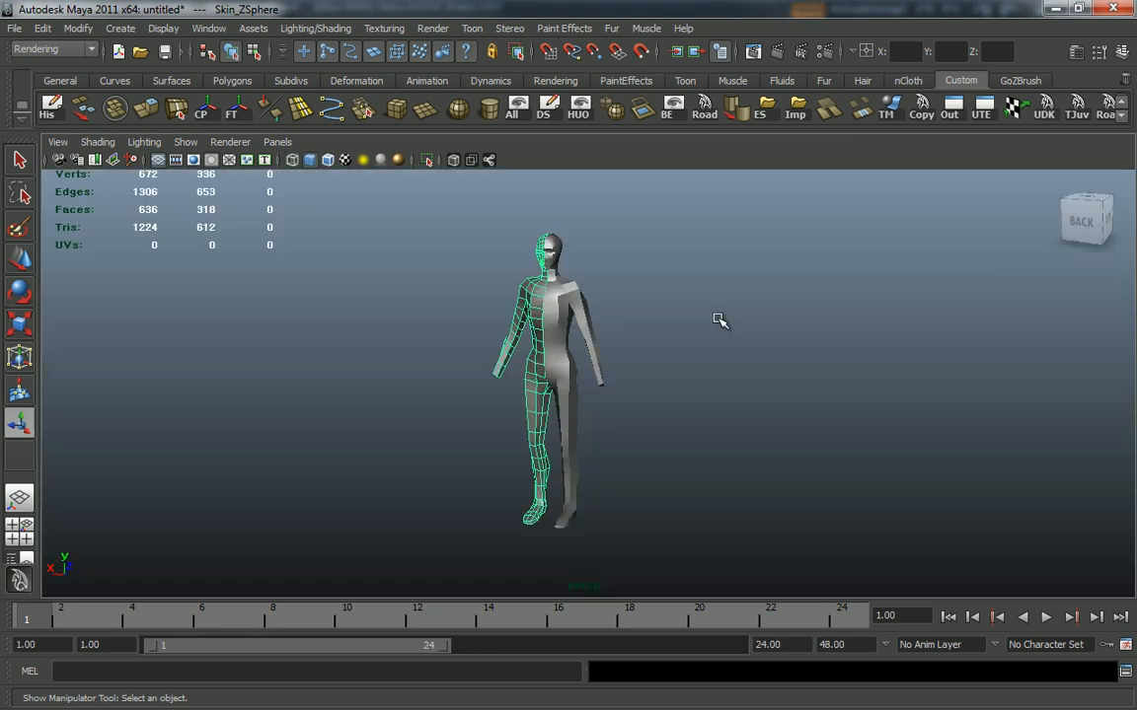
{"action": "middle_click_drag", "start_coordinate": [622, 380], "coordinate": [638, 319], "text": "alt"}
{"action": "right_click_drag", "start_coordinate": [637, 319], "coordinate": [794, 375], "text": "alt"}
{"action": "middle_click_drag", "start_coordinate": [795, 375], "coordinate": [706, 502], "text": "alt"}
{"action": "left_click", "coordinate": [558, 361]}
{"action": "right_click_drag", "start_coordinate": [595, 395], "coordinate": [692, 434], "text": "alt"}
{"action": "left_click_drag", "start_coordinate": [693, 434], "coordinate": [574, 458], "text": "alt"}
{"action": "right_click_drag", "start_coordinate": [575, 458], "coordinate": [688, 493], "text": "alt"}
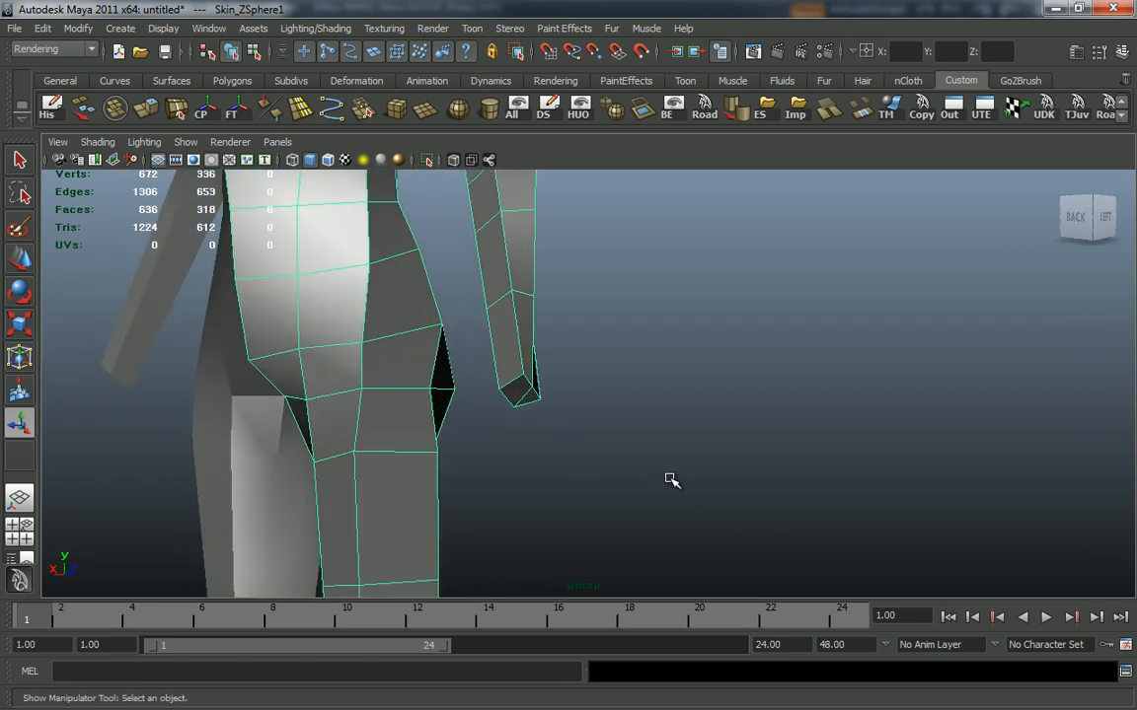
Step: Try to extrude the end faces of the forearm on the selected body half to start a hand
{"action": "right_click_drag", "start_coordinate": [518, 382], "coordinate": [455, 367]}
{"action": "left_click_drag", "start_coordinate": [541, 353], "coordinate": [547, 482], "text": "alt"}
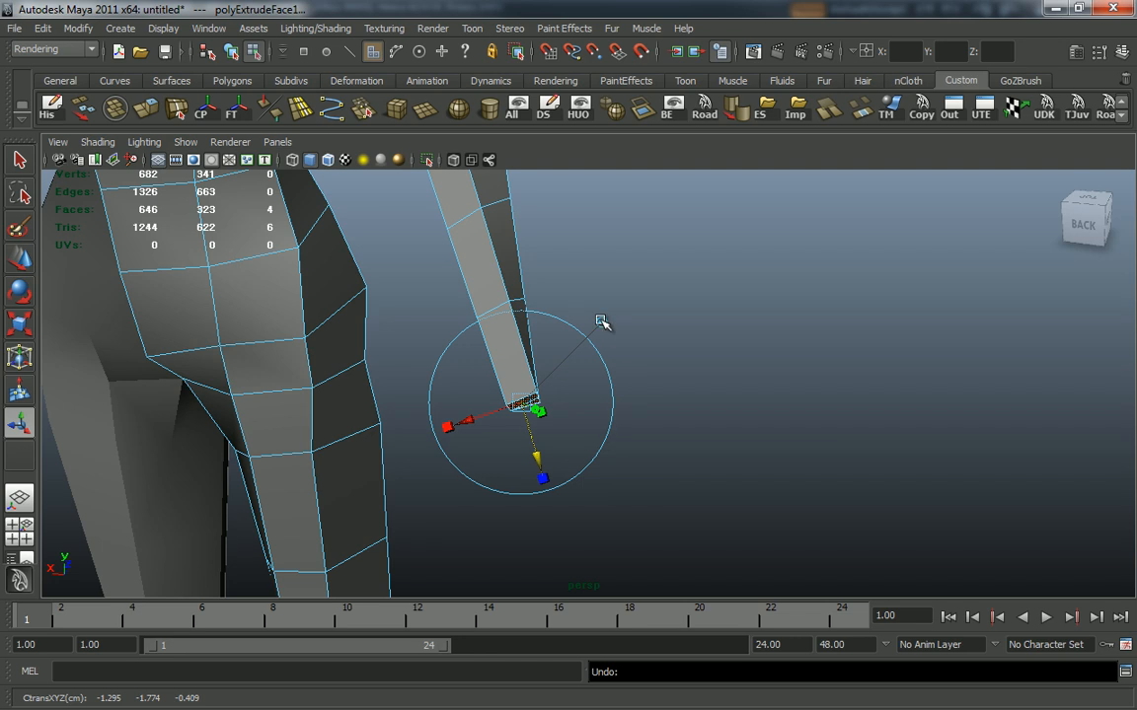
{"action": "right_click_drag", "start_coordinate": [576, 430], "coordinate": [424, 306], "text": "alt"}
{"action": "left_click_drag", "start_coordinate": [523, 389], "coordinate": [608, 403], "text": "alt"}
{"action": "right_click_drag", "start_coordinate": [663, 307], "coordinate": [670, 405], "text": "alt"}
{"action": "key", "text": "ctrl+z"}
{"action": "key", "text": "ctrl+z"}
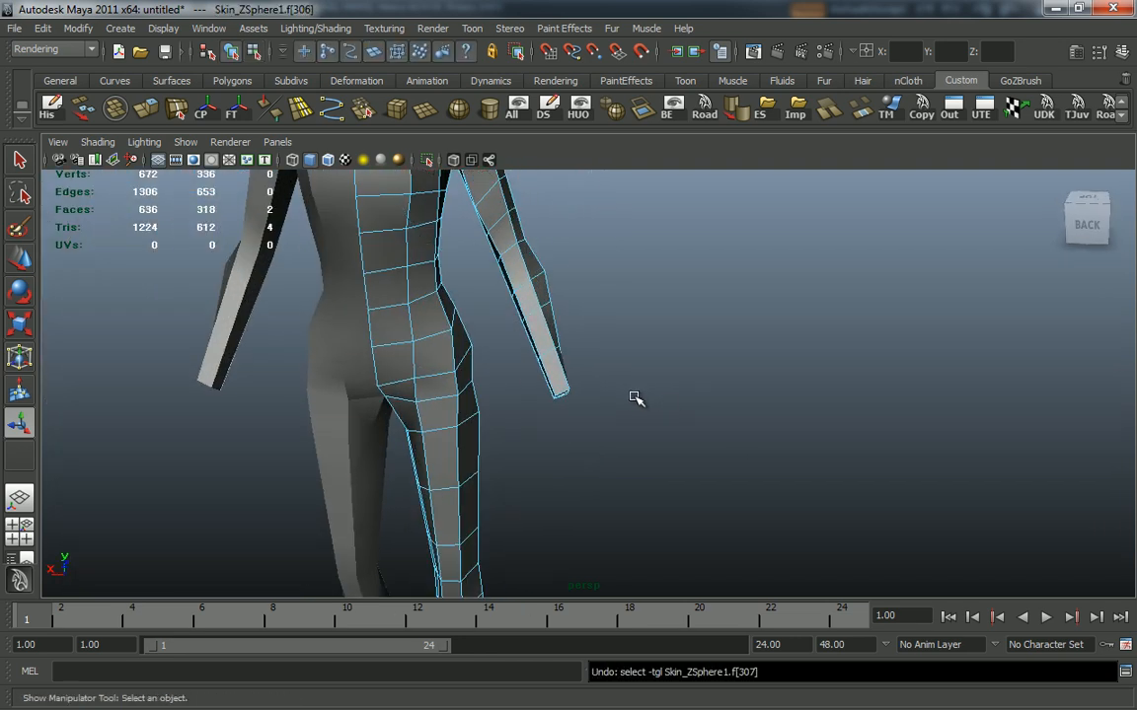
Step: Reselect the two wrist end faces, try extruding them again with the manipulator, and undo the extrusion
{"action": "left_click_drag", "start_coordinate": [629, 398], "coordinate": [805, 424], "text": "alt"}
{"action": "right_click_drag", "start_coordinate": [804, 425], "coordinate": [861, 578], "text": "alt"}
{"action": "left_click_drag", "start_coordinate": [860, 579], "coordinate": [664, 378], "text": "alt"}
{"action": "right_click_drag", "start_coordinate": [503, 379], "coordinate": [520, 400]}
{"action": "left_click_drag", "start_coordinate": [619, 404], "coordinate": [533, 393], "text": "alt"}
{"action": "right_click_drag", "start_coordinate": [510, 372], "coordinate": [447, 354], "text": "shift"}
{"action": "left_click_drag", "start_coordinate": [617, 379], "coordinate": [692, 409], "text": "alt"}
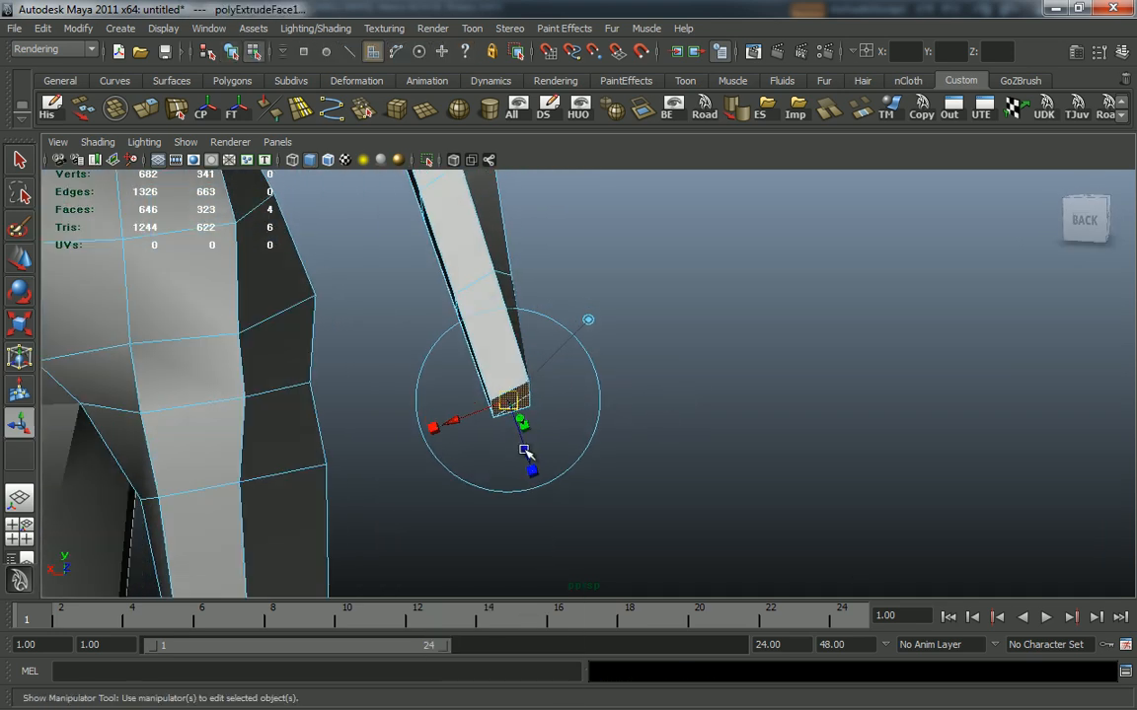
{"action": "key", "text": "t"}
{"action": "left_click_drag", "start_coordinate": [679, 484], "coordinate": [418, 502], "text": "alt"}
{"action": "key", "text": "ctrl+z"}
{"action": "left_click_drag", "start_coordinate": [534, 462], "coordinate": [524, 404], "text": "alt"}
{"action": "key", "text": "ctrl+z"}
{"action": "key", "text": "ctrl+z"}
{"action": "key", "text": "ctrl+z"}
Step: Try deleting a single end face at the wrist, then undo the deletion
{"action": "left_click", "coordinate": [474, 334]}
{"action": "left_click_drag", "start_coordinate": [478, 337], "coordinate": [624, 321], "text": "alt"}
{"action": "left_click_drag", "start_coordinate": [695, 313], "coordinate": [596, 332], "text": "alt"}
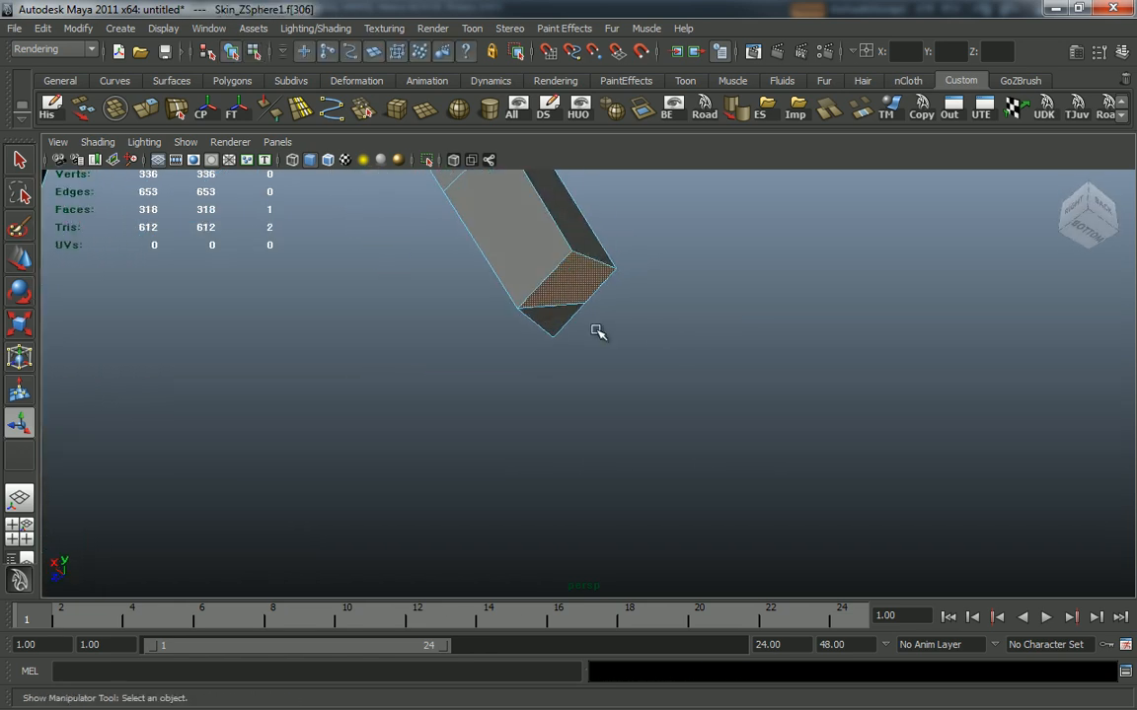
{"action": "left_click_drag", "start_coordinate": [548, 297], "coordinate": [547, 305], "text": "alt"}
{"action": "key", "text": "Delete"}
{"action": "left_click_drag", "start_coordinate": [616, 352], "coordinate": [508, 407], "text": "alt"}
{"action": "right_click", "coordinate": [524, 306]}
{"action": "key", "text": "ctrl+z"}
Step: Select both end faces of the wrist and delete them to open the arm's end
{"action": "left_click", "coordinate": [470, 344]}
{"action": "left_click", "coordinate": [467, 390], "text": "shift"}
{"action": "left_click_drag", "start_coordinate": [434, 370], "coordinate": [365, 372]}
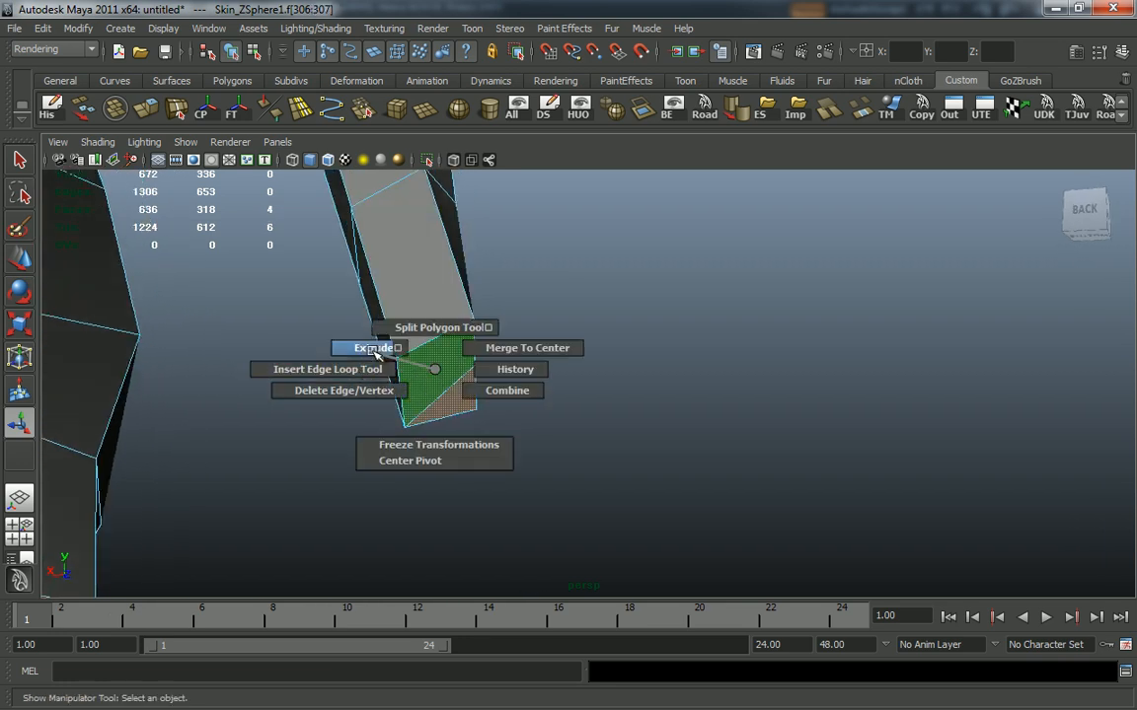
{"action": "left_click_drag", "start_coordinate": [440, 371], "coordinate": [486, 372]}
{"action": "left_click", "coordinate": [530, 395]}
Step: Try to extrude the double-selected border edges at the wrist opening and undo the extrusion
{"action": "right_click_drag", "start_coordinate": [440, 332], "coordinate": [439, 294]}
{"action": "double_click", "coordinate": [444, 334]}
{"action": "left_click_drag", "start_coordinate": [450, 338], "coordinate": [367, 314], "text": "alt"}
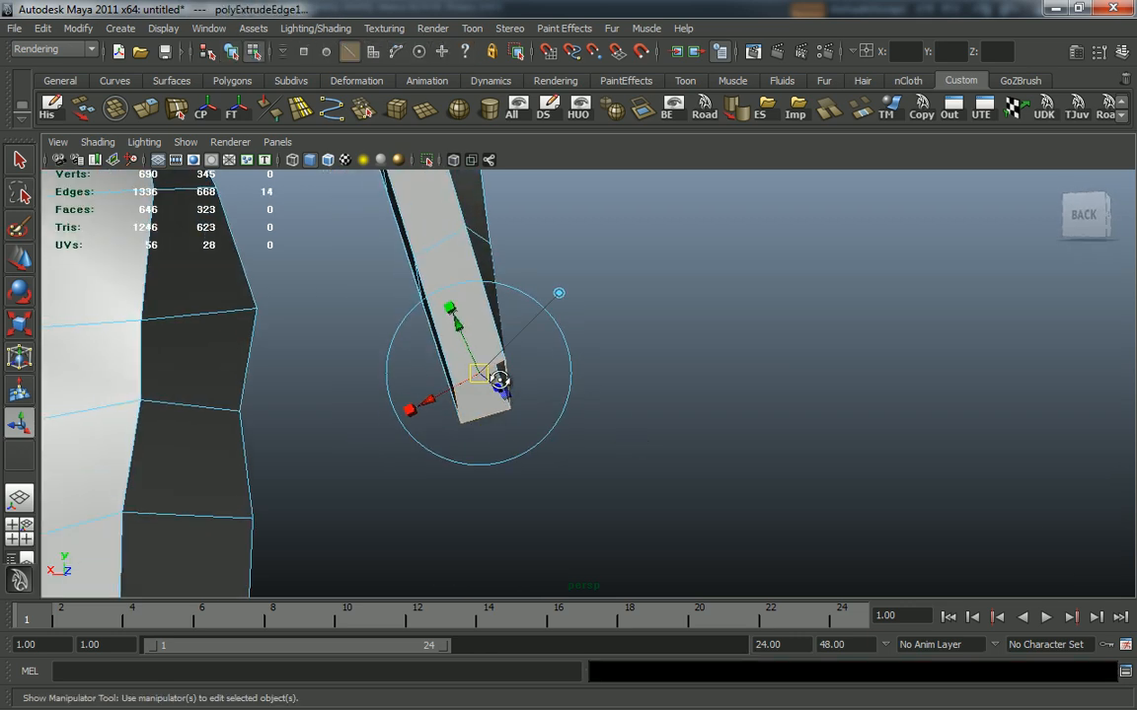
{"action": "left_click_drag", "start_coordinate": [468, 343], "coordinate": [512, 401]}
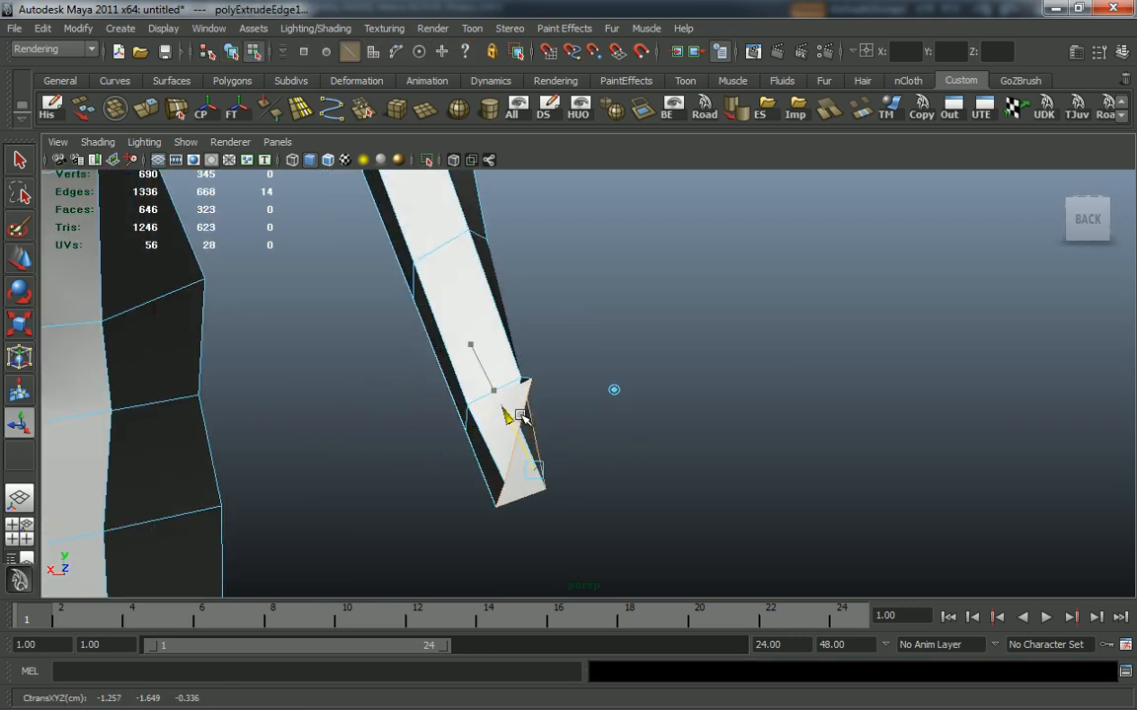
{"action": "key", "text": "ctrl+z"}
{"action": "right_click_drag", "start_coordinate": [642, 348], "coordinate": [138, 188], "text": "alt"}
{"action": "left_click_drag", "start_coordinate": [466, 245], "coordinate": [518, 259], "text": "alt"}
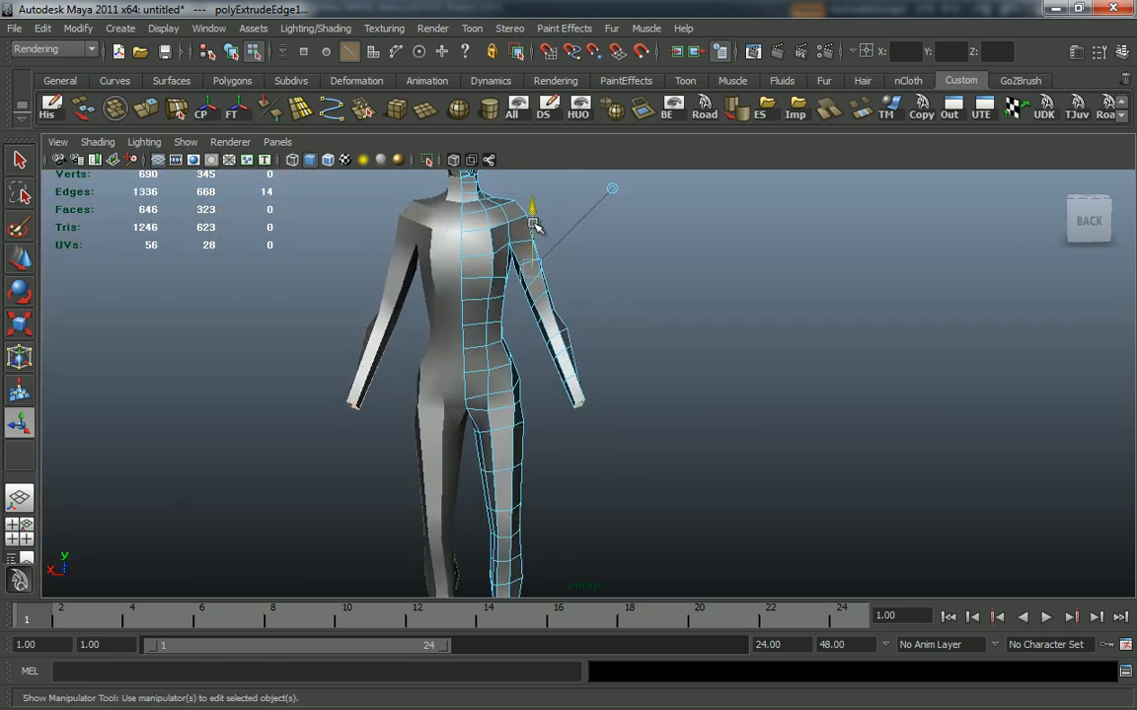
{"action": "left_click_drag", "start_coordinate": [619, 278], "coordinate": [855, 387], "text": "alt"}
{"action": "key", "text": "ctrl+z"}
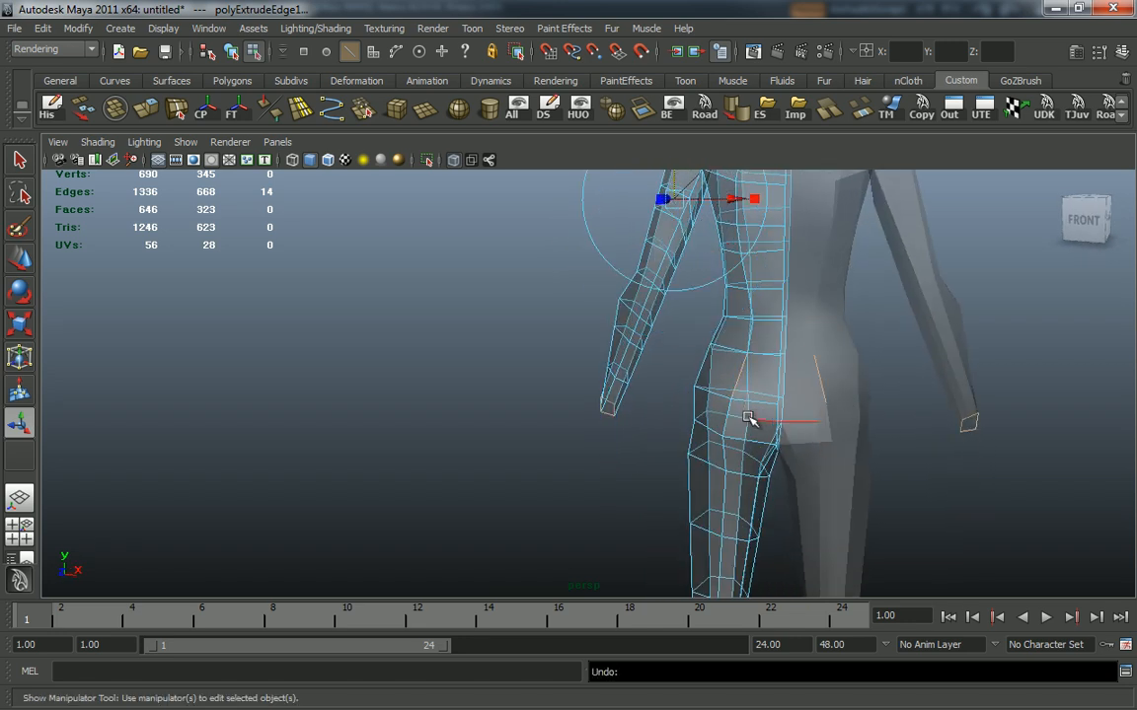
{"action": "left_click_drag", "start_coordinate": [572, 409], "coordinate": [708, 464], "text": "alt"}
{"action": "right_click_drag", "start_coordinate": [707, 463], "coordinate": [755, 482], "text": "alt"}
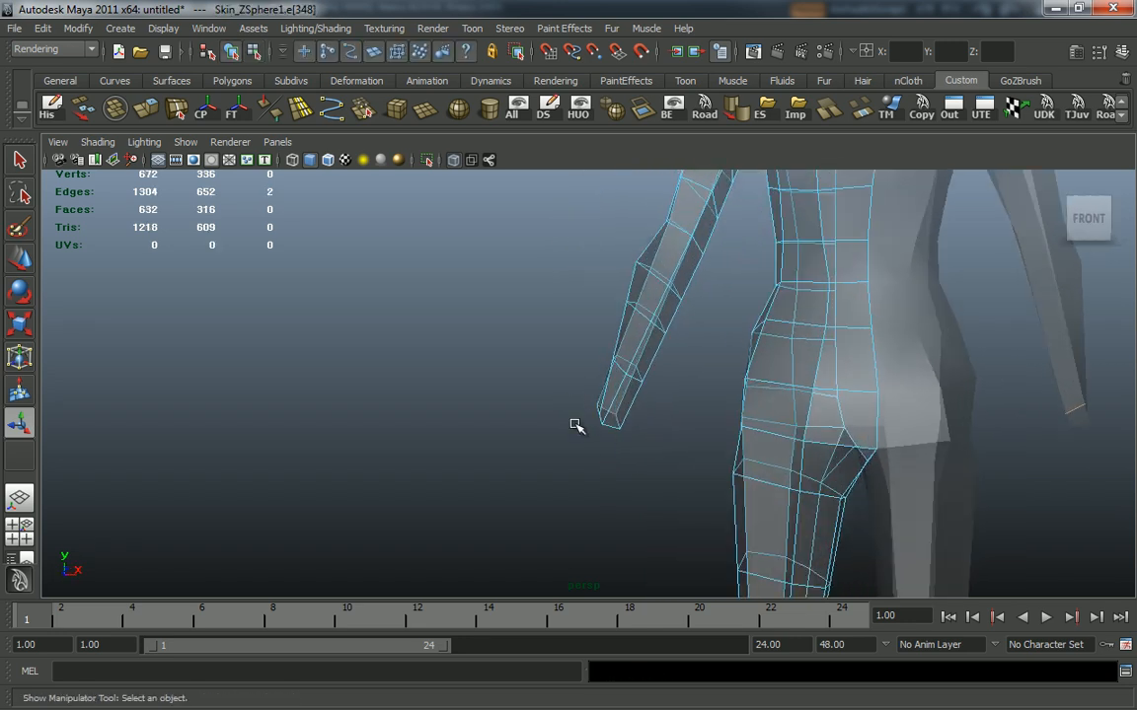
Step: Select only the edges around the wrist opening and extrude them
{"action": "right_click_drag", "start_coordinate": [603, 429], "coordinate": [653, 480], "text": "alt"}
{"action": "key", "text": "ctrl+z"}
{"action": "left_click_drag", "start_coordinate": [648, 472], "coordinate": [628, 468], "text": "alt"}
{"action": "left_click_drag", "start_coordinate": [620, 421], "coordinate": [629, 397]}
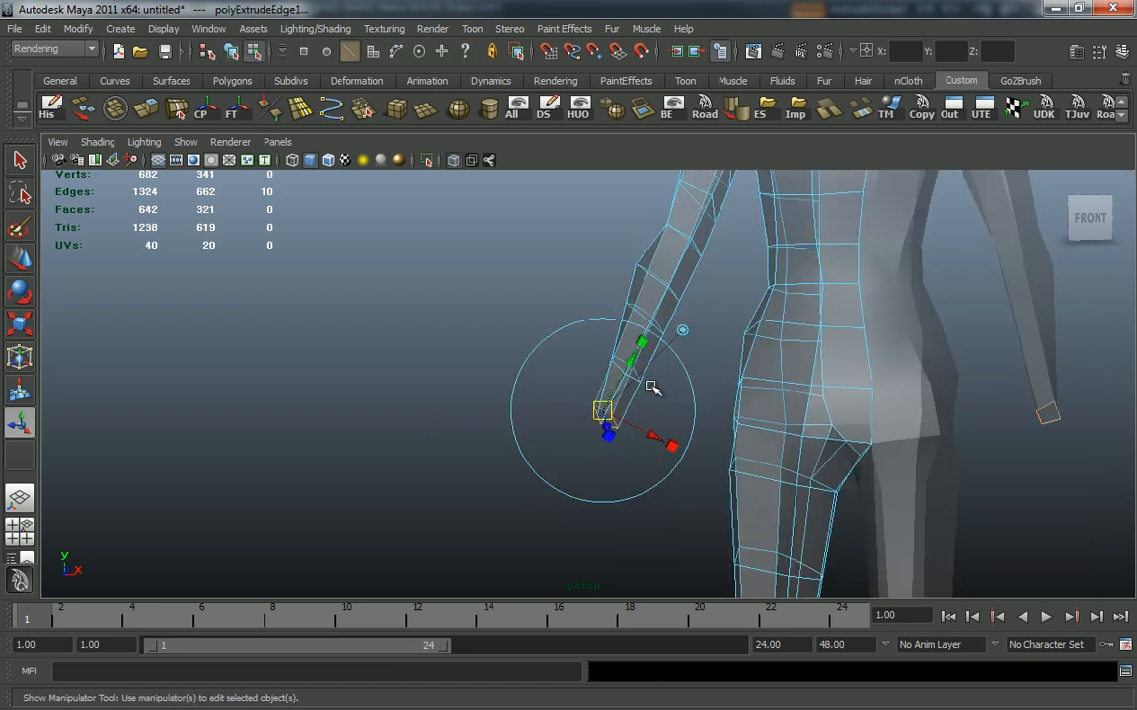
Step: Switch the extrude manipulator to world axes and pull the wrist's extruded edges downward to form the hand's length
{"action": "left_click", "coordinate": [684, 332]}
{"action": "left_click_drag", "start_coordinate": [688, 363], "coordinate": [657, 455], "text": "alt"}
{"action": "middle_click_drag", "start_coordinate": [657, 454], "coordinate": [707, 398], "text": "alt"}
{"action": "left_click_drag", "start_coordinate": [707, 398], "coordinate": [728, 428], "text": "alt"}
{"action": "right_click_drag", "start_coordinate": [729, 429], "coordinate": [593, 331], "text": "alt"}
{"action": "left_click_drag", "start_coordinate": [593, 330], "coordinate": [715, 402], "text": "alt"}
{"action": "mouse_move", "coordinate": [714, 402]}
{"action": "right_mouse_down", "text": "alt"}
{"action": "mouse_move", "coordinate": [685, 401]}
{"action": "mouse_move", "coordinate": [703, 411]}
{"action": "right_mouse_up", "text": "alt"}
{"action": "left_click_drag", "start_coordinate": [703, 410], "coordinate": [641, 406], "text": "alt"}
Step: Examine the whole figure to compare the extended hand with the proportions of the head and body
{"action": "mouse_move", "coordinate": [799, 453]}
{"action": "right_mouse_down", "text": "alt"}
{"action": "mouse_move", "coordinate": [836, 459]}
{"action": "mouse_move", "coordinate": [801, 452]}
{"action": "right_mouse_up", "text": "alt"}
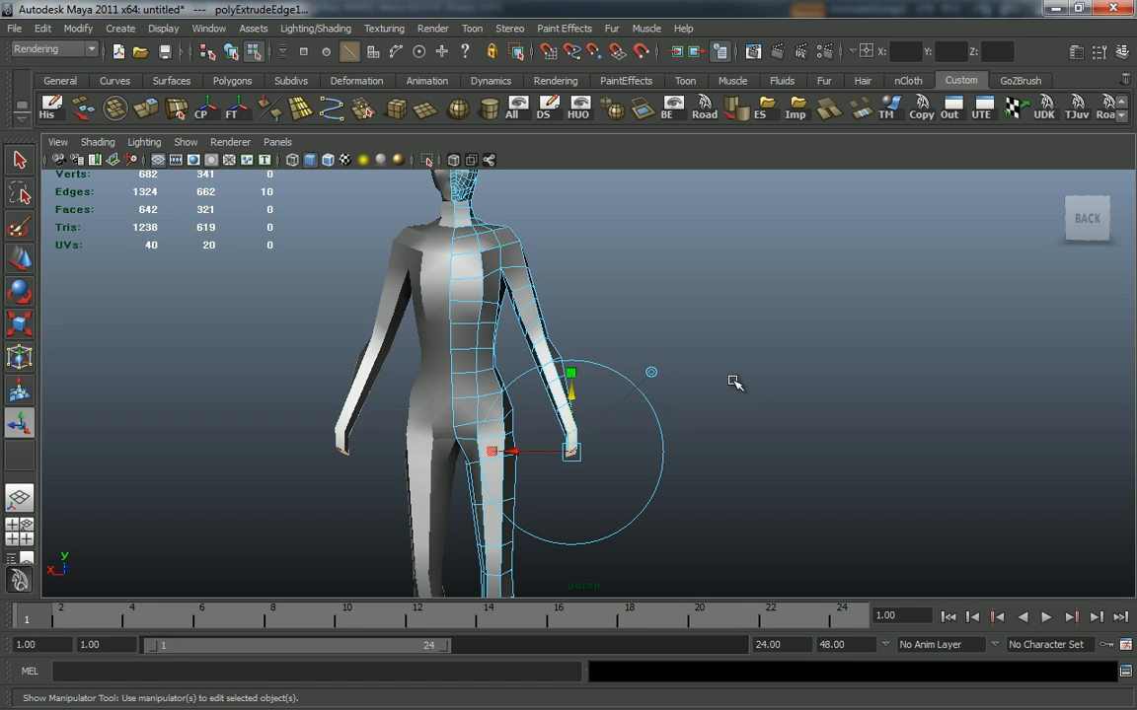
{"action": "middle_click_drag", "start_coordinate": [743, 389], "coordinate": [763, 404], "text": "alt"}
{"action": "right_click_drag", "start_coordinate": [742, 389], "coordinate": [676, 358], "text": "alt"}
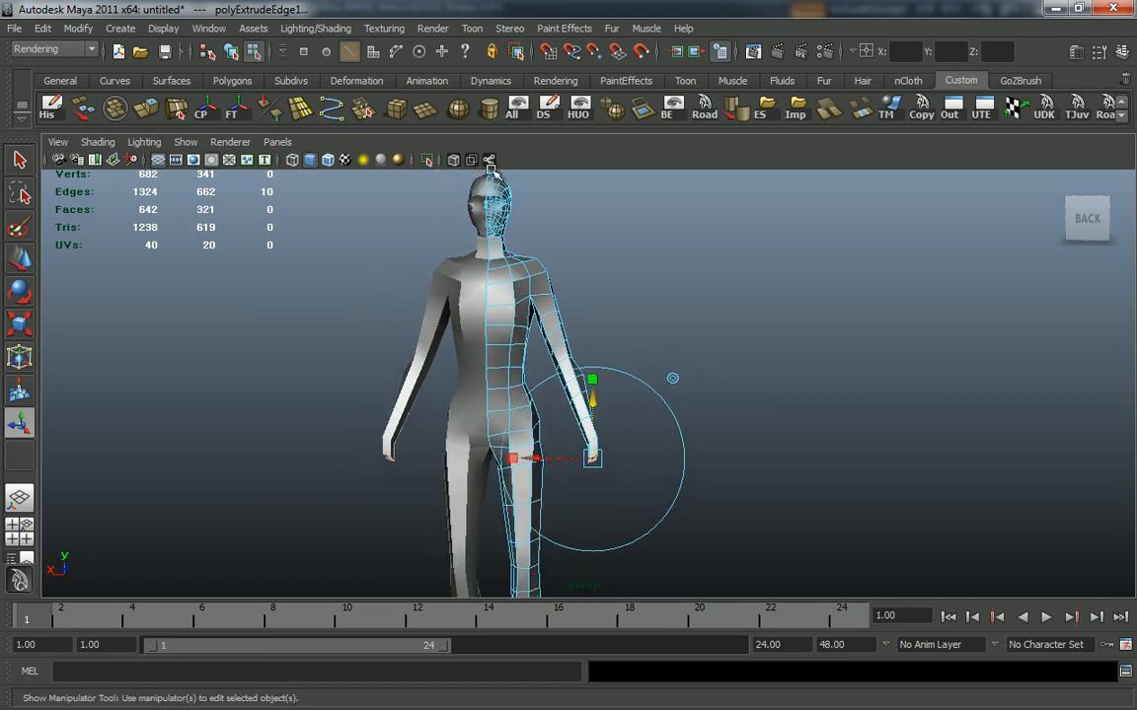
{"action": "left_click_drag", "start_coordinate": [611, 255], "coordinate": [661, 267], "text": "alt"}
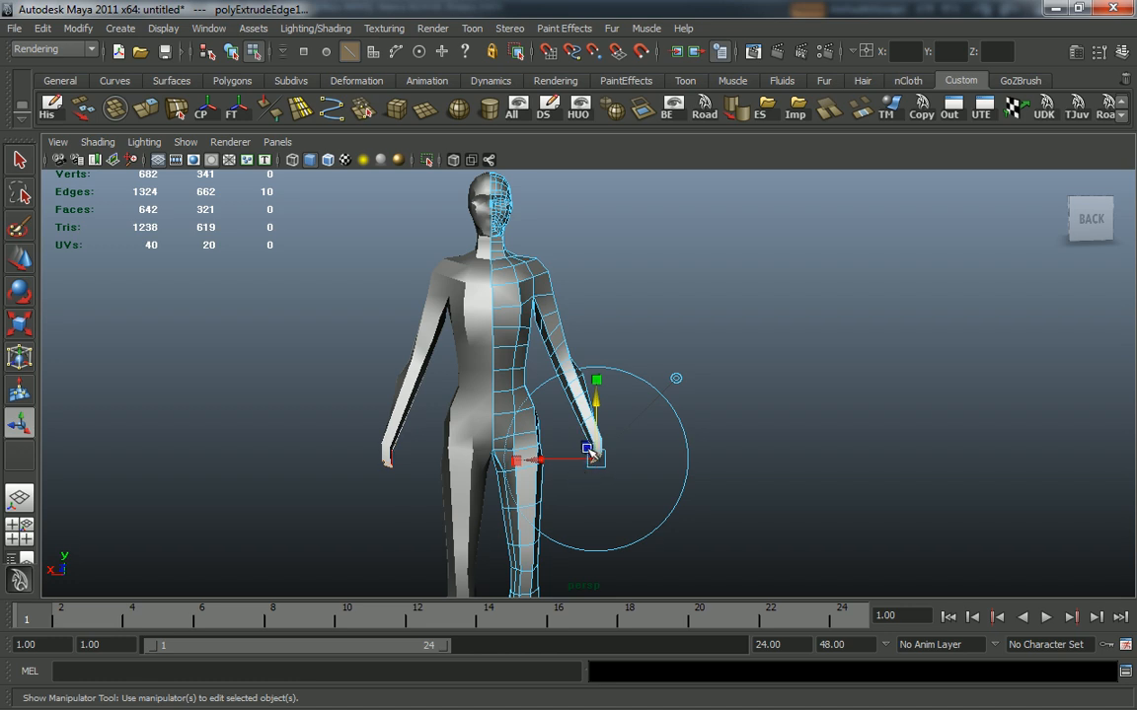
{"action": "left_click_drag", "start_coordinate": [586, 452], "coordinate": [745, 456], "text": "alt"}
{"action": "right_click_drag", "start_coordinate": [691, 441], "coordinate": [757, 484], "text": "alt"}
{"action": "left_click_drag", "start_coordinate": [603, 397], "coordinate": [660, 373], "text": "alt"}
{"action": "right_click_drag", "start_coordinate": [659, 372], "coordinate": [489, 202], "text": "alt"}
{"action": "middle_click_drag", "start_coordinate": [489, 202], "coordinate": [507, 292], "text": "alt"}
{"action": "left_click_drag", "start_coordinate": [673, 317], "coordinate": [572, 302], "text": "alt"}
{"action": "right_click_drag", "start_coordinate": [573, 302], "coordinate": [599, 317], "text": "alt"}
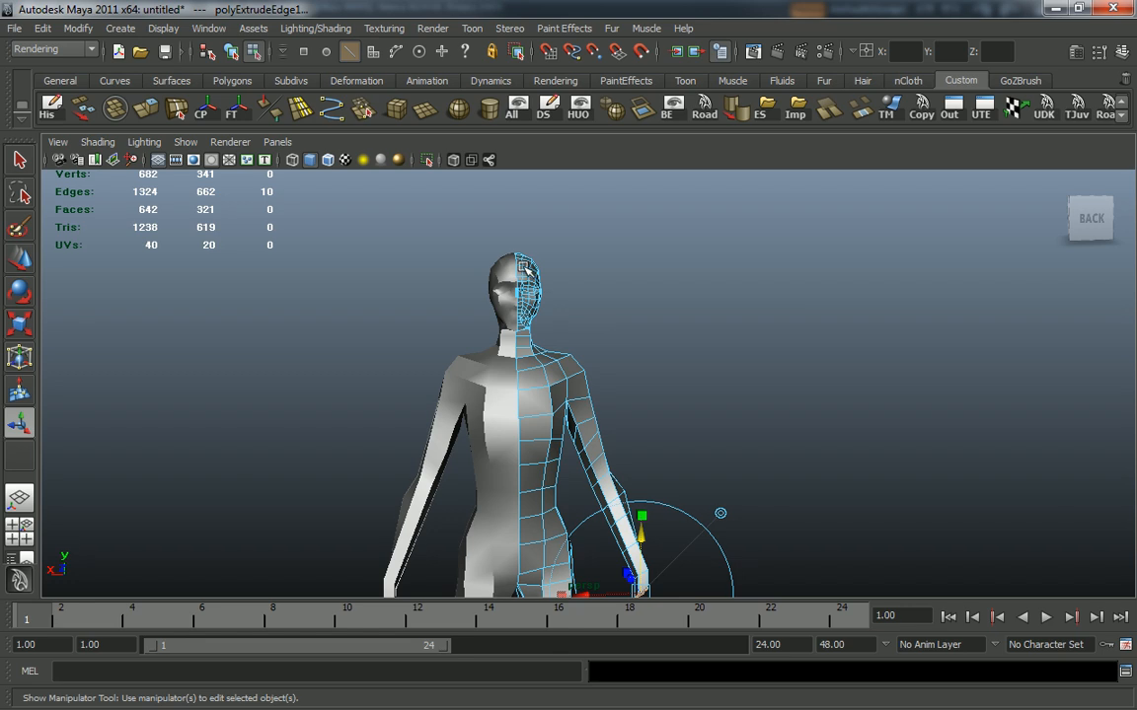
{"action": "middle_click_drag", "start_coordinate": [733, 399], "coordinate": [712, 203], "text": "alt"}
Step: Reposition the extruded wrist edges so that the hand continues the slanted direction of the forearm
{"action": "right_click_drag", "start_coordinate": [662, 359], "coordinate": [761, 386], "text": "alt"}
{"action": "left_click_drag", "start_coordinate": [658, 354], "coordinate": [699, 405], "text": "alt"}
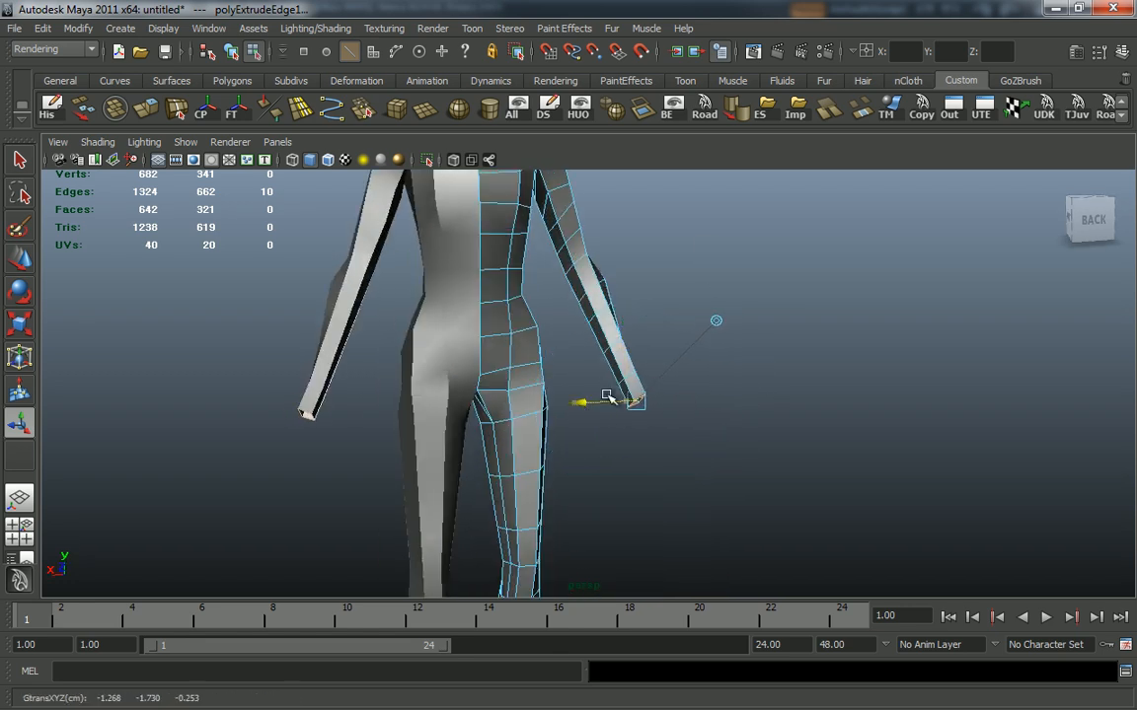
{"action": "mouse_move", "coordinate": [666, 405]}
{"action": "left_mouse_down", "text": "alt"}
{"action": "mouse_move", "coordinate": [888, 396]}
{"action": "mouse_move", "coordinate": [660, 408]}
{"action": "left_mouse_up", "text": "alt"}
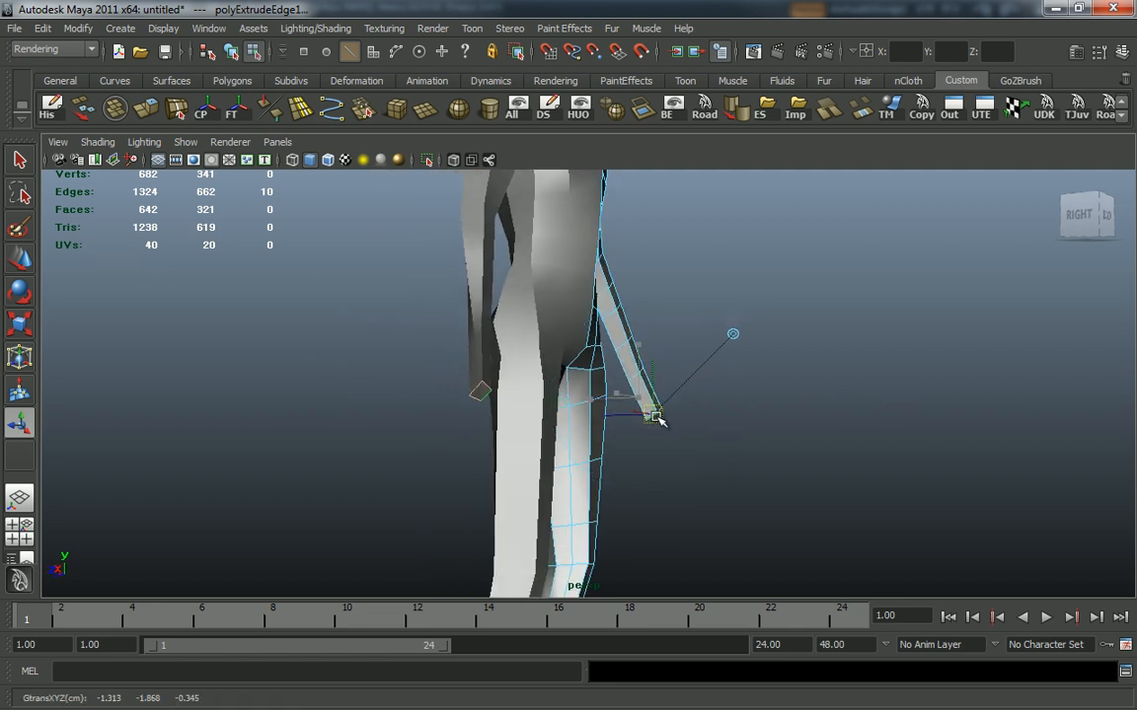
{"action": "left_click_drag", "start_coordinate": [657, 419], "coordinate": [541, 395], "text": "alt"}
Step: Extrude one narrow side face of the hand outward to widen the palm
{"action": "right_click_drag", "start_coordinate": [551, 392], "coordinate": [556, 410]}
{"action": "left_click", "coordinate": [558, 419]}
{"action": "left_click_drag", "start_coordinate": [743, 423], "coordinate": [656, 424], "text": "alt"}
{"action": "right_click_drag", "start_coordinate": [505, 370], "coordinate": [494, 347], "text": "shift"}
{"action": "left_click_drag", "start_coordinate": [639, 393], "coordinate": [497, 372], "text": "alt"}
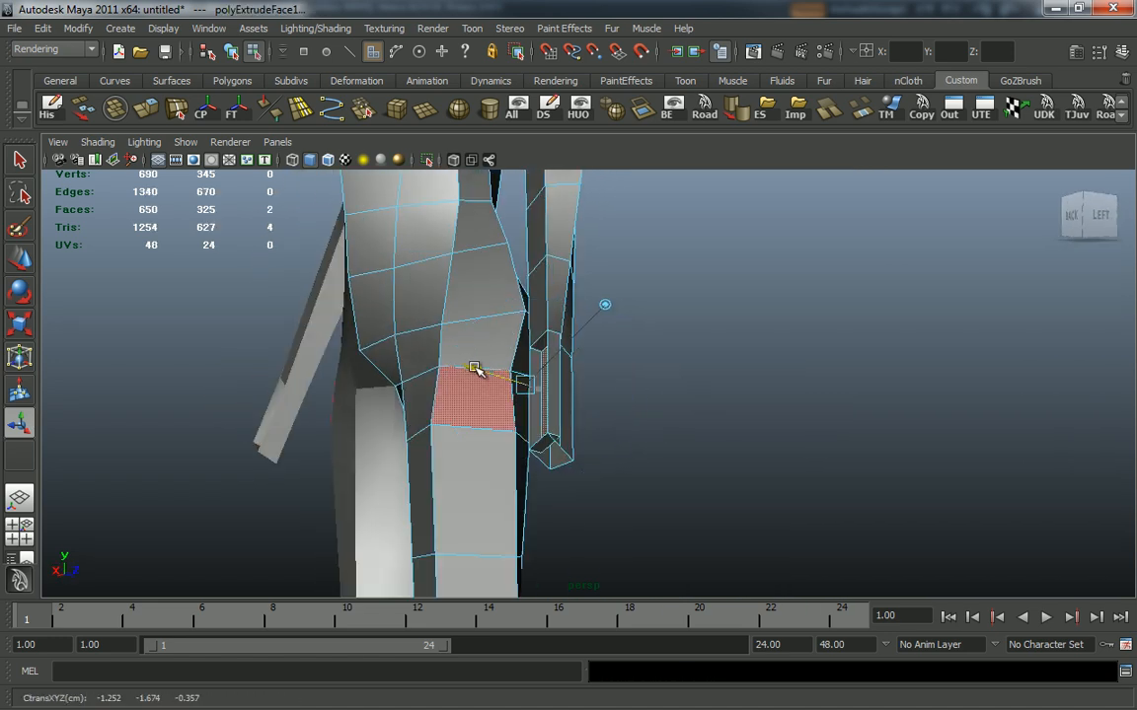
Step: Extrude the opposite side face of the hand outward to widen the palm on the other side
{"action": "left_click_drag", "start_coordinate": [680, 398], "coordinate": [484, 414], "text": "alt"}
{"action": "left_click", "coordinate": [493, 393]}
{"action": "right_click_drag", "start_coordinate": [472, 406], "coordinate": [428, 383], "text": "shift"}
{"action": "left_click_drag", "start_coordinate": [464, 394], "coordinate": [544, 450], "text": "alt"}
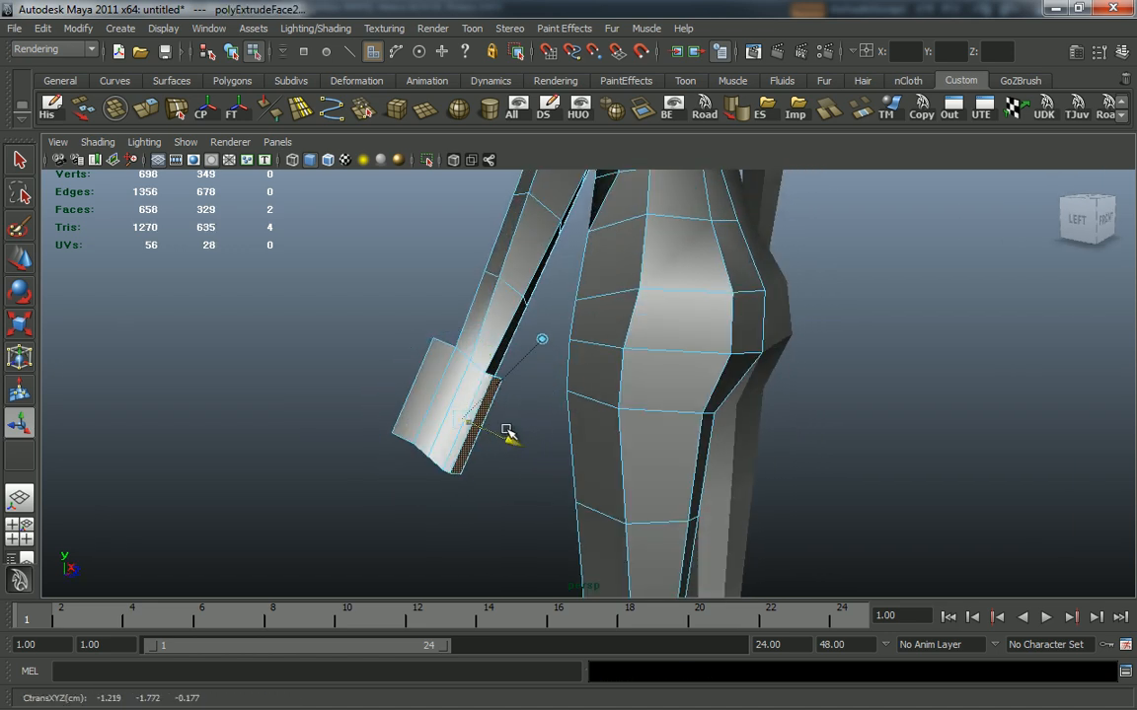
{"action": "left_click_drag", "start_coordinate": [481, 414], "coordinate": [456, 406], "text": "alt"}
Step: In edge selection mode, move the wrist-end edges of the extruded palm sides to shape the transition into the forearm
{"action": "key", "text": "q"}
{"action": "right_click_drag", "start_coordinate": [417, 385], "coordinate": [457, 355]}
{"action": "left_click_drag", "start_coordinate": [456, 356], "coordinate": [514, 393], "text": "alt"}
{"action": "left_click", "coordinate": [533, 439]}
{"action": "key", "text": "w"}
{"action": "left_click_drag", "start_coordinate": [493, 329], "coordinate": [445, 386]}
{"action": "key", "text": "w"}
{"action": "left_click", "coordinate": [482, 380]}
{"action": "left_click_drag", "start_coordinate": [536, 360], "coordinate": [539, 361]}
{"action": "left_click_drag", "start_coordinate": [528, 394], "coordinate": [634, 461], "text": "alt"}
{"action": "left_click_drag", "start_coordinate": [708, 453], "coordinate": [708, 493], "text": "alt"}
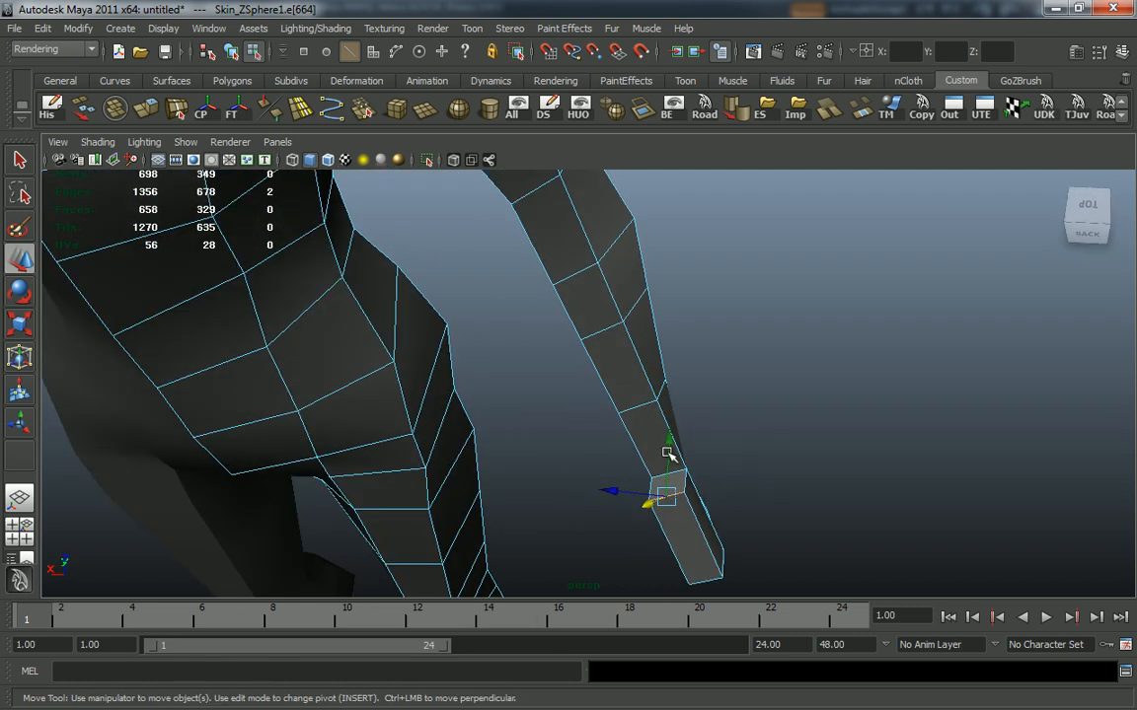
{"action": "left_click_drag", "start_coordinate": [667, 453], "coordinate": [670, 443]}
{"action": "left_click_drag", "start_coordinate": [793, 457], "coordinate": [544, 339], "text": "alt"}
Step: Select the border edges of the open hand end and close it with Fill Hole from the Polygons menu set
{"action": "right_click_drag", "start_coordinate": [544, 339], "coordinate": [534, 301]}
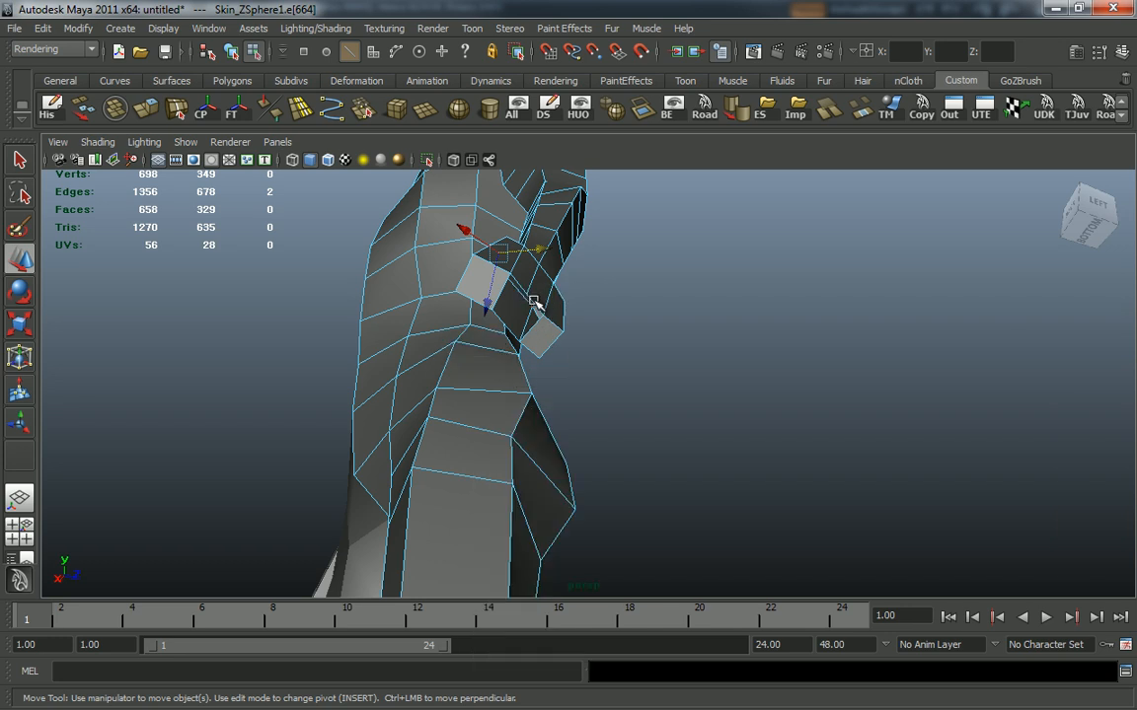
{"action": "left_click_drag", "start_coordinate": [543, 316], "coordinate": [660, 298], "text": "alt"}
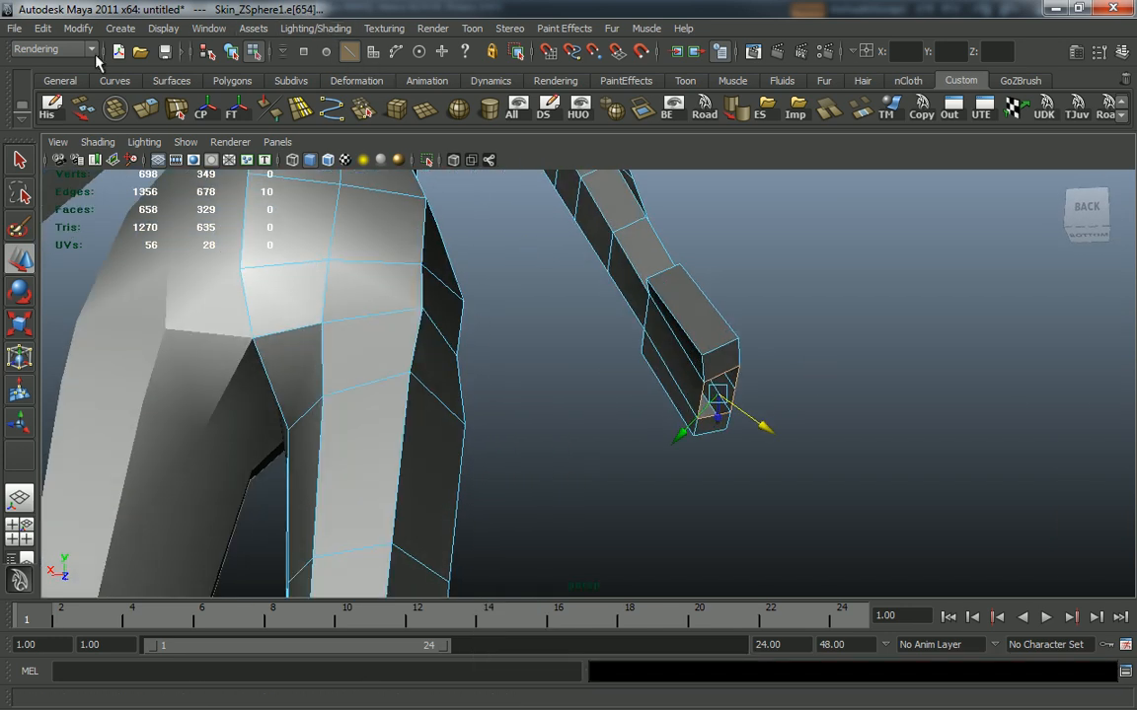
{"action": "left_click", "coordinate": [63, 47]}
{"action": "left_click", "coordinate": [57, 73]}
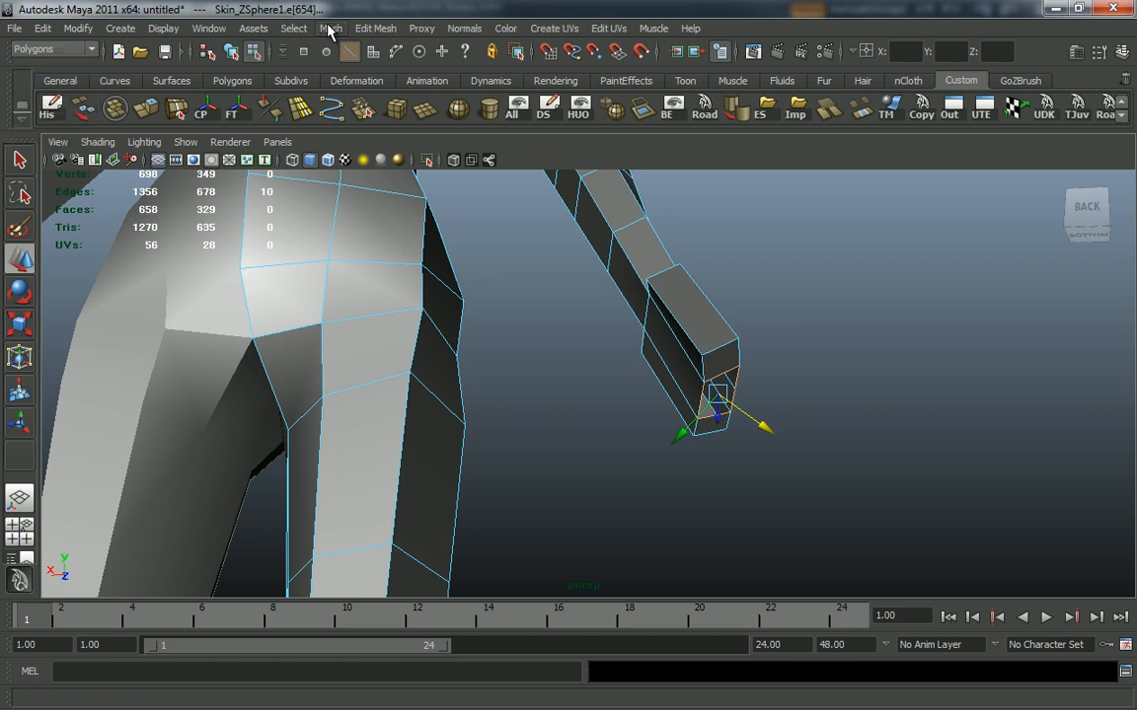
{"action": "left_click", "coordinate": [329, 29]}
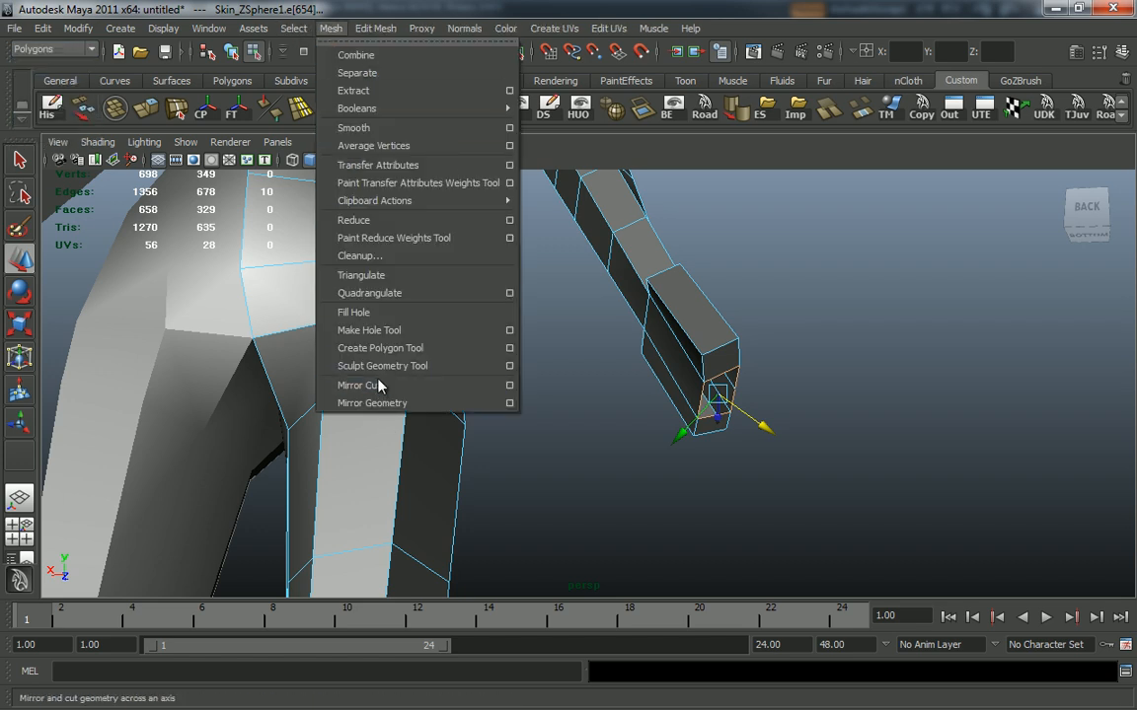
{"action": "left_click_drag", "start_coordinate": [765, 370], "coordinate": [752, 371], "text": "alt"}
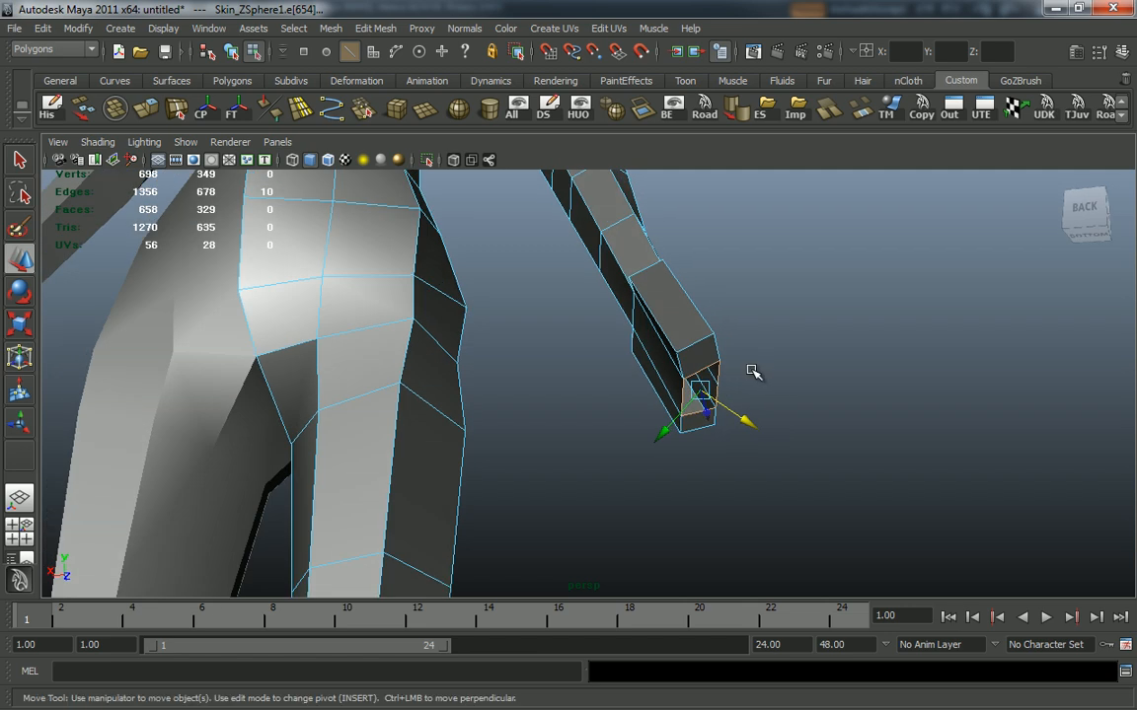
{"action": "left_click", "coordinate": [335, 27]}
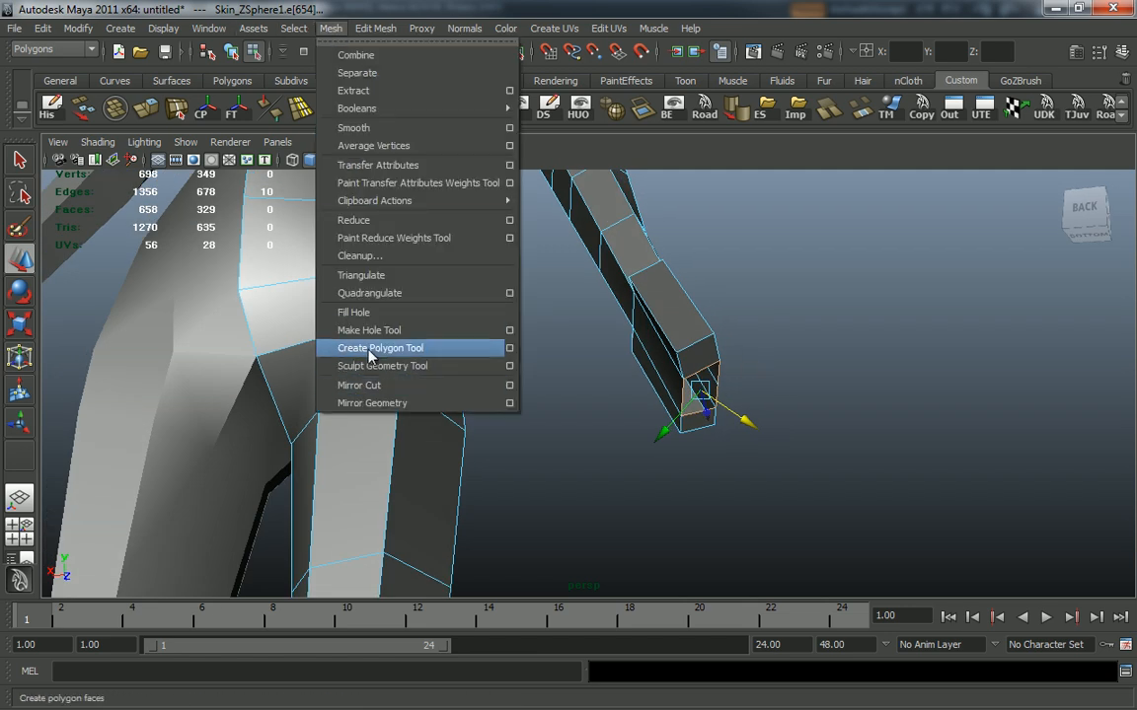
{"action": "left_click", "coordinate": [355, 373]}
Step: In vertex selection mode, select the vertices at the hand's far end and reposition them
{"action": "left_click_drag", "start_coordinate": [770, 399], "coordinate": [436, 452], "text": "alt"}
{"action": "right_click_drag", "start_coordinate": [436, 452], "coordinate": [368, 423]}
{"action": "left_click_drag", "start_coordinate": [353, 428], "coordinate": [471, 507]}
{"action": "left_click_drag", "start_coordinate": [472, 507], "coordinate": [447, 527], "text": "alt"}
{"action": "key", "text": "w"}
{"action": "scroll", "coordinate": [467, 341], "scroll_direction": "down", "scroll_amount": 8}
{"action": "left_click_drag", "start_coordinate": [712, 344], "coordinate": [916, 374], "text": "alt"}
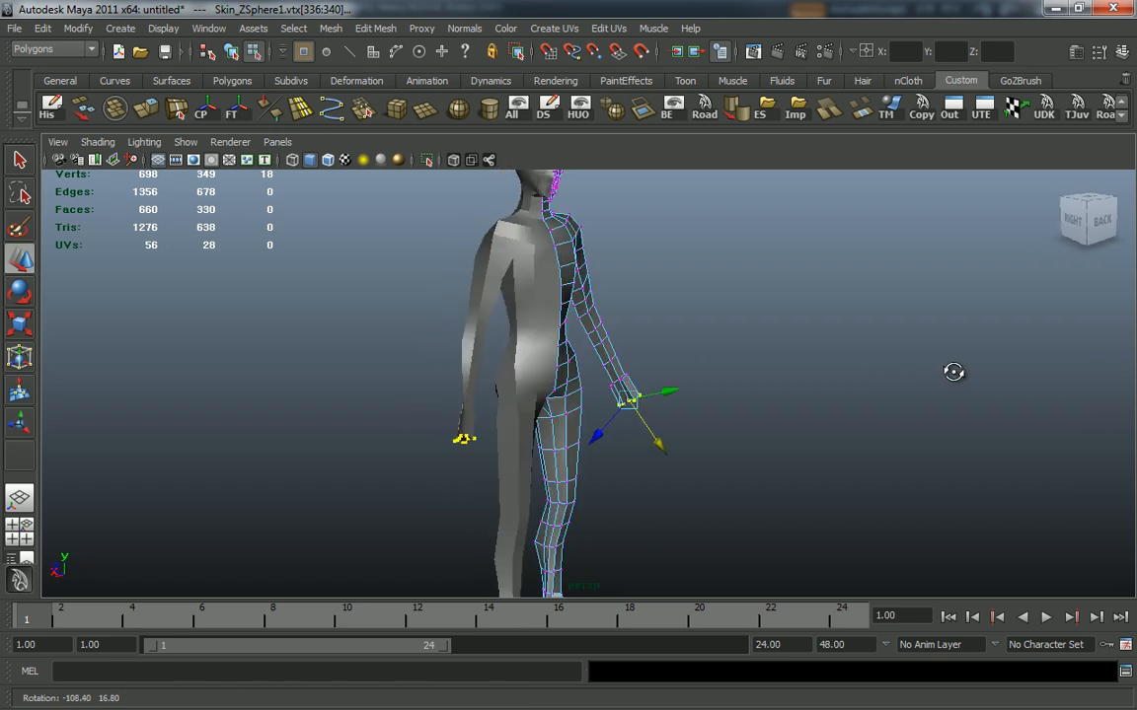
Step: Examine the hand's size and shape against the rest of the body from several angles
{"action": "right_click_drag", "start_coordinate": [841, 365], "coordinate": [684, 294], "text": "alt"}
{"action": "right_click_drag", "start_coordinate": [627, 247], "coordinate": [832, 358], "text": "alt"}
{"action": "left_click_drag", "start_coordinate": [832, 357], "coordinate": [830, 346], "text": "alt"}
{"action": "left_click_drag", "start_coordinate": [893, 375], "coordinate": [849, 361], "text": "alt"}
{"action": "right_click_drag", "start_coordinate": [849, 361], "coordinate": [782, 345], "text": "alt"}
{"action": "left_click_drag", "start_coordinate": [782, 345], "coordinate": [742, 341], "text": "alt"}
{"action": "right_click_drag", "start_coordinate": [742, 341], "coordinate": [837, 367], "text": "alt"}
{"action": "left_click_drag", "start_coordinate": [837, 367], "coordinate": [664, 392], "text": "alt"}
{"action": "right_click_drag", "start_coordinate": [664, 393], "coordinate": [683, 425], "text": "alt"}
{"action": "left_click_drag", "start_coordinate": [683, 425], "coordinate": [769, 426], "text": "alt"}
{"action": "right_click_drag", "start_coordinate": [768, 426], "coordinate": [880, 459], "text": "alt"}
{"action": "left_click_drag", "start_coordinate": [881, 458], "coordinate": [558, 452], "text": "alt"}
Step: Try to insert an edge loop around the hand
{"action": "right_click", "coordinate": [629, 429], "text": "shift"}
{"action": "left_click", "coordinate": [513, 426]}
{"action": "key", "text": "q"}
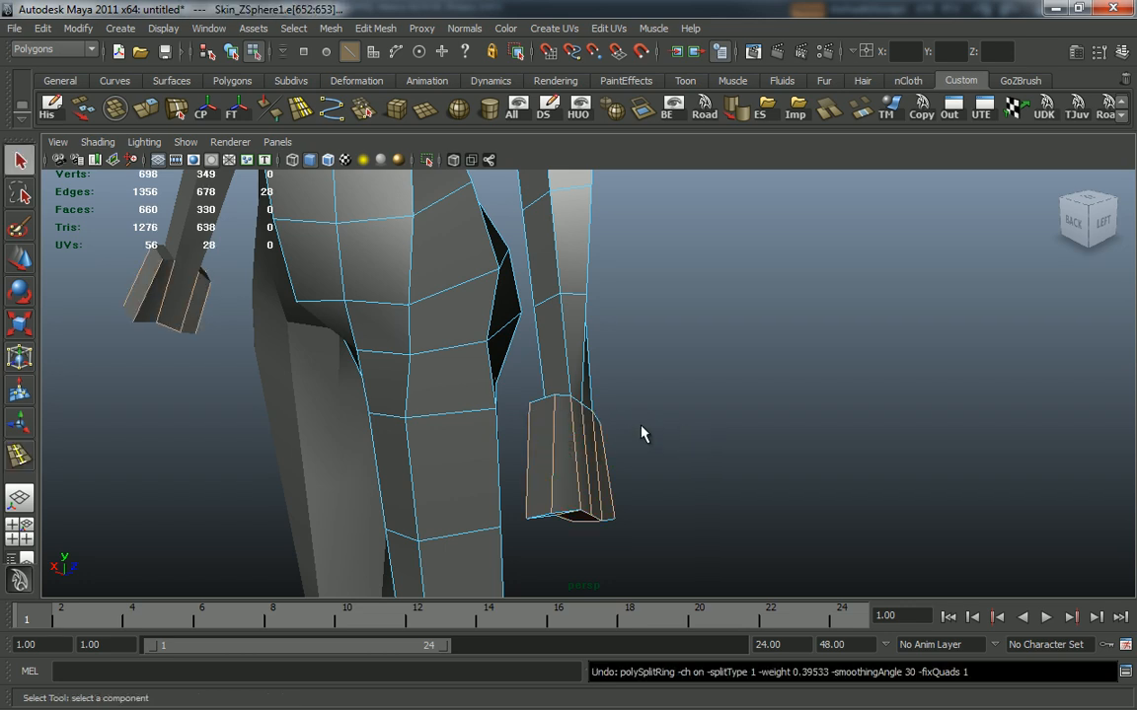
Step: Insert an edge loop around the palm a short distance below the wrist with the Insert Edge Loop Tool
{"action": "left_click", "coordinate": [330, 28]}
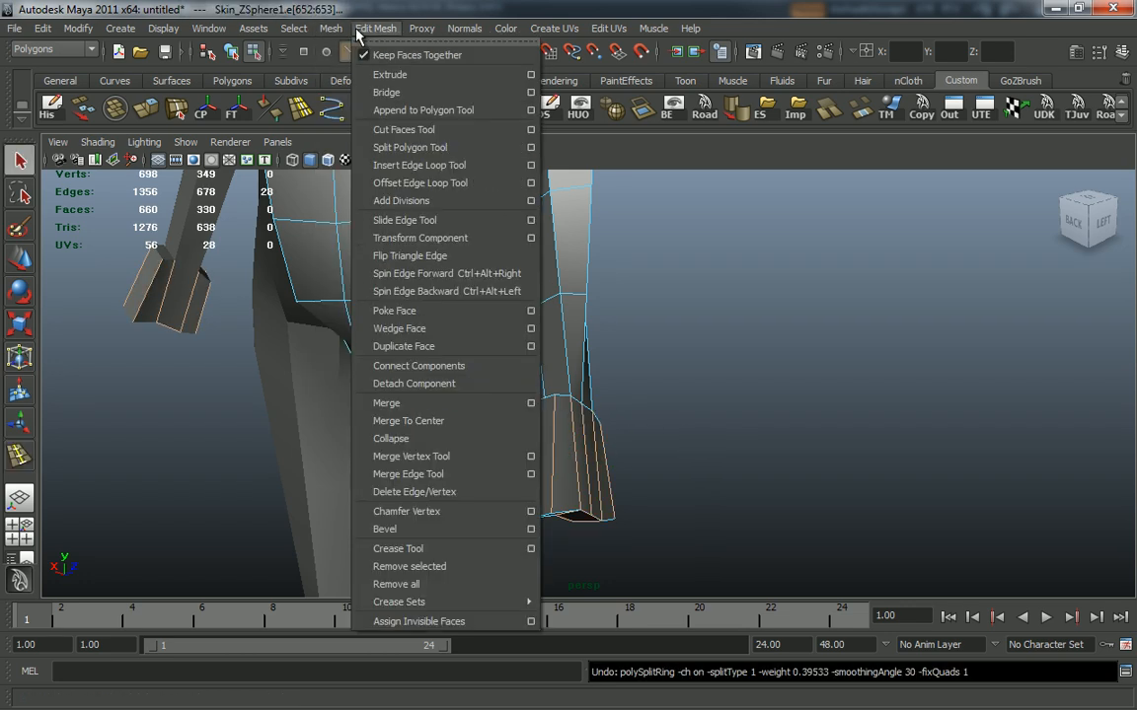
{"action": "left_click", "coordinate": [419, 165]}
{"action": "scroll", "coordinate": [708, 360], "scroll_direction": "up", "scroll_amount": 3}
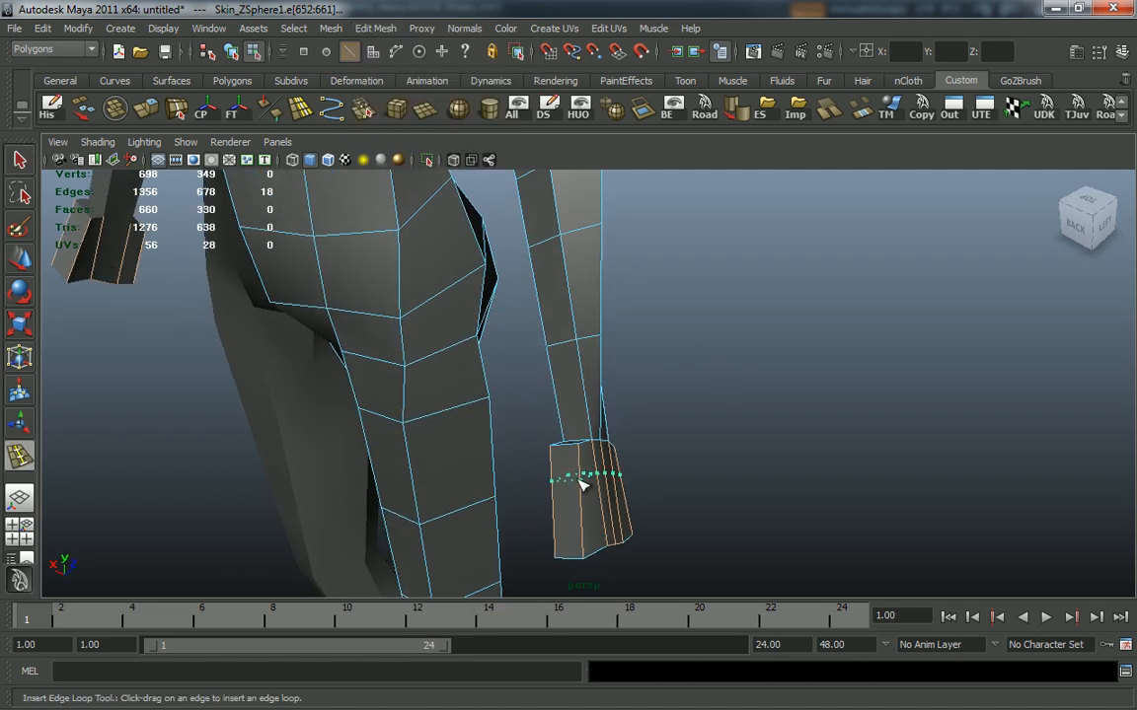
{"action": "left_click_drag", "start_coordinate": [580, 488], "coordinate": [581, 486]}
{"action": "key", "text": "q"}
Step: Select the palm's side face next to the wrist and extrude it outward to form the thumb
{"action": "left_click_drag", "start_coordinate": [688, 477], "coordinate": [736, 460], "text": "alt"}
{"action": "right_click_drag", "start_coordinate": [648, 384], "coordinate": [647, 418]}
{"action": "left_click", "coordinate": [645, 391]}
{"action": "left_click_drag", "start_coordinate": [697, 396], "coordinate": [639, 431], "text": "alt"}
{"action": "left_click_drag", "start_coordinate": [541, 447], "coordinate": [490, 426]}
{"action": "left_click_drag", "start_coordinate": [597, 422], "coordinate": [580, 406], "text": "alt"}
{"action": "left_click_drag", "start_coordinate": [439, 423], "coordinate": [524, 439]}
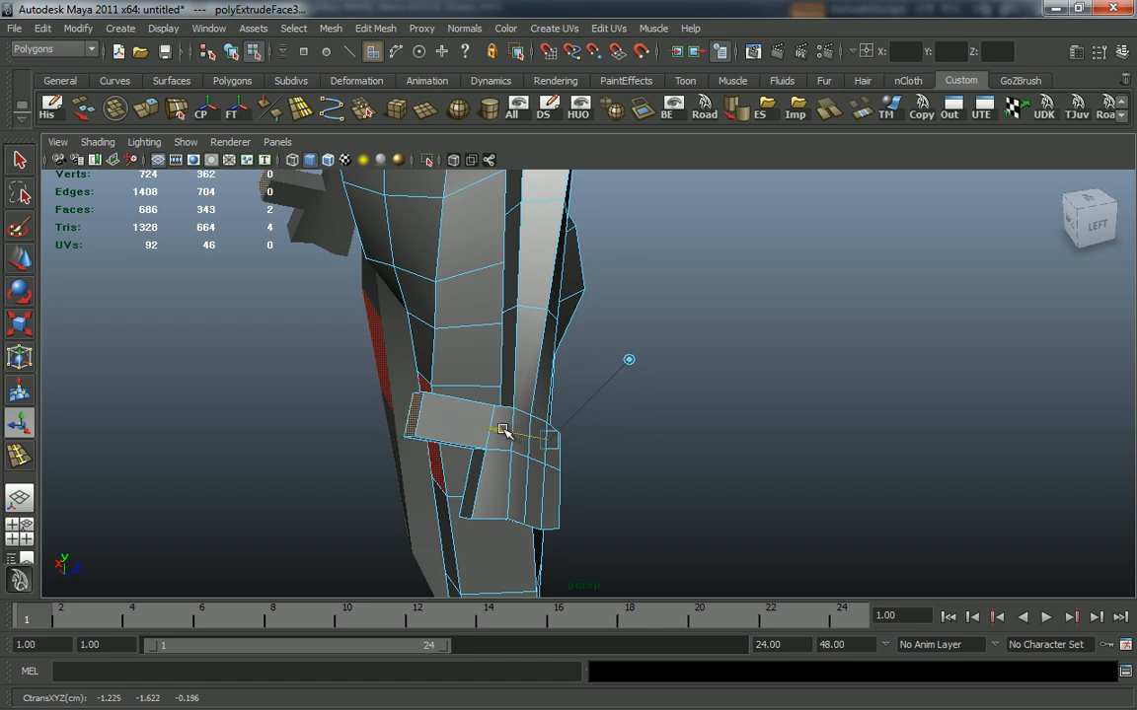
{"action": "left_click_drag", "start_coordinate": [501, 429], "coordinate": [716, 399], "text": "alt"}
{"action": "left_click", "coordinate": [806, 397]}
Step: Split the palm and hand-end faces beside the thumb with the Split Polygon Tool, starting from the thumb's base
{"action": "left_click_drag", "start_coordinate": [578, 403], "coordinate": [520, 331], "text": "alt"}
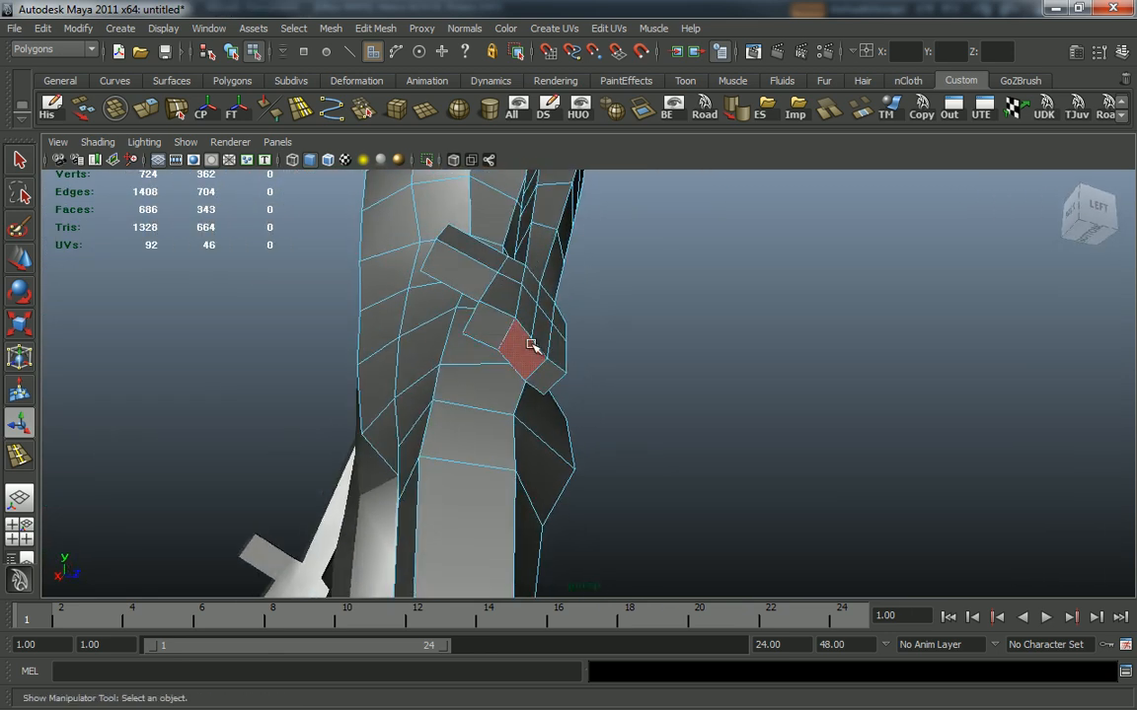
{"action": "left_click_drag", "start_coordinate": [541, 391], "coordinate": [622, 376], "text": "alt"}
{"action": "right_click", "coordinate": [541, 338], "text": "shift"}
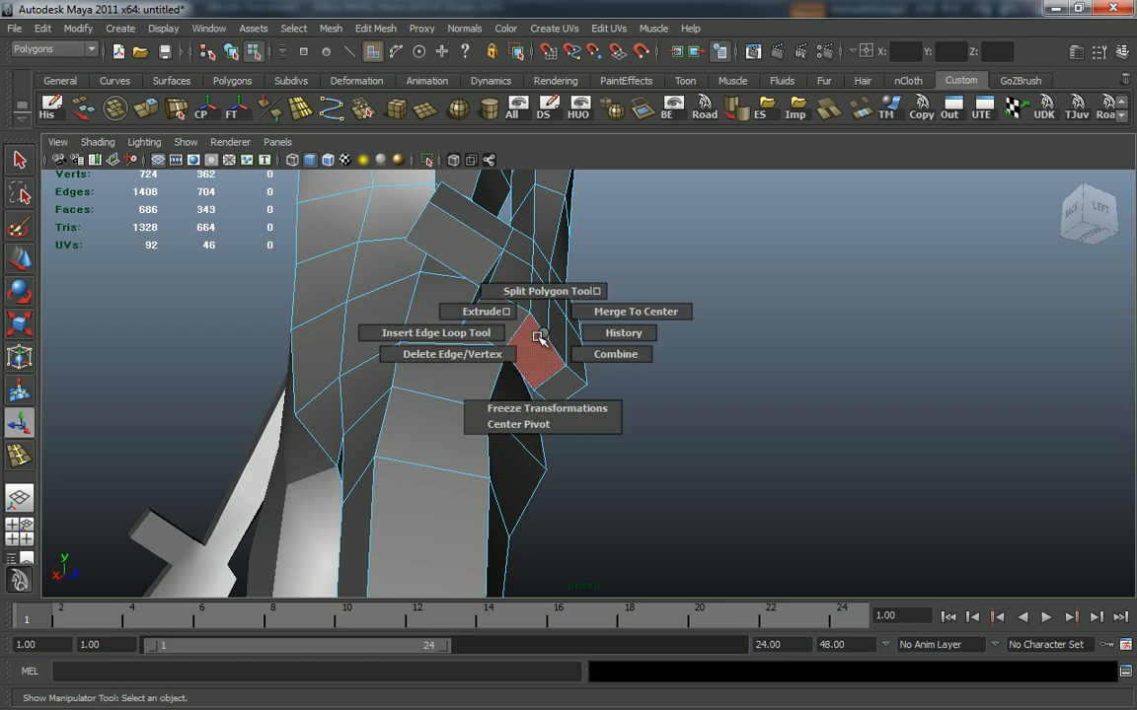
{"action": "right_click_drag", "start_coordinate": [540, 299], "coordinate": [541, 292], "text": "shift"}
{"action": "left_click", "coordinate": [563, 340]}
{"action": "left_click_drag", "start_coordinate": [565, 345], "coordinate": [744, 341], "text": "alt"}
{"action": "left_click", "coordinate": [774, 304]}
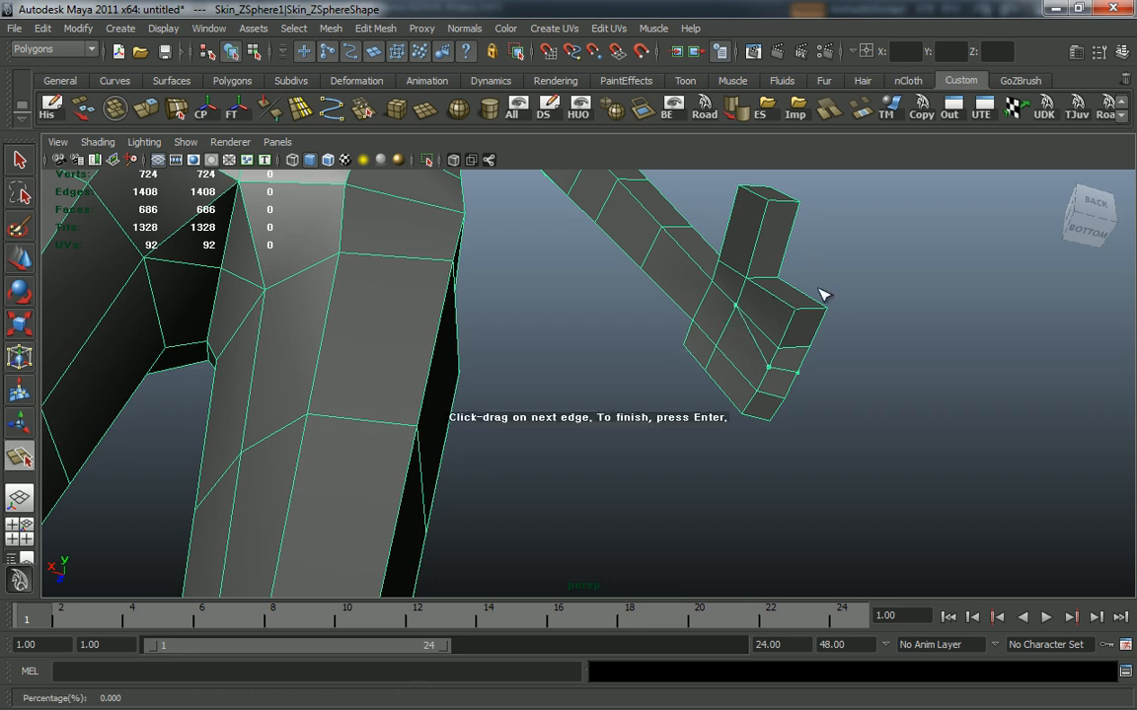
{"action": "key", "text": "Return"}
Step: Finish the palm split and select the four faces across the end of the hand where the fingers start
{"action": "left_click_drag", "start_coordinate": [812, 289], "coordinate": [430, 449], "text": "alt"}
{"action": "right_click_drag", "start_coordinate": [411, 405], "coordinate": [413, 434]}
{"action": "left_click", "coordinate": [419, 417]}
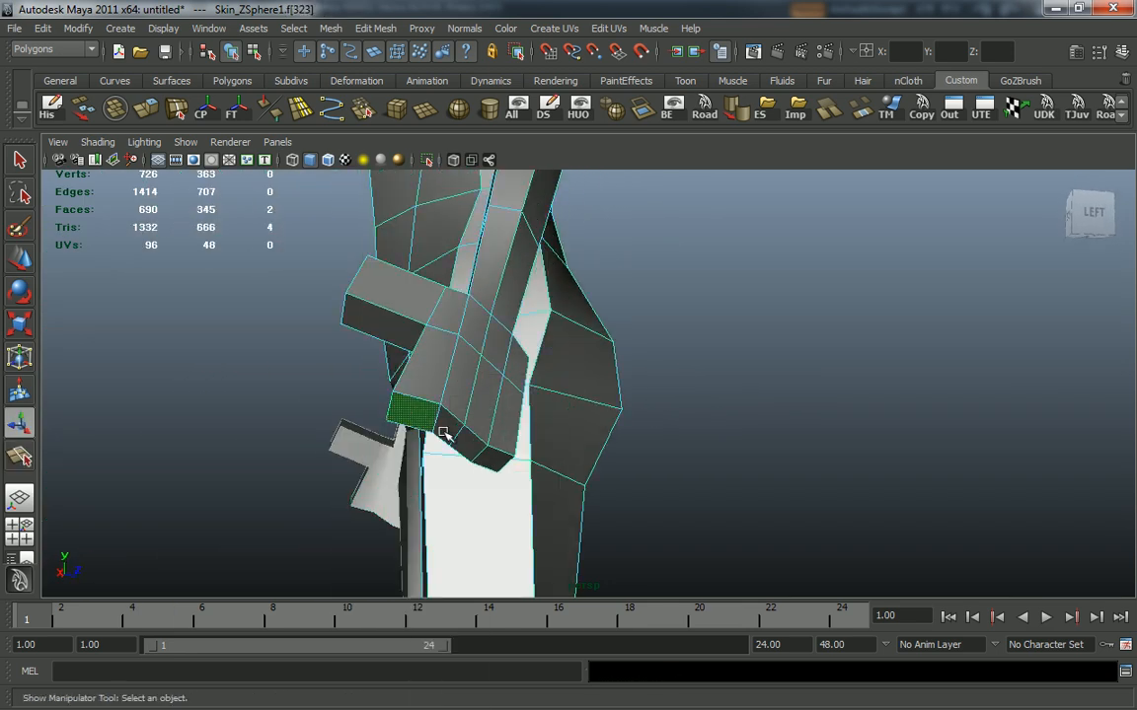
{"action": "left_click_drag", "start_coordinate": [421, 424], "coordinate": [460, 399], "text": "alt"}
{"action": "left_click", "coordinate": [501, 415], "text": "shift"}
{"action": "left_click_drag", "start_coordinate": [606, 446], "coordinate": [639, 403], "text": "alt"}
{"action": "left_click_drag", "start_coordinate": [693, 467], "coordinate": [646, 395], "text": "alt"}
Step: Try to extrude the four hand-end faces as one group and scale them inward
{"action": "right_click_drag", "start_coordinate": [431, 339], "coordinate": [355, 314], "text": "shift"}
{"action": "left_click_drag", "start_coordinate": [773, 370], "coordinate": [488, 363], "text": "alt"}
{"action": "left_click_drag", "start_coordinate": [409, 387], "coordinate": [414, 377]}
{"action": "left_click_drag", "start_coordinate": [506, 357], "coordinate": [491, 350]}
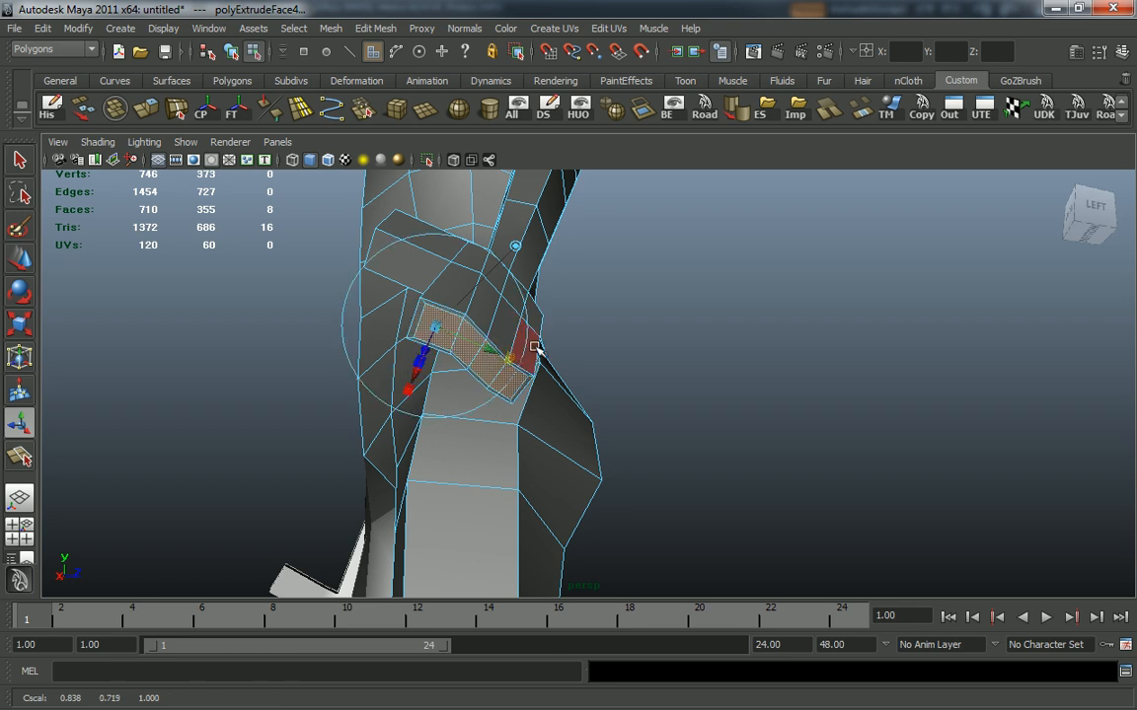
{"action": "left_click_drag", "start_coordinate": [615, 355], "coordinate": [618, 383], "text": "alt"}
{"action": "left_click_drag", "start_coordinate": [447, 396], "coordinate": [438, 395]}
{"action": "left_click_drag", "start_coordinate": [641, 385], "coordinate": [699, 422], "text": "alt"}
Step: Turn off Keep Faces Together for polygon extrusions
{"action": "left_click", "coordinate": [376, 29]}
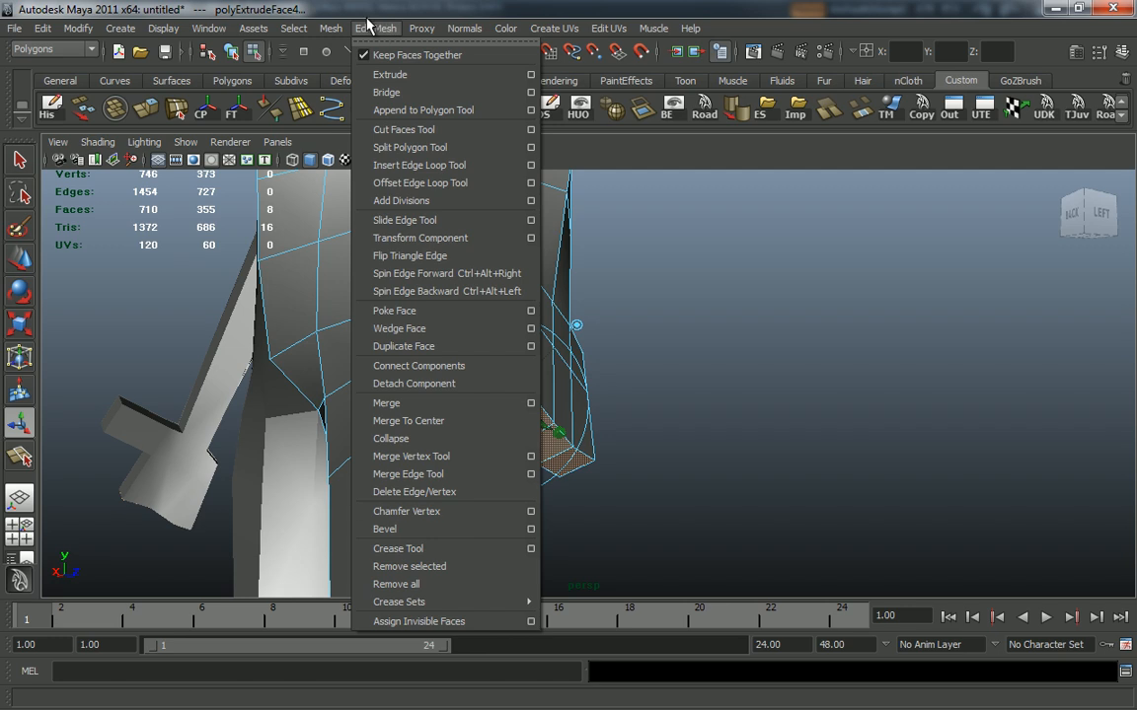
{"action": "mouse_move", "coordinate": [334, 27]}
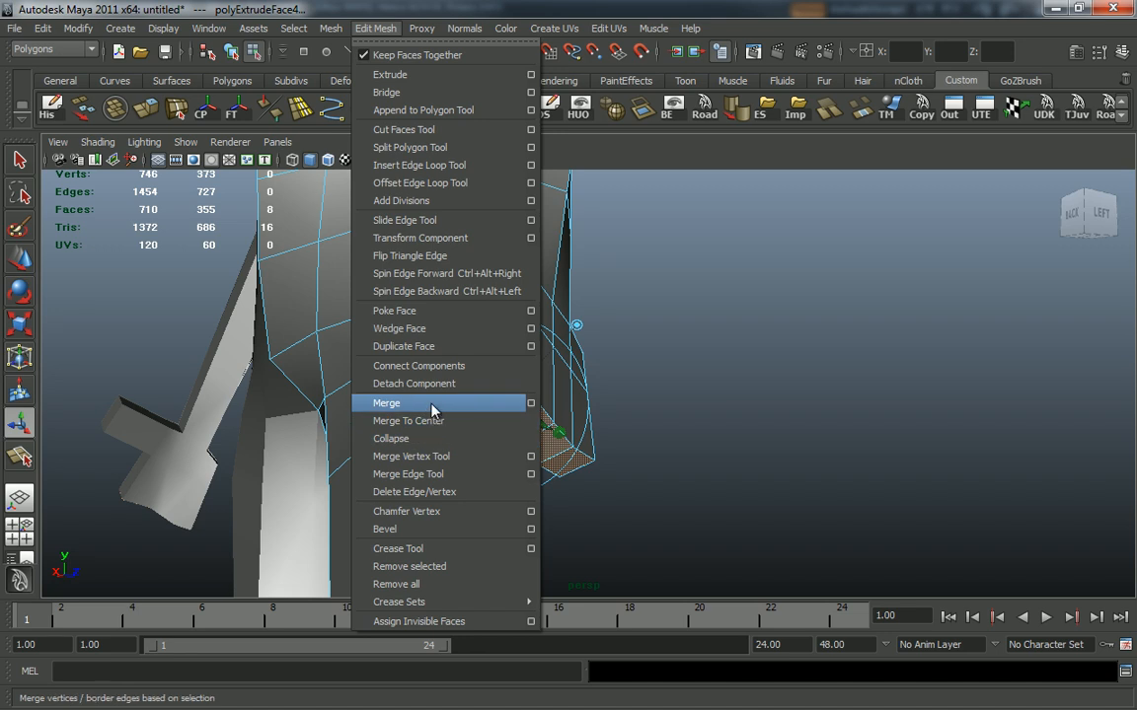
{"action": "left_click", "coordinate": [368, 59]}
Step: Try to scale the existing hand-end extrusion inward, then undo the scaling and the extrusion
{"action": "left_click_drag", "start_coordinate": [690, 331], "coordinate": [632, 345], "text": "alt"}
{"action": "left_click_drag", "start_coordinate": [458, 408], "coordinate": [514, 397], "text": "alt"}
{"action": "left_click_drag", "start_coordinate": [481, 397], "coordinate": [467, 395]}
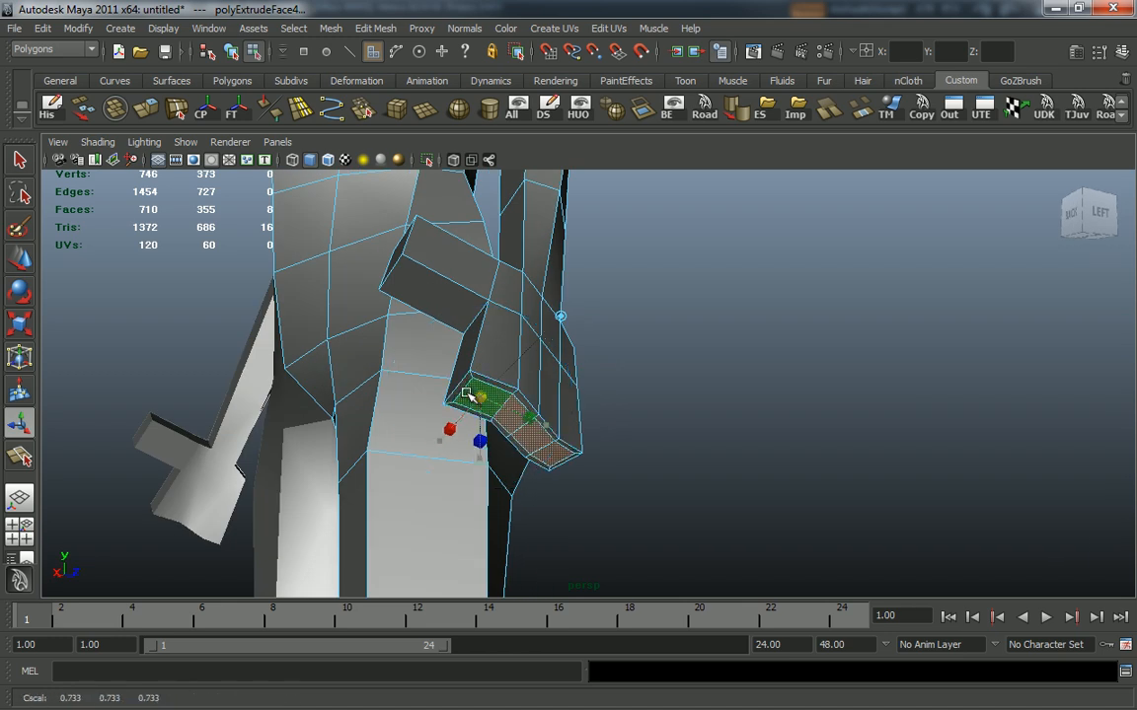
{"action": "left_click_drag", "start_coordinate": [550, 420], "coordinate": [528, 419]}
{"action": "key", "text": "ctrl+z"}
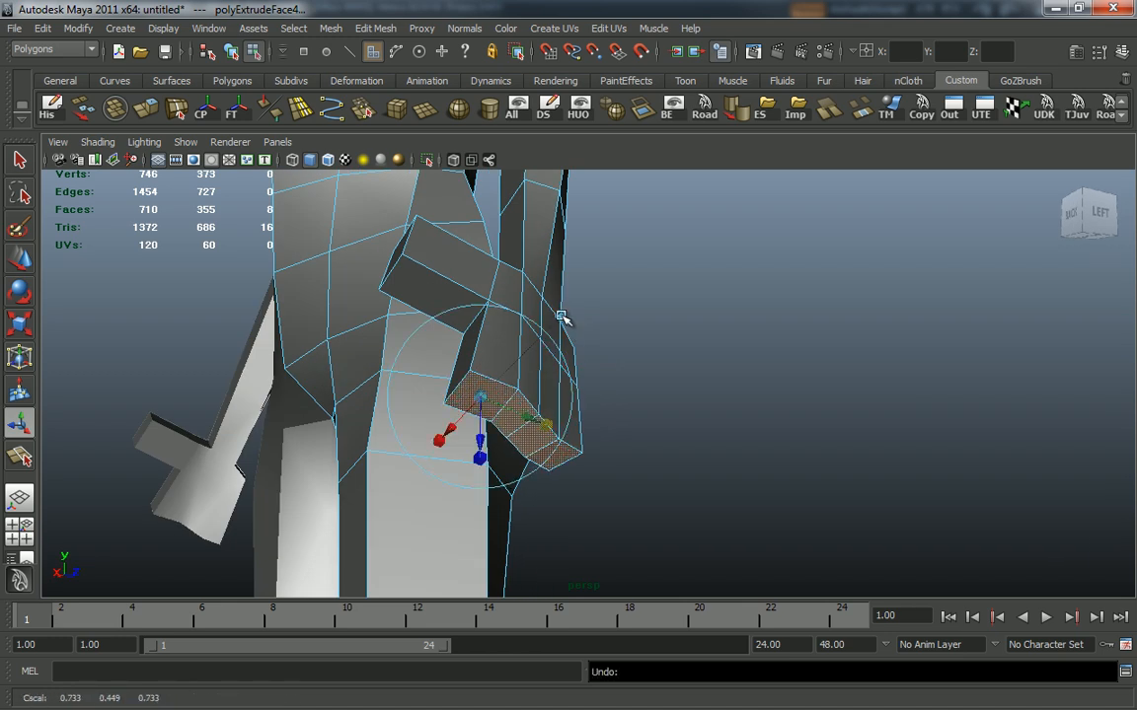
{"action": "left_click", "coordinate": [560, 315]}
{"action": "left_click", "coordinate": [517, 348]}
{"action": "key", "text": "ctrl+z"}
{"action": "left_click_drag", "start_coordinate": [519, 425], "coordinate": [507, 421]}
{"action": "key", "text": "ctrl+z"}
{"action": "key", "text": "ctrl+z"}
Step: Reselect the four faces across the hand's end and extrude them as separate faces
{"action": "left_click", "coordinate": [621, 475]}
{"action": "right_click_drag", "start_coordinate": [558, 462], "coordinate": [559, 526]}
{"action": "left_click", "coordinate": [547, 444]}
{"action": "left_click", "coordinate": [468, 386], "text": "shift"}
{"action": "mouse_move", "coordinate": [567, 415]}
{"action": "left_mouse_down", "text": "alt"}
{"action": "mouse_move", "coordinate": [564, 392]}
{"action": "mouse_move", "coordinate": [555, 402]}
{"action": "left_mouse_up", "text": "alt"}
{"action": "right_click_drag", "start_coordinate": [507, 365], "coordinate": [446, 346]}
{"action": "left_click_drag", "start_coordinate": [523, 409], "coordinate": [471, 425], "text": "alt"}
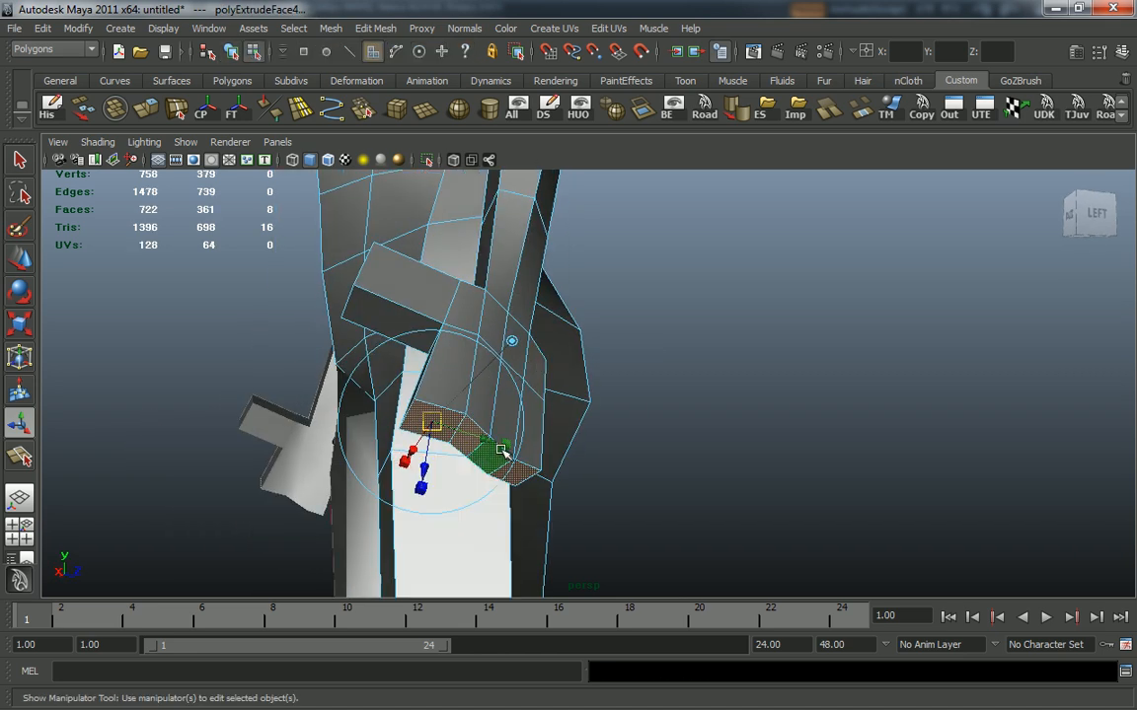
Step: Scale the four extruded faces inward individually so that gaps separate the finger bases
{"action": "left_click_drag", "start_coordinate": [464, 471], "coordinate": [521, 439], "text": "alt"}
{"action": "left_click_drag", "start_coordinate": [473, 395], "coordinate": [479, 379]}
{"action": "left_click_drag", "start_coordinate": [577, 370], "coordinate": [624, 345]}
{"action": "left_click_drag", "start_coordinate": [482, 379], "coordinate": [775, 371]}
{"action": "left_click_drag", "start_coordinate": [749, 439], "coordinate": [712, 444], "text": "alt"}
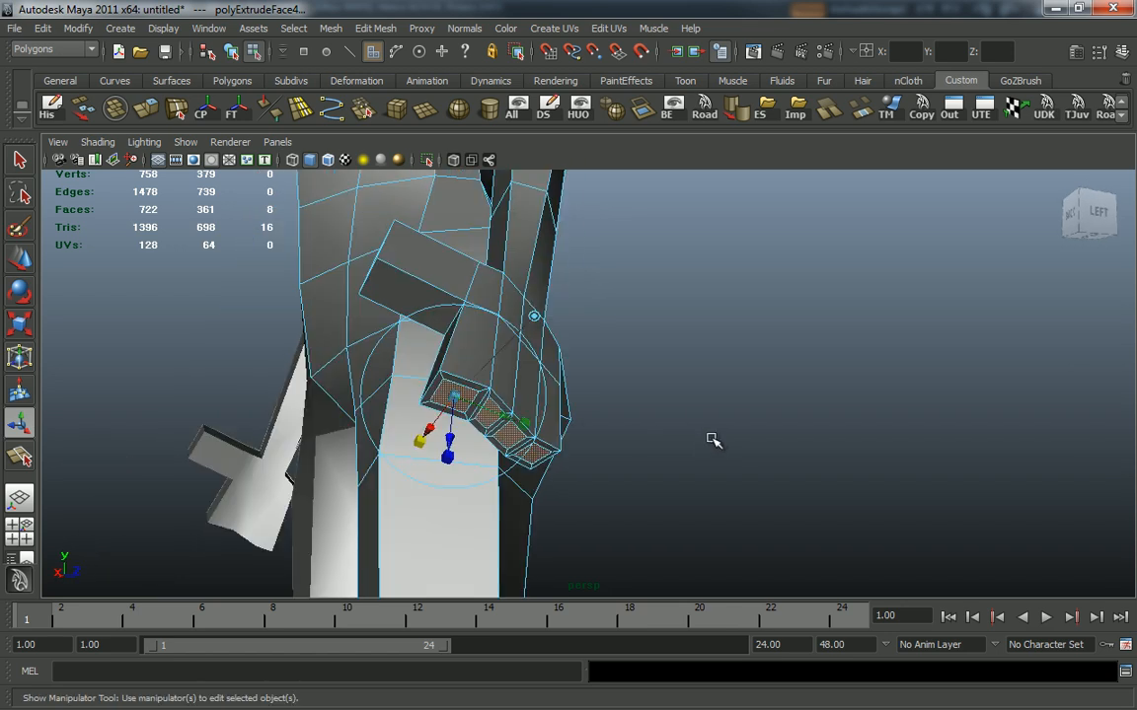
Step: Extrude the four inset faces again and pull them out of the palm to form the fingers
{"action": "key", "text": "g"}
{"action": "left_click_drag", "start_coordinate": [371, 459], "coordinate": [480, 365], "text": "alt"}
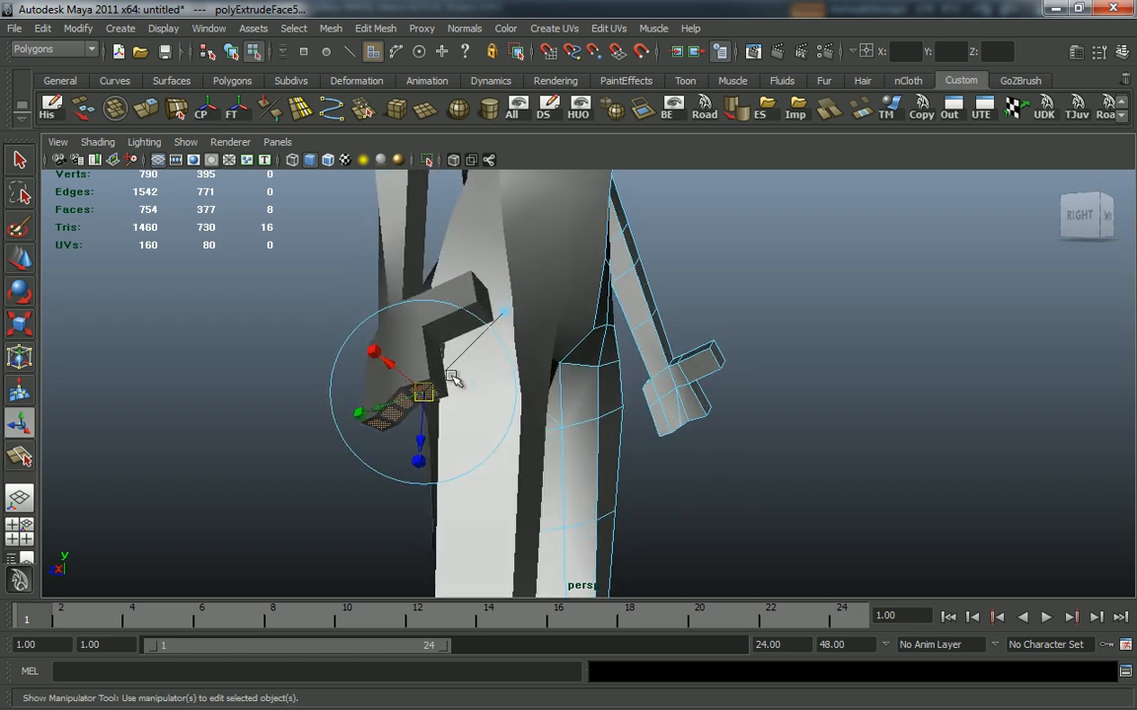
{"action": "left_click_drag", "start_coordinate": [418, 441], "coordinate": [422, 476]}
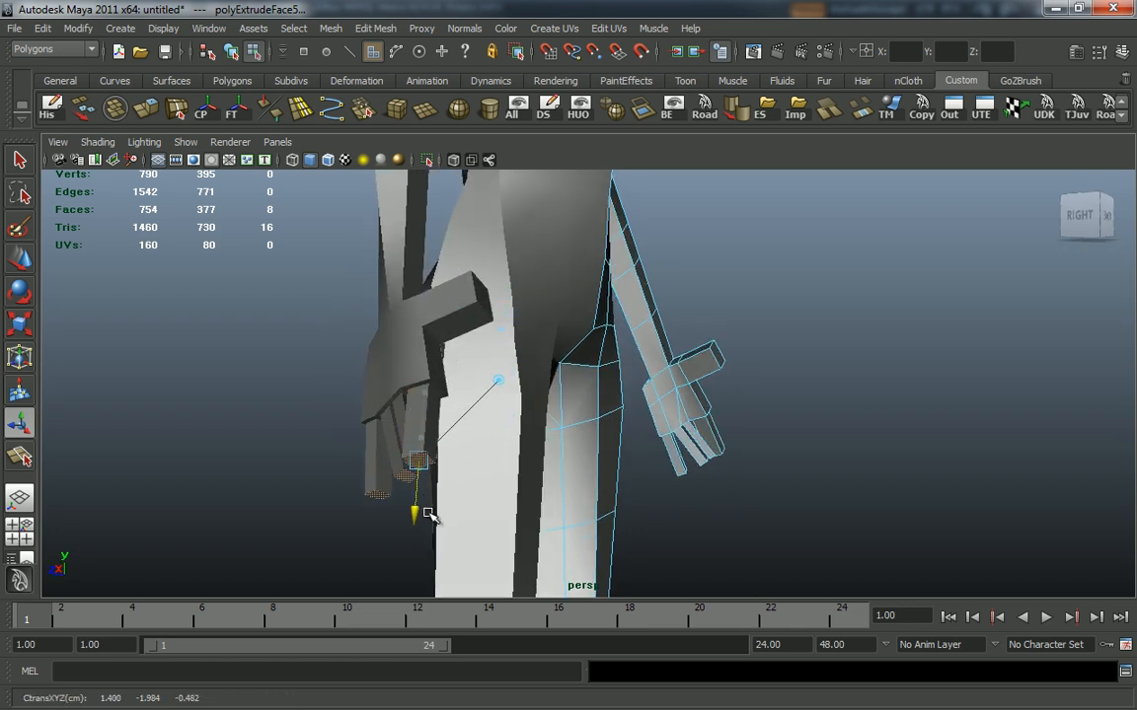
Step: Move the end faces of the individual fingers to spread the fingers and vary their lengths
{"action": "left_click_drag", "start_coordinate": [429, 534], "coordinate": [534, 338], "text": "alt"}
{"action": "left_click", "coordinate": [616, 348]}
{"action": "key", "text": "w"}
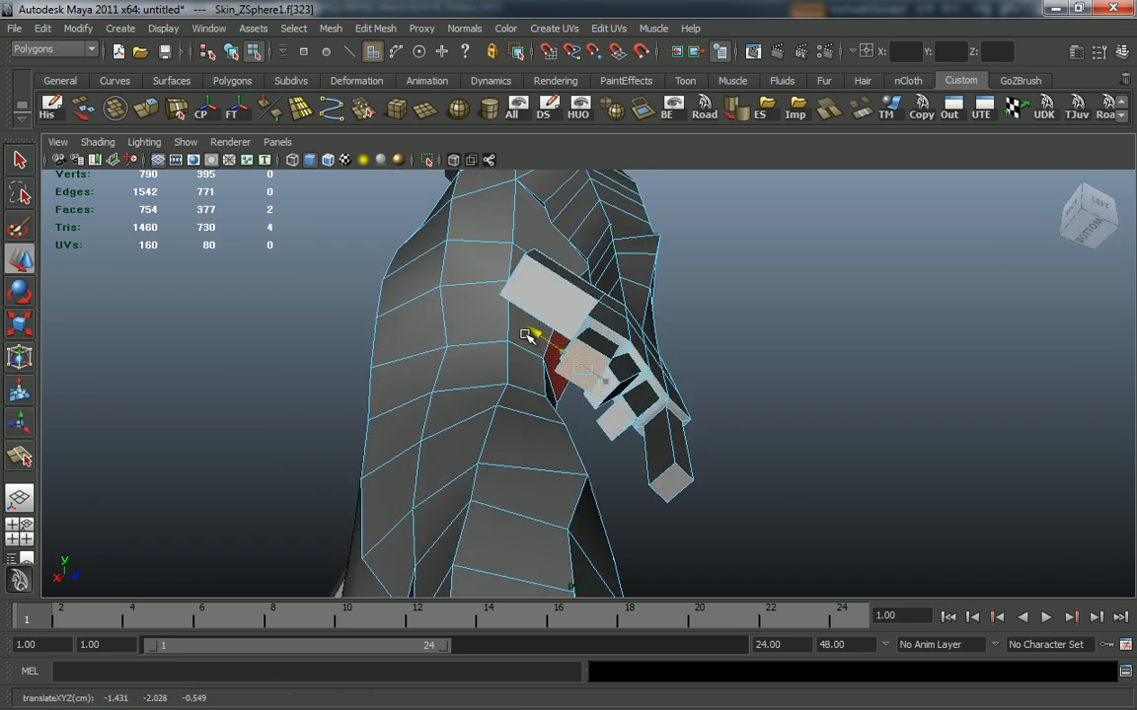
{"action": "left_click", "coordinate": [617, 422], "text": "shift"}
{"action": "mouse_move", "coordinate": [626, 427]}
{"action": "left_mouse_down", "text": "alt"}
{"action": "mouse_move", "coordinate": [654, 444]}
{"action": "mouse_move", "coordinate": [595, 450]}
{"action": "mouse_move", "coordinate": [573, 495]}
{"action": "mouse_move", "coordinate": [624, 310]}
{"action": "mouse_move", "coordinate": [507, 292]}
{"action": "mouse_move", "coordinate": [545, 336]}
{"action": "mouse_move", "coordinate": [579, 322]}
{"action": "mouse_move", "coordinate": [570, 343]}
{"action": "mouse_move", "coordinate": [635, 380]}
{"action": "mouse_move", "coordinate": [616, 424]}
{"action": "left_mouse_up", "text": "alt"}
{"action": "left_click", "coordinate": [594, 348]}
{"action": "left_click_drag", "start_coordinate": [549, 567], "coordinate": [561, 530]}
{"action": "left_click_drag", "start_coordinate": [562, 529], "coordinate": [557, 549], "text": "alt"}
{"action": "left_click", "coordinate": [518, 538]}
{"action": "left_click_drag", "start_coordinate": [440, 564], "coordinate": [518, 490]}
{"action": "left_click", "coordinate": [504, 523]}
{"action": "left_click_drag", "start_coordinate": [484, 534], "coordinate": [567, 462]}
{"action": "left_click", "coordinate": [538, 506]}
{"action": "right_click_drag", "start_coordinate": [567, 462], "coordinate": [595, 456], "text": "alt"}
Step: Scale down the fingertip ends, selecting the border edges or end vertices of each finger
{"action": "right_click_drag", "start_coordinate": [526, 347], "coordinate": [523, 309]}
{"action": "left_click_drag", "start_coordinate": [524, 309], "coordinate": [801, 368], "text": "alt"}
{"action": "double_click", "coordinate": [550, 298]}
{"action": "key", "text": "r"}
{"action": "left_click", "coordinate": [559, 376]}
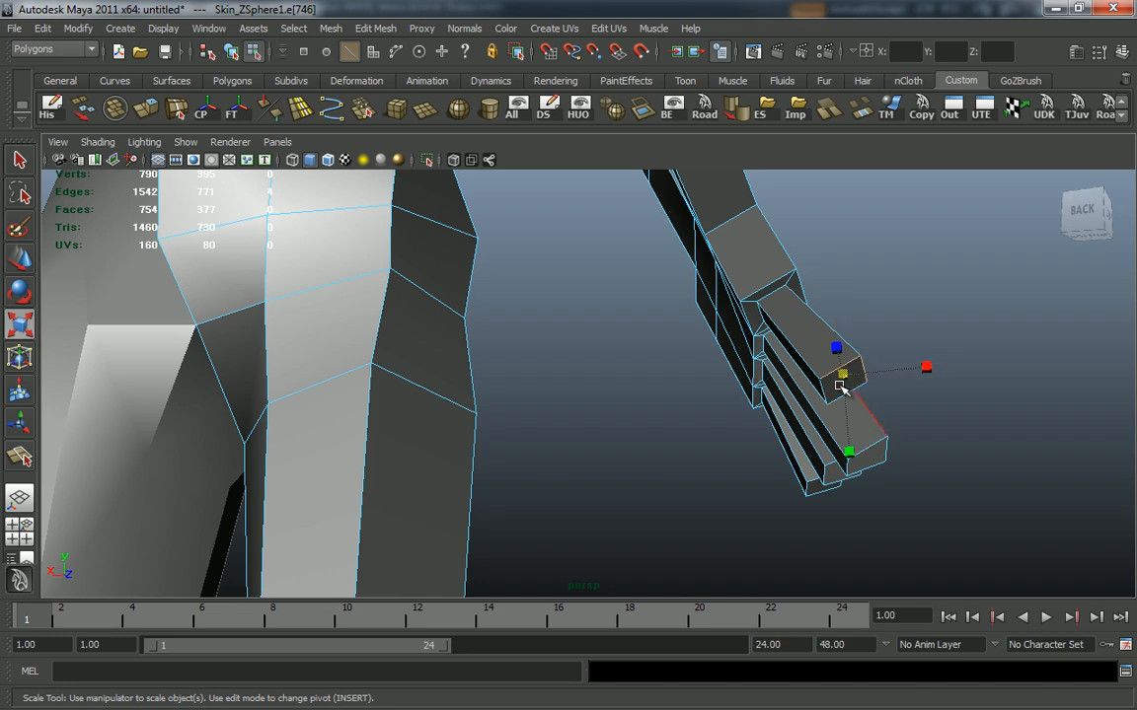
{"action": "left_click_drag", "start_coordinate": [886, 391], "coordinate": [474, 375], "text": "alt"}
{"action": "left_click", "coordinate": [526, 365]}
{"action": "right_click_drag", "start_coordinate": [476, 375], "coordinate": [414, 371]}
{"action": "left_click_drag", "start_coordinate": [397, 375], "coordinate": [475, 373]}
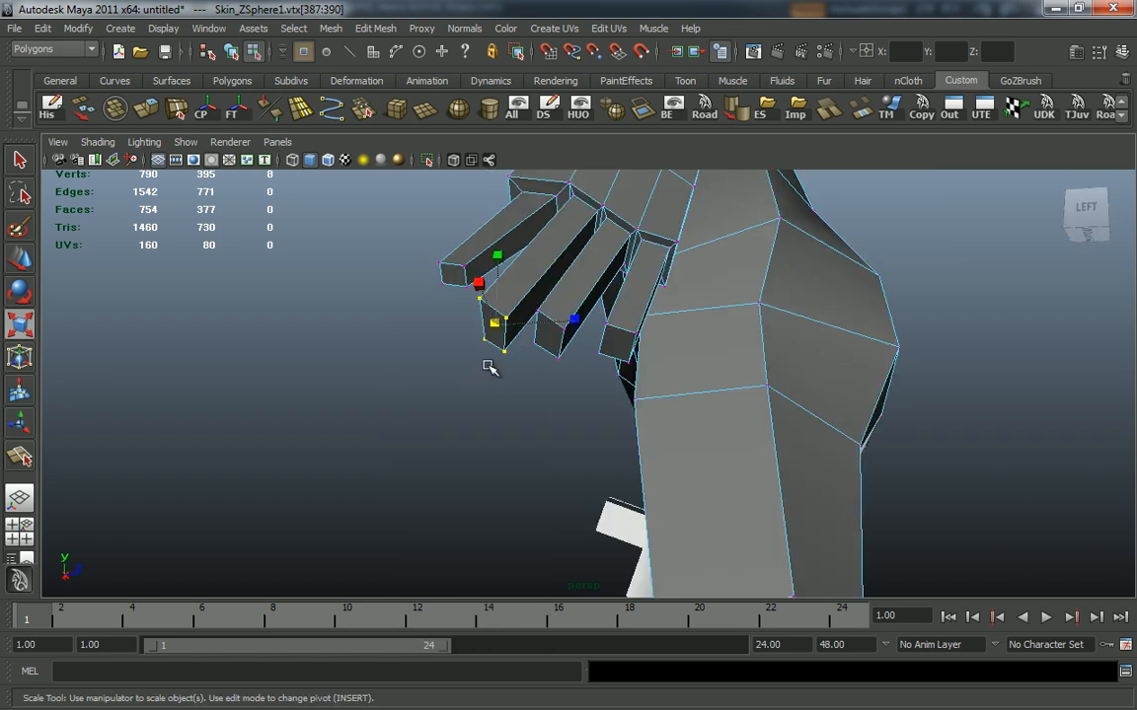
{"action": "left_click_drag", "start_coordinate": [491, 324], "coordinate": [490, 326]}
Step: Select the four vertices at the thumb's end and scale them down to taper the thumb
{"action": "left_click_drag", "start_coordinate": [590, 351], "coordinate": [520, 384], "text": "alt"}
{"action": "left_click_drag", "start_coordinate": [577, 414], "coordinate": [569, 360], "text": "alt"}
{"action": "left_click_drag", "start_coordinate": [641, 353], "coordinate": [644, 325], "text": "alt"}
{"action": "right_click_drag", "start_coordinate": [644, 325], "coordinate": [646, 301]}
{"action": "left_click_drag", "start_coordinate": [689, 310], "coordinate": [756, 363], "text": "alt"}
{"action": "left_click", "coordinate": [614, 258]}
{"action": "middle_click_drag", "start_coordinate": [755, 363], "coordinate": [750, 518], "text": "alt"}
{"action": "scroll", "coordinate": [661, 411], "scroll_direction": "down", "scroll_amount": 3}
{"action": "mouse_move", "coordinate": [661, 410]}
{"action": "left_mouse_down", "text": "alt"}
{"action": "mouse_move", "coordinate": [761, 462]}
{"action": "mouse_move", "coordinate": [661, 337]}
{"action": "mouse_move", "coordinate": [714, 355]}
{"action": "mouse_move", "coordinate": [675, 399]}
{"action": "mouse_move", "coordinate": [647, 404]}
{"action": "left_mouse_up", "text": "alt"}
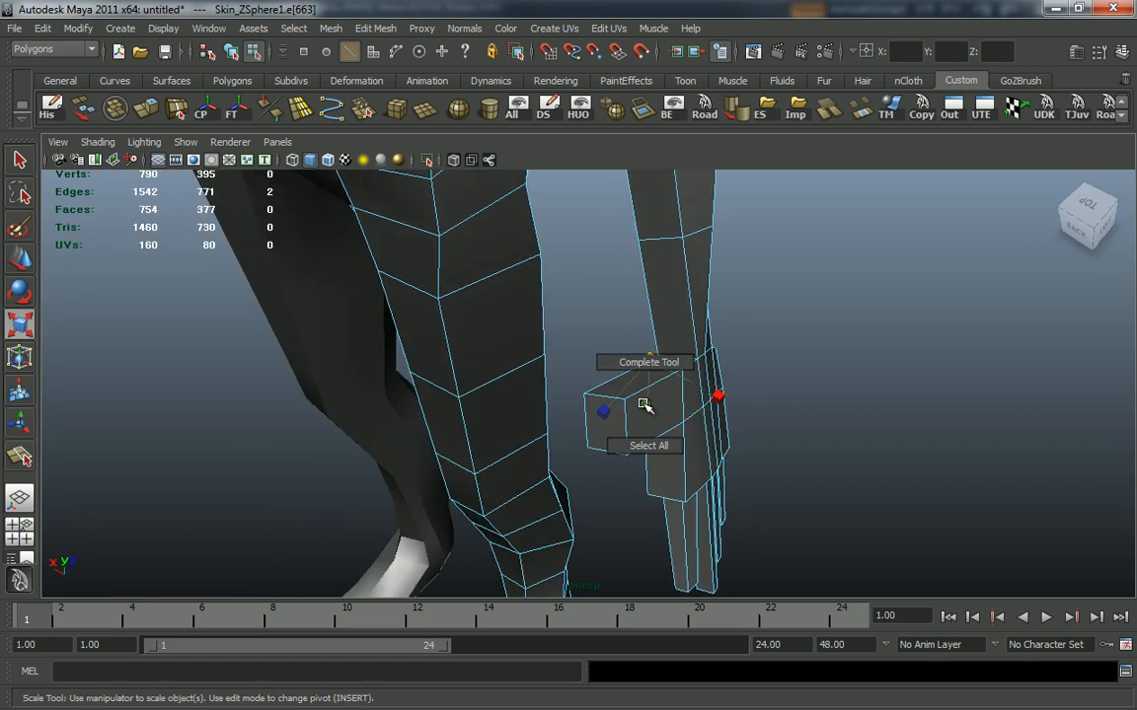
{"action": "right_click_drag", "start_coordinate": [629, 400], "coordinate": [562, 385]}
{"action": "left_click_drag", "start_coordinate": [630, 440], "coordinate": [588, 376], "text": "alt"}
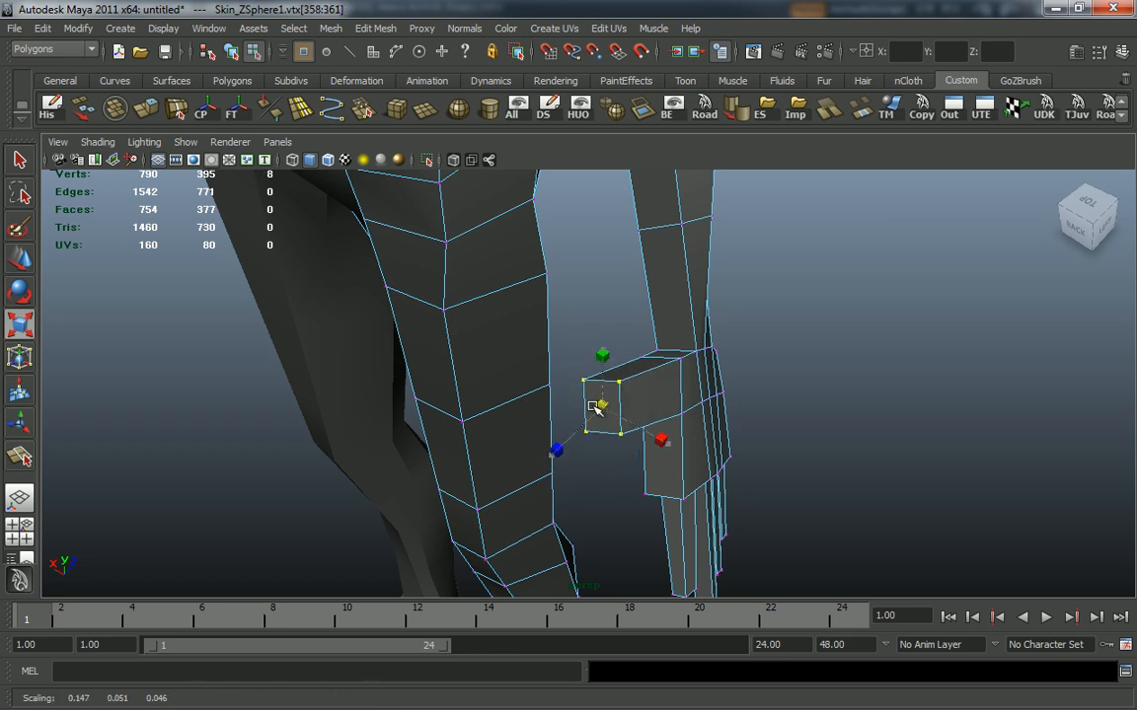
Step: Move the thumb's end vertices to reposition the thumb tip relative to the palm
{"action": "left_click_drag", "start_coordinate": [578, 401], "coordinate": [835, 363], "text": "alt"}
{"action": "key", "text": "w"}
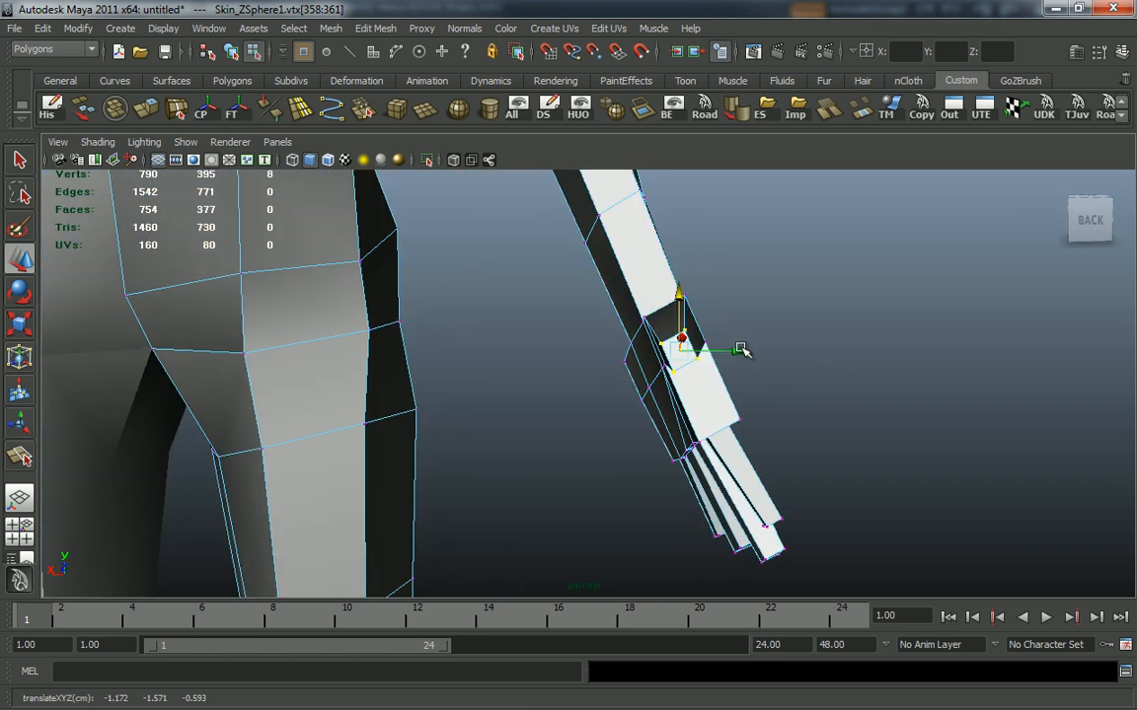
{"action": "left_click_drag", "start_coordinate": [714, 356], "coordinate": [487, 330], "text": "alt"}
{"action": "right_click_drag", "start_coordinate": [487, 331], "coordinate": [469, 333], "text": "alt"}
{"action": "left_click_drag", "start_coordinate": [469, 332], "coordinate": [596, 351], "text": "alt"}
{"action": "left_click_drag", "start_coordinate": [475, 373], "coordinate": [568, 465]}
Step: Slide the edge loop at each finger's base down along the finger with the Slide Edge Tool to form knuckle sections
{"action": "mouse_move", "coordinate": [542, 438]}
{"action": "right_mouse_down"}
{"action": "mouse_move", "coordinate": [541, 406]}
{"action": "mouse_move", "coordinate": [544, 426]}
{"action": "right_mouse_up"}
{"action": "double_click", "coordinate": [542, 430]}
{"action": "mouse_move", "coordinate": [604, 427]}
{"action": "left_mouse_down", "text": "alt"}
{"action": "mouse_move", "coordinate": [647, 394]}
{"action": "mouse_move", "coordinate": [594, 447]}
{"action": "mouse_move", "coordinate": [586, 435]}
{"action": "left_mouse_up", "text": "alt"}
{"action": "key", "text": "y"}
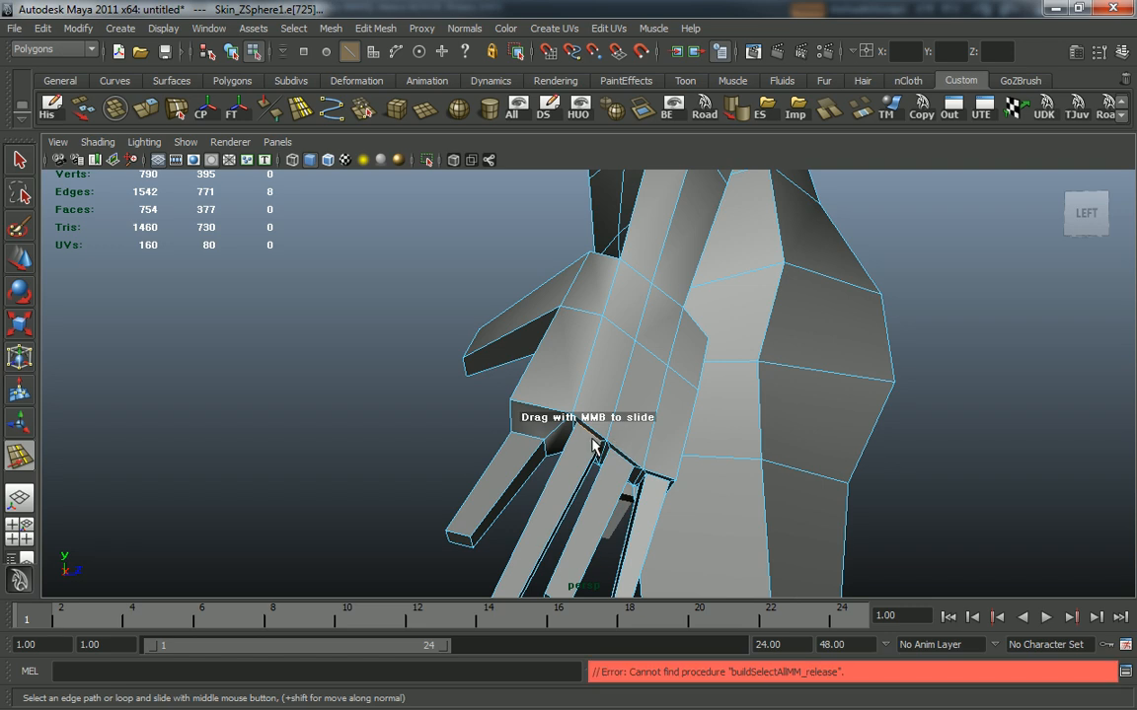
{"action": "double_click", "coordinate": [573, 449]}
{"action": "left_click_drag", "start_coordinate": [576, 449], "coordinate": [621, 457], "text": "alt"}
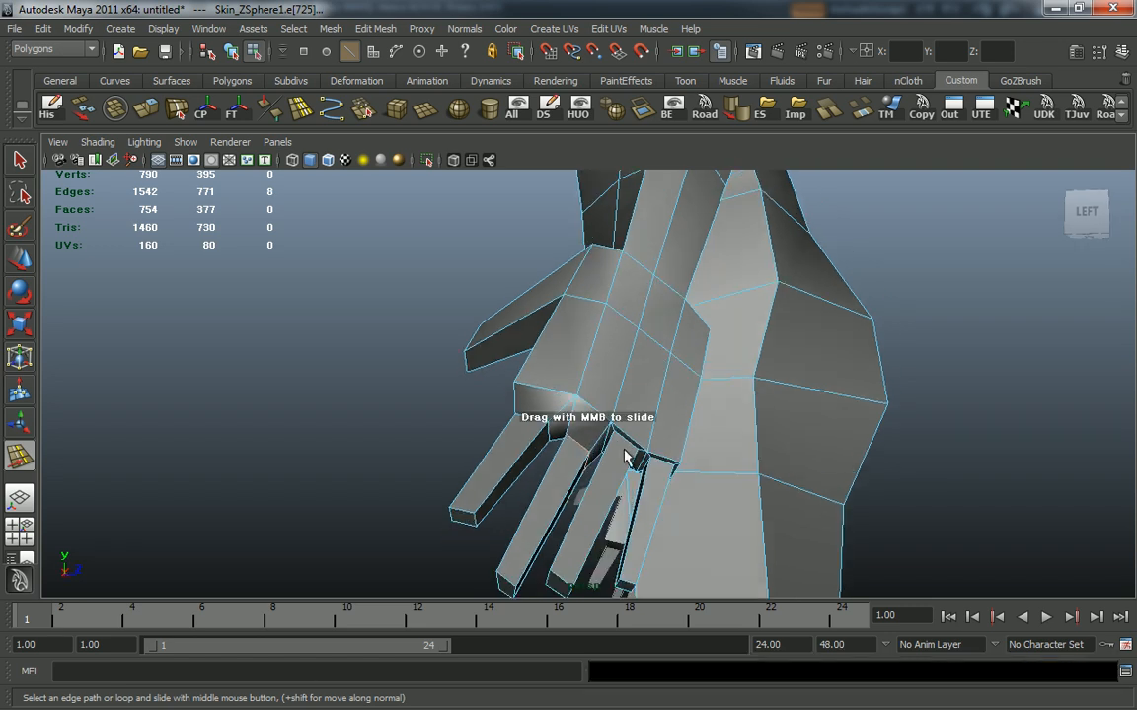
{"action": "double_click", "coordinate": [621, 456]}
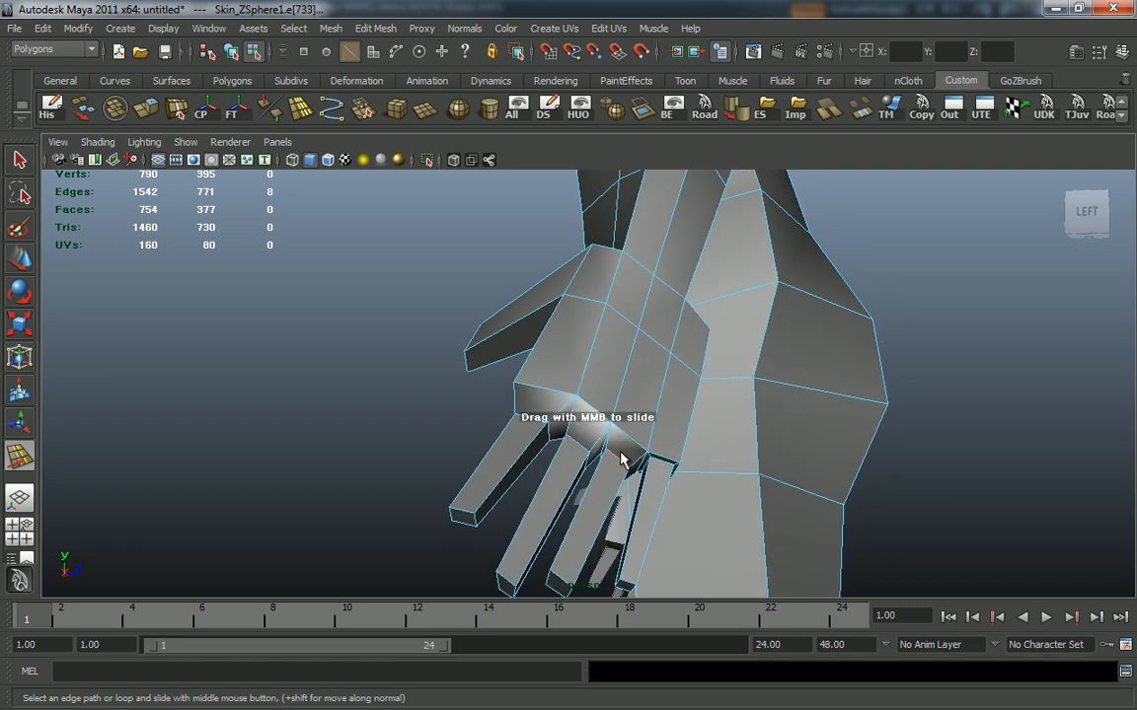
{"action": "mouse_move", "coordinate": [616, 464]}
{"action": "left_mouse_down", "text": "alt"}
{"action": "mouse_move", "coordinate": [597, 457]}
{"action": "mouse_move", "coordinate": [636, 452]}
{"action": "left_mouse_up", "text": "alt"}
{"action": "double_click", "coordinate": [658, 456]}
{"action": "left_click_drag", "start_coordinate": [616, 464], "coordinate": [575, 443], "text": "alt"}
{"action": "scroll", "coordinate": [557, 454], "scroll_direction": "up", "scroll_amount": 4}
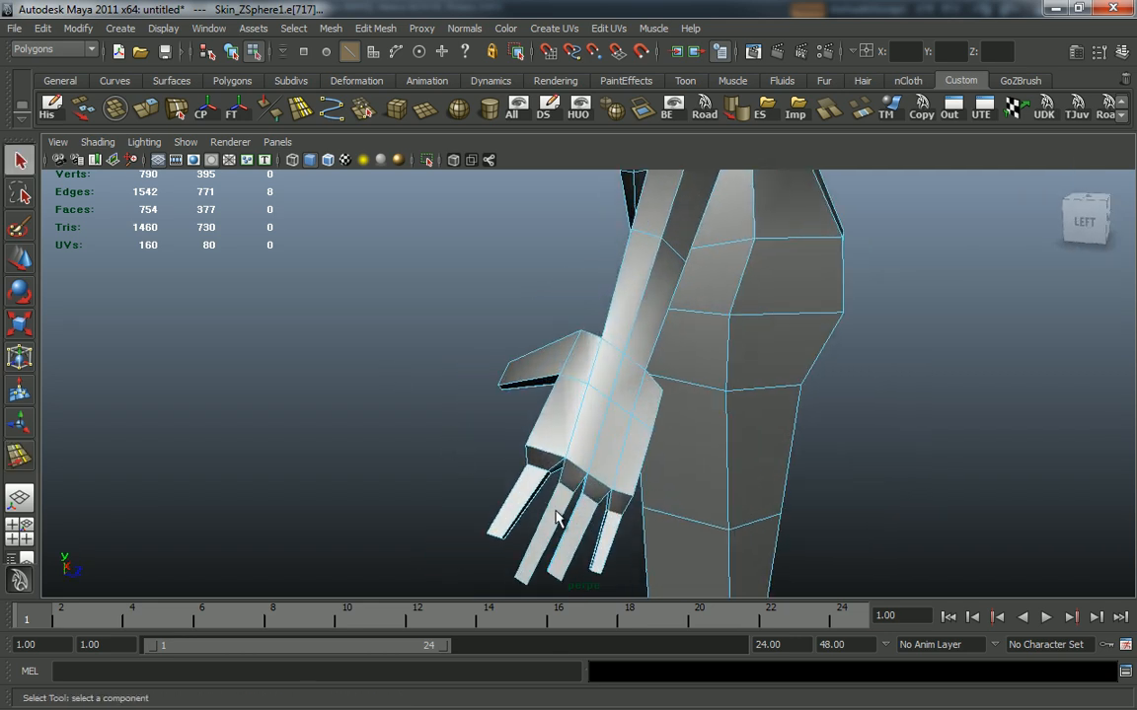
Step: Move the fingertip end vertices along the fingers to adjust the finger lengths
{"action": "right_click_drag", "start_coordinate": [447, 439], "coordinate": [357, 436]}
{"action": "left_click_drag", "start_coordinate": [342, 427], "coordinate": [431, 476]}
{"action": "mouse_move", "coordinate": [432, 476]}
{"action": "left_mouse_down", "text": "alt"}
{"action": "mouse_move", "coordinate": [489, 489]}
{"action": "mouse_move", "coordinate": [791, 421]}
{"action": "mouse_move", "coordinate": [546, 475]}
{"action": "mouse_move", "coordinate": [513, 466]}
{"action": "mouse_move", "coordinate": [418, 487]}
{"action": "left_mouse_up", "text": "alt"}
{"action": "key", "text": "w"}
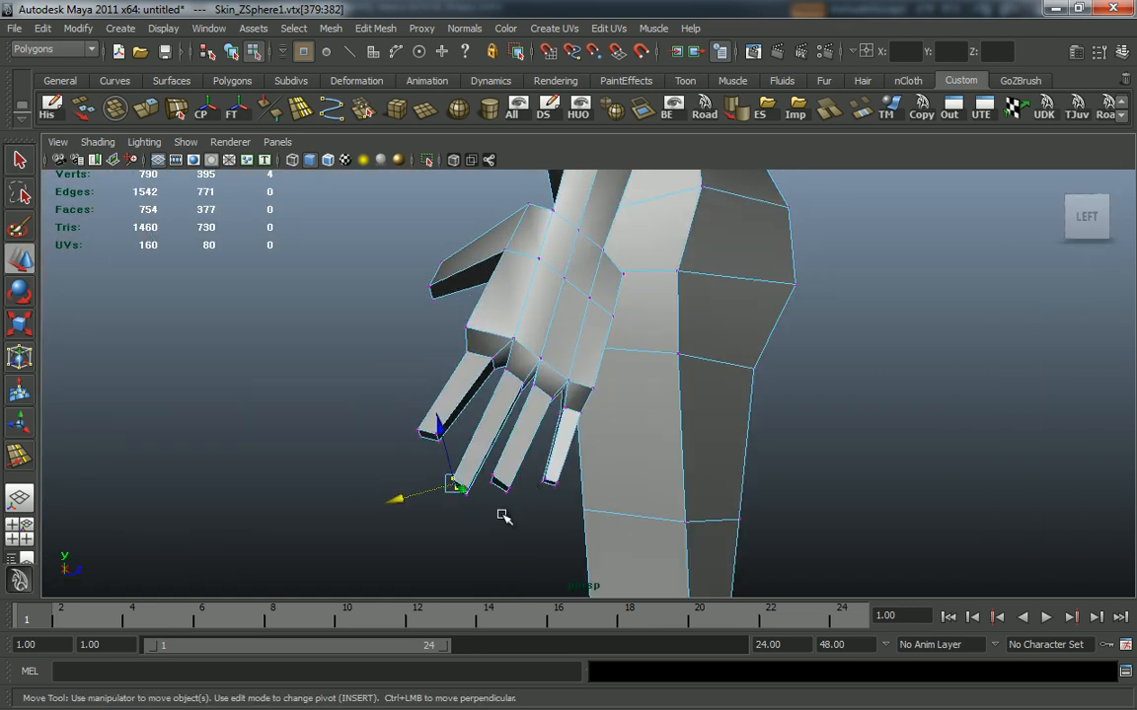
{"action": "left_click_drag", "start_coordinate": [477, 515], "coordinate": [479, 516]}
{"action": "left_click_drag", "start_coordinate": [483, 503], "coordinate": [501, 508], "text": "alt"}
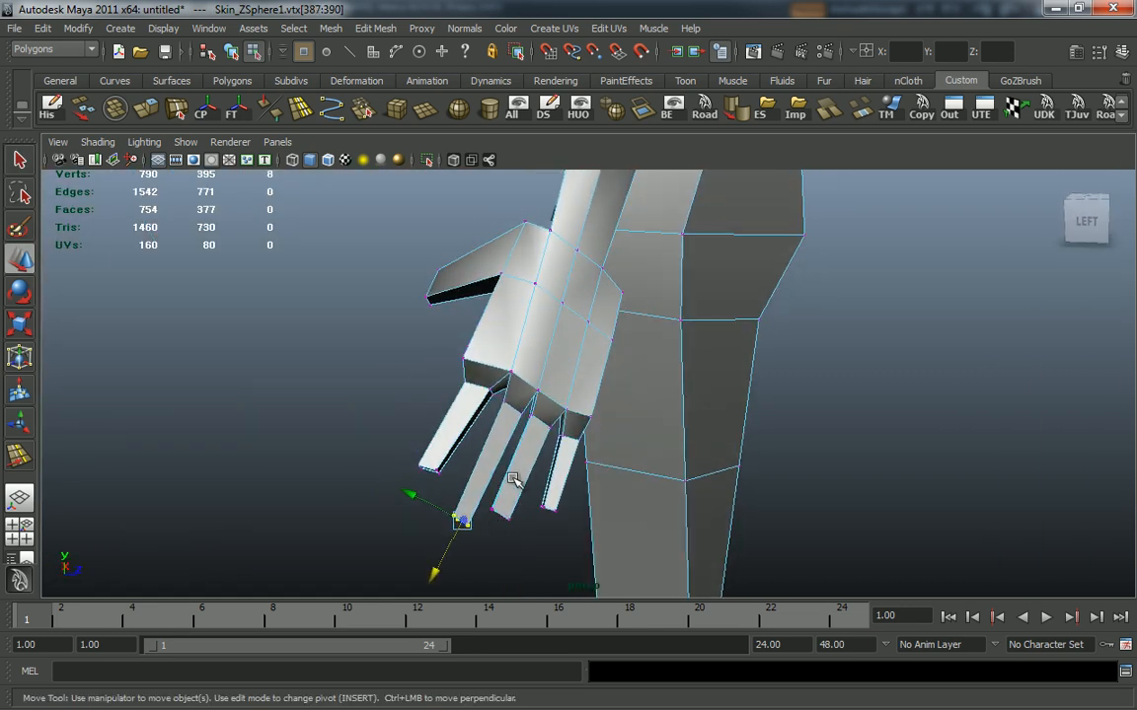
Step: Move the edge loops at the bases of the middle and index fingers to even out the knuckles
{"action": "right_click_drag", "start_coordinate": [509, 424], "coordinate": [514, 388]}
{"action": "double_click", "coordinate": [516, 405]}
{"action": "left_click_drag", "start_coordinate": [577, 413], "coordinate": [633, 420], "text": "alt"}
{"action": "key", "text": "f"}
{"action": "right_click_drag", "start_coordinate": [641, 418], "coordinate": [621, 389], "text": "alt"}
{"action": "left_click_drag", "start_coordinate": [621, 390], "coordinate": [538, 363], "text": "alt"}
{"action": "right_click_drag", "start_coordinate": [546, 358], "coordinate": [547, 321]}
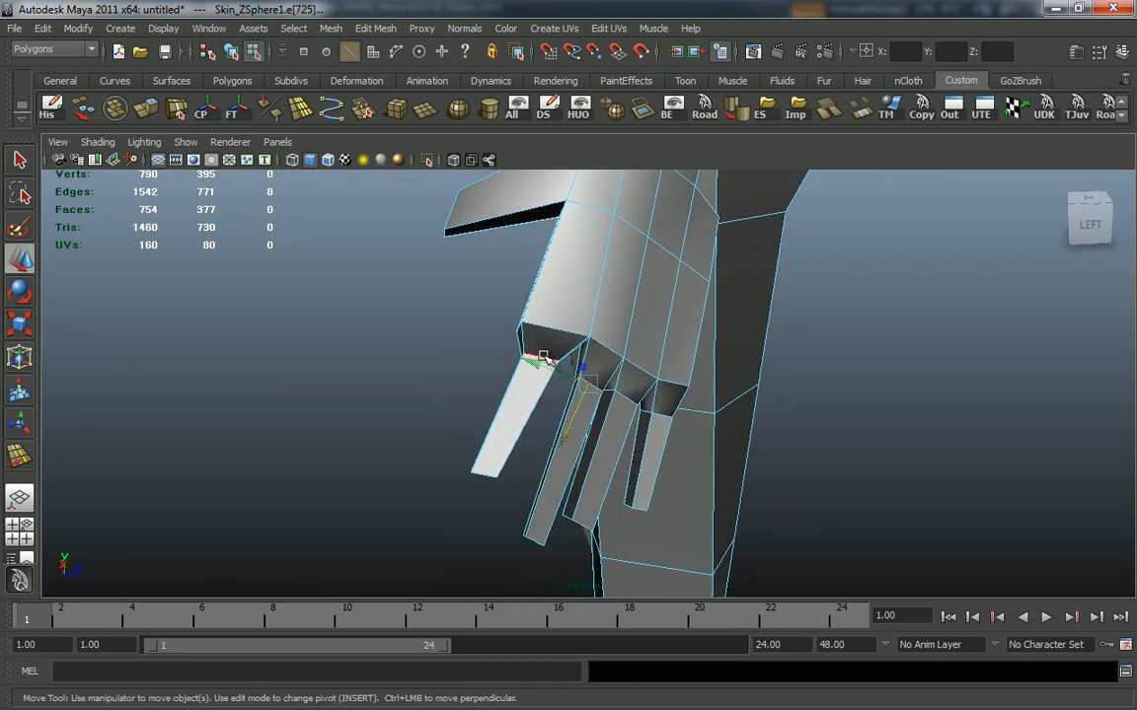
{"action": "left_click_drag", "start_coordinate": [620, 376], "coordinate": [708, 382], "text": "alt"}
{"action": "left_click_drag", "start_coordinate": [608, 429], "coordinate": [512, 424], "text": "alt"}
{"action": "right_click_drag", "start_coordinate": [537, 479], "coordinate": [462, 474]}
{"action": "left_click_drag", "start_coordinate": [570, 326], "coordinate": [784, 305], "text": "alt"}
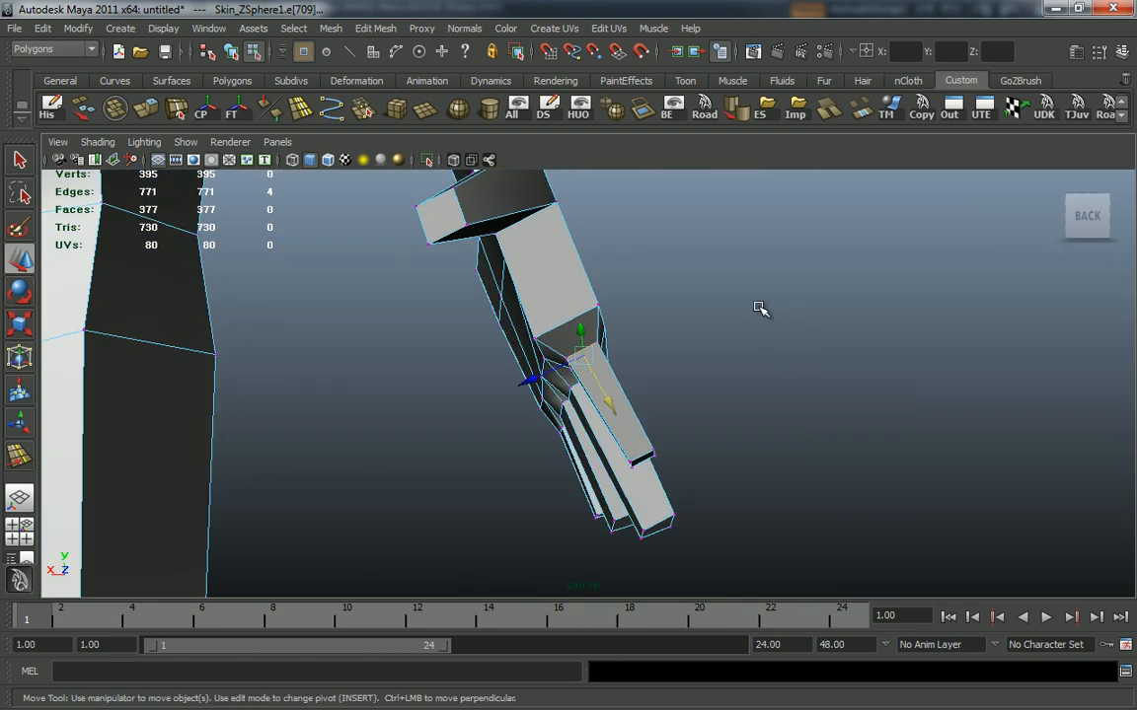
Step: Adjust the index finger's base edges with the Scale and Move tools so the finger joins the palm cleanly
{"action": "right_click_drag", "start_coordinate": [580, 325], "coordinate": [583, 268]}
{"action": "left_click_drag", "start_coordinate": [596, 320], "coordinate": [531, 261], "text": "alt"}
{"action": "left_click_drag", "start_coordinate": [626, 272], "coordinate": [554, 337], "text": "alt"}
{"action": "key", "text": "r"}
{"action": "right_click_drag", "start_coordinate": [555, 337], "coordinate": [559, 300]}
{"action": "left_click_drag", "start_coordinate": [557, 334], "coordinate": [624, 314], "text": "alt"}
{"action": "key", "text": "w"}
{"action": "left_click", "coordinate": [623, 389]}
{"action": "left_click", "coordinate": [664, 427]}
Step: Insert an edge loop around the middle of each of the four fingers with the Insert Edge Loop Tool
{"action": "right_click_drag", "start_coordinate": [625, 314], "coordinate": [578, 406], "text": "alt"}
{"action": "left_click_drag", "start_coordinate": [579, 406], "coordinate": [575, 444], "text": "alt"}
{"action": "right_click_drag", "start_coordinate": [575, 444], "coordinate": [418, 411], "text": "alt"}
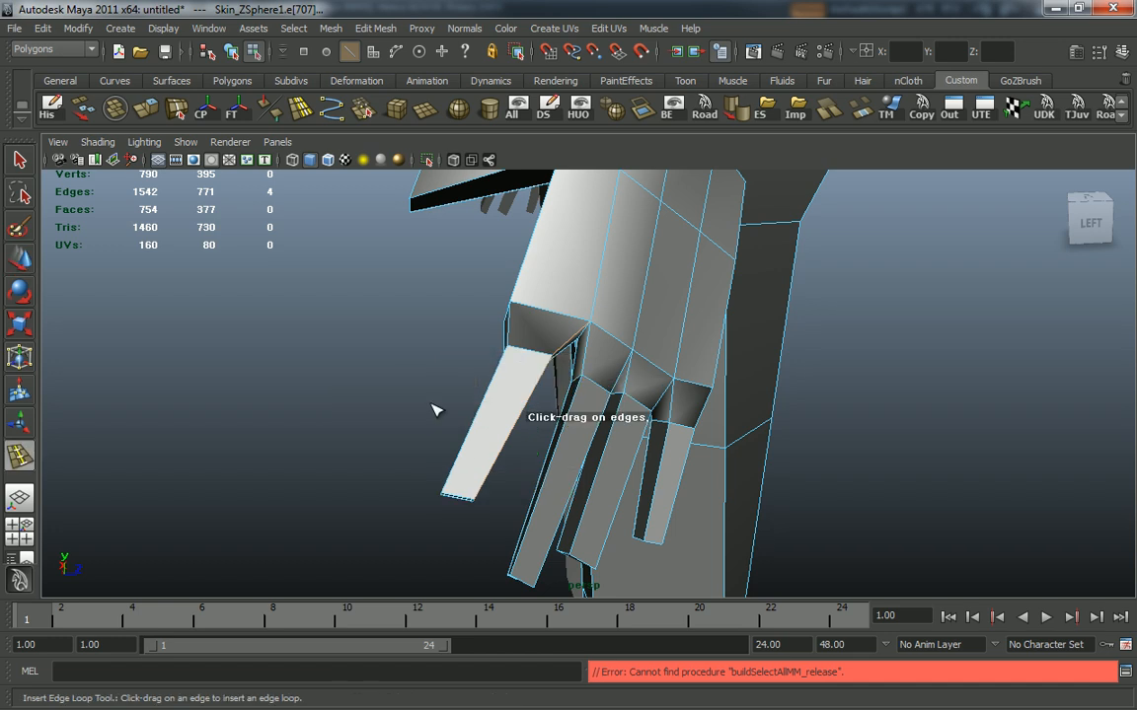
{"action": "left_click_drag", "start_coordinate": [418, 411], "coordinate": [526, 439], "text": "alt"}
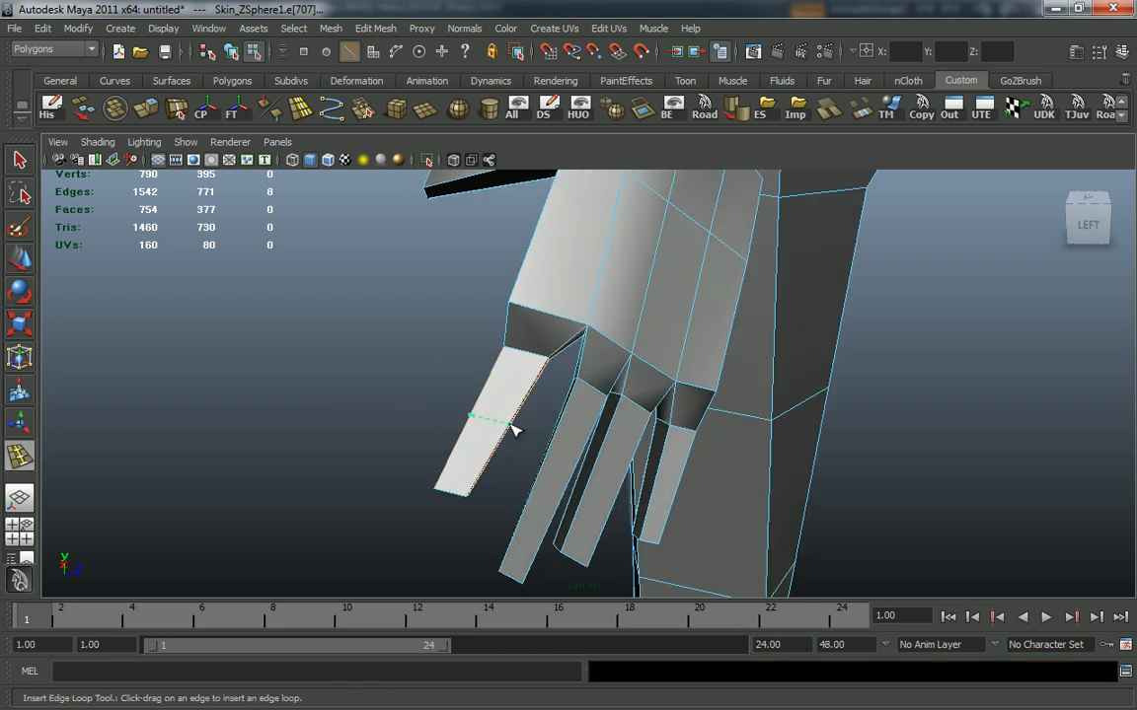
{"action": "left_click", "coordinate": [518, 426]}
{"action": "left_click_drag", "start_coordinate": [518, 426], "coordinate": [575, 468], "text": "alt"}
{"action": "left_click", "coordinate": [536, 459]}
{"action": "left_click", "coordinate": [578, 472]}
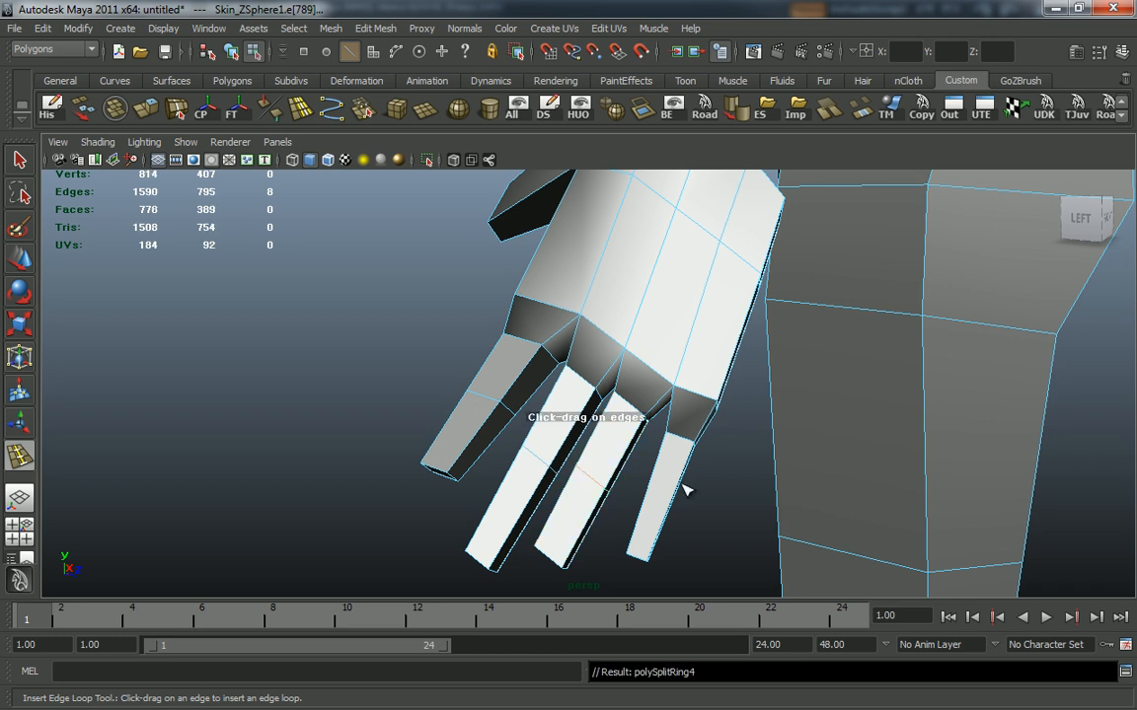
{"action": "left_click", "coordinate": [651, 491]}
{"action": "left_click_drag", "start_coordinate": [651, 491], "coordinate": [675, 482], "text": "alt"}
Step: Insert a second edge loop around the little finger, just above its middle loop
{"action": "key", "text": "q"}
{"action": "right_click_drag", "start_coordinate": [664, 470], "coordinate": [663, 424]}
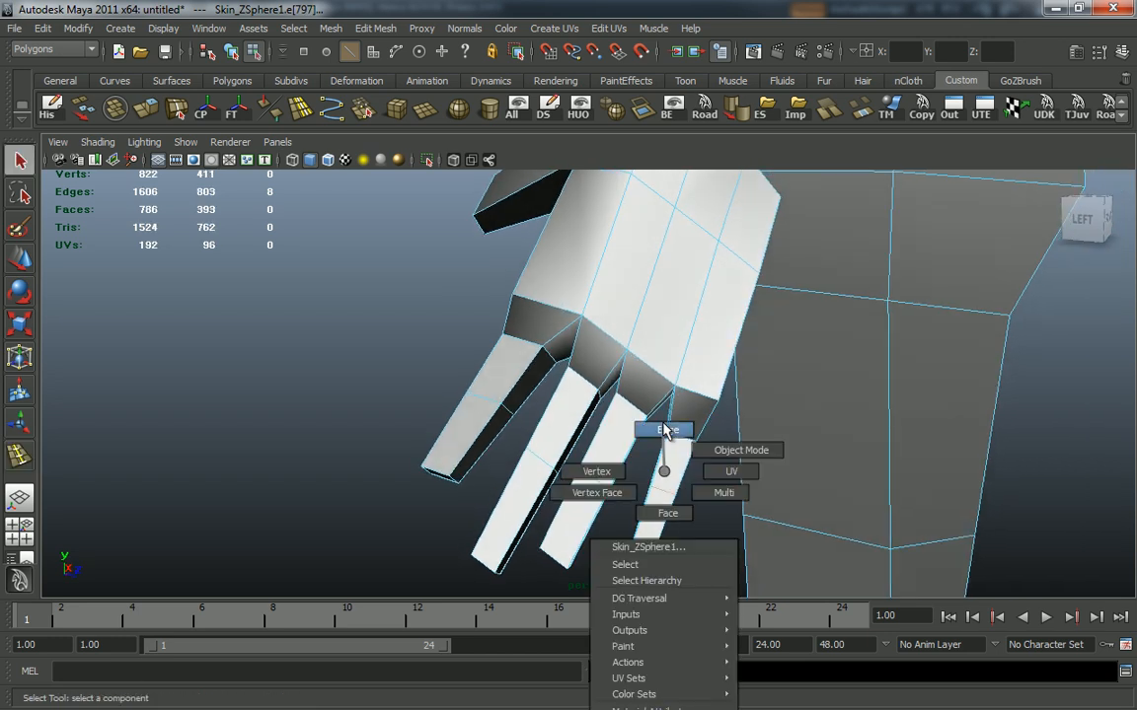
{"action": "right_click_drag", "start_coordinate": [663, 474], "coordinate": [661, 475]}
{"action": "key", "text": "y"}
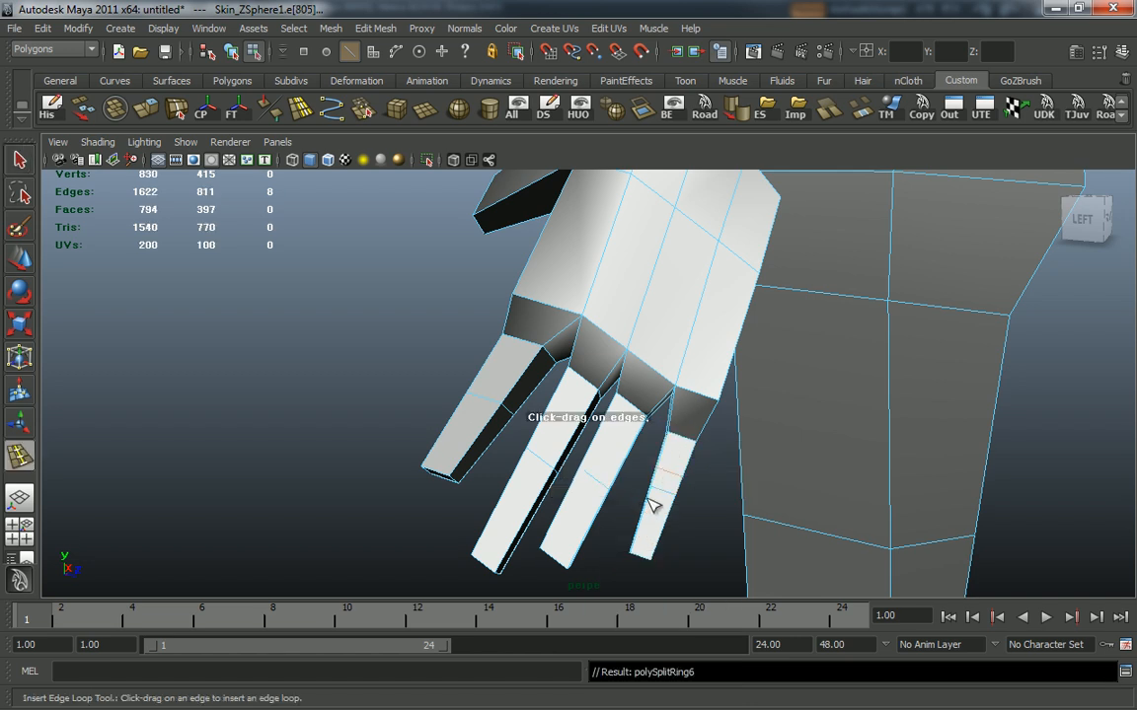
Step: Insert a second edge loop next to the middle loop on the ring, middle and index fingers
{"action": "left_click", "coordinate": [573, 495]}
{"action": "left_click_drag", "start_coordinate": [572, 496], "coordinate": [624, 496], "text": "alt"}
{"action": "left_click", "coordinate": [572, 454]}
{"action": "left_click", "coordinate": [551, 495]}
{"action": "left_click_drag", "start_coordinate": [596, 474], "coordinate": [522, 430], "text": "alt"}
{"action": "left_click", "coordinate": [529, 410]}
{"action": "left_click", "coordinate": [504, 440]}
Step: Select the joint edge loops of the fingers and scale them to thicken the middle knuckles
{"action": "key", "text": "q"}
{"action": "right_click_drag", "start_coordinate": [506, 420], "coordinate": [509, 381]}
{"action": "left_click_drag", "start_coordinate": [509, 387], "coordinate": [583, 444], "text": "alt"}
{"action": "key", "text": "r"}
{"action": "left_click_drag", "start_coordinate": [499, 420], "coordinate": [820, 434]}
{"action": "double_click", "coordinate": [557, 468]}
{"action": "double_click", "coordinate": [624, 477]}
{"action": "key", "text": "r"}
{"action": "double_click", "coordinate": [672, 474]}
{"action": "left_click", "coordinate": [669, 484]}
{"action": "double_click", "coordinate": [669, 483]}
Step: Reposition the joint edges of the little finger with the Move tool to shape its knuckle
{"action": "right_click_drag", "start_coordinate": [820, 433], "coordinate": [826, 433], "text": "alt"}
{"action": "left_click_drag", "start_coordinate": [728, 424], "coordinate": [777, 460], "text": "alt"}
{"action": "left_click", "coordinate": [771, 436]}
{"action": "left_click", "coordinate": [694, 412]}
{"action": "left_click_drag", "start_coordinate": [723, 418], "coordinate": [673, 434], "text": "alt"}
{"action": "key", "text": "w"}
{"action": "left_click", "coordinate": [667, 399]}
{"action": "left_click_drag", "start_coordinate": [747, 413], "coordinate": [814, 520], "text": "alt"}
{"action": "right_click_drag", "start_coordinate": [814, 520], "coordinate": [665, 432], "text": "alt"}
{"action": "left_click_drag", "start_coordinate": [665, 432], "coordinate": [689, 498], "text": "alt"}
{"action": "right_click_drag", "start_coordinate": [689, 499], "coordinate": [693, 503], "text": "alt"}
{"action": "mouse_move", "coordinate": [693, 504]}
{"action": "left_mouse_down", "text": "alt"}
{"action": "mouse_move", "coordinate": [648, 449]}
{"action": "mouse_move", "coordinate": [690, 518]}
{"action": "left_mouse_up", "text": "alt"}
Step: Try to add a lengthwise edge loop through the ring finger, hand and arm
{"action": "right_click", "coordinate": [664, 443]}
{"action": "left_click_drag", "start_coordinate": [664, 444], "coordinate": [680, 444], "text": "alt"}
{"action": "right_click_drag", "start_coordinate": [679, 444], "coordinate": [581, 411], "text": "alt"}
{"action": "left_click_drag", "start_coordinate": [580, 411], "coordinate": [542, 466], "text": "alt"}
{"action": "right_click_drag", "start_coordinate": [543, 466], "coordinate": [615, 496], "text": "alt"}
{"action": "left_click_drag", "start_coordinate": [616, 495], "coordinate": [624, 441], "text": "alt"}
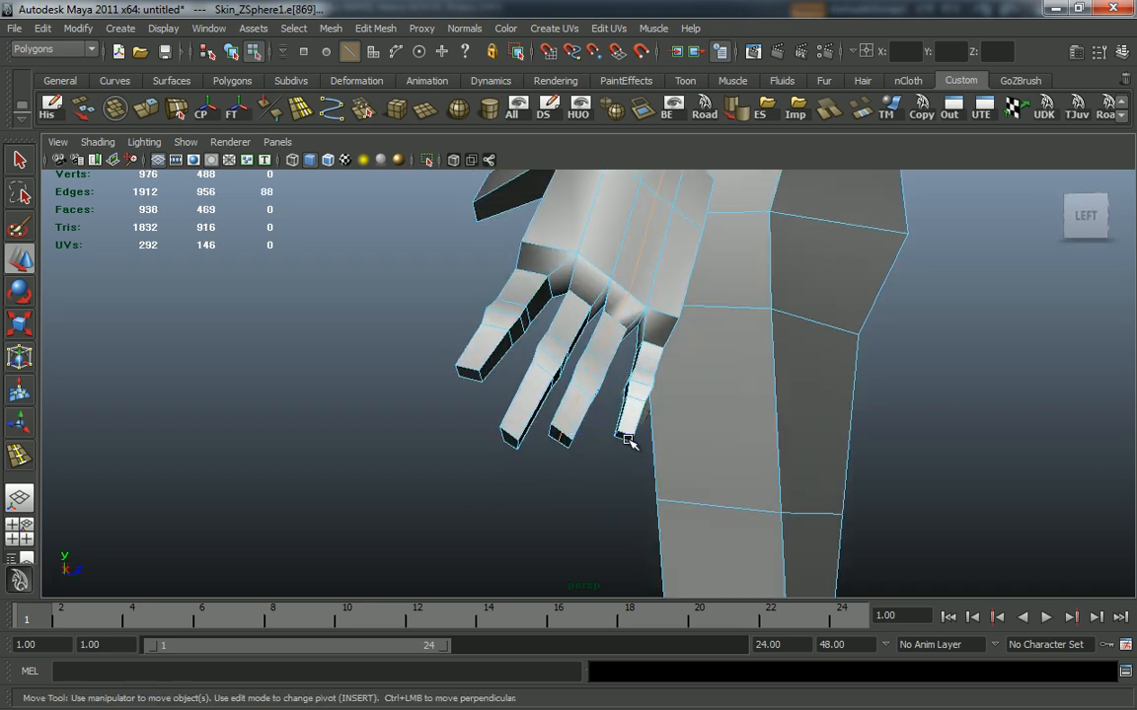
{"action": "right_click_drag", "start_coordinate": [736, 436], "coordinate": [584, 248], "text": "alt"}
{"action": "right_click_drag", "start_coordinate": [733, 343], "coordinate": [641, 281], "text": "alt"}
{"action": "left_click_drag", "start_coordinate": [675, 292], "coordinate": [551, 305], "text": "alt"}
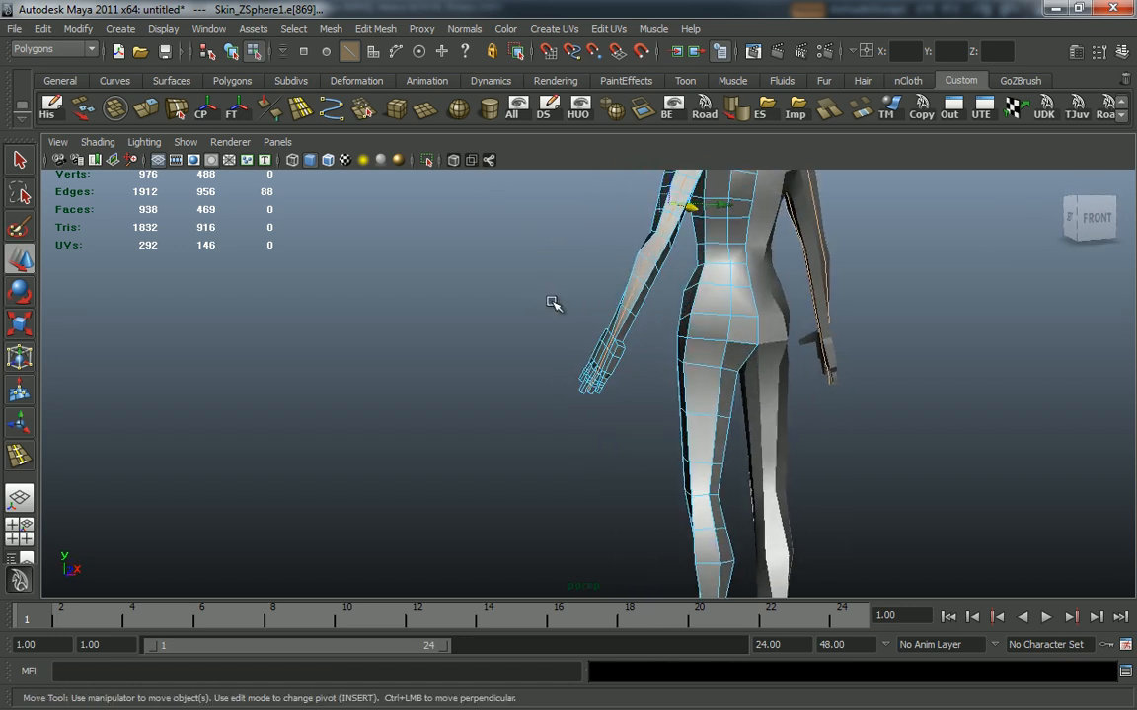
{"action": "right_click_drag", "start_coordinate": [550, 305], "coordinate": [920, 467], "text": "alt"}
{"action": "left_click_drag", "start_coordinate": [920, 466], "coordinate": [721, 394], "text": "alt"}
{"action": "right_click_drag", "start_coordinate": [720, 394], "coordinate": [785, 457], "text": "alt"}
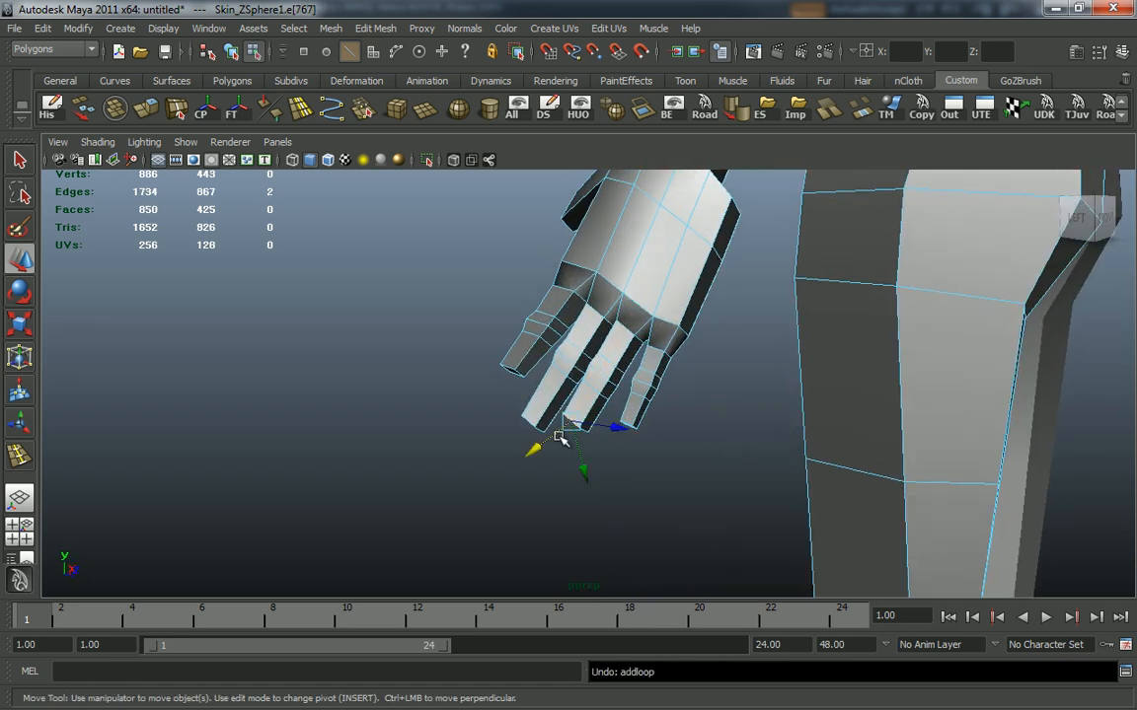
Step: Split the palm side of the ring finger lengthwise along its centre with the Split Polygon Tool, starting at the fingertip
{"action": "right_click_drag", "start_coordinate": [559, 439], "coordinate": [750, 533], "text": "alt"}
{"action": "right_click", "coordinate": [580, 416], "text": "shift"}
{"action": "left_click", "coordinate": [569, 373]}
{"action": "left_click_drag", "start_coordinate": [570, 375], "coordinate": [861, 476], "text": "alt"}
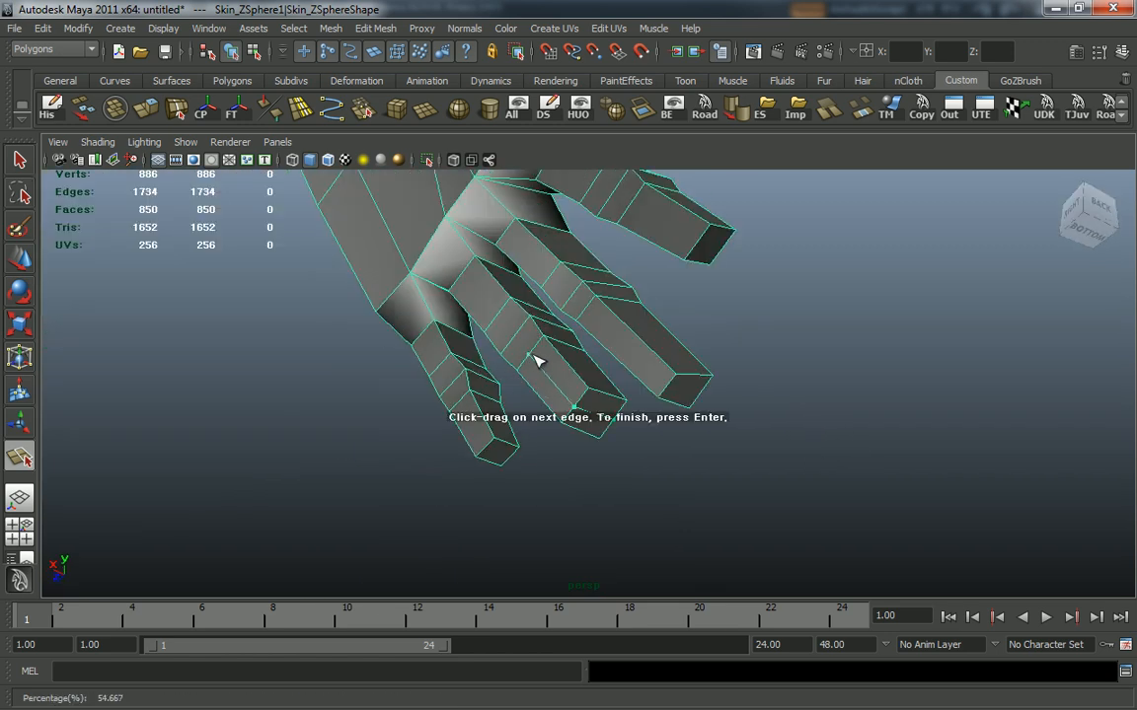
{"action": "left_click_drag", "start_coordinate": [520, 343], "coordinate": [577, 420], "text": "alt"}
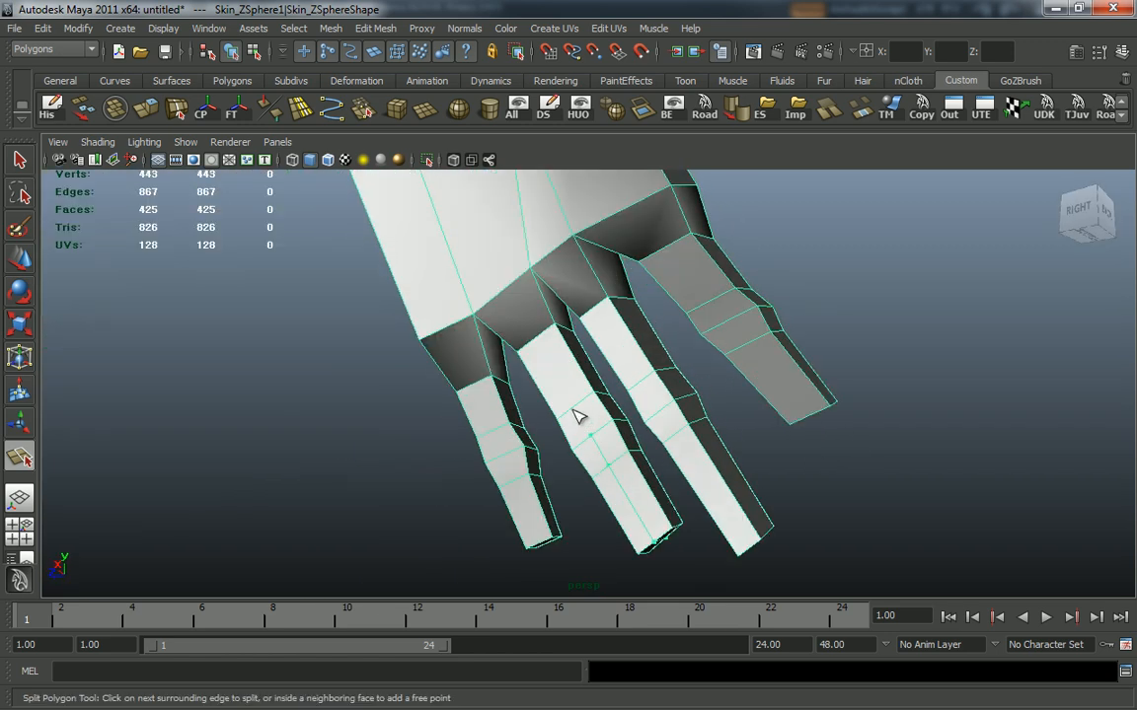
{"action": "left_click_drag", "start_coordinate": [595, 367], "coordinate": [563, 357], "text": "alt"}
{"action": "left_click", "coordinate": [542, 339]}
{"action": "middle_click_drag", "start_coordinate": [655, 406], "coordinate": [723, 590], "text": "alt"}
{"action": "left_click_drag", "start_coordinate": [628, 410], "coordinate": [606, 400], "text": "alt"}
{"action": "left_click_drag", "start_coordinate": [519, 367], "coordinate": [507, 299]}
{"action": "key", "text": "Return"}
Step: Split the back of the ring finger lengthwise along its centre, from the fingertip to the finger's base
{"action": "left_click_drag", "start_coordinate": [702, 497], "coordinate": [470, 545], "text": "alt"}
{"action": "middle_click_drag", "start_coordinate": [560, 560], "coordinate": [584, 430], "text": "alt"}
{"action": "left_click_drag", "start_coordinate": [583, 429], "coordinate": [520, 512], "text": "alt"}
{"action": "left_click_drag", "start_coordinate": [497, 461], "coordinate": [532, 523], "text": "alt"}
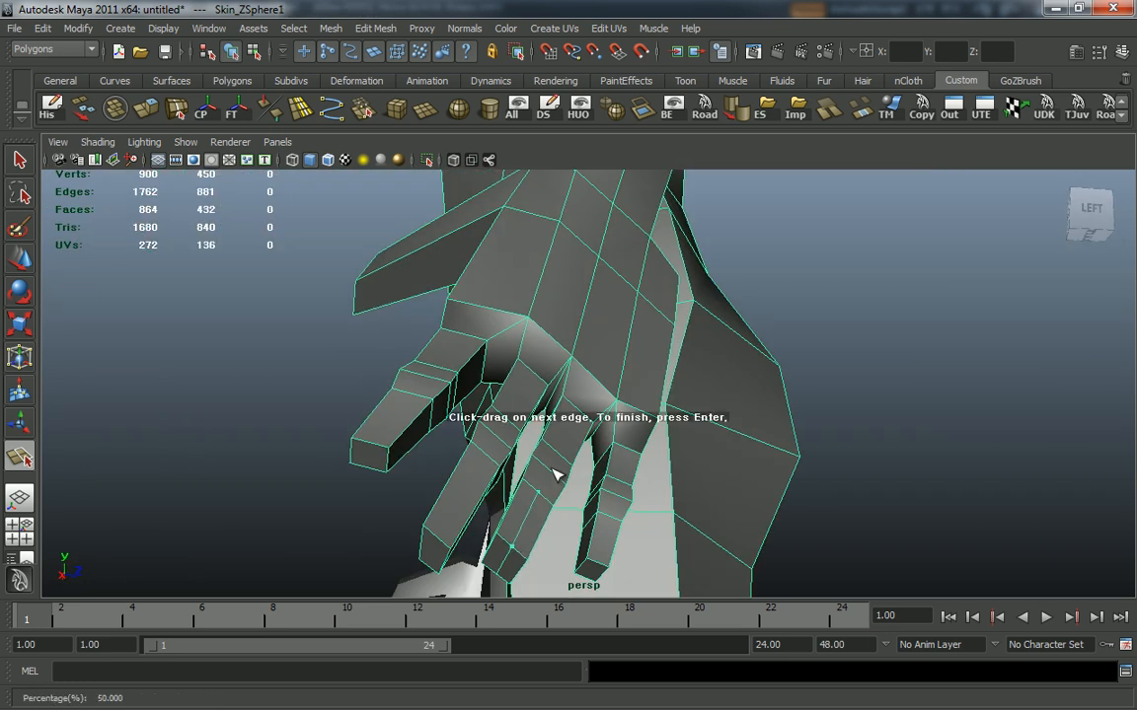
{"action": "left_click_drag", "start_coordinate": [560, 456], "coordinate": [583, 416], "text": "alt"}
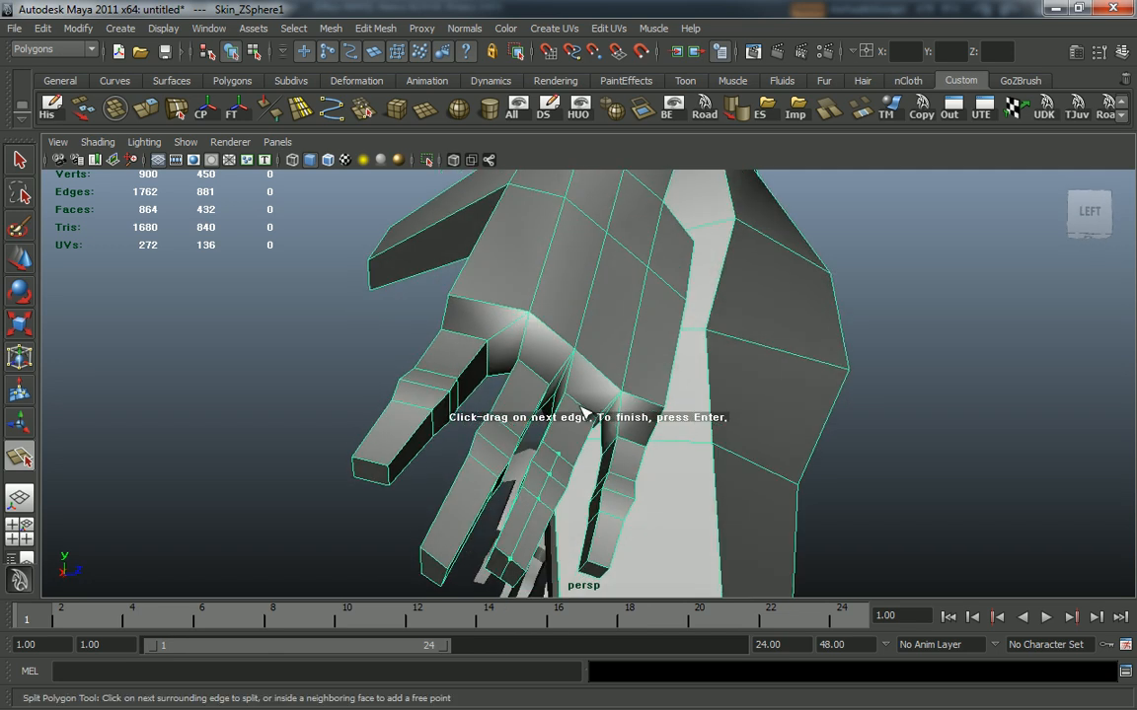
{"action": "middle_click_drag", "start_coordinate": [620, 407], "coordinate": [578, 424], "text": "alt"}
{"action": "left_click", "coordinate": [575, 422]}
{"action": "left_click_drag", "start_coordinate": [649, 401], "coordinate": [573, 468], "text": "alt"}
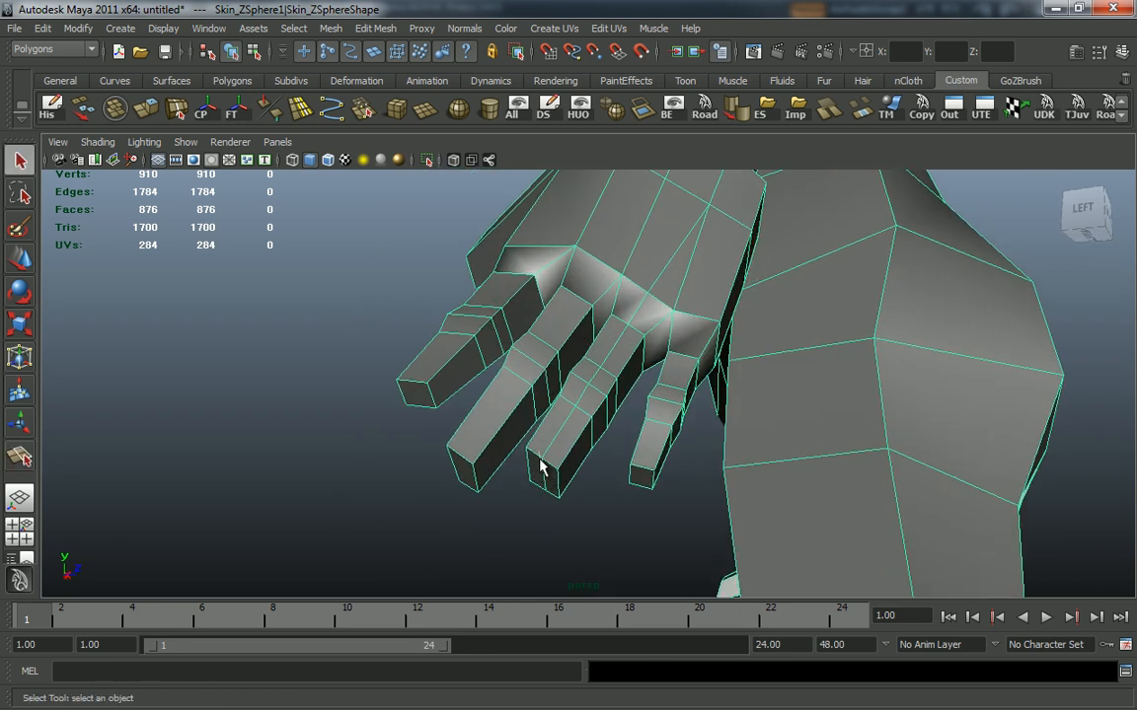
Step: Select the centre edge on the ring finger's tip and move it along the finger to round the end
{"action": "left_click", "coordinate": [544, 474]}
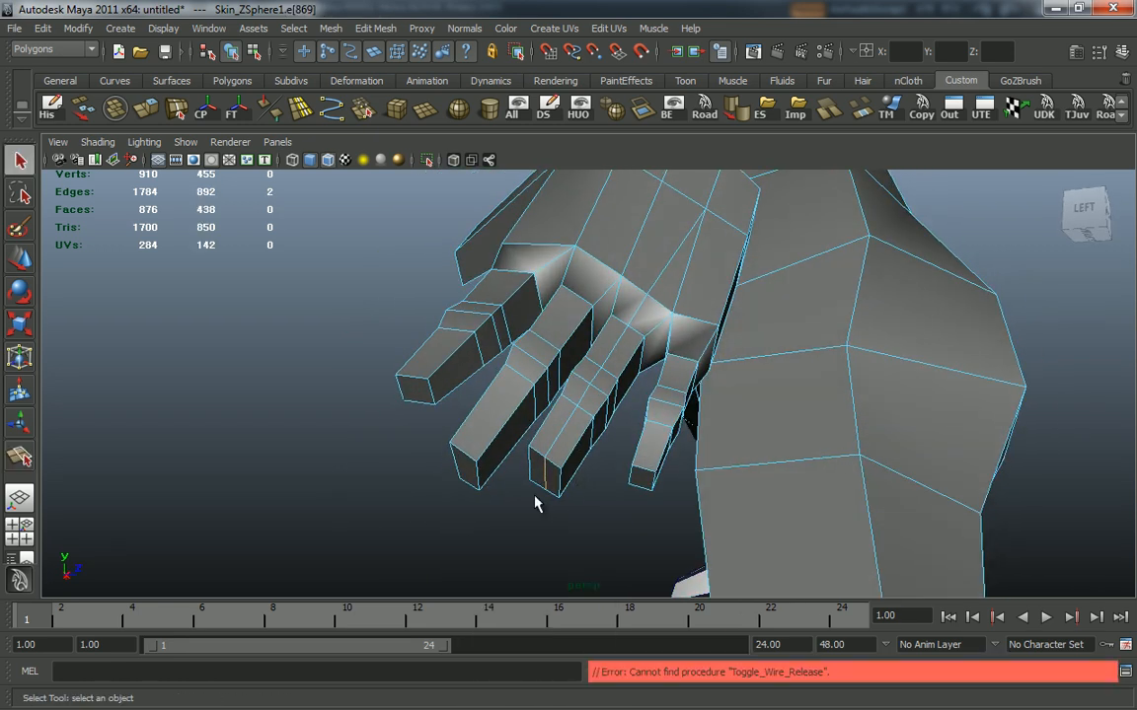
{"action": "left_click_drag", "start_coordinate": [536, 502], "coordinate": [555, 502], "text": "alt"}
{"action": "key", "text": "e"}
{"action": "key", "text": "w"}
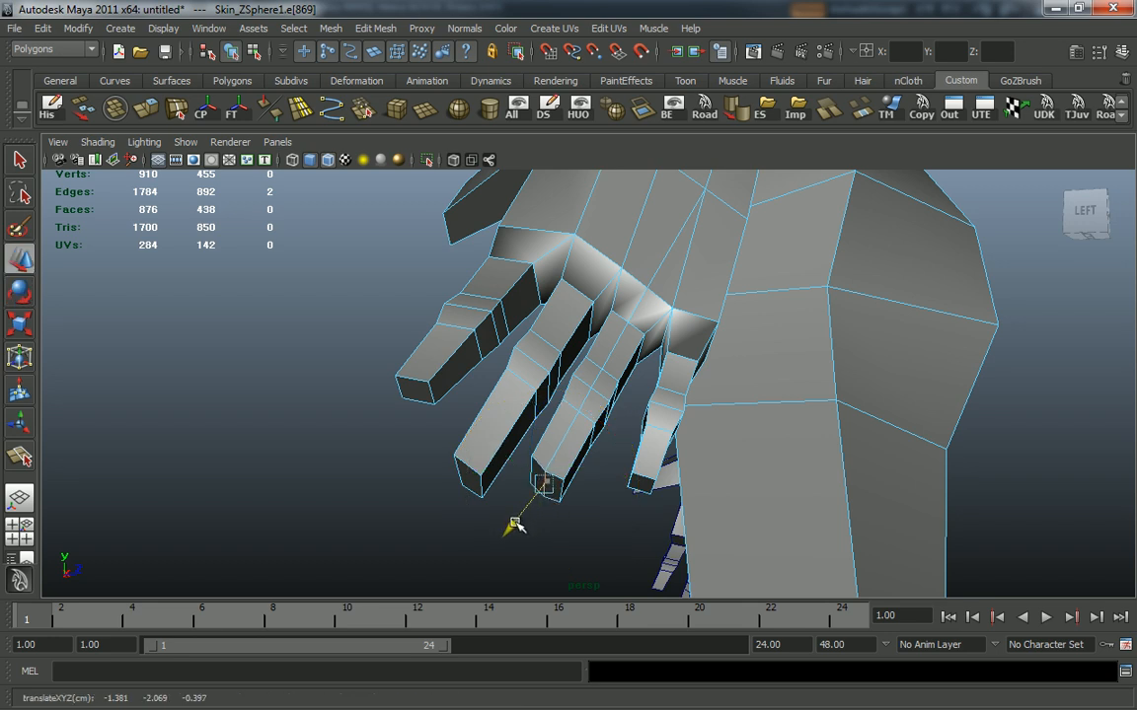
{"action": "left_click_drag", "start_coordinate": [511, 527], "coordinate": [520, 503], "text": "alt"}
{"action": "left_click_drag", "start_coordinate": [591, 495], "coordinate": [569, 473], "text": "alt"}
Step: Scale the ring finger's tip vertices down to taper the fingertip
{"action": "key", "text": "r"}
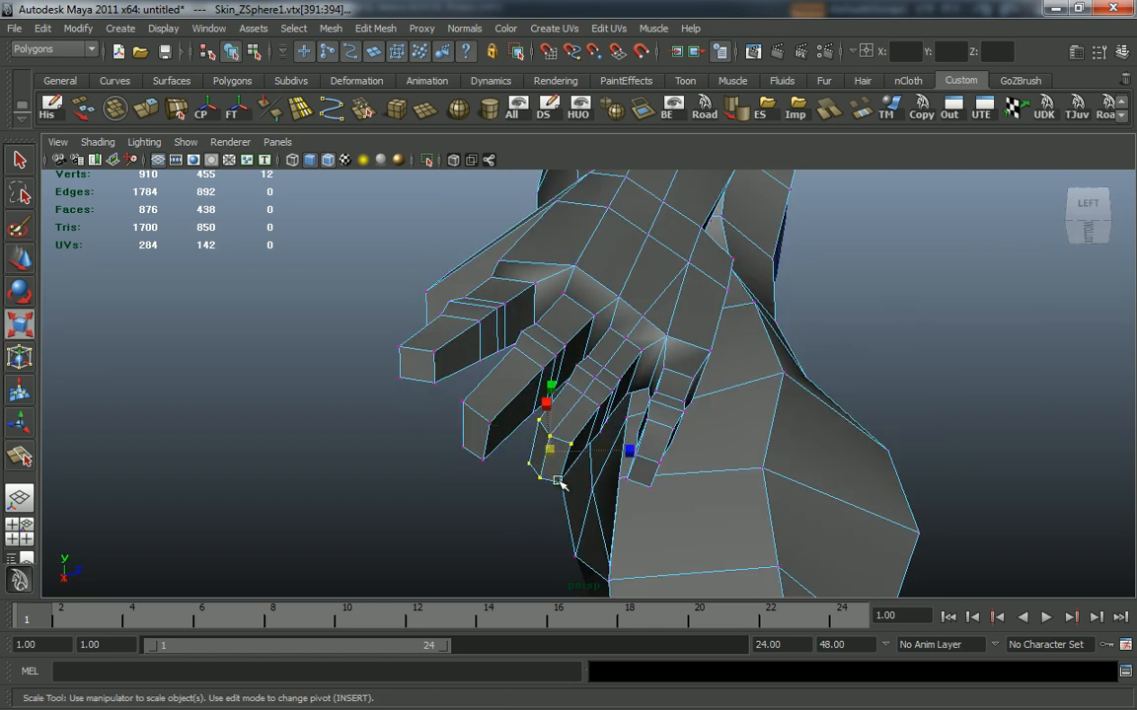
{"action": "left_click_drag", "start_coordinate": [559, 392], "coordinate": [582, 366], "text": "alt"}
{"action": "left_click_drag", "start_coordinate": [582, 366], "coordinate": [489, 460], "text": "alt"}
{"action": "right_click_drag", "start_coordinate": [554, 451], "coordinate": [523, 427], "text": "alt"}
{"action": "left_click_drag", "start_coordinate": [523, 426], "coordinate": [590, 385], "text": "alt"}
Step: Select the faces along the palm side of the ring finger and adjust them with the Move tool
{"action": "right_click_drag", "start_coordinate": [591, 385], "coordinate": [592, 427]}
{"action": "mouse_move", "coordinate": [594, 422]}
{"action": "left_mouse_down", "text": "alt"}
{"action": "mouse_move", "coordinate": [602, 301]}
{"action": "mouse_move", "coordinate": [604, 414]}
{"action": "left_mouse_up", "text": "alt"}
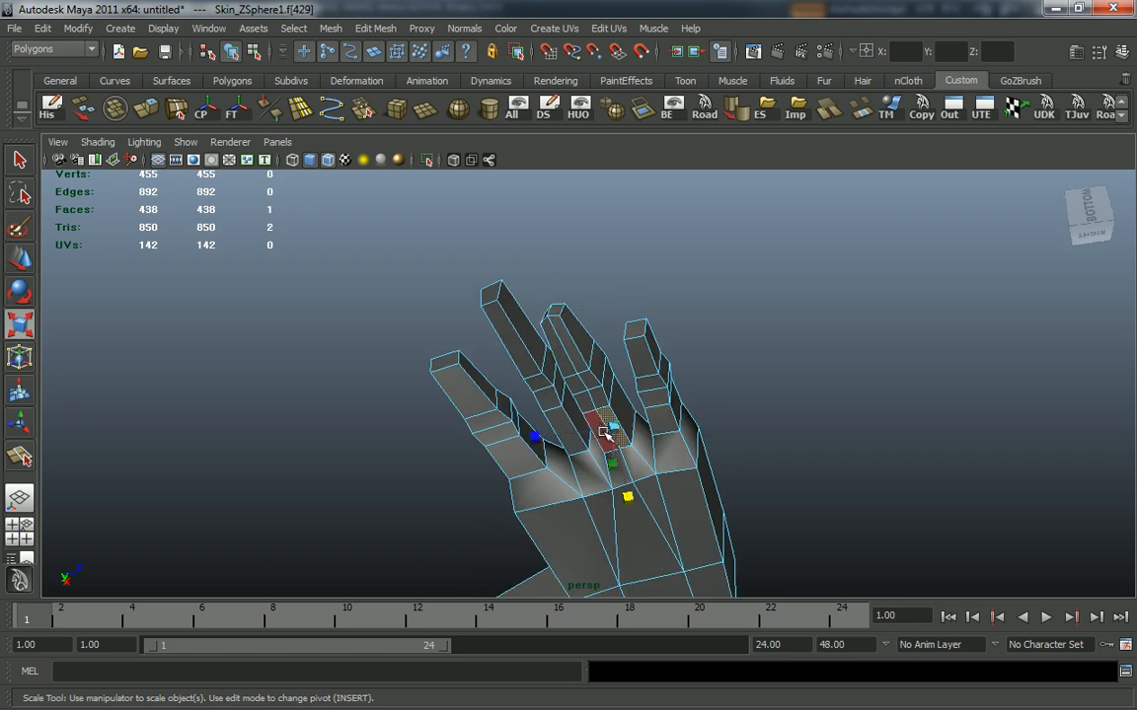
{"action": "left_click", "coordinate": [570, 350], "text": "shift"}
{"action": "left_click_drag", "start_coordinate": [570, 353], "coordinate": [619, 485], "text": "alt"}
{"action": "key", "text": "w"}
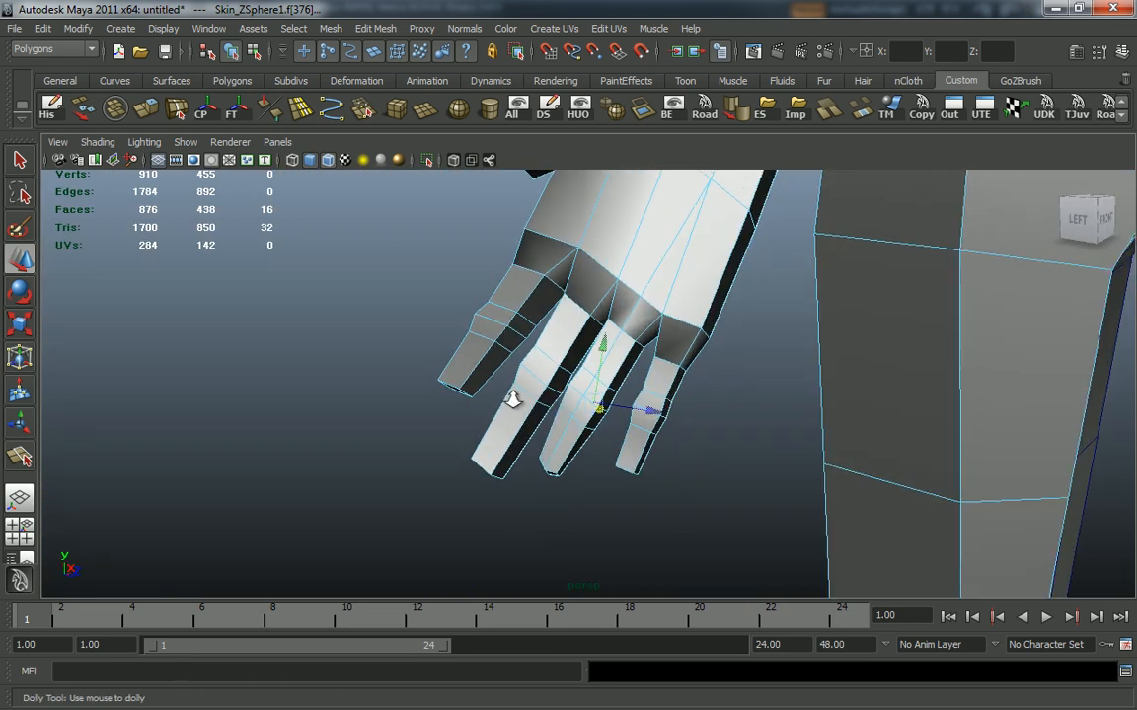
Step: Insert several edge loops across the thumb with the Insert Edge Loop Tool to form its joints
{"action": "right_click_drag", "start_coordinate": [618, 485], "coordinate": [441, 346], "text": "alt"}
{"action": "left_click_drag", "start_coordinate": [441, 346], "coordinate": [520, 436], "text": "alt"}
{"action": "right_click_drag", "start_coordinate": [520, 436], "coordinate": [381, 355], "text": "alt"}
{"action": "left_click_drag", "start_coordinate": [380, 355], "coordinate": [738, 434], "text": "alt"}
{"action": "right_click_drag", "start_coordinate": [738, 434], "coordinate": [796, 456], "text": "alt"}
{"action": "left_click_drag", "start_coordinate": [549, 385], "coordinate": [531, 386], "text": "alt"}
{"action": "right_click_drag", "start_coordinate": [531, 386], "coordinate": [458, 389], "text": "shift"}
{"action": "left_click_drag", "start_coordinate": [563, 391], "coordinate": [620, 402], "text": "alt"}
{"action": "left_click", "coordinate": [513, 333]}
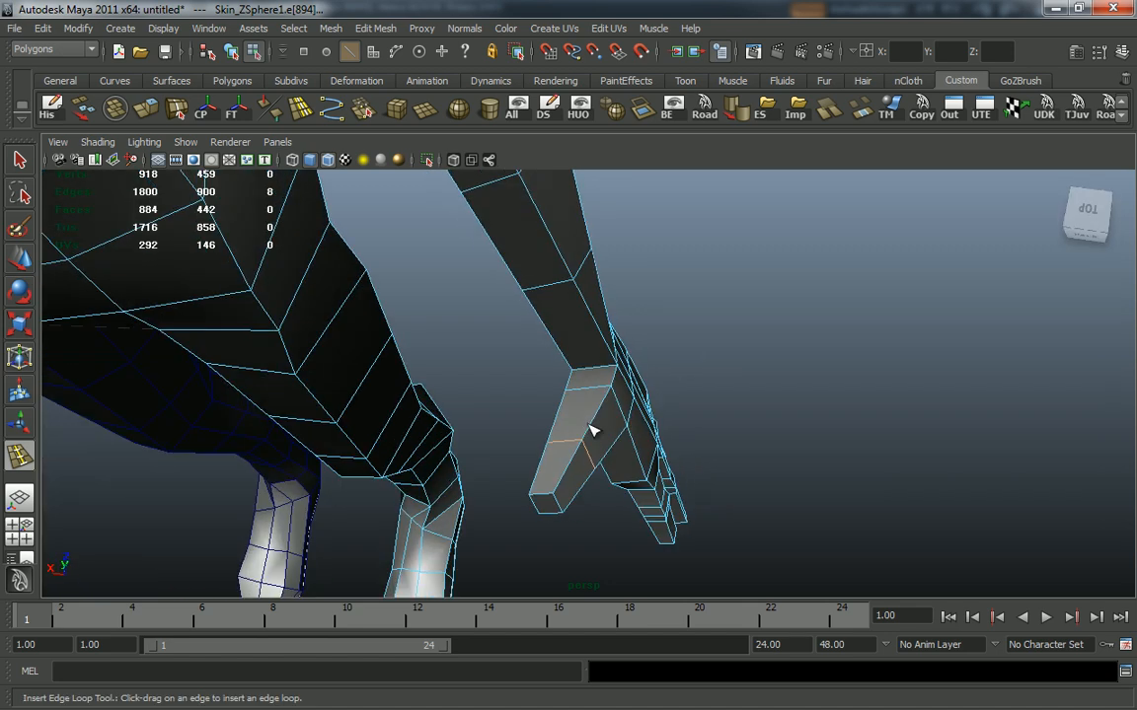
{"action": "left_click", "coordinate": [572, 464]}
{"action": "left_click_drag", "start_coordinate": [572, 465], "coordinate": [480, 434], "text": "alt"}
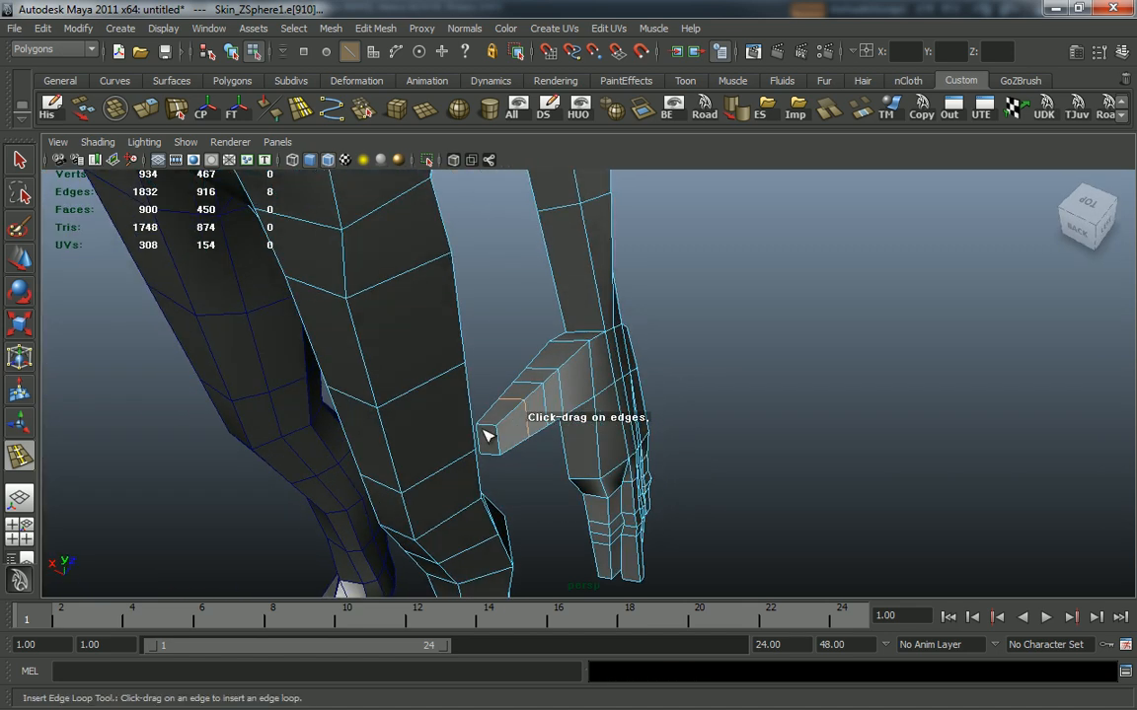
Step: Add an edge loop running lengthwise along the thumb and across the hand
{"action": "left_click_drag", "start_coordinate": [686, 448], "coordinate": [488, 349], "text": "alt"}
{"action": "right_click_drag", "start_coordinate": [489, 349], "coordinate": [367, 296], "text": "alt"}
{"action": "left_click_drag", "start_coordinate": [478, 381], "coordinate": [617, 373], "text": "alt"}
{"action": "right_click_drag", "start_coordinate": [523, 355], "coordinate": [424, 331], "text": "alt"}
{"action": "right_click_drag", "start_coordinate": [715, 479], "coordinate": [712, 509], "text": "alt"}
Step: Select all the vertices of the hand and reposition the hand at the end of the forearm
{"action": "right_click_drag", "start_coordinate": [601, 385], "coordinate": [552, 389]}
{"action": "left_click_drag", "start_coordinate": [609, 399], "coordinate": [580, 365], "text": "alt"}
{"action": "left_click_drag", "start_coordinate": [743, 495], "coordinate": [554, 359]}
{"action": "left_click_drag", "start_coordinate": [653, 442], "coordinate": [588, 439], "text": "alt"}
{"action": "key", "text": "w"}
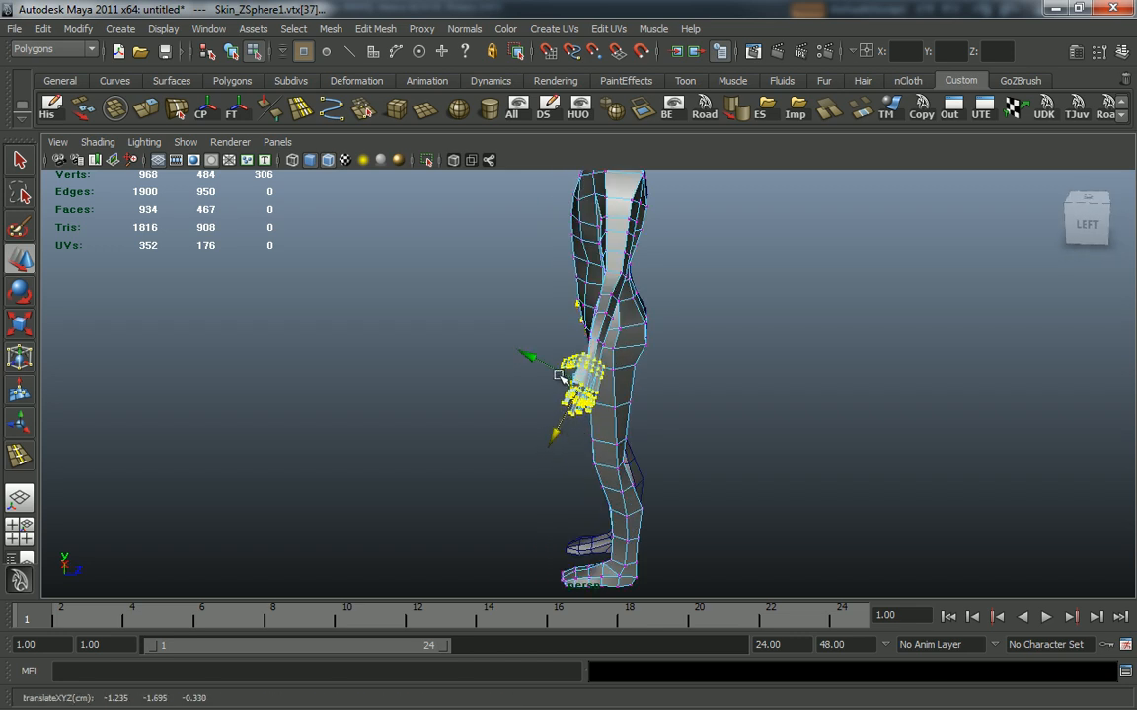
{"action": "left_click_drag", "start_coordinate": [549, 369], "coordinate": [741, 390], "text": "alt"}
{"action": "right_click_drag", "start_coordinate": [741, 391], "coordinate": [885, 520], "text": "alt"}
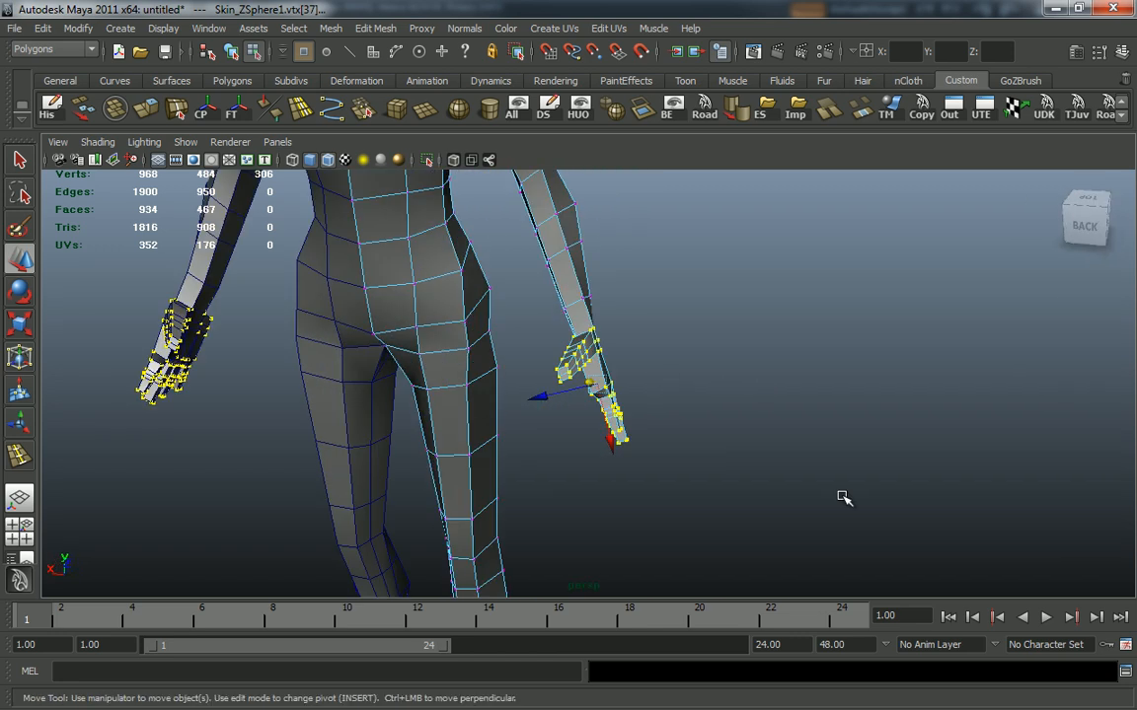
Step: Extend the vertex selection to the wrist and shift it together with the hand to align with the arm
{"action": "left_click_drag", "start_coordinate": [669, 396], "coordinate": [559, 403], "text": "alt"}
{"action": "left_click_drag", "start_coordinate": [752, 463], "coordinate": [534, 352], "text": "alt"}
{"action": "left_click_drag", "start_coordinate": [539, 305], "coordinate": [538, 304]}
{"action": "left_click_drag", "start_coordinate": [539, 305], "coordinate": [645, 415], "text": "alt"}
{"action": "middle_click_drag", "start_coordinate": [601, 431], "coordinate": [600, 426]}
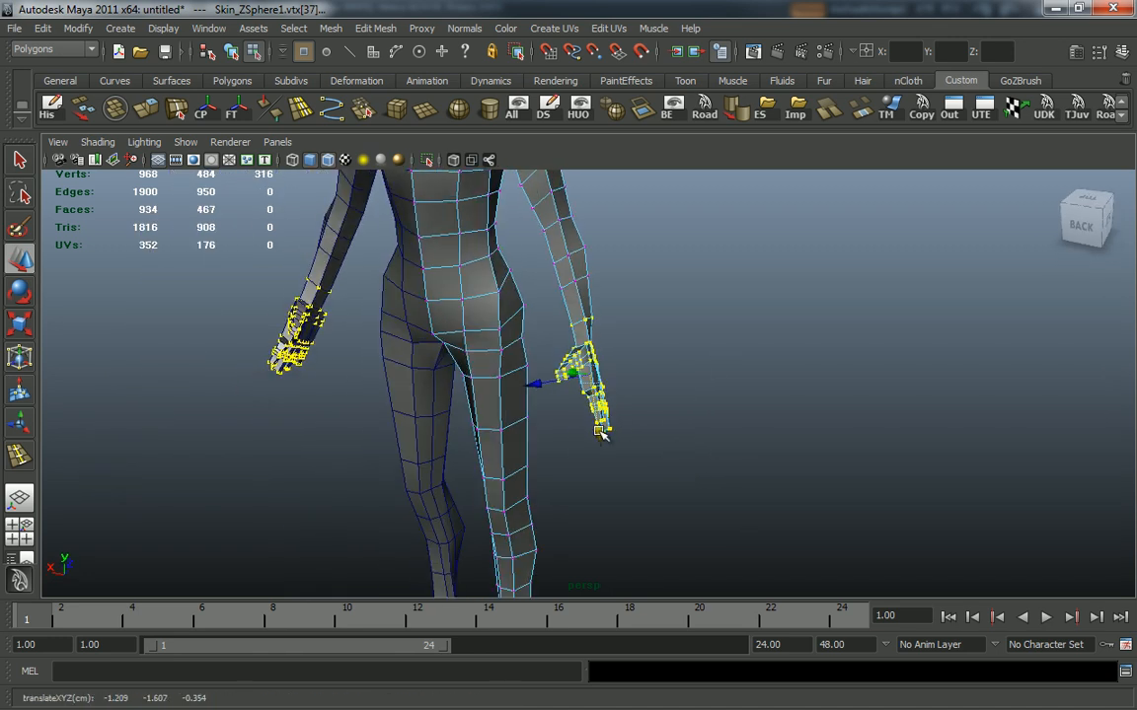
Step: Adjust the lengthwise edge in the middle of the back of the hand with the Move tool
{"action": "left_click_drag", "start_coordinate": [601, 423], "coordinate": [490, 421], "text": "alt"}
{"action": "right_click_drag", "start_coordinate": [490, 421], "coordinate": [709, 518], "text": "alt"}
{"action": "left_click_drag", "start_coordinate": [708, 518], "coordinate": [760, 528], "text": "alt"}
{"action": "right_click_drag", "start_coordinate": [760, 527], "coordinate": [808, 541], "text": "alt"}
{"action": "left_click_drag", "start_coordinate": [807, 541], "coordinate": [671, 498], "text": "alt"}
{"action": "right_click_drag", "start_coordinate": [671, 499], "coordinate": [773, 500], "text": "alt"}
{"action": "left_click_drag", "start_coordinate": [774, 501], "coordinate": [675, 362], "text": "alt"}
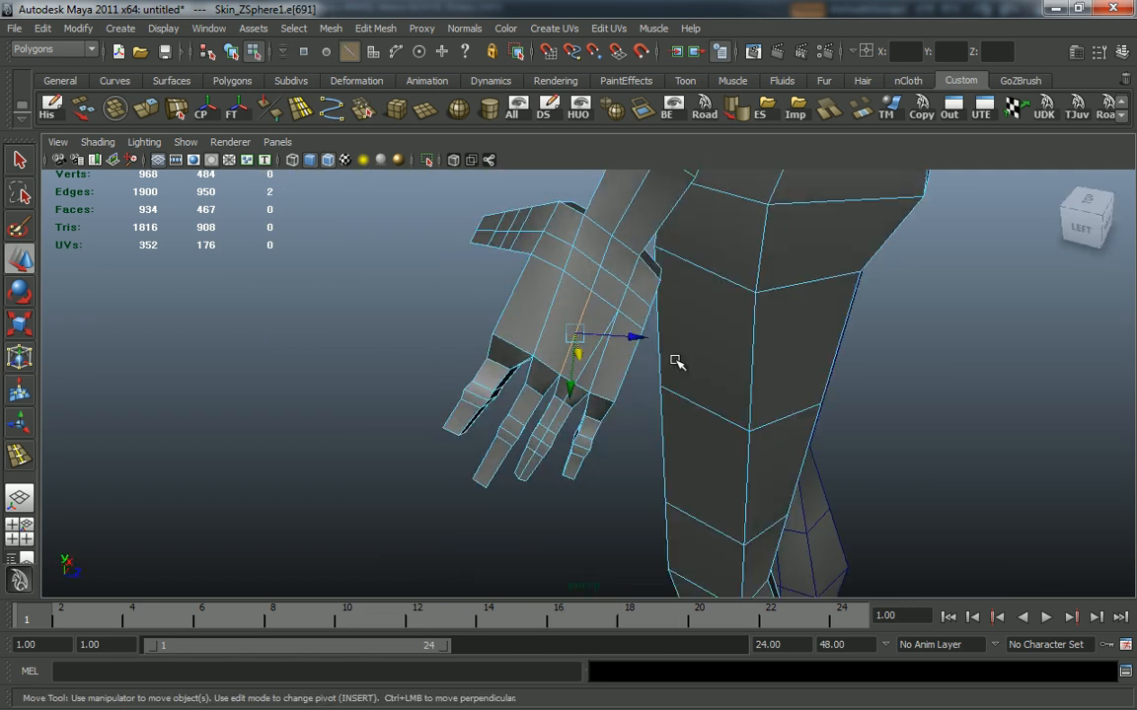
Step: Insert an edge loop across the middle of the palm and move its edges to round the hand
{"action": "left_click_drag", "start_coordinate": [596, 359], "coordinate": [560, 337], "text": "alt"}
{"action": "left_click_drag", "start_coordinate": [644, 389], "coordinate": [657, 363], "text": "alt"}
{"action": "right_click_drag", "start_coordinate": [677, 419], "coordinate": [700, 428], "text": "alt"}
{"action": "left_click_drag", "start_coordinate": [701, 427], "coordinate": [659, 408], "text": "alt"}
{"action": "right_click_drag", "start_coordinate": [659, 409], "coordinate": [754, 436], "text": "alt"}
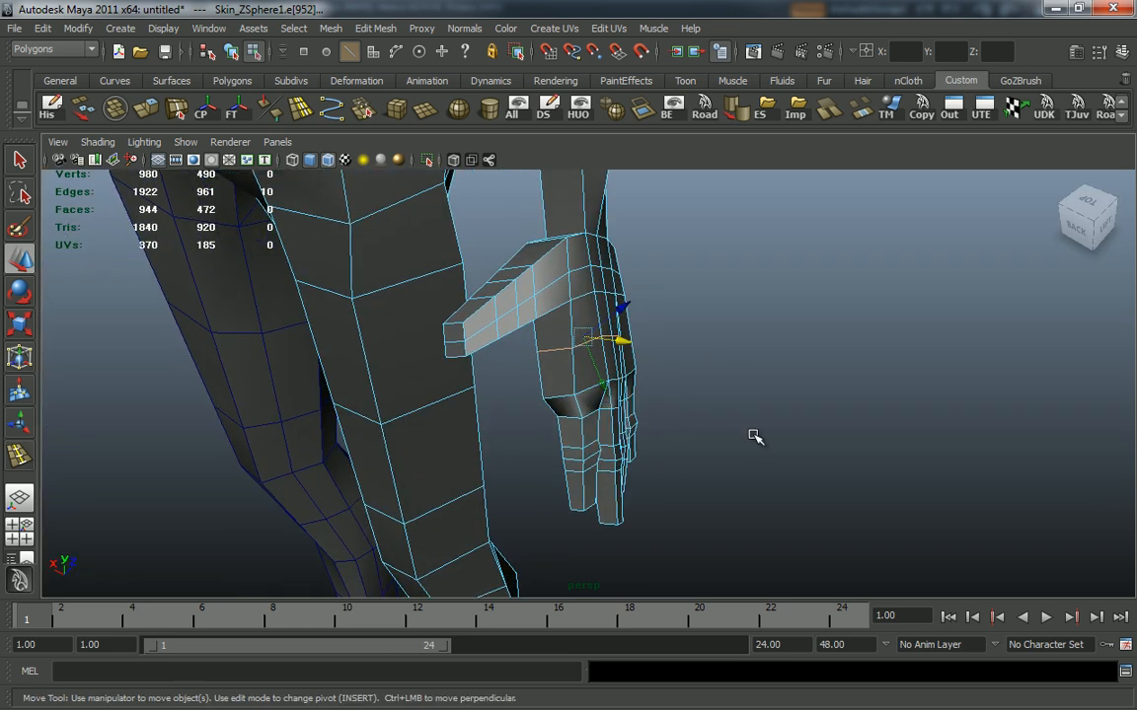
Step: Move the edges around the wrist and the thumb's base to smooth the hand's transition into the arm
{"action": "left_click_drag", "start_coordinate": [692, 464], "coordinate": [695, 437], "text": "alt"}
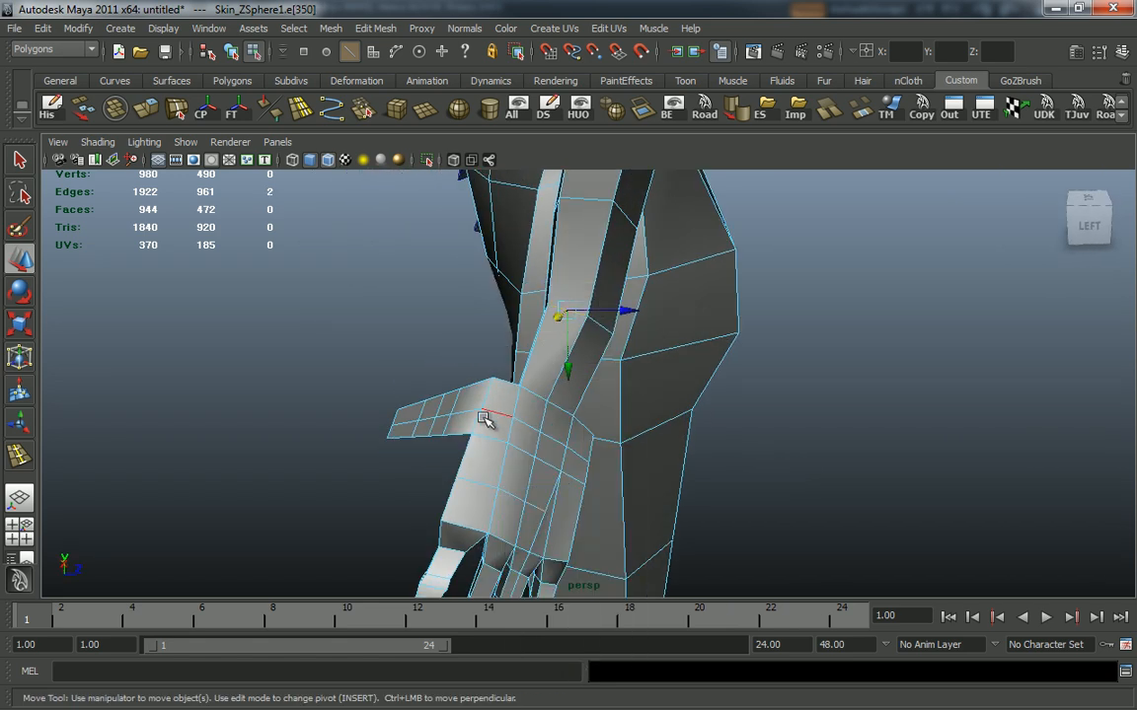
{"action": "left_click_drag", "start_coordinate": [777, 452], "coordinate": [738, 414], "text": "alt"}
{"action": "key", "text": "g"}
{"action": "left_click_drag", "start_coordinate": [628, 319], "coordinate": [605, 283]}
{"action": "right_click_drag", "start_coordinate": [605, 283], "coordinate": [533, 271], "text": "alt"}
{"action": "left_click_drag", "start_coordinate": [777, 425], "coordinate": [839, 420], "text": "alt"}
Step: Examine the whole body and the front of the head around the eyes
{"action": "right_click_drag", "start_coordinate": [839, 420], "coordinate": [404, 341], "text": "alt"}
{"action": "middle_click_drag", "start_coordinate": [701, 411], "coordinate": [728, 572], "text": "alt"}
{"action": "left_click_drag", "start_coordinate": [637, 518], "coordinate": [434, 499], "text": "alt"}
{"action": "right_click_drag", "start_coordinate": [707, 456], "coordinate": [913, 582], "text": "alt"}
{"action": "left_click_drag", "start_coordinate": [659, 442], "coordinate": [755, 444], "text": "alt"}
{"action": "right_click_drag", "start_coordinate": [705, 459], "coordinate": [789, 511], "text": "alt"}
{"action": "middle_click_drag", "start_coordinate": [769, 496], "coordinate": [821, 527], "text": "alt"}
{"action": "right_click_drag", "start_coordinate": [815, 523], "coordinate": [839, 539], "text": "alt"}
{"action": "left_click_drag", "start_coordinate": [836, 539], "coordinate": [862, 543], "text": "alt"}
Step: Try to extrude the faces of the eye area on the head, and undo the extrusion
{"action": "right_click_drag", "start_coordinate": [579, 363], "coordinate": [584, 393]}
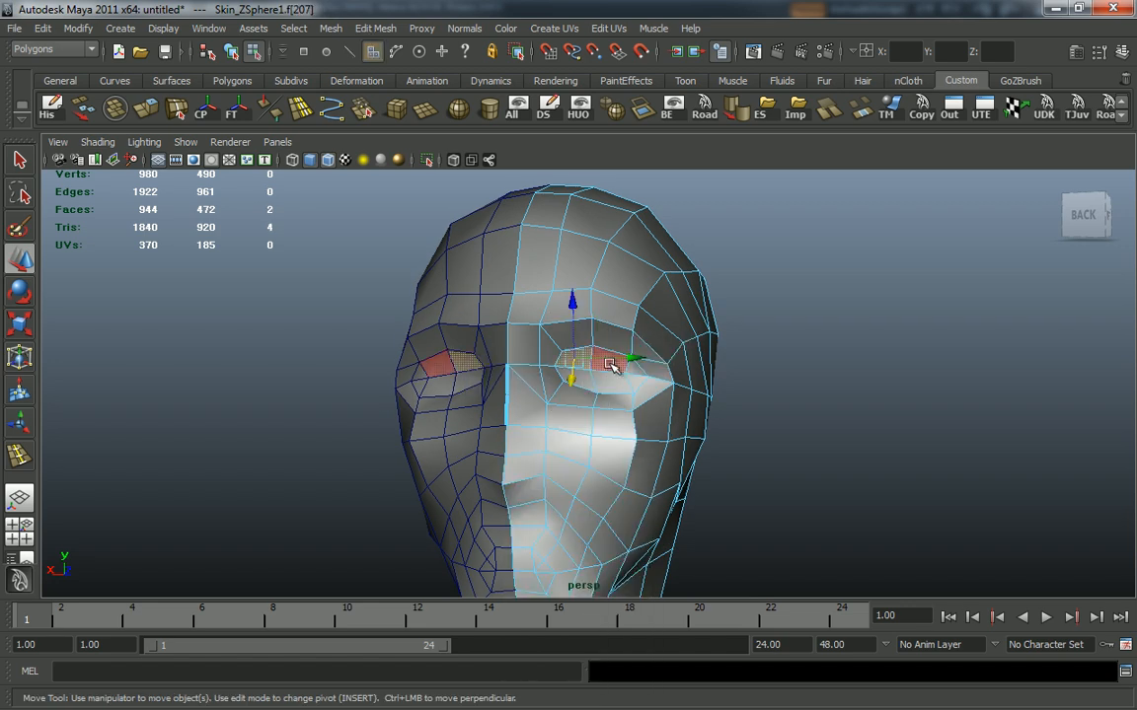
{"action": "left_click", "coordinate": [595, 382], "text": "shift"}
{"action": "left_click_drag", "start_coordinate": [653, 392], "coordinate": [614, 390], "text": "alt"}
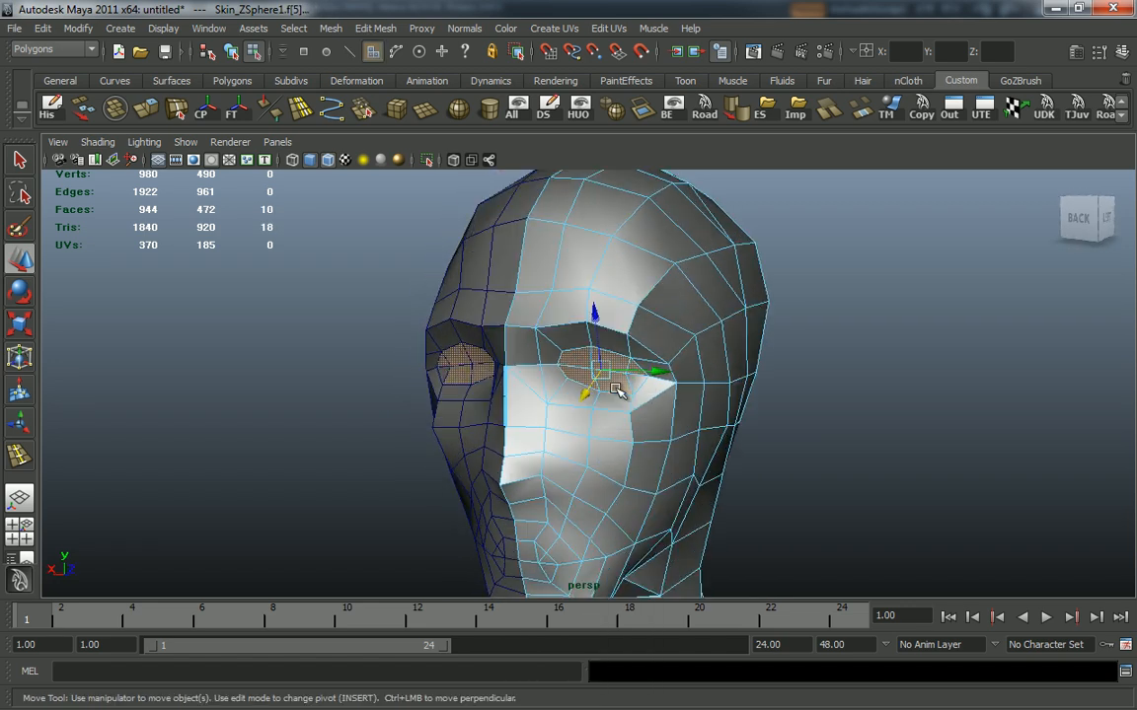
{"action": "right_click_drag", "start_coordinate": [577, 368], "coordinate": [518, 345], "text": "shift"}
{"action": "left_click_drag", "start_coordinate": [552, 375], "coordinate": [724, 376], "text": "alt"}
{"action": "key", "text": "ctrl+z"}
Step: Turn on Keep Faces Together and clear the face selection
{"action": "scroll", "coordinate": [743, 436], "scroll_direction": "up", "scroll_amount": 2}
{"action": "left_click", "coordinate": [375, 28]}
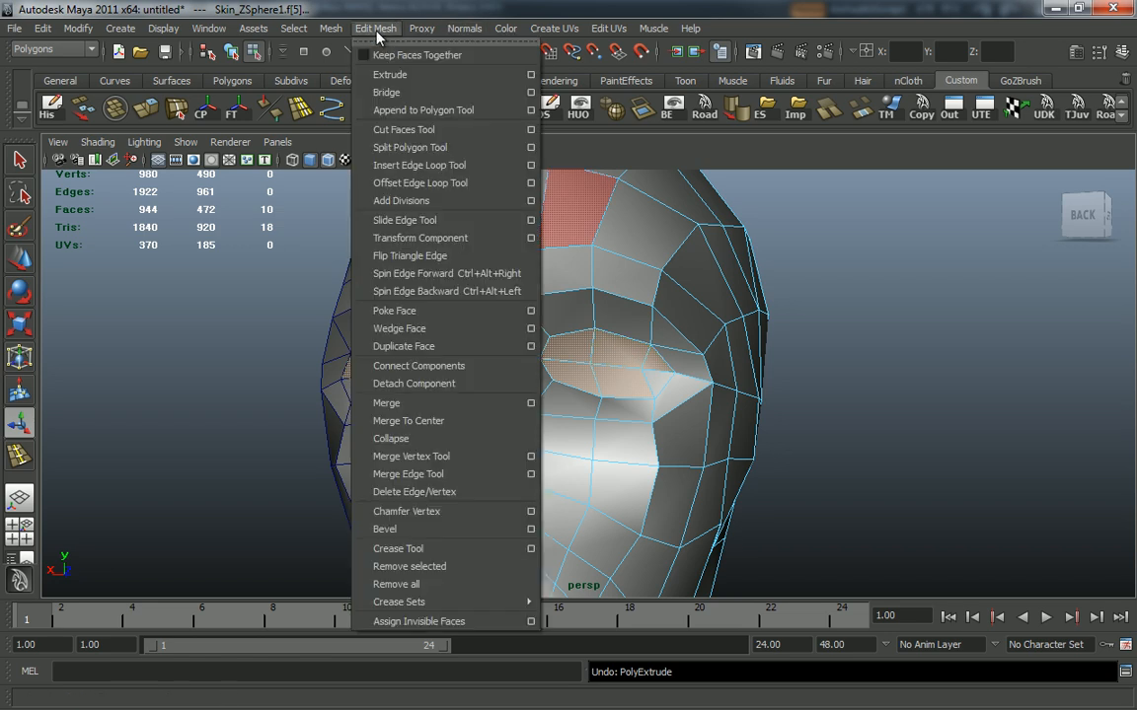
{"action": "left_click", "coordinate": [386, 48]}
{"action": "left_click_drag", "start_coordinate": [750, 276], "coordinate": [943, 357], "text": "alt"}
{"action": "left_click", "coordinate": [801, 273]}
Step: Extrude all the faces filling the eye inward as one group and delete them to open the eye socket
{"action": "mouse_move", "coordinate": [637, 357]}
{"action": "right_mouse_down"}
{"action": "mouse_move", "coordinate": [642, 392]}
{"action": "mouse_move", "coordinate": [658, 362]}
{"action": "right_mouse_up"}
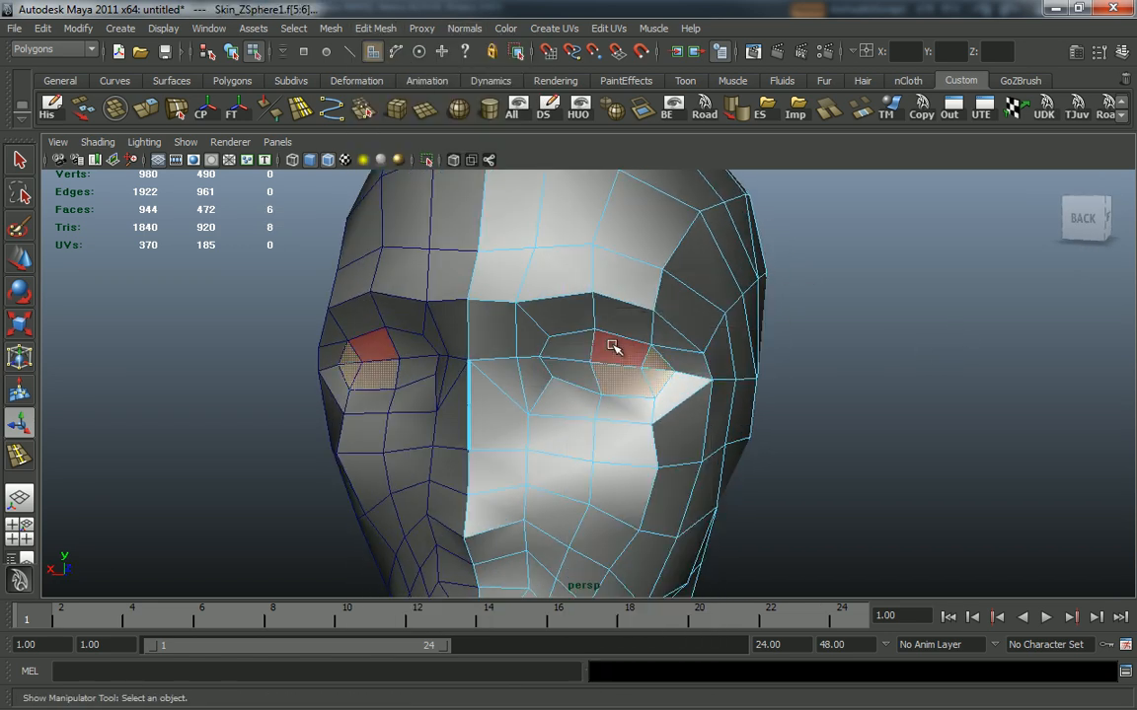
{"action": "left_click", "coordinate": [564, 370], "text": "shift"}
{"action": "left_click_drag", "start_coordinate": [653, 370], "coordinate": [608, 365], "text": "alt"}
{"action": "left_click", "coordinate": [607, 365]}
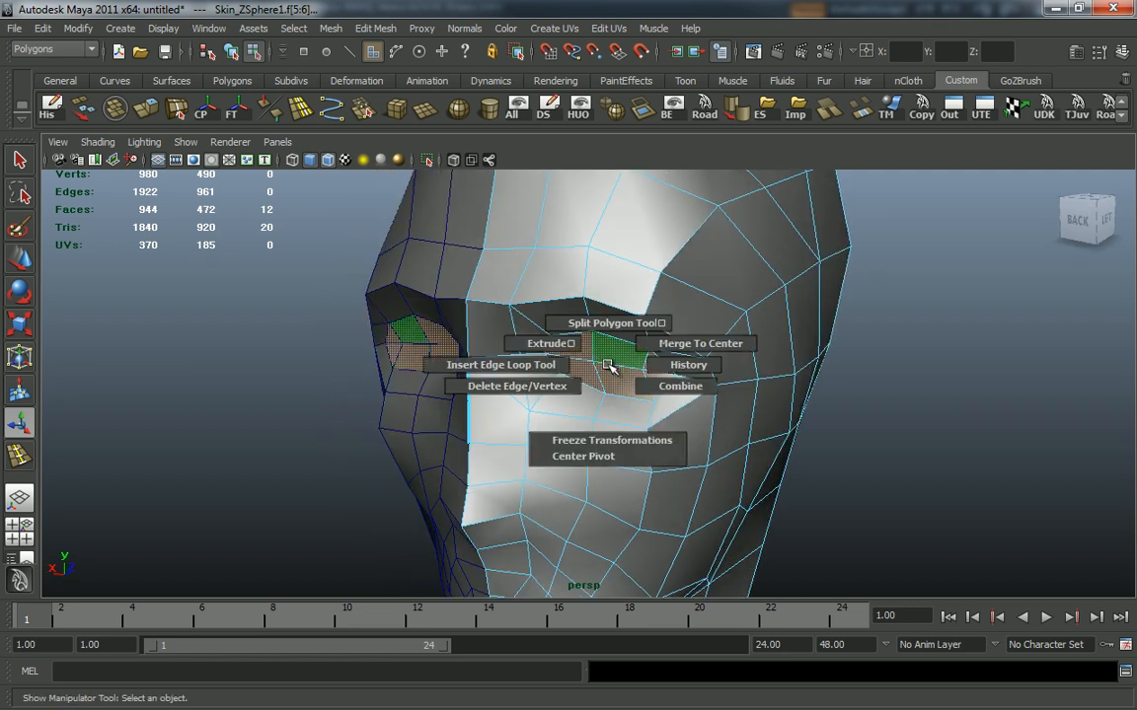
{"action": "left_click", "coordinate": [541, 346]}
{"action": "left_click_drag", "start_coordinate": [541, 345], "coordinate": [637, 364], "text": "alt"}
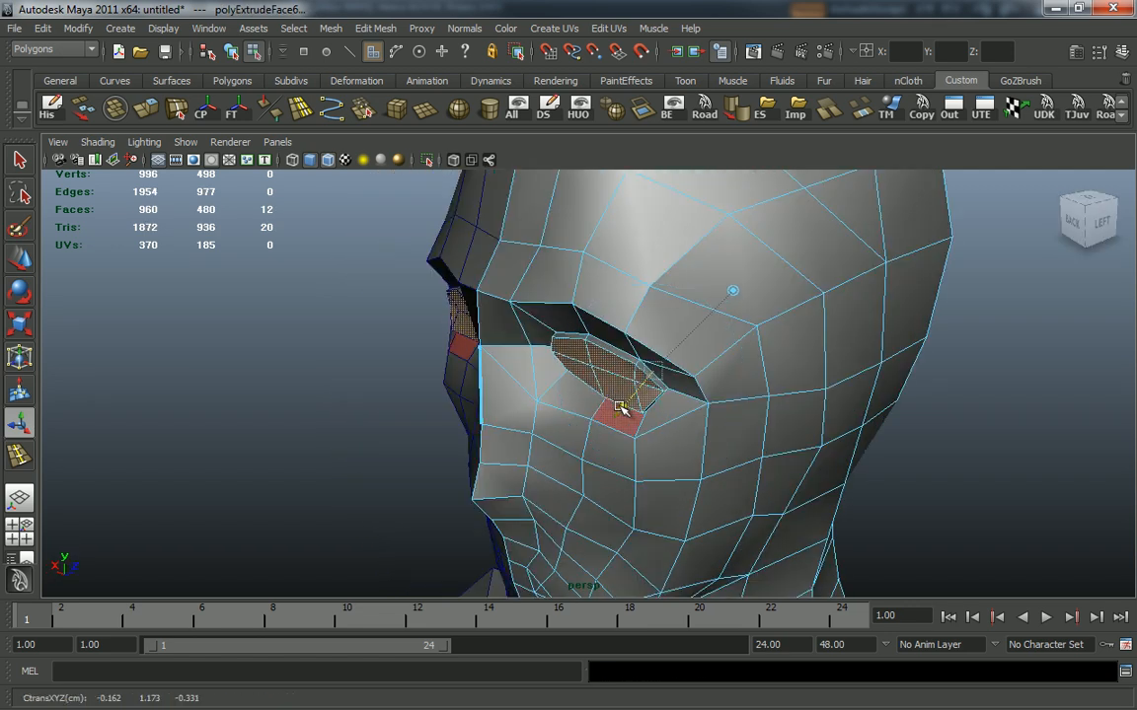
{"action": "left_click_drag", "start_coordinate": [640, 395], "coordinate": [731, 381], "text": "alt"}
{"action": "key", "text": "Delete"}
Step: Examine the head and its side surface around the ear area
{"action": "right_click_drag", "start_coordinate": [747, 381], "coordinate": [654, 393], "text": "alt"}
{"action": "left_click_drag", "start_coordinate": [655, 393], "coordinate": [812, 478], "text": "alt"}
{"action": "right_click_drag", "start_coordinate": [812, 478], "coordinate": [821, 502], "text": "alt"}
{"action": "left_click_drag", "start_coordinate": [821, 502], "coordinate": [825, 548], "text": "alt"}
{"action": "middle_click_drag", "start_coordinate": [824, 547], "coordinate": [604, 539], "text": "alt"}
{"action": "right_click_drag", "start_coordinate": [604, 539], "coordinate": [736, 538], "text": "alt"}
{"action": "middle_click_drag", "start_coordinate": [602, 505], "coordinate": [726, 475], "text": "alt"}
{"action": "right_click_drag", "start_coordinate": [725, 475], "coordinate": [819, 498], "text": "alt"}
{"action": "left_click_drag", "start_coordinate": [589, 439], "coordinate": [582, 427], "text": "alt"}
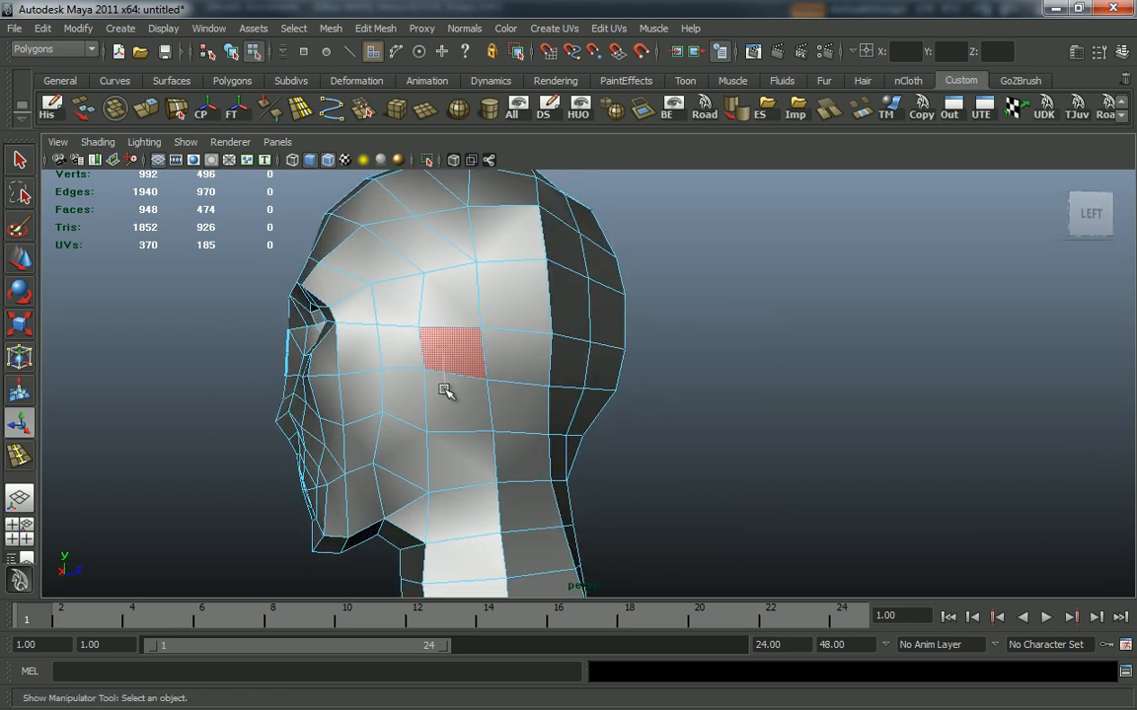
Step: Extrude the six faces in the ear area on the side of the head as one group
{"action": "left_click_drag", "start_coordinate": [514, 352], "coordinate": [504, 352], "text": "alt"}
{"action": "left_click", "coordinate": [514, 359]}
{"action": "left_click", "coordinate": [501, 318]}
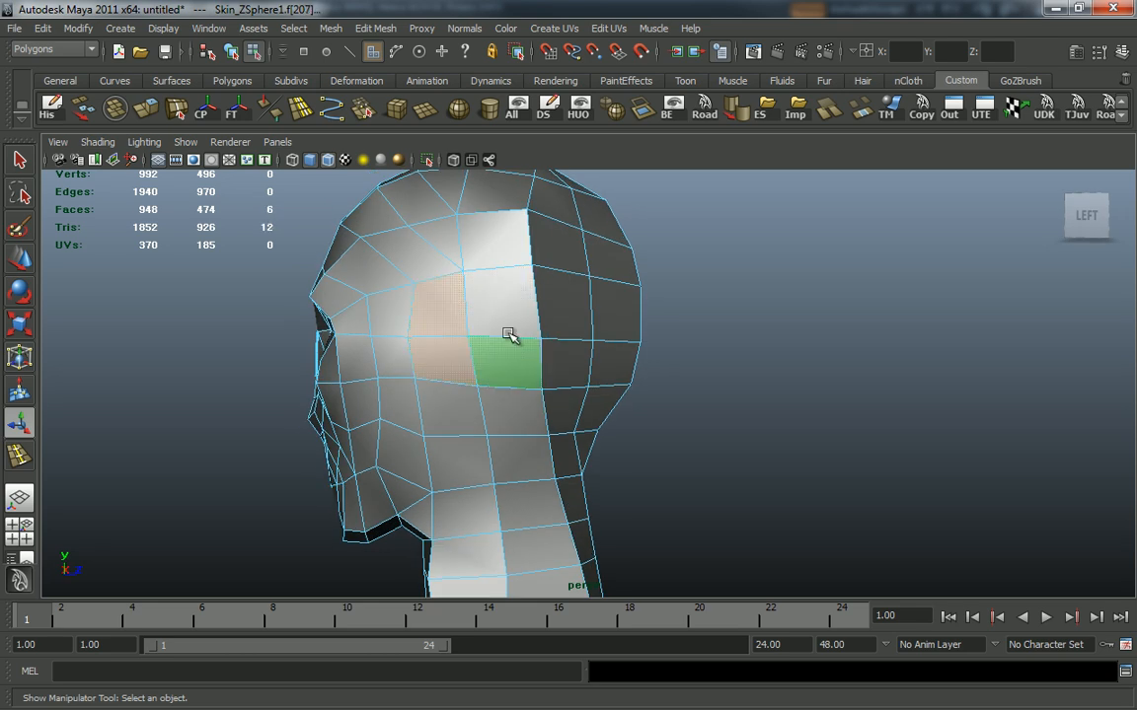
{"action": "left_click_drag", "start_coordinate": [493, 411], "coordinate": [523, 371], "text": "alt"}
{"action": "left_click", "coordinate": [526, 303], "text": "ctrl"}
{"action": "left_click_drag", "start_coordinate": [526, 303], "coordinate": [491, 344], "text": "alt"}
{"action": "left_click", "coordinate": [498, 343], "text": "shift"}
{"action": "left_click_drag", "start_coordinate": [432, 366], "coordinate": [430, 322]}
{"action": "left_click_drag", "start_coordinate": [500, 335], "coordinate": [573, 358], "text": "alt"}
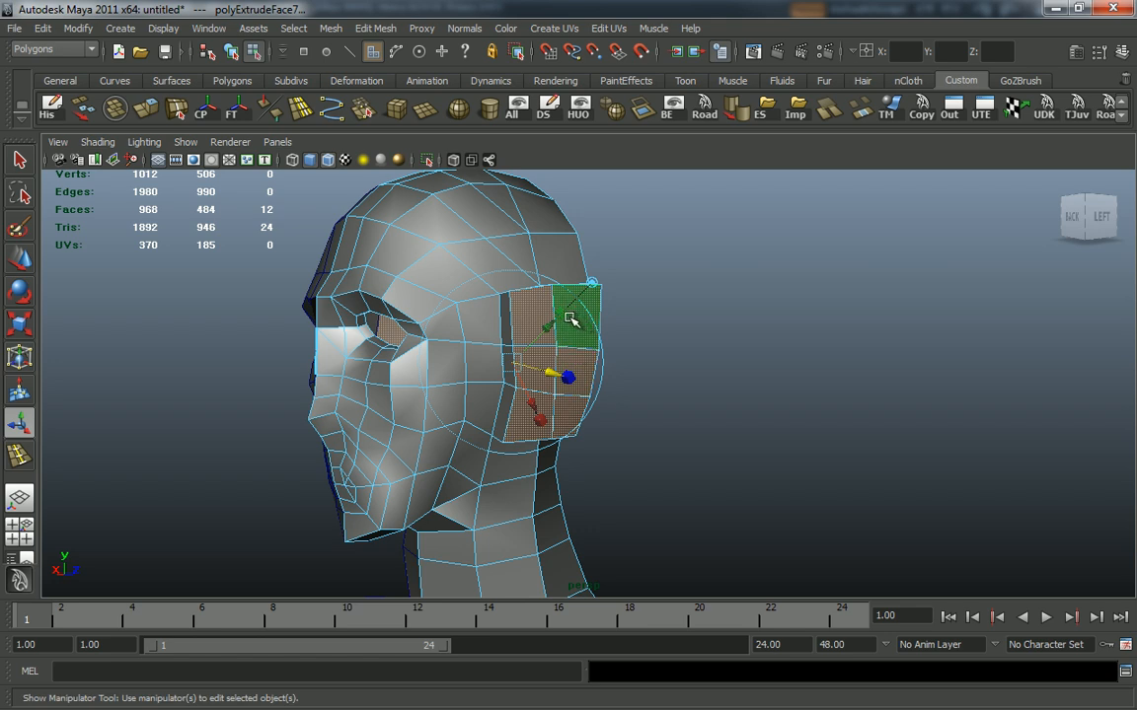
Step: Scale down the extruded ear faces and adjust their position on the side of the head
{"action": "left_click_drag", "start_coordinate": [688, 364], "coordinate": [591, 396], "text": "alt"}
{"action": "key", "text": "r"}
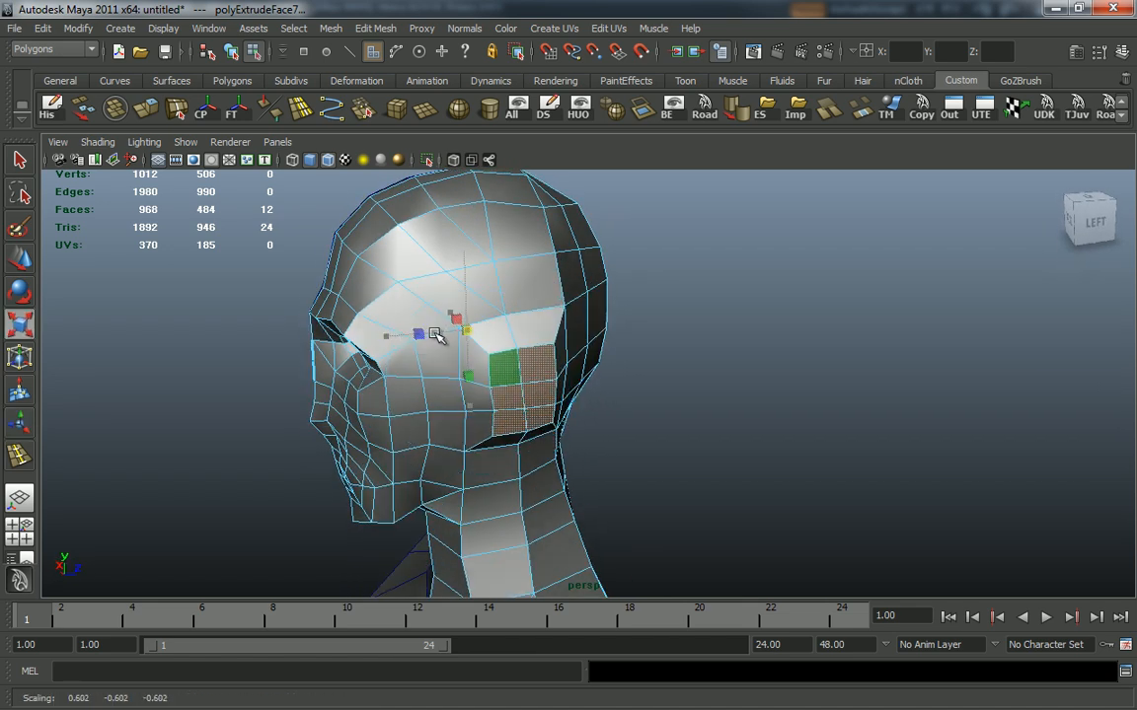
{"action": "left_click_drag", "start_coordinate": [478, 349], "coordinate": [639, 381], "text": "alt"}
{"action": "key", "text": "w"}
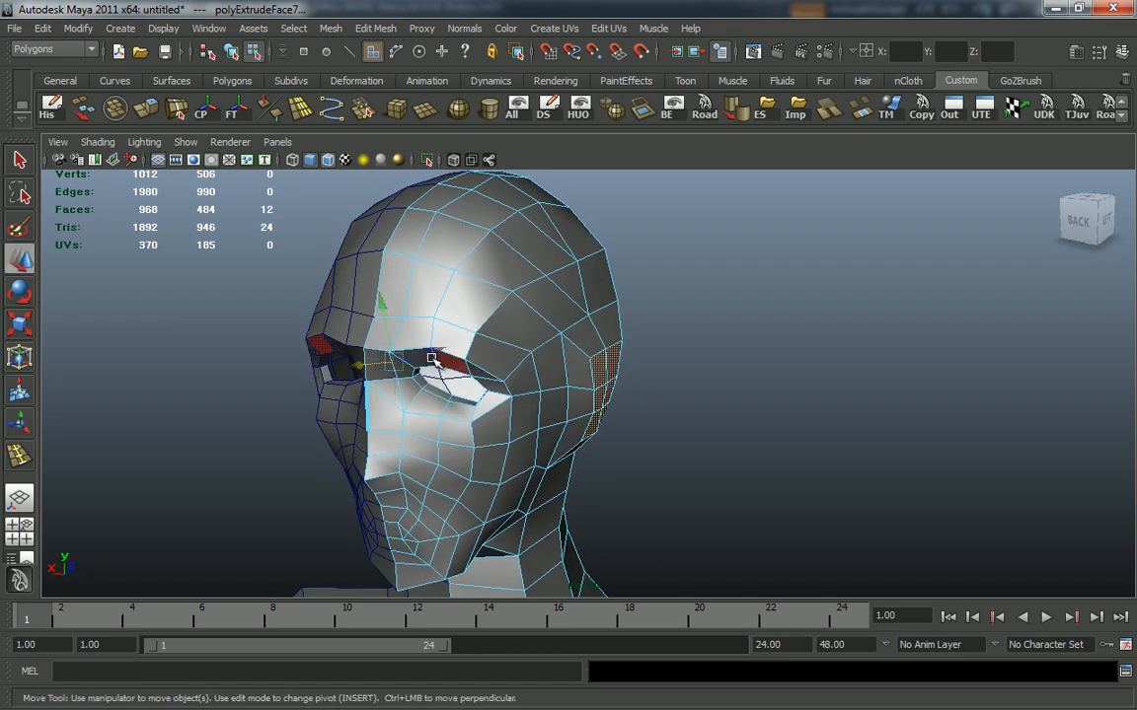
{"action": "left_click_drag", "start_coordinate": [367, 361], "coordinate": [346, 395], "text": "alt"}
{"action": "left_click_drag", "start_coordinate": [649, 397], "coordinate": [533, 313], "text": "alt"}
Step: Extrude the ear faces again and pull them outward from the side of the head
{"action": "right_click", "coordinate": [516, 339], "text": "shift"}
{"action": "left_click", "coordinate": [455, 318]}
{"action": "left_click_drag", "start_coordinate": [862, 350], "coordinate": [462, 361], "text": "alt"}
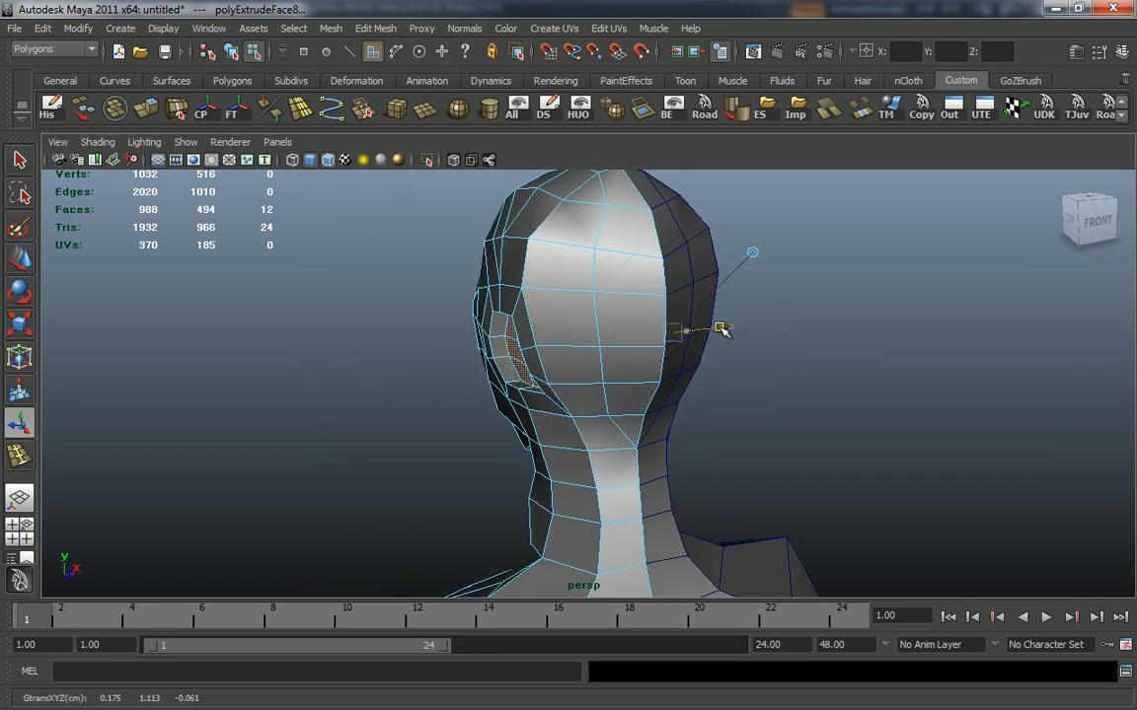
{"action": "left_click_drag", "start_coordinate": [742, 334], "coordinate": [842, 347], "text": "alt"}
{"action": "right_click_drag", "start_coordinate": [841, 351], "coordinate": [732, 402], "text": "alt"}
{"action": "middle_click_drag", "start_coordinate": [732, 402], "coordinate": [864, 432], "text": "alt"}
{"action": "right_click_drag", "start_coordinate": [865, 432], "coordinate": [900, 467], "text": "alt"}
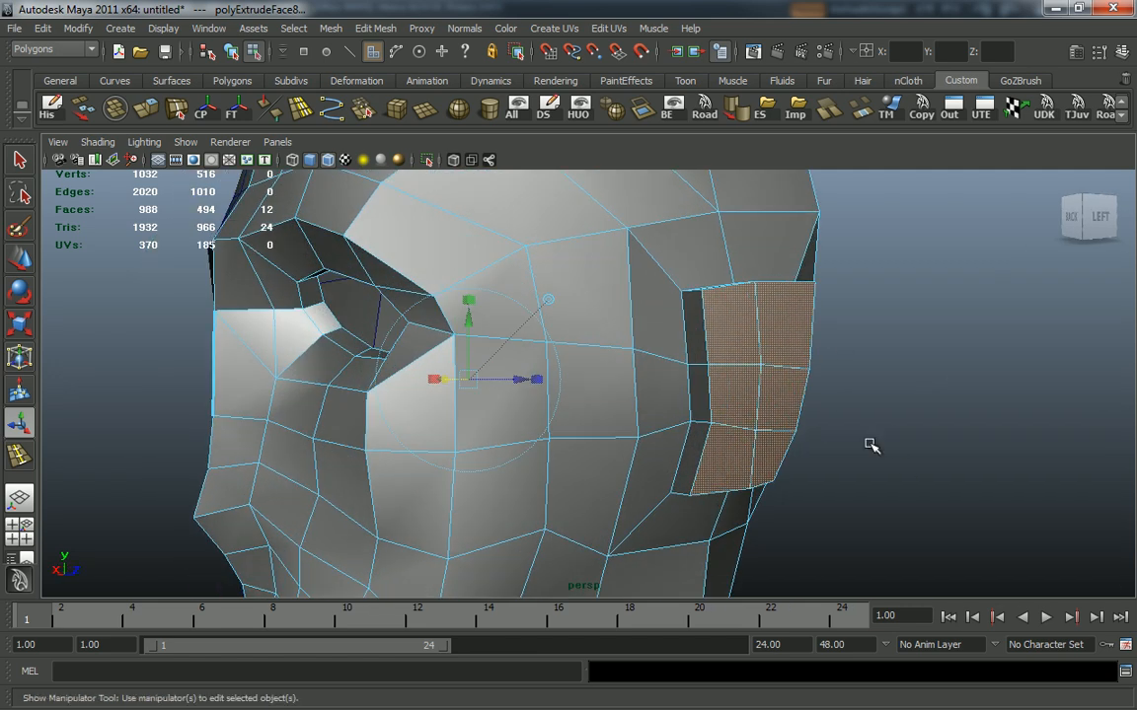
{"action": "left_click_drag", "start_coordinate": [900, 467], "coordinate": [818, 427], "text": "alt"}
Step: Move the vertex at the upper front corner of the ear block to start rounding its outline
{"action": "right_click_drag", "start_coordinate": [676, 342], "coordinate": [660, 341]}
{"action": "left_click_drag", "start_coordinate": [672, 327], "coordinate": [525, 298], "text": "alt"}
{"action": "left_click", "coordinate": [634, 295]}
{"action": "key", "text": "w"}
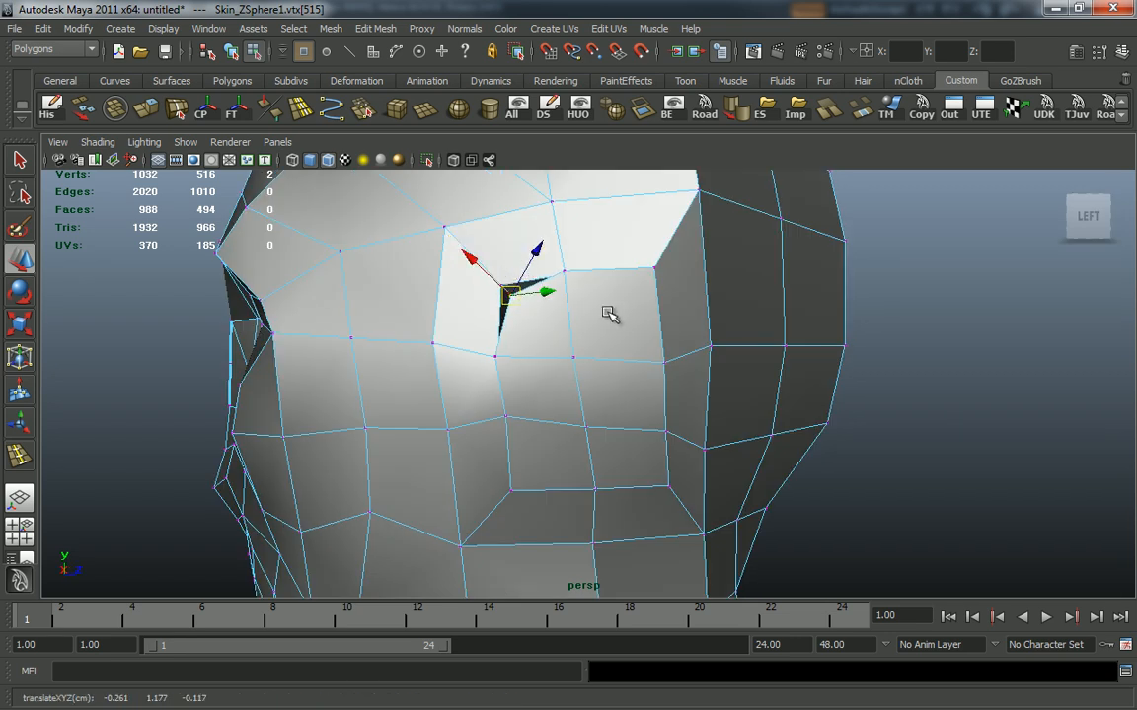
{"action": "left_click_drag", "start_coordinate": [610, 325], "coordinate": [512, 345], "text": "alt"}
{"action": "mouse_move", "coordinate": [546, 335]}
{"action": "left_mouse_down", "text": "alt"}
{"action": "mouse_move", "coordinate": [593, 331]}
{"action": "mouse_move", "coordinate": [563, 324]}
{"action": "left_mouse_up", "text": "alt"}
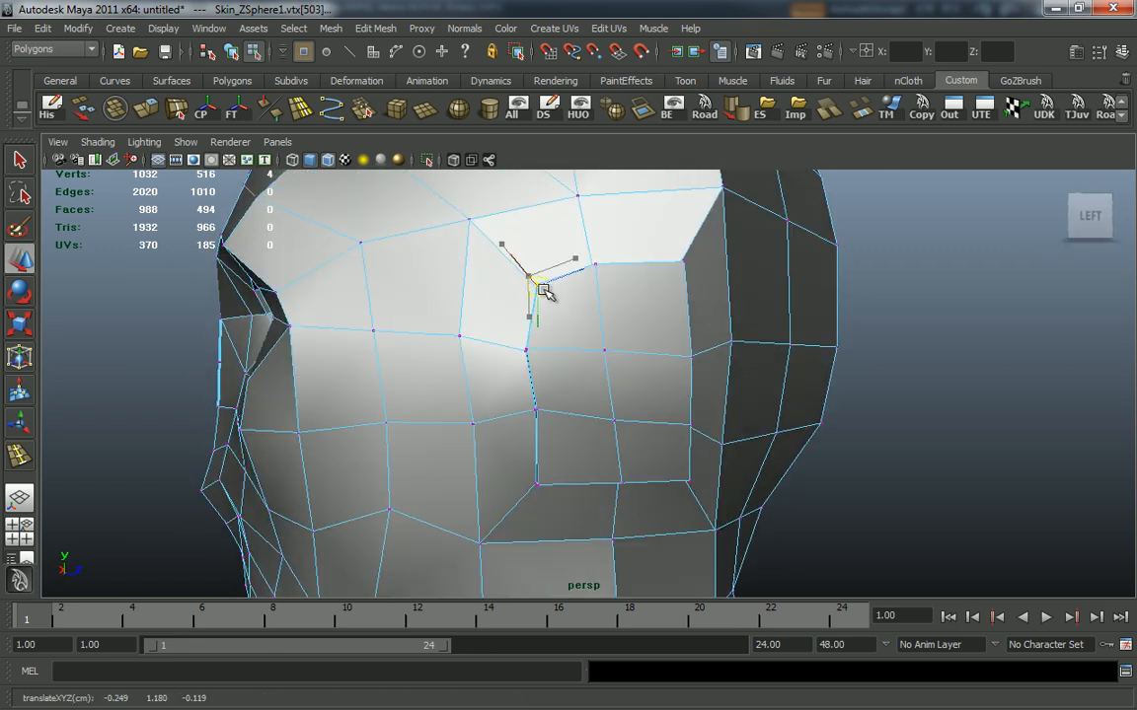
Step: Reposition the vertices along the upper and front edges of the ear block
{"action": "left_click_drag", "start_coordinate": [538, 285], "coordinate": [603, 301], "text": "alt"}
{"action": "left_click_drag", "start_coordinate": [623, 244], "coordinate": [613, 263], "text": "alt"}
{"action": "left_click", "coordinate": [639, 245]}
{"action": "left_click", "coordinate": [485, 333]}
{"action": "left_click_drag", "start_coordinate": [499, 335], "coordinate": [500, 333]}
{"action": "left_click_drag", "start_coordinate": [475, 376], "coordinate": [517, 412]}
{"action": "left_click_drag", "start_coordinate": [500, 399], "coordinate": [515, 400], "text": "alt"}
Step: Reposition the vertices along the lower and rear edges of the ear block
{"action": "left_click", "coordinate": [512, 472]}
{"action": "left_click_drag", "start_coordinate": [583, 451], "coordinate": [700, 494]}
{"action": "left_click_drag", "start_coordinate": [673, 473], "coordinate": [661, 400]}
{"action": "left_click_drag", "start_coordinate": [639, 321], "coordinate": [691, 354]}
{"action": "left_click_drag", "start_coordinate": [649, 408], "coordinate": [824, 384], "text": "alt"}
{"action": "left_click_drag", "start_coordinate": [914, 373], "coordinate": [829, 352], "text": "alt"}
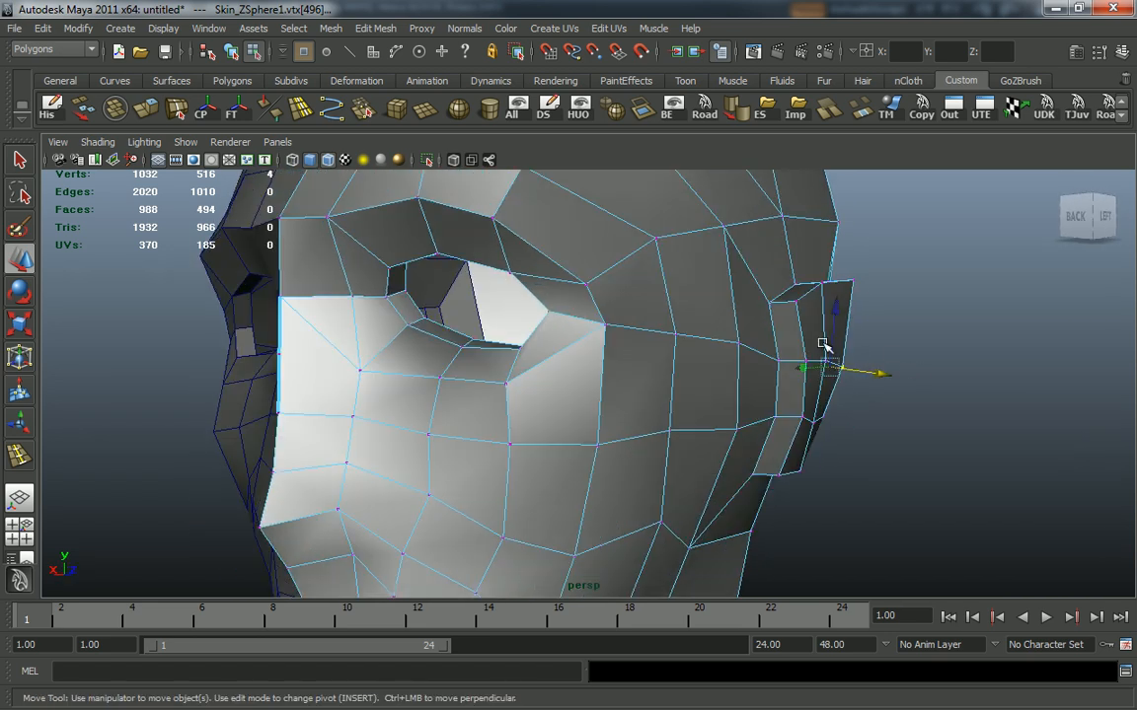
Step: Select outer faces of the ear block and scale them
{"action": "right_click_drag", "start_coordinate": [828, 373], "coordinate": [838, 380]}
{"action": "left_click", "coordinate": [822, 325]}
{"action": "left_click_drag", "start_coordinate": [822, 324], "coordinate": [784, 400], "text": "alt"}
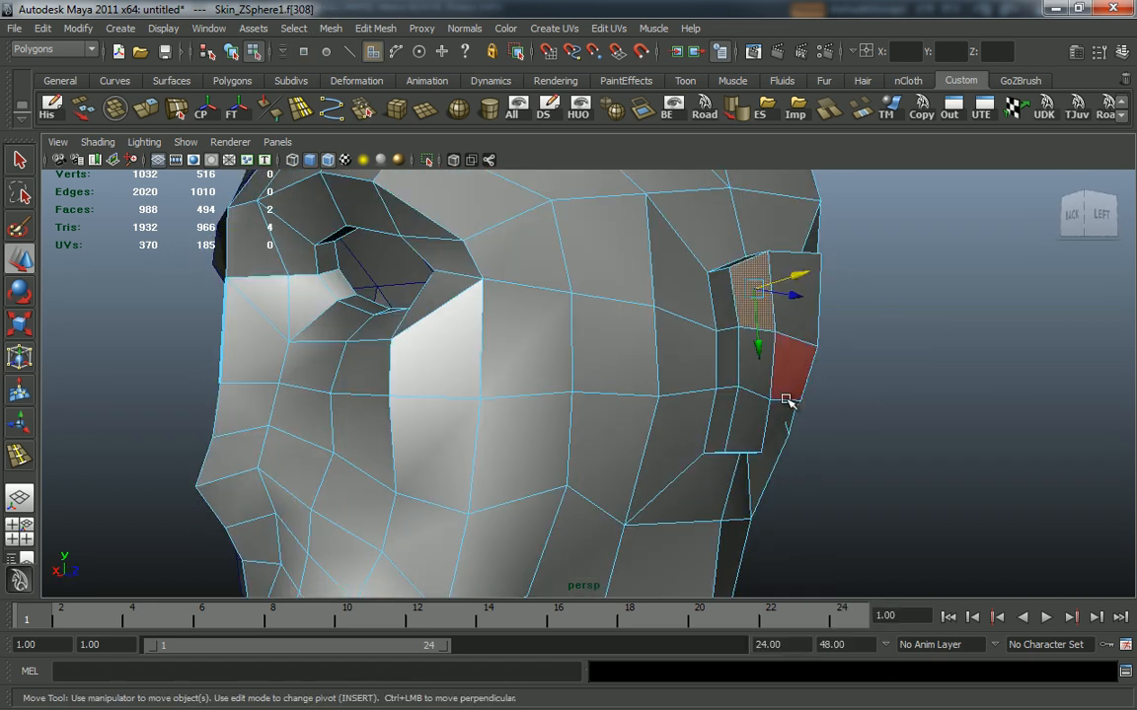
{"action": "double_click", "coordinate": [784, 419]}
{"action": "left_click", "coordinate": [765, 313]}
{"action": "left_click", "coordinate": [757, 367], "text": "shift"}
{"action": "left_click", "coordinate": [752, 418], "text": "shift"}
{"action": "left_click", "coordinate": [790, 319], "text": "shift"}
{"action": "left_click_drag", "start_coordinate": [815, 320], "coordinate": [890, 341], "text": "alt"}
{"action": "key", "text": "r"}
Step: Examine the ear's shape and its proportion to the head from several distances and angles
{"action": "left_click_drag", "start_coordinate": [900, 397], "coordinate": [854, 383], "text": "alt"}
{"action": "right_click_drag", "start_coordinate": [938, 413], "coordinate": [547, 284], "text": "alt"}
{"action": "left_click_drag", "start_coordinate": [547, 283], "coordinate": [632, 313], "text": "alt"}
{"action": "right_click_drag", "start_coordinate": [632, 314], "coordinate": [917, 480], "text": "alt"}
{"action": "left_click_drag", "start_coordinate": [917, 481], "coordinate": [906, 459], "text": "alt"}
{"action": "right_click_drag", "start_coordinate": [906, 459], "coordinate": [681, 345], "text": "alt"}
{"action": "left_click_drag", "start_coordinate": [827, 379], "coordinate": [853, 384], "text": "alt"}
{"action": "left_click_drag", "start_coordinate": [614, 331], "coordinate": [582, 375], "text": "alt"}
{"action": "right_click_drag", "start_coordinate": [681, 395], "coordinate": [773, 446], "text": "alt"}
{"action": "left_click_drag", "start_coordinate": [774, 446], "coordinate": [681, 395], "text": "alt"}
{"action": "right_click_drag", "start_coordinate": [681, 395], "coordinate": [848, 477], "text": "alt"}
{"action": "left_click_drag", "start_coordinate": [848, 477], "coordinate": [622, 310], "text": "alt"}
Step: Move the vertices along the ear's rear edge to form a tapered, rounded outline
{"action": "right_click_drag", "start_coordinate": [609, 305], "coordinate": [550, 309]}
{"action": "left_click_drag", "start_coordinate": [549, 309], "coordinate": [589, 326]}
{"action": "left_click_drag", "start_coordinate": [592, 320], "coordinate": [620, 262], "text": "alt"}
{"action": "key", "text": "w"}
{"action": "left_click", "coordinate": [644, 355]}
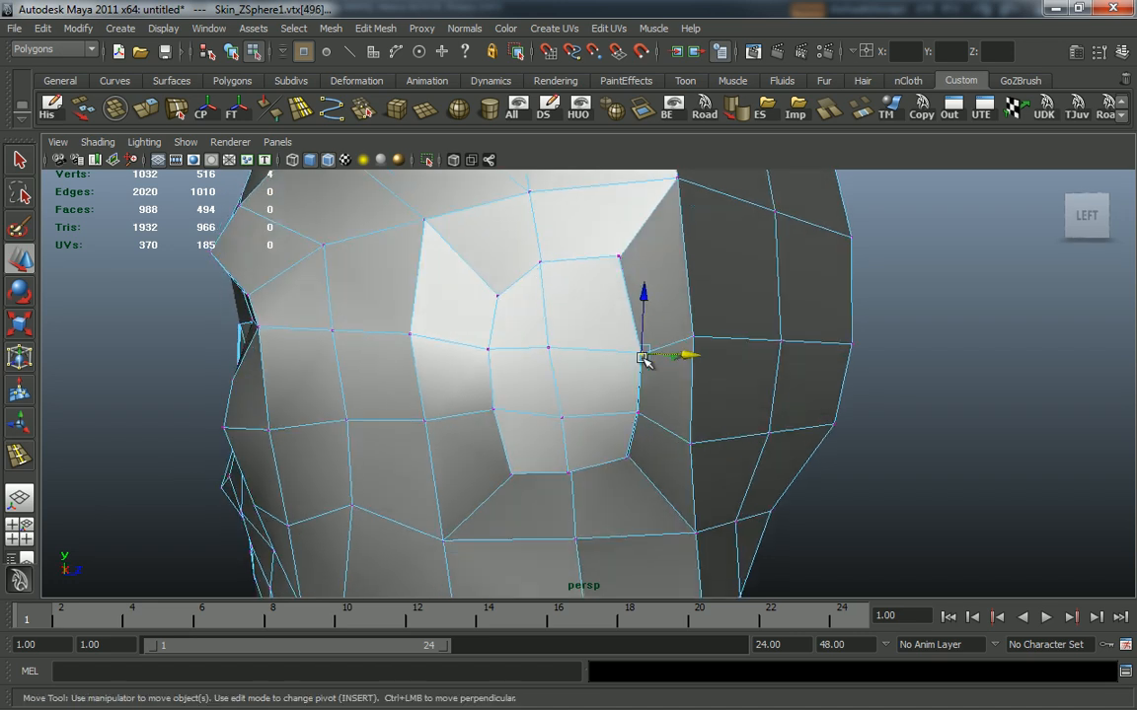
{"action": "left_click_drag", "start_coordinate": [644, 355], "coordinate": [637, 352]}
{"action": "left_click", "coordinate": [639, 410]}
{"action": "left_click_drag", "start_coordinate": [639, 409], "coordinate": [642, 408]}
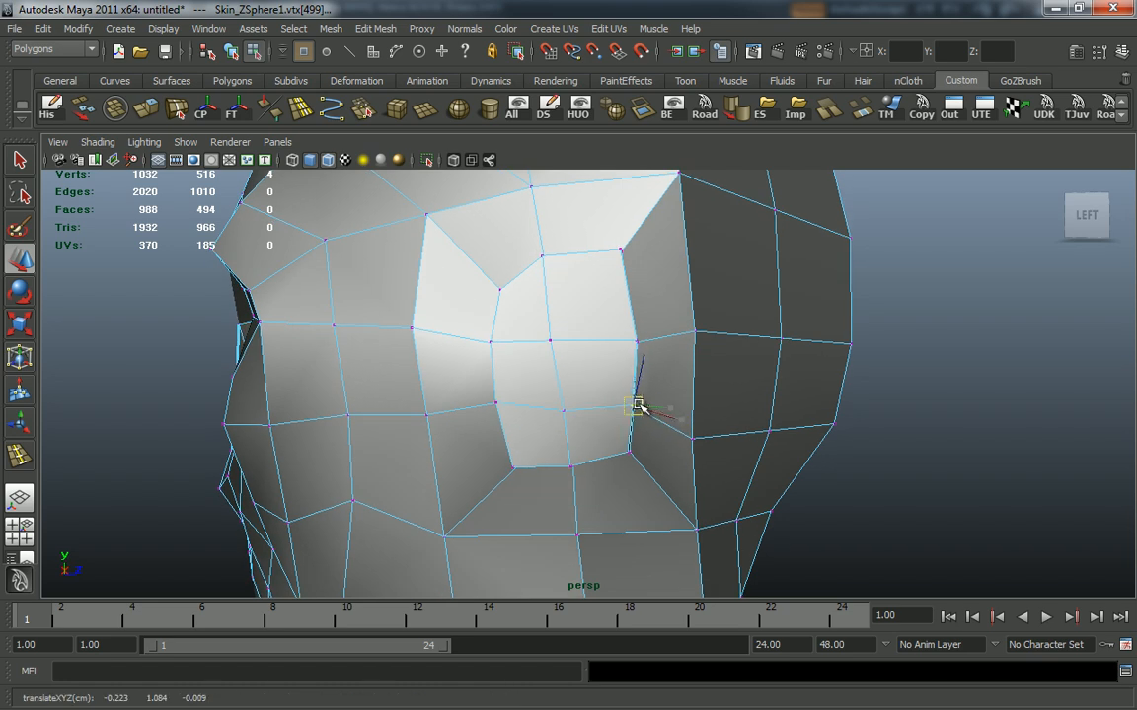
{"action": "left_click", "coordinate": [629, 454]}
{"action": "mouse_move", "coordinate": [627, 454]}
{"action": "left_mouse_down"}
{"action": "mouse_move", "coordinate": [614, 442]}
{"action": "mouse_move", "coordinate": [646, 456]}
{"action": "left_mouse_up"}
Step: Move the vertices along the ear's front edge backward to narrow the ear
{"action": "left_click", "coordinate": [548, 474]}
{"action": "left_click_drag", "start_coordinate": [549, 472], "coordinate": [555, 462]}
{"action": "left_click_drag", "start_coordinate": [520, 399], "coordinate": [553, 410]}
{"action": "left_click_drag", "start_coordinate": [508, 338], "coordinate": [557, 369]}
{"action": "left_click_drag", "start_coordinate": [530, 345], "coordinate": [540, 344]}
{"action": "left_click_drag", "start_coordinate": [530, 279], "coordinate": [559, 315]}
{"action": "left_click_drag", "start_coordinate": [541, 300], "coordinate": [545, 299]}
Step: Adjust the upper vertices and the middle column of vertices on the ear to even out its faces
{"action": "left_click_drag", "start_coordinate": [645, 347], "coordinate": [611, 335], "text": "alt"}
{"action": "left_click_drag", "start_coordinate": [595, 283], "coordinate": [603, 291]}
{"action": "left_click_drag", "start_coordinate": [603, 289], "coordinate": [589, 276], "text": "alt"}
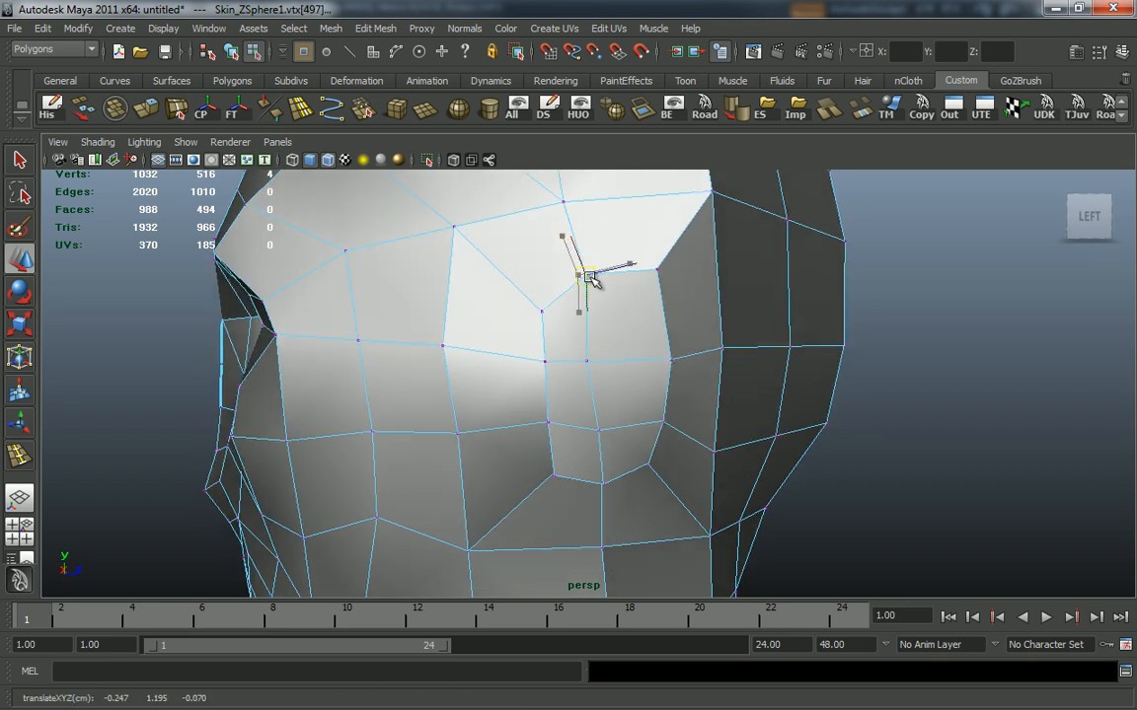
{"action": "left_click_drag", "start_coordinate": [615, 384], "coordinate": [614, 384]}
{"action": "left_click_drag", "start_coordinate": [614, 384], "coordinate": [595, 363], "text": "alt"}
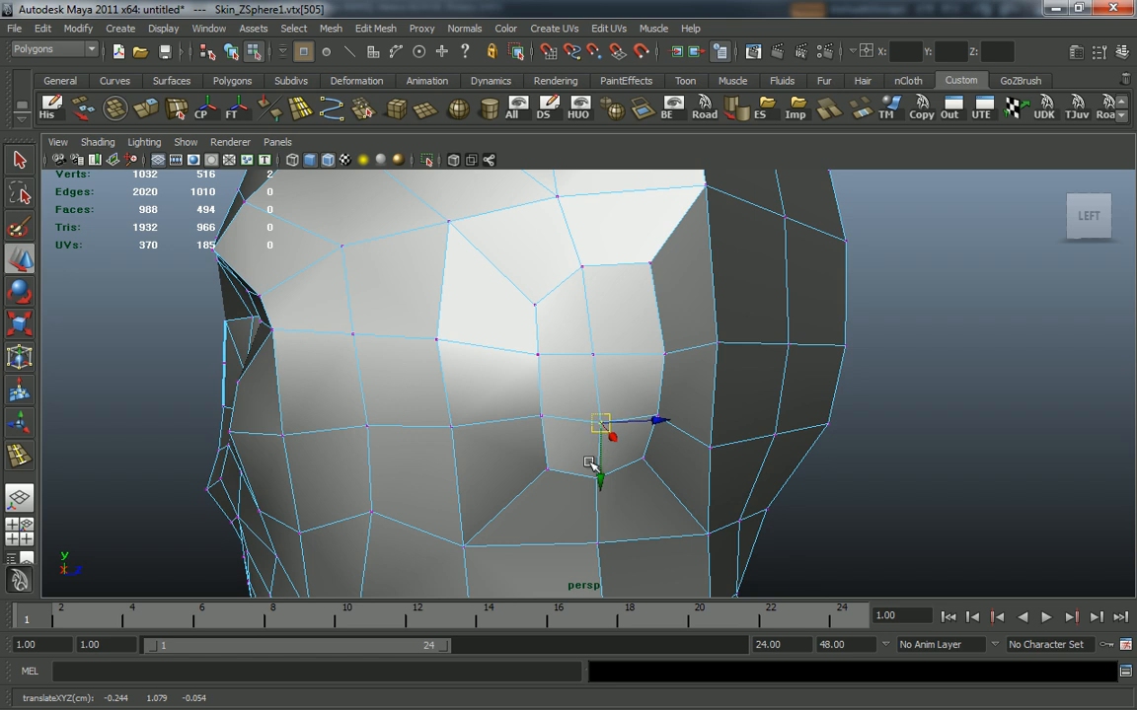
{"action": "left_click_drag", "start_coordinate": [605, 478], "coordinate": [605, 480]}
Step: Examine the finished ear, the overall figure and the finger bases of the hand
{"action": "right_click_drag", "start_coordinate": [543, 363], "coordinate": [444, 367], "text": "alt"}
{"action": "left_click_drag", "start_coordinate": [618, 388], "coordinate": [655, 385], "text": "alt"}
{"action": "left_click_drag", "start_coordinate": [754, 401], "coordinate": [849, 413], "text": "alt"}
{"action": "right_click_drag", "start_coordinate": [849, 414], "coordinate": [598, 316], "text": "alt"}
{"action": "left_click_drag", "start_coordinate": [598, 316], "coordinate": [474, 336], "text": "alt"}
{"action": "right_click_drag", "start_coordinate": [473, 336], "coordinate": [747, 456], "text": "alt"}
{"action": "left_click_drag", "start_coordinate": [748, 456], "coordinate": [675, 470], "text": "alt"}
{"action": "right_click_drag", "start_coordinate": [675, 470], "coordinate": [541, 389], "text": "alt"}
{"action": "left_click_drag", "start_coordinate": [541, 389], "coordinate": [582, 430], "text": "alt"}
{"action": "right_click_drag", "start_coordinate": [582, 430], "coordinate": [540, 416], "text": "alt"}
{"action": "left_click_drag", "start_coordinate": [541, 417], "coordinate": [624, 457], "text": "alt"}
{"action": "right_click_drag", "start_coordinate": [725, 459], "coordinate": [617, 405], "text": "alt"}
{"action": "middle_click_drag", "start_coordinate": [701, 415], "coordinate": [672, 314], "text": "alt"}
{"action": "right_click_drag", "start_coordinate": [673, 314], "coordinate": [733, 470], "text": "alt"}
{"action": "middle_click_drag", "start_coordinate": [734, 470], "coordinate": [737, 379], "text": "alt"}
{"action": "right_click_drag", "start_coordinate": [737, 379], "coordinate": [771, 465], "text": "alt"}
{"action": "left_click_drag", "start_coordinate": [771, 464], "coordinate": [693, 476], "text": "alt"}
{"action": "right_click_drag", "start_coordinate": [693, 476], "coordinate": [784, 500], "text": "alt"}
{"action": "left_click_drag", "start_coordinate": [785, 500], "coordinate": [822, 450], "text": "alt"}
{"action": "right_click_drag", "start_coordinate": [822, 450], "coordinate": [862, 507], "text": "alt"}
{"action": "left_click_drag", "start_coordinate": [862, 508], "coordinate": [650, 411], "text": "alt"}
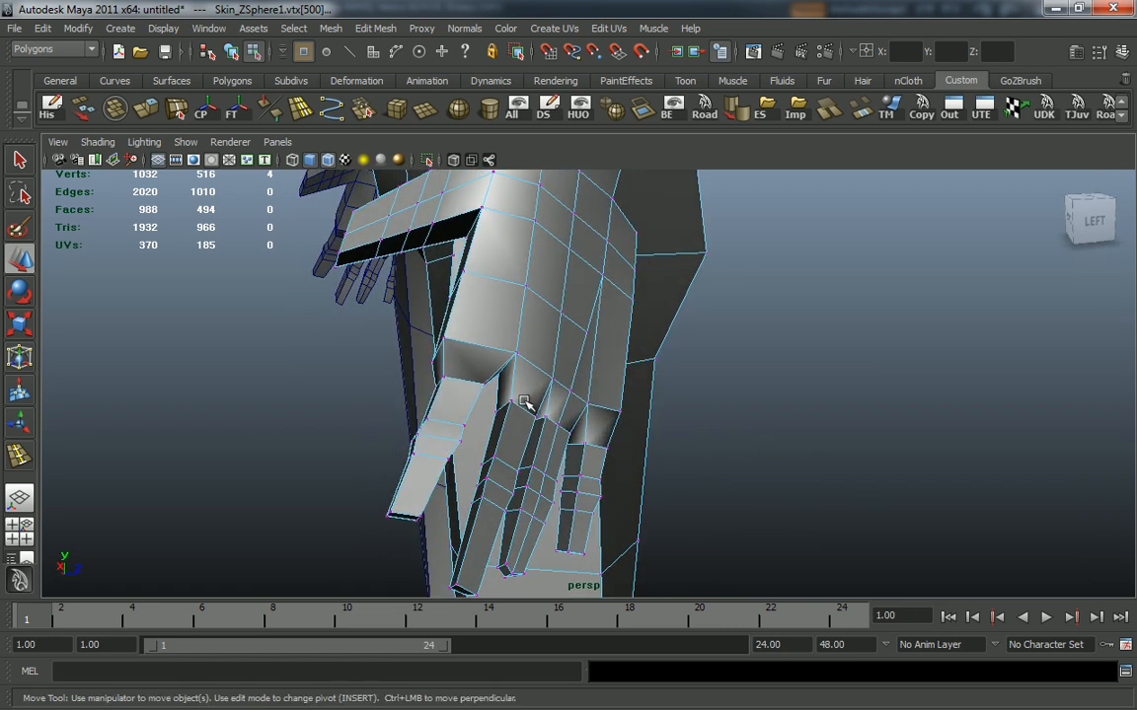
Step: Select the edge loop at the base of the index finger and scale it
{"action": "key", "text": "F10"}
{"action": "left_click_drag", "start_coordinate": [510, 387], "coordinate": [451, 400], "text": "alt"}
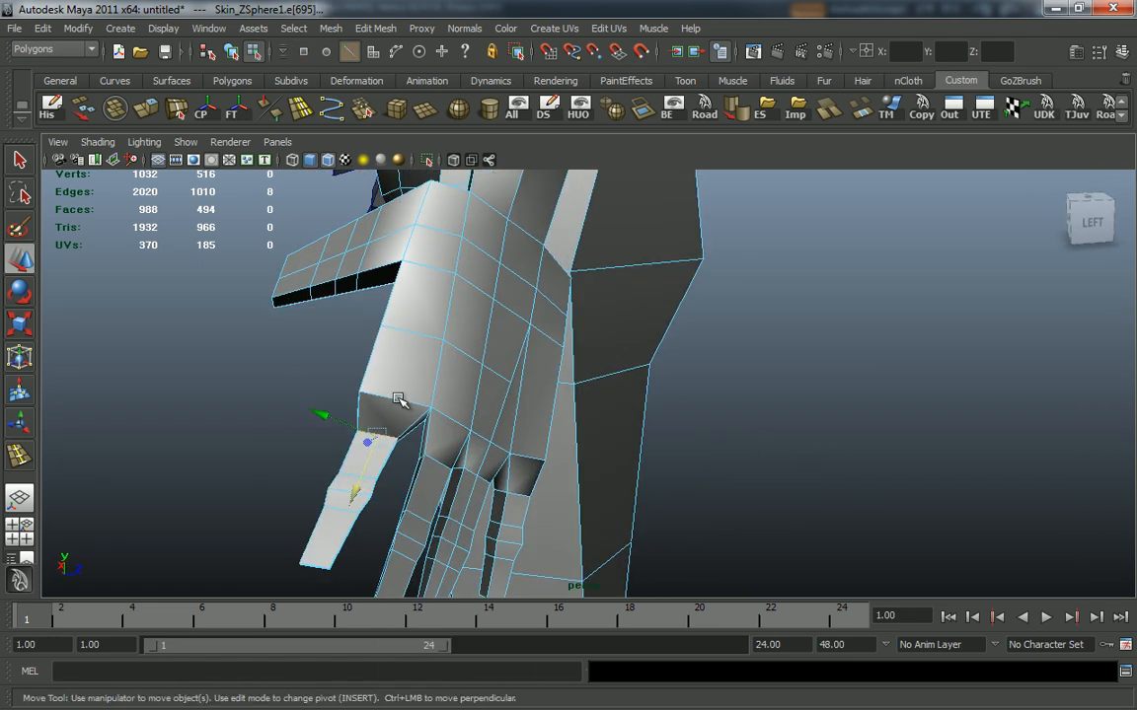
{"action": "double_click", "coordinate": [381, 434]}
{"action": "key", "text": "r"}
{"action": "left_click_drag", "start_coordinate": [437, 453], "coordinate": [482, 419], "text": "alt"}
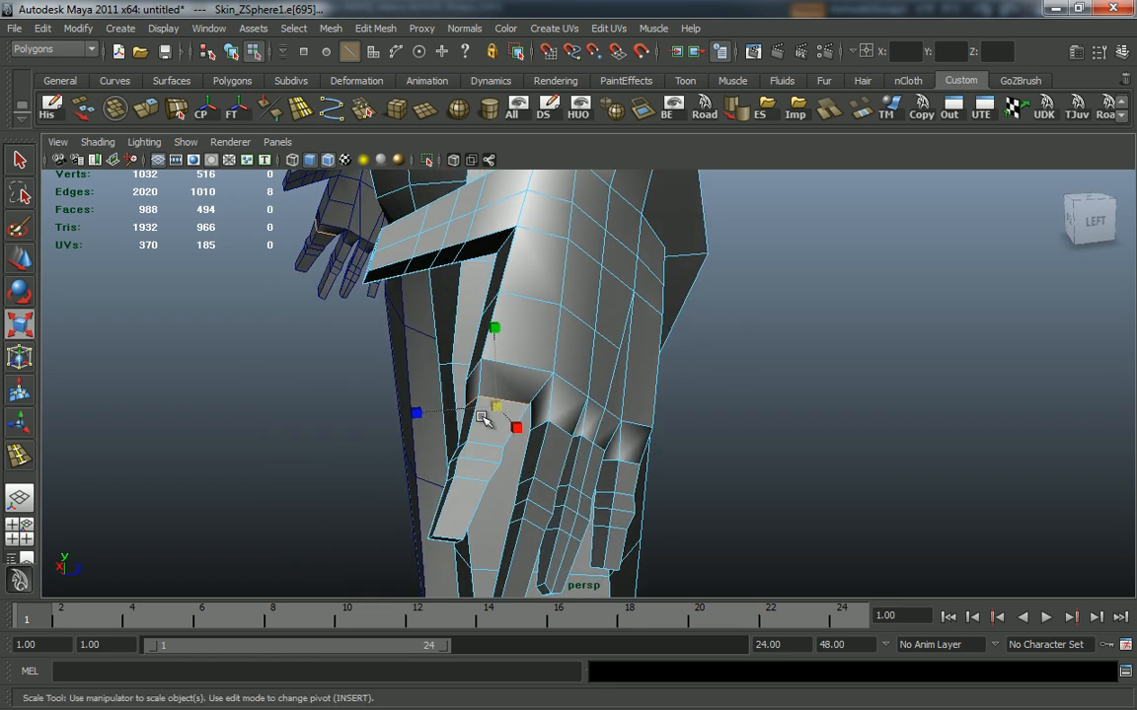
Step: Select the edge loop at the base of the middle finger and scale it
{"action": "double_click", "coordinate": [576, 428]}
{"action": "left_click_drag", "start_coordinate": [575, 428], "coordinate": [538, 437], "text": "alt"}
{"action": "left_click_drag", "start_coordinate": [349, 424], "coordinate": [339, 444], "text": "alt"}
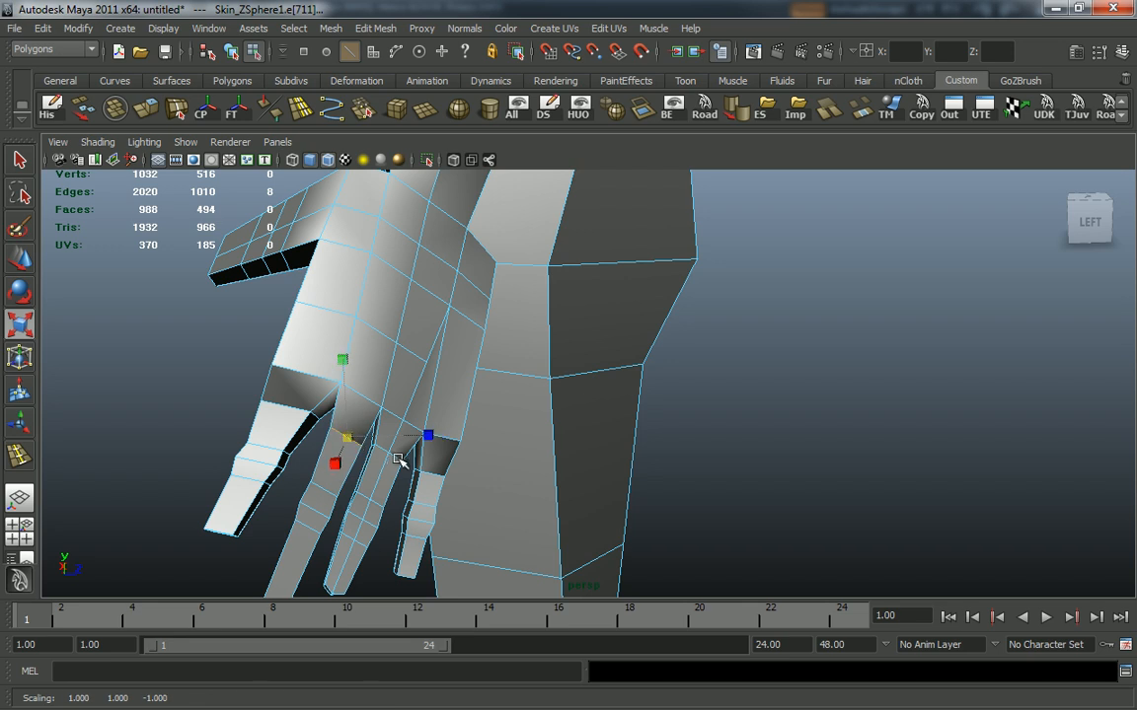
{"action": "key", "text": "q"}
{"action": "left_click_drag", "start_coordinate": [387, 454], "coordinate": [567, 415]}
Step: Select vertices on the foot and move them to refine its shape
{"action": "right_click_drag", "start_coordinate": [683, 321], "coordinate": [659, 434], "text": "alt"}
{"action": "middle_click_drag", "start_coordinate": [667, 496], "coordinate": [641, 360], "text": "alt"}
{"action": "right_click_drag", "start_coordinate": [641, 360], "coordinate": [728, 394], "text": "alt"}
{"action": "middle_click_drag", "start_coordinate": [730, 396], "coordinate": [769, 310], "text": "alt"}
{"action": "right_click_drag", "start_coordinate": [690, 414], "coordinate": [748, 439], "text": "alt"}
{"action": "left_click_drag", "start_coordinate": [729, 466], "coordinate": [756, 505], "text": "alt"}
{"action": "middle_click_drag", "start_coordinate": [745, 503], "coordinate": [726, 400], "text": "alt"}
{"action": "right_click_drag", "start_coordinate": [727, 400], "coordinate": [758, 397], "text": "alt"}
{"action": "middle_click_drag", "start_coordinate": [663, 360], "coordinate": [631, 468], "text": "alt"}
{"action": "left_click_drag", "start_coordinate": [629, 467], "coordinate": [648, 514], "text": "alt"}
{"action": "right_click_drag", "start_coordinate": [609, 388], "coordinate": [554, 385]}
{"action": "left_click_drag", "start_coordinate": [554, 386], "coordinate": [580, 425], "text": "alt"}
{"action": "left_click_drag", "start_coordinate": [690, 515], "coordinate": [690, 515]}
{"action": "left_click_drag", "start_coordinate": [671, 498], "coordinate": [708, 512], "text": "alt"}
{"action": "key", "text": "w"}
{"action": "left_click_drag", "start_coordinate": [589, 479], "coordinate": [426, 369]}
Step: Adjust further vertices around the front end of the foot
{"action": "left_click_drag", "start_coordinate": [515, 476], "coordinate": [553, 363], "text": "alt"}
{"action": "right_click_drag", "start_coordinate": [632, 522], "coordinate": [675, 582], "text": "alt"}
{"action": "middle_click_drag", "start_coordinate": [582, 478], "coordinate": [645, 428], "text": "alt"}
{"action": "right_click_drag", "start_coordinate": [642, 434], "coordinate": [619, 533], "text": "alt"}
{"action": "left_click_drag", "start_coordinate": [567, 494], "coordinate": [589, 509], "text": "alt"}
{"action": "mouse_move", "coordinate": [511, 475]}
{"action": "left_mouse_down", "text": "alt"}
{"action": "mouse_move", "coordinate": [493, 441]}
{"action": "mouse_move", "coordinate": [541, 475]}
{"action": "mouse_move", "coordinate": [508, 488]}
{"action": "left_mouse_up", "text": "alt"}
{"action": "left_click_drag", "start_coordinate": [495, 533], "coordinate": [495, 531]}
{"action": "left_click_drag", "start_coordinate": [496, 531], "coordinate": [521, 444], "text": "alt"}
Step: Split the inner front face of the foot vertically and connect the cut's upper end back across the top of the foot
{"action": "right_click_drag", "start_coordinate": [521, 444], "coordinate": [515, 397]}
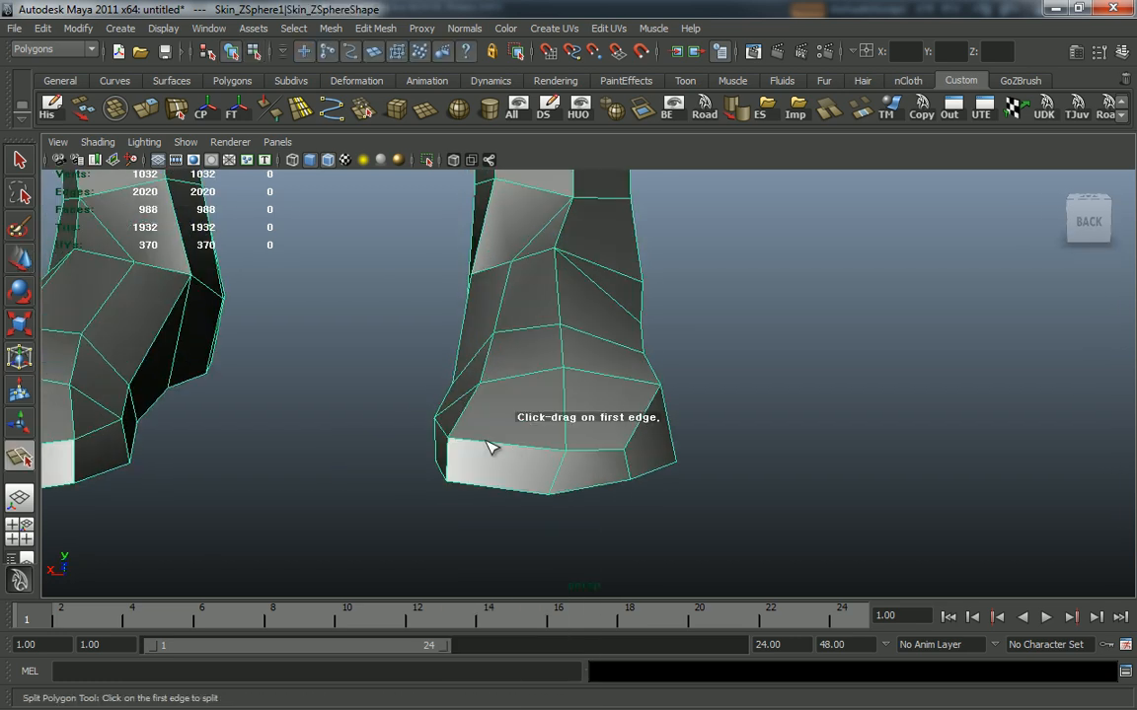
{"action": "left_click", "coordinate": [503, 445]}
{"action": "left_click_drag", "start_coordinate": [504, 449], "coordinate": [557, 389], "text": "alt"}
{"action": "left_click_drag", "start_coordinate": [372, 435], "coordinate": [527, 413], "text": "alt"}
{"action": "key", "text": "Return"}
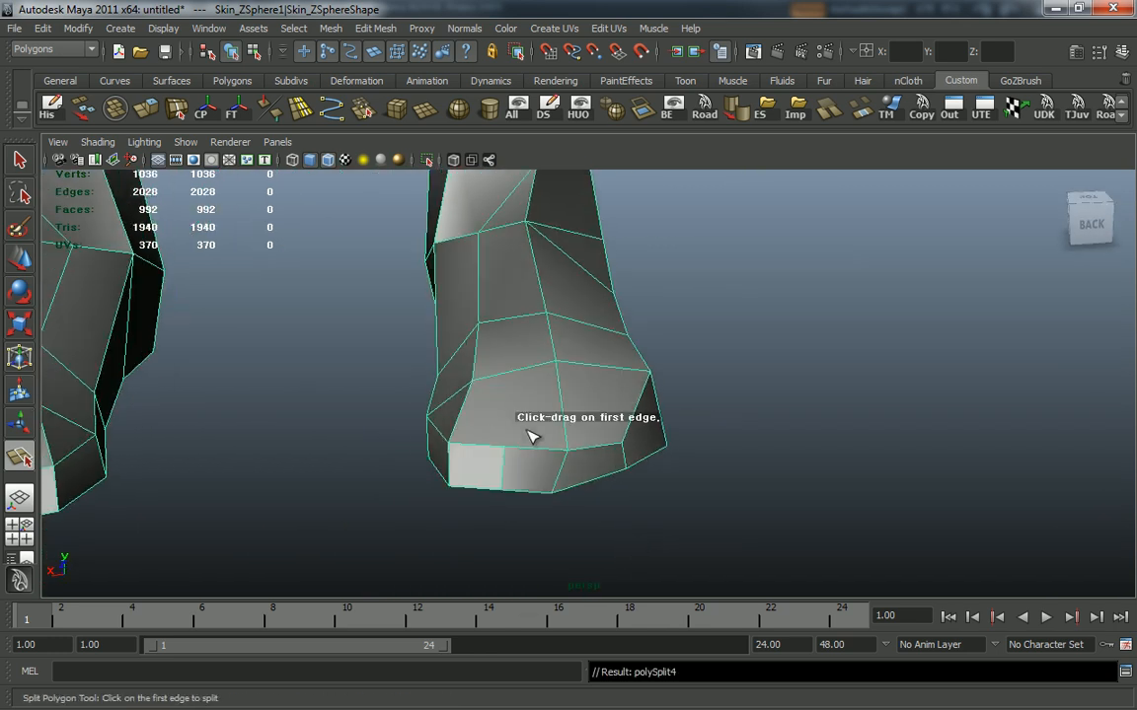
{"action": "left_click", "coordinate": [504, 412]}
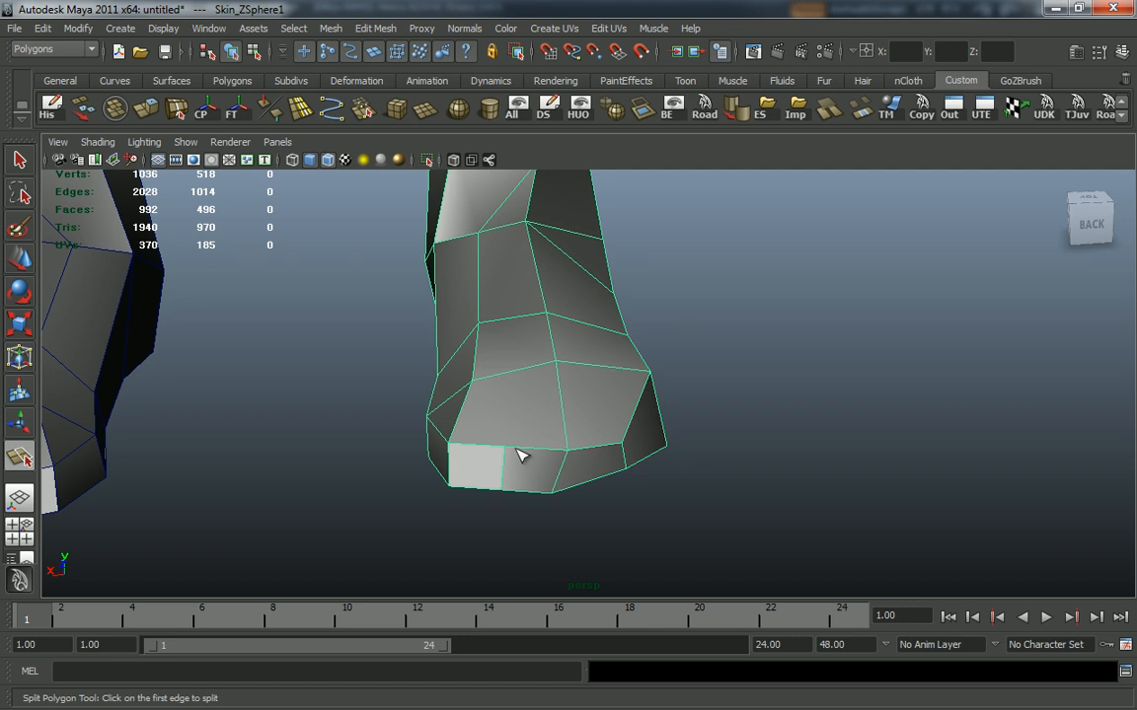
{"action": "left_click", "coordinate": [471, 406]}
{"action": "key", "text": "Return"}
Step: Split the foot's top face from its outer side corner to the front edge, and try continuing down the front face
{"action": "left_click_drag", "start_coordinate": [590, 414], "coordinate": [555, 427], "text": "alt"}
{"action": "left_click_drag", "start_coordinate": [646, 476], "coordinate": [597, 466], "text": "alt"}
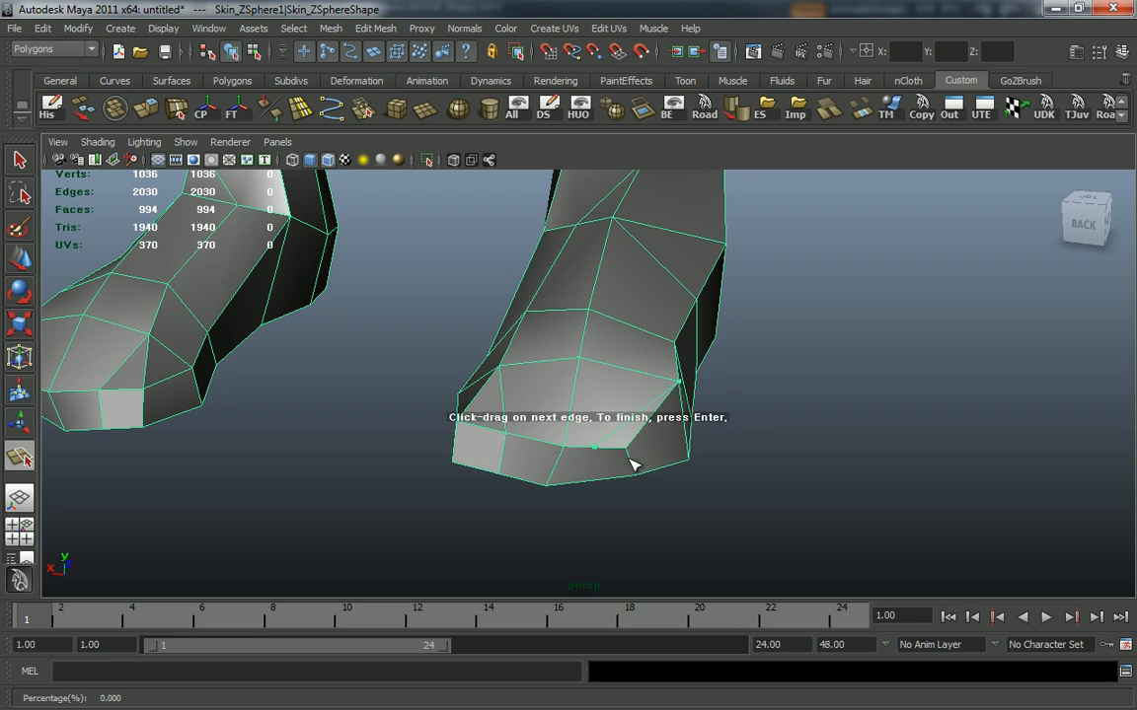
{"action": "key", "text": "Return"}
{"action": "left_click_drag", "start_coordinate": [629, 464], "coordinate": [628, 388], "text": "alt"}
{"action": "key", "text": "Return"}
{"action": "mouse_move", "coordinate": [681, 460]}
{"action": "left_mouse_down", "text": "alt"}
{"action": "mouse_move", "coordinate": [672, 528]}
{"action": "mouse_move", "coordinate": [694, 462]}
{"action": "left_mouse_up", "text": "alt"}
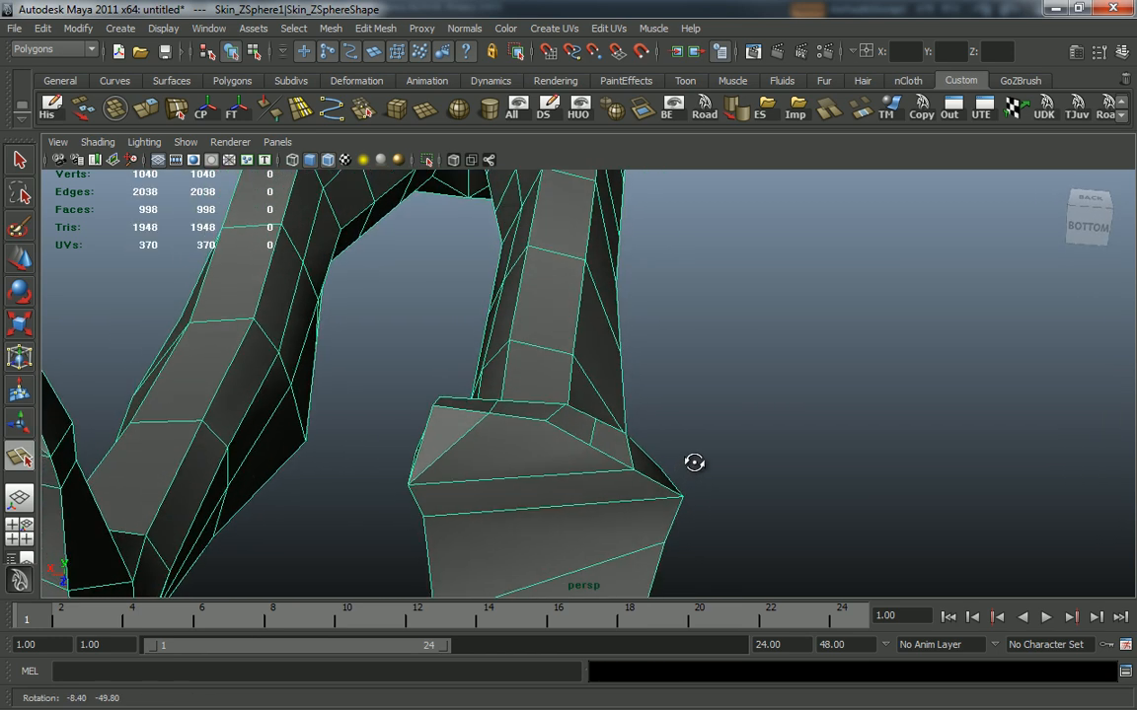
Step: Split the outer front face of the foot vertically from its upper edge to its lower edge
{"action": "left_click_drag", "start_coordinate": [612, 466], "coordinate": [599, 530], "text": "alt"}
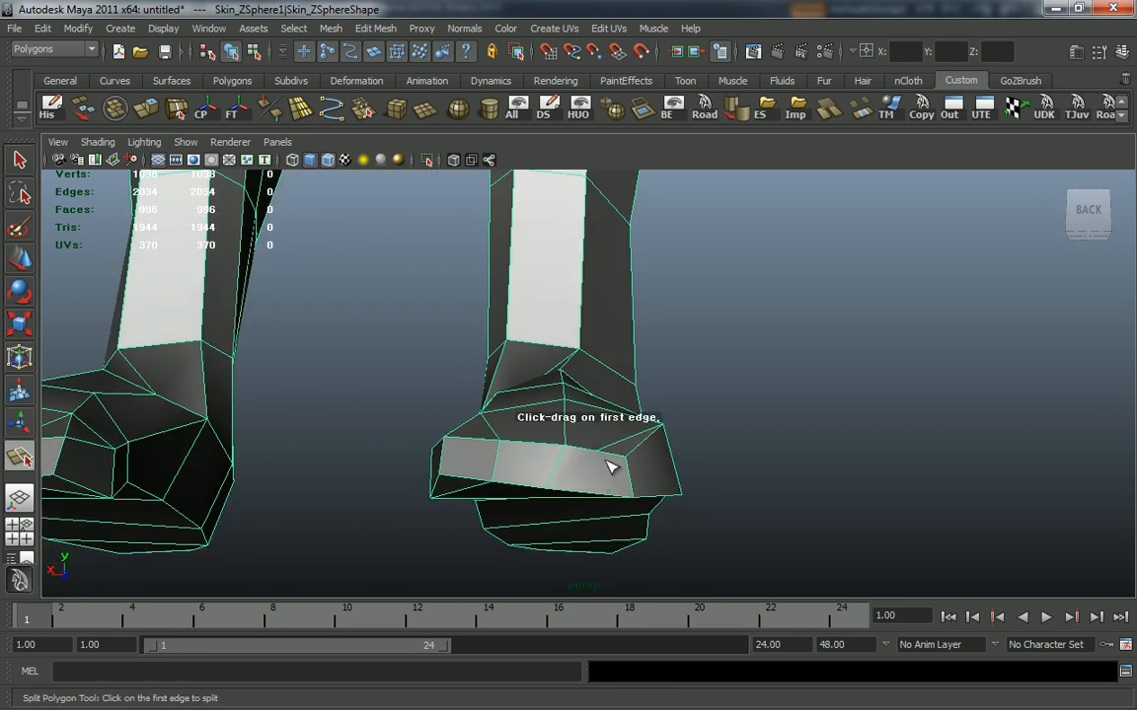
{"action": "left_click", "coordinate": [605, 460]}
{"action": "left_click_drag", "start_coordinate": [606, 460], "coordinate": [716, 399], "text": "alt"}
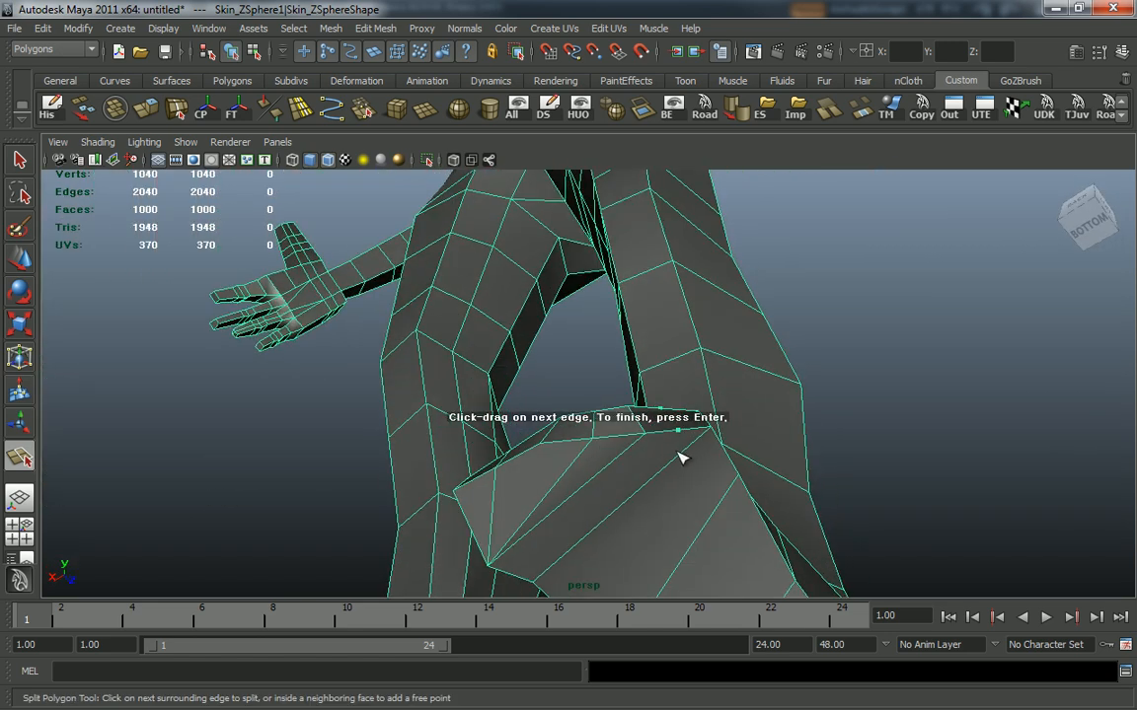
{"action": "key", "text": "Return"}
Step: Select the faces along the front edge of the foot and try extruding them as one connected group
{"action": "left_click_drag", "start_coordinate": [780, 515], "coordinate": [773, 555], "text": "alt"}
{"action": "left_click_drag", "start_coordinate": [708, 456], "coordinate": [642, 507], "text": "alt"}
{"action": "key", "text": "q"}
{"action": "right_click_drag", "start_coordinate": [646, 415], "coordinate": [647, 456]}
{"action": "left_click", "coordinate": [644, 420]}
{"action": "left_click", "coordinate": [601, 437], "text": "shift"}
{"action": "left_click", "coordinate": [470, 451], "text": "shift"}
{"action": "mouse_move", "coordinate": [538, 452]}
{"action": "left_mouse_down", "text": "alt"}
{"action": "mouse_move", "coordinate": [591, 472]}
{"action": "mouse_move", "coordinate": [558, 444]}
{"action": "left_mouse_up", "text": "alt"}
{"action": "right_click_drag", "start_coordinate": [557, 433], "coordinate": [488, 418], "text": "shift"}
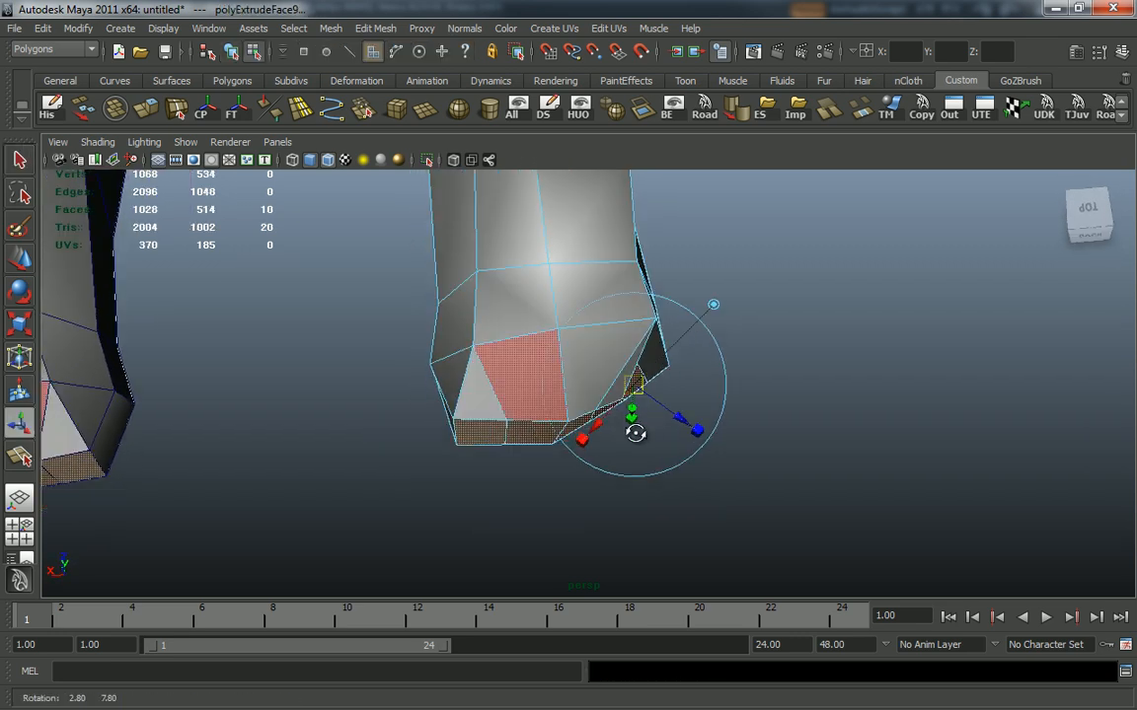
{"action": "left_click_drag", "start_coordinate": [639, 405], "coordinate": [666, 380]}
{"action": "key", "text": "ctrl+z"}
{"action": "left_click_drag", "start_coordinate": [740, 414], "coordinate": [694, 343], "text": "alt"}
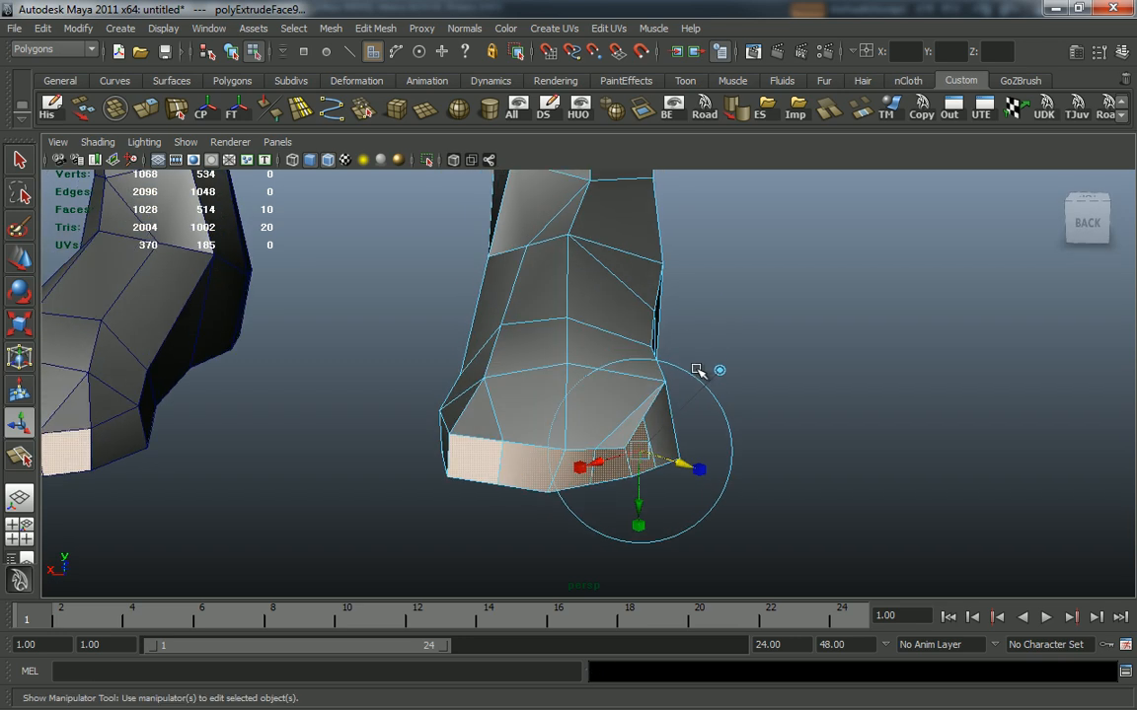
Step: Set extrusions to treat faces separately and undo the connected extrusion of the foot's front faces
{"action": "left_click", "coordinate": [375, 28]}
{"action": "left_click", "coordinate": [380, 50]}
{"action": "left_click_drag", "start_coordinate": [621, 232], "coordinate": [681, 326], "text": "alt"}
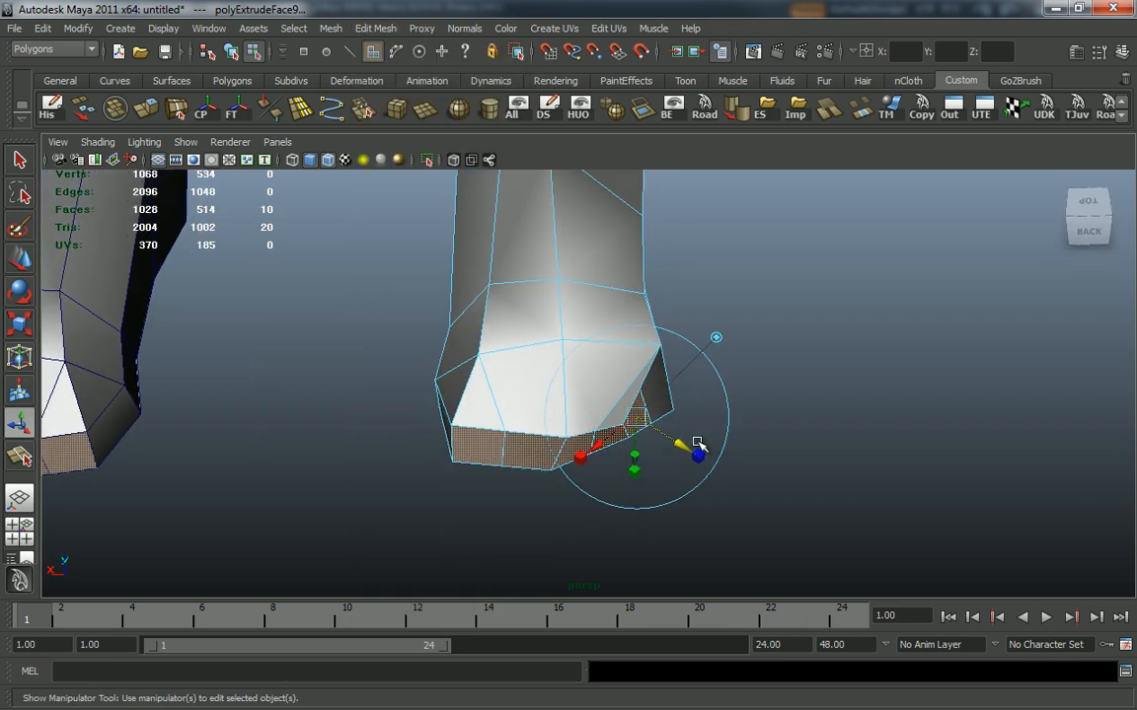
{"action": "left_click_drag", "start_coordinate": [681, 446], "coordinate": [658, 427]}
{"action": "key", "text": "ctrl+z"}
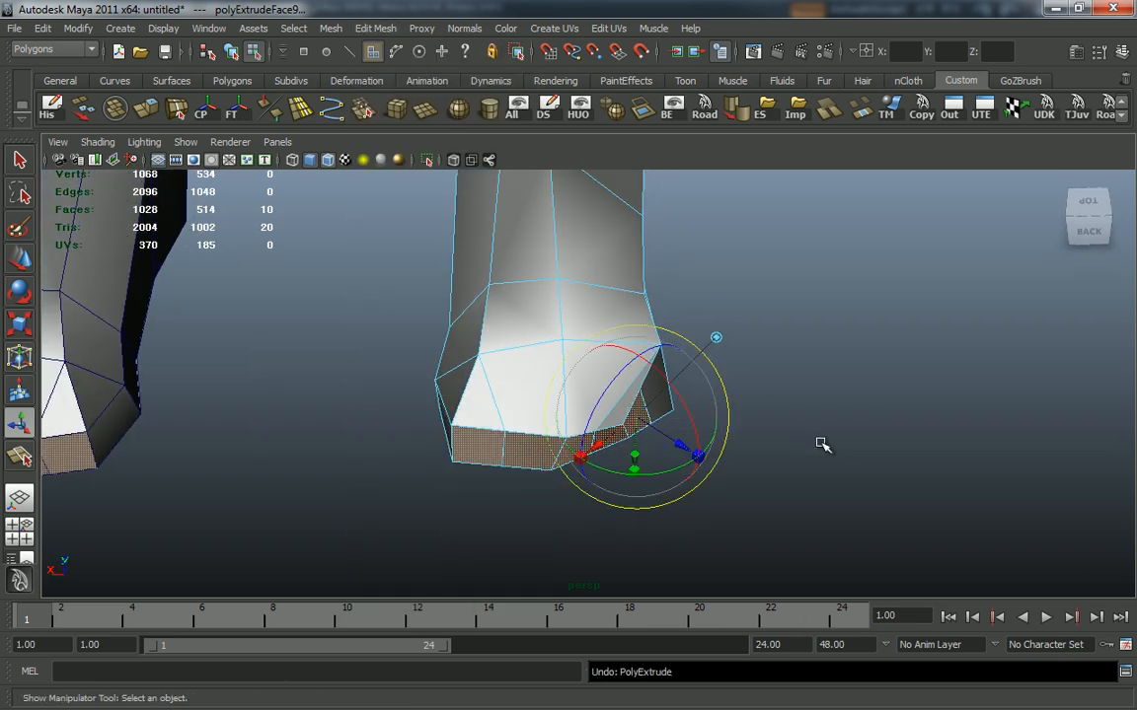
{"action": "key", "text": "ctrl+z"}
{"action": "key", "text": "ctrl+z"}
{"action": "left_click", "coordinate": [710, 441]}
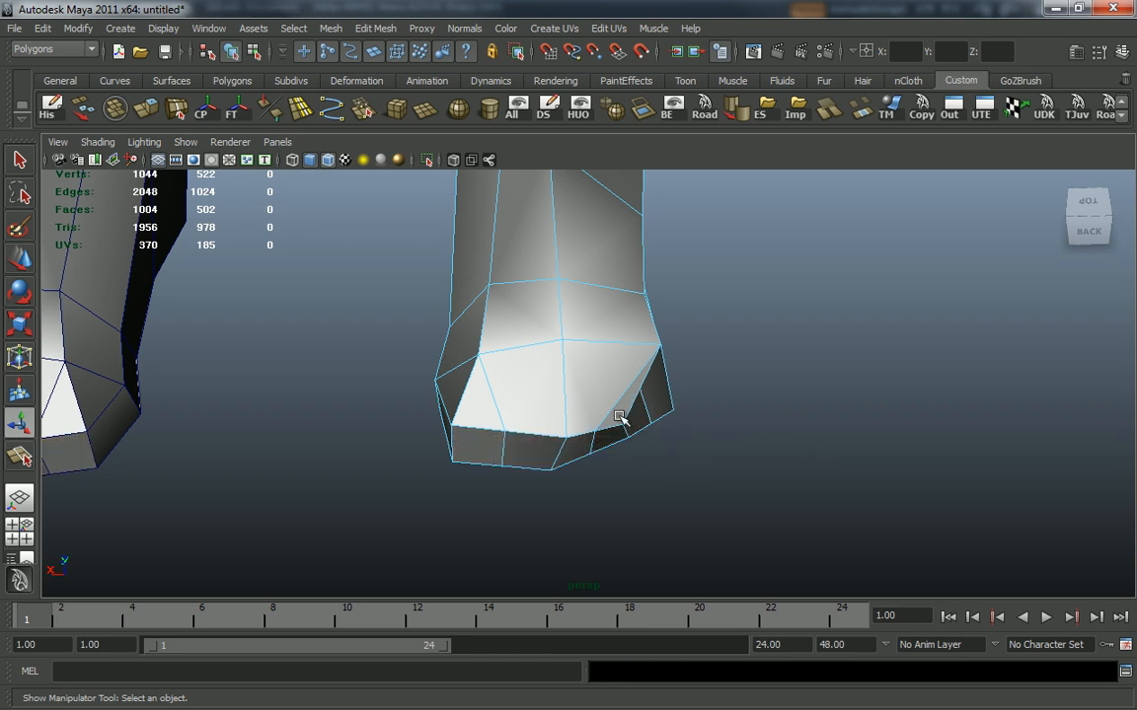
{"action": "left_click", "coordinate": [388, 27]}
Step: Extrude the five front faces of the foot individually and scale them inward to about 0.77
{"action": "left_click_drag", "start_coordinate": [721, 281], "coordinate": [735, 350], "text": "alt"}
{"action": "left_click", "coordinate": [647, 428]}
{"action": "left_click", "coordinate": [605, 449], "text": "shift"}
{"action": "left_click", "coordinate": [523, 447], "text": "shift"}
{"action": "left_click", "coordinate": [484, 440], "text": "shift"}
{"action": "left_click_drag", "start_coordinate": [508, 445], "coordinate": [582, 442], "text": "alt"}
{"action": "right_click_drag", "start_coordinate": [561, 435], "coordinate": [482, 416], "text": "shift"}
{"action": "left_click_drag", "start_coordinate": [666, 442], "coordinate": [701, 453], "text": "alt"}
{"action": "key", "text": "ctrl+z"}
{"action": "left_click_drag", "start_coordinate": [642, 422], "coordinate": [627, 415]}
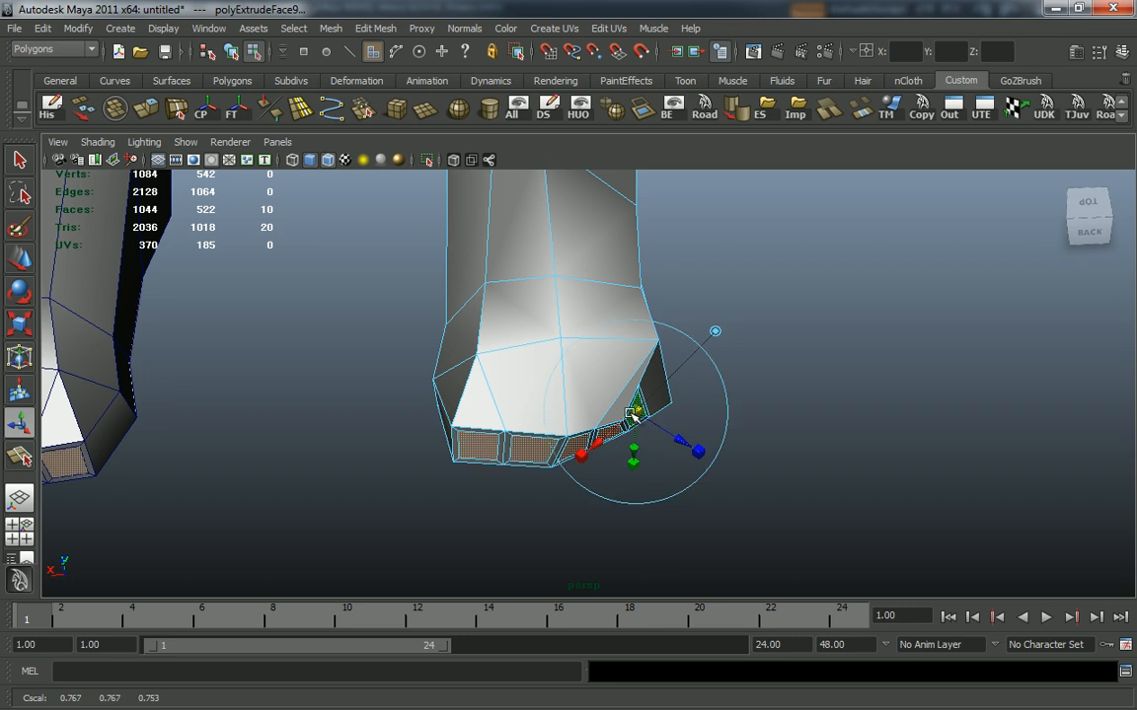
Step: Extrude the inset front faces again and pull them forward to form the toes, then return to object selection
{"action": "key", "text": "g"}
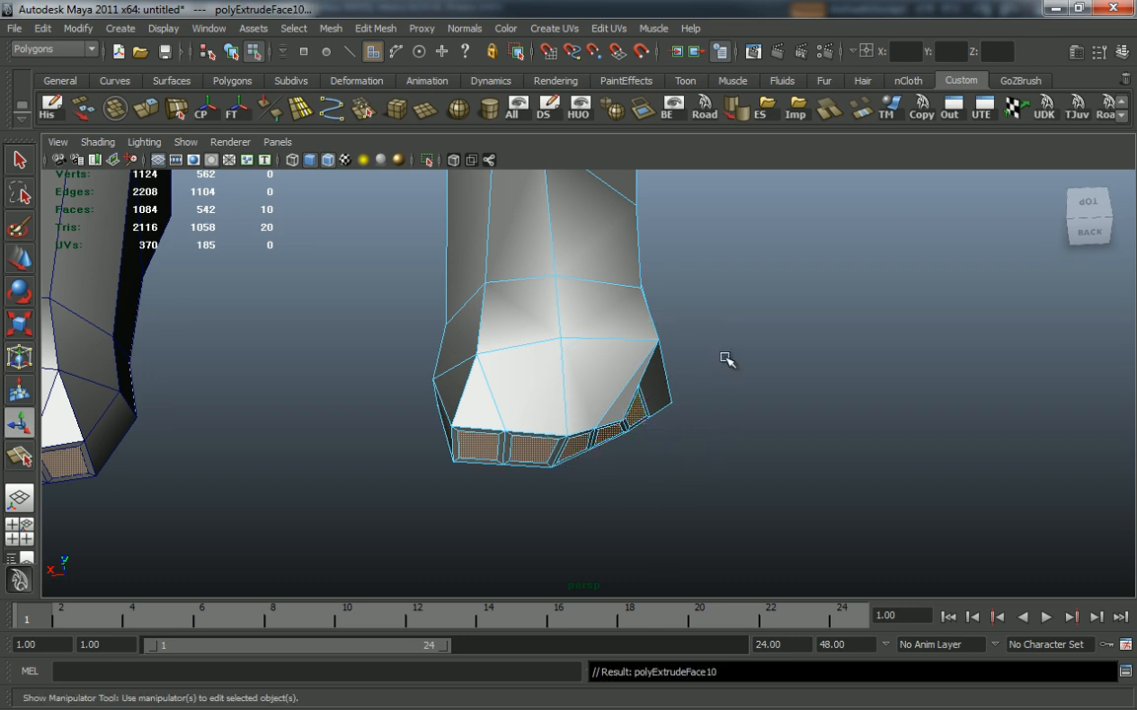
{"action": "right_click_drag", "start_coordinate": [530, 362], "coordinate": [425, 370], "text": "alt"}
{"action": "right_click_drag", "start_coordinate": [498, 429], "coordinate": [560, 449], "text": "alt"}
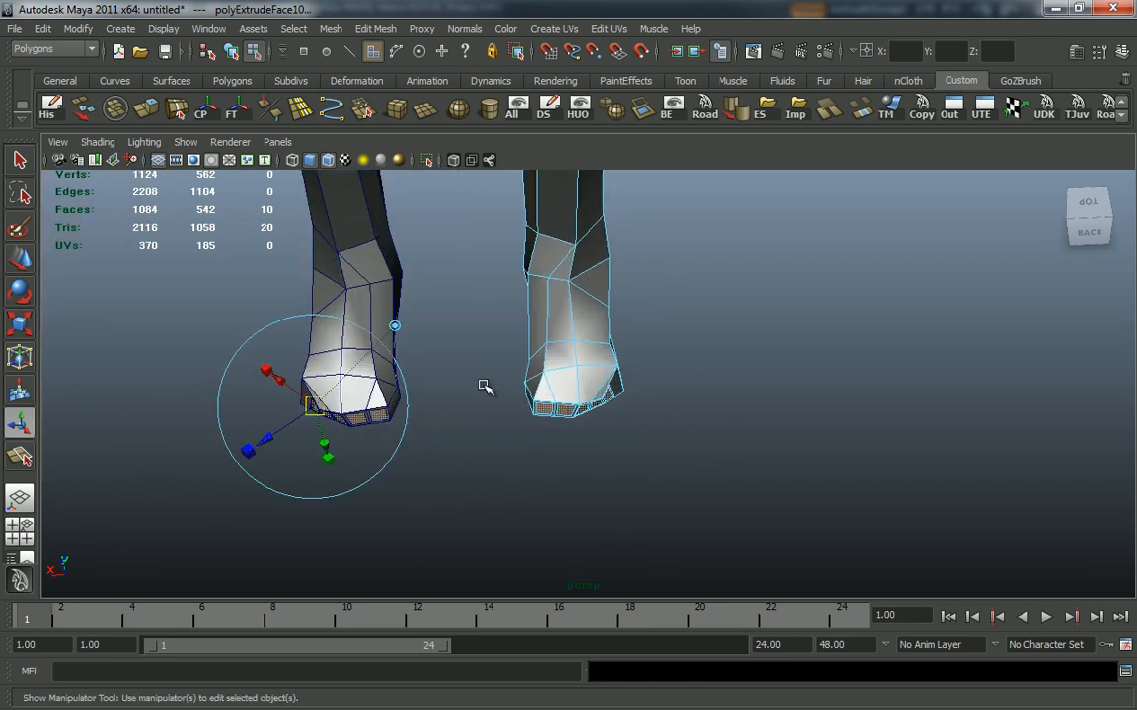
{"action": "left_click", "coordinate": [395, 328]}
{"action": "left_click_drag", "start_coordinate": [350, 381], "coordinate": [513, 384]}
{"action": "right_click_drag", "start_coordinate": [596, 406], "coordinate": [434, 446]}
Step: Insert edge loops across the finger beside the little finger
{"action": "left_click_drag", "start_coordinate": [435, 446], "coordinate": [654, 403], "text": "alt"}
{"action": "right_click_drag", "start_coordinate": [654, 403], "coordinate": [571, 422], "text": "alt"}
{"action": "middle_click_drag", "start_coordinate": [571, 422], "coordinate": [535, 552], "text": "alt"}
{"action": "right_click_drag", "start_coordinate": [535, 552], "coordinate": [590, 553], "text": "alt"}
{"action": "left_click_drag", "start_coordinate": [590, 552], "coordinate": [714, 525], "text": "alt"}
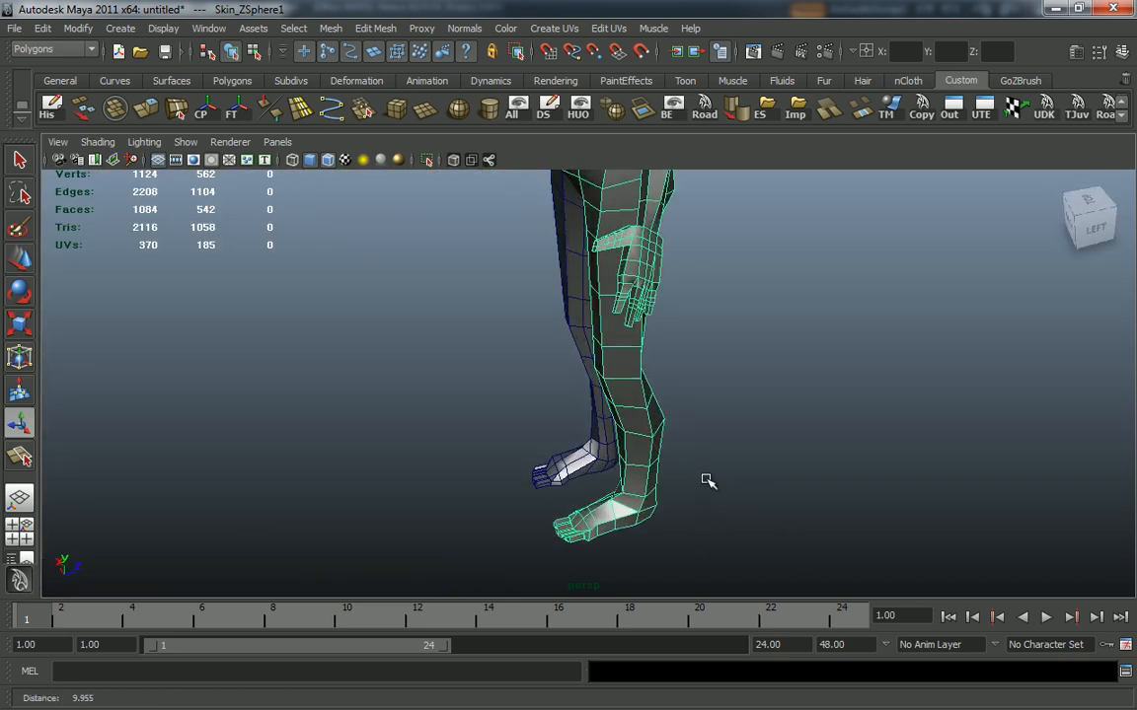
{"action": "right_click_drag", "start_coordinate": [713, 525], "coordinate": [738, 518], "text": "alt"}
{"action": "middle_click_drag", "start_coordinate": [738, 518], "coordinate": [667, 562], "text": "alt"}
{"action": "right_click_drag", "start_coordinate": [667, 562], "coordinate": [819, 490], "text": "alt"}
{"action": "left_click_drag", "start_coordinate": [819, 490], "coordinate": [542, 395], "text": "alt"}
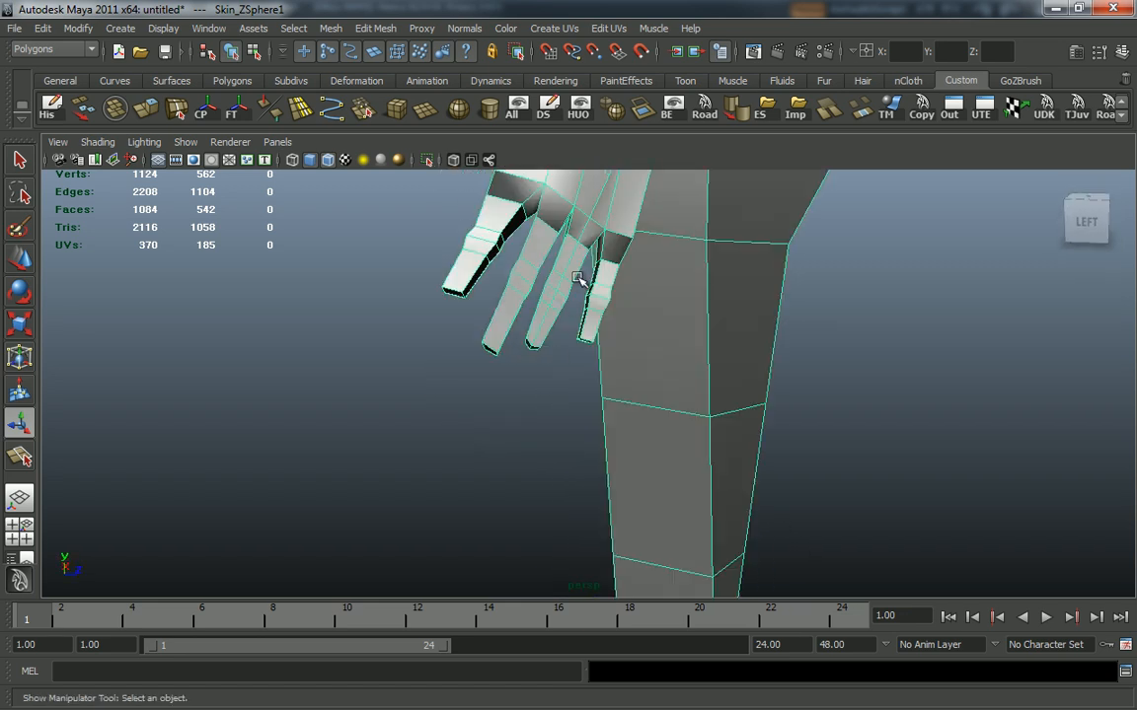
{"action": "right_click_drag", "start_coordinate": [571, 295], "coordinate": [555, 348], "text": "alt"}
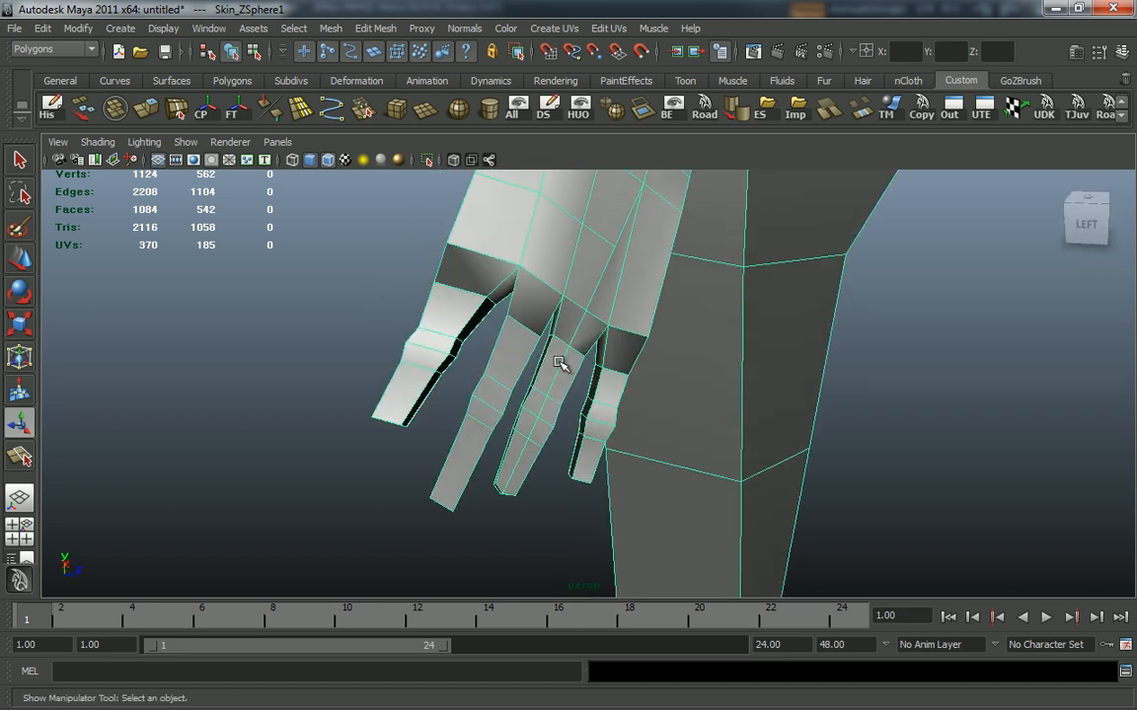
{"action": "left_click_drag", "start_coordinate": [566, 371], "coordinate": [585, 446], "text": "alt"}
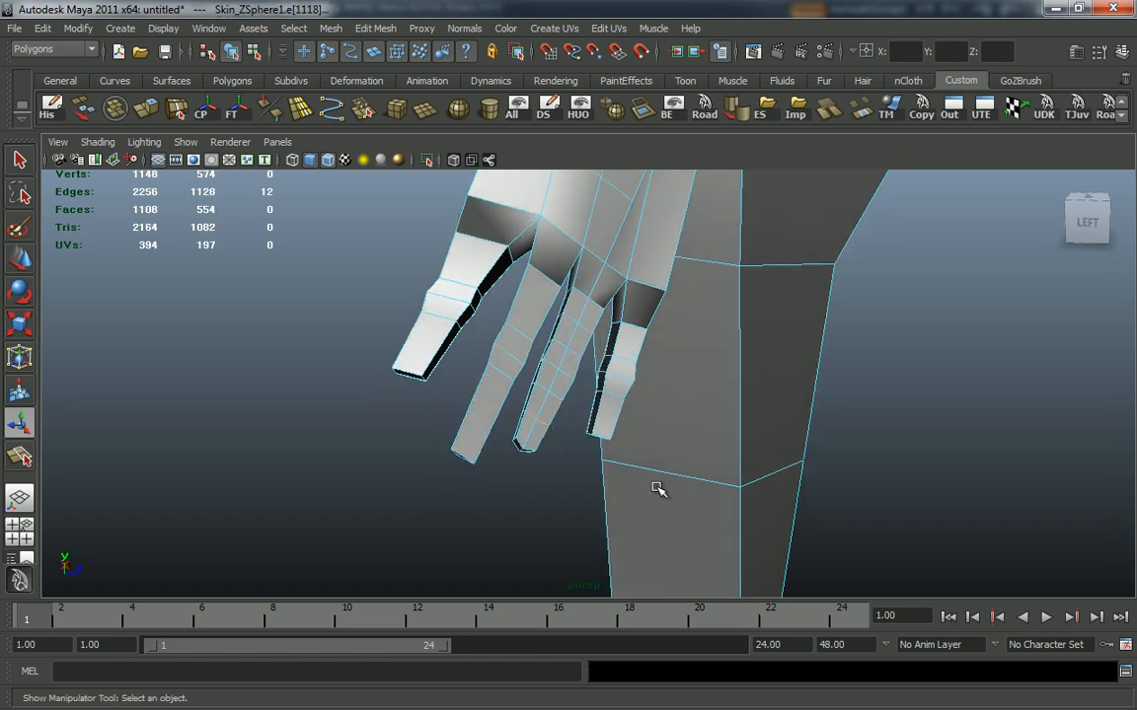
Step: Select the vertex above the two outer fingers on the back of the hand and try snapping it to the adjacent vertex
{"action": "left_click_drag", "start_coordinate": [653, 485], "coordinate": [583, 480], "text": "alt"}
{"action": "middle_click_drag", "start_coordinate": [515, 402], "coordinate": [485, 447], "text": "alt"}
{"action": "left_click_drag", "start_coordinate": [505, 425], "coordinate": [484, 430], "text": "alt"}
{"action": "right_click_drag", "start_coordinate": [487, 402], "coordinate": [432, 399]}
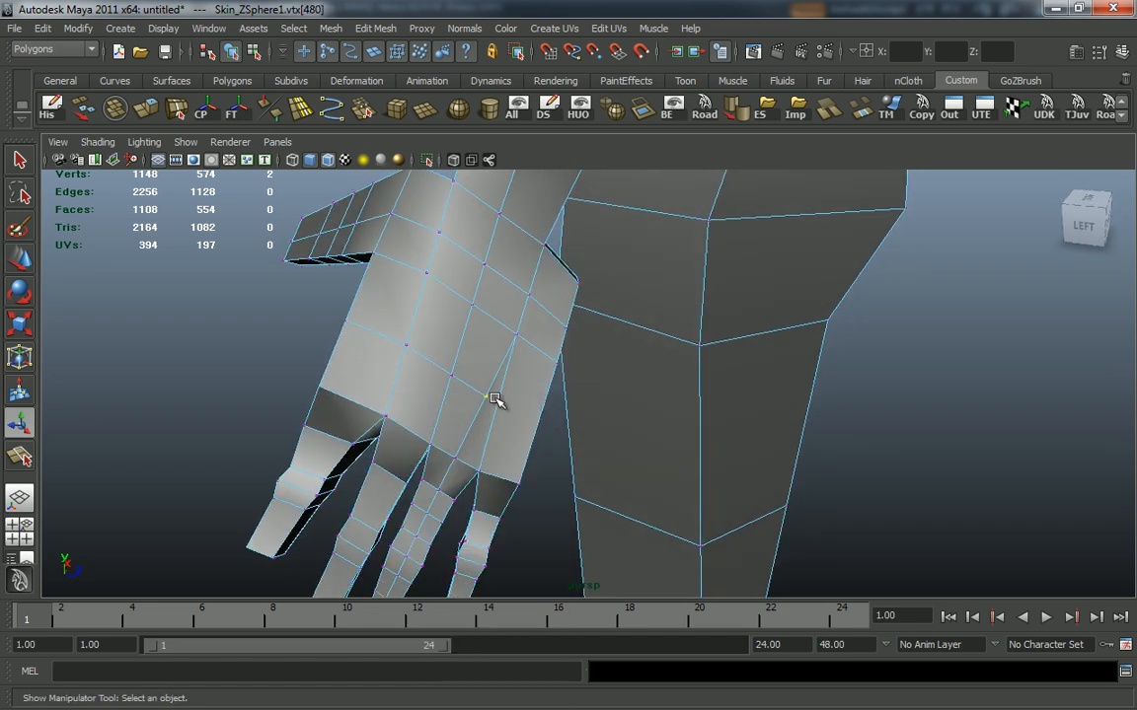
{"action": "left_click", "coordinate": [492, 398]}
{"action": "key", "text": "w"}
{"action": "left_click", "coordinate": [485, 399]}
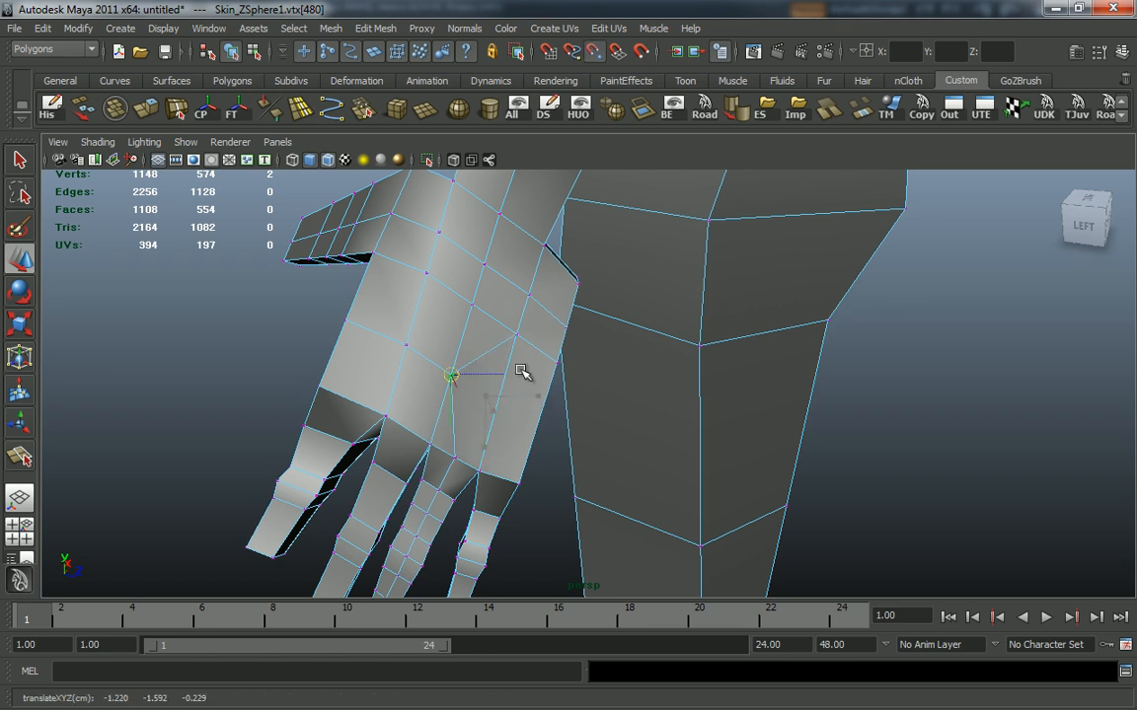
Step: Split the faces on the back of the hand above the two outer fingers, starting from the existing vertex there
{"action": "left_click_drag", "start_coordinate": [566, 358], "coordinate": [438, 352], "text": "alt"}
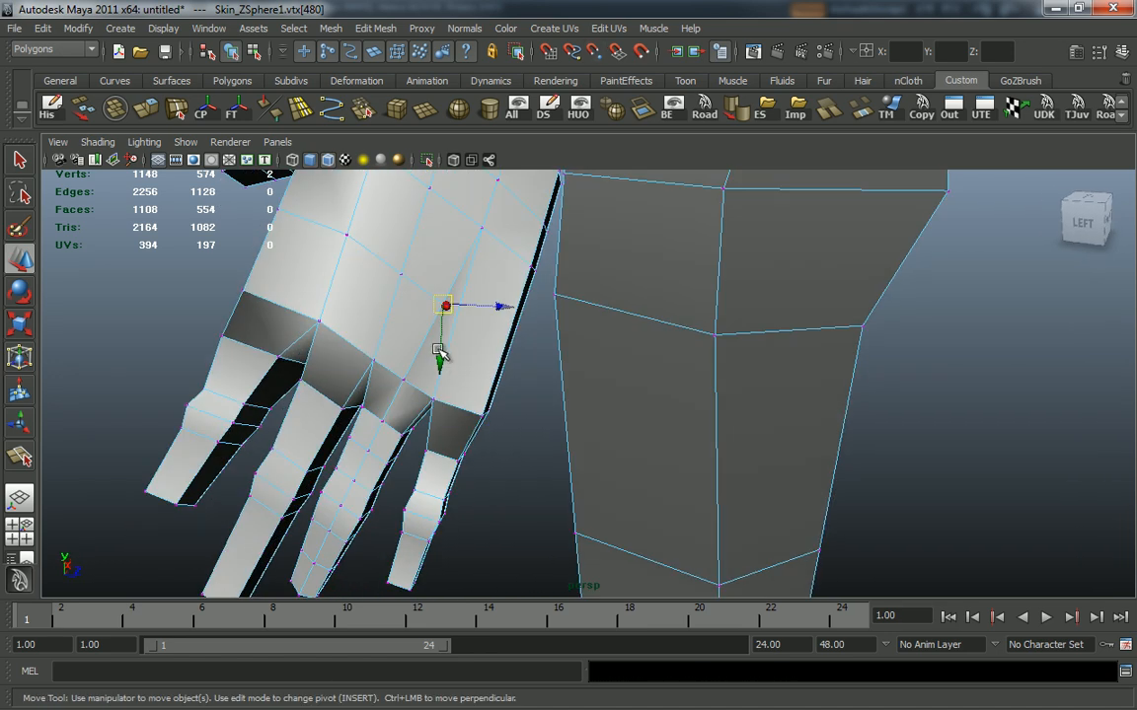
{"action": "right_click_drag", "start_coordinate": [431, 345], "coordinate": [442, 316], "text": "shift"}
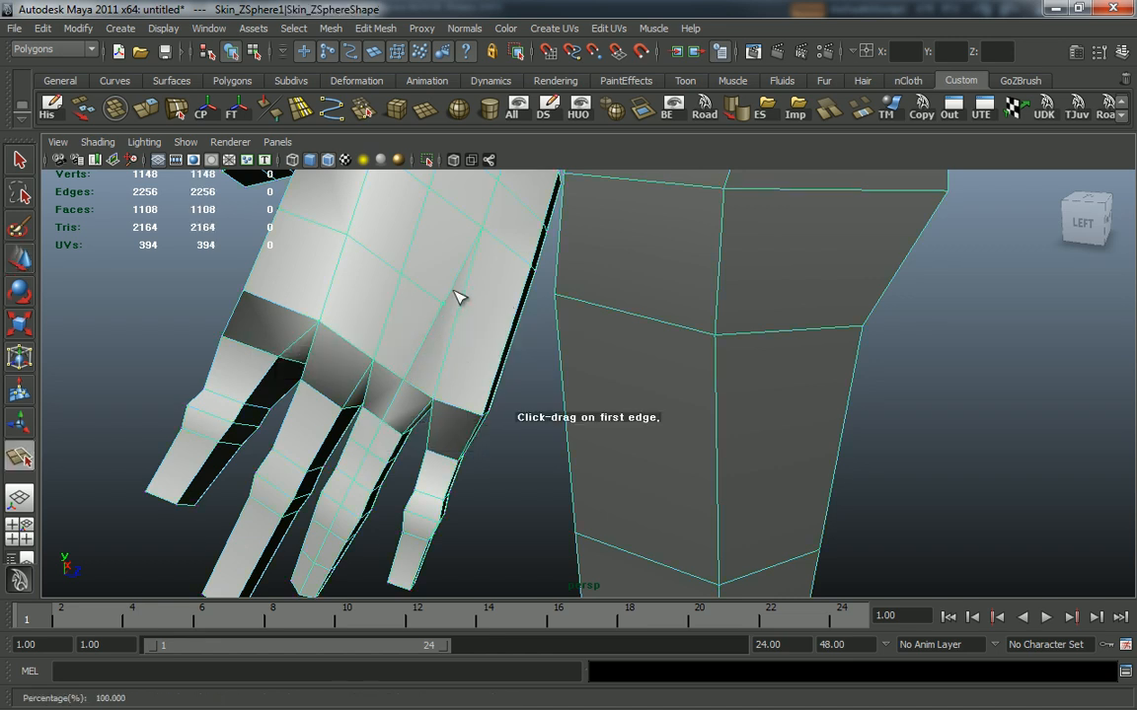
{"action": "left_click_drag", "start_coordinate": [495, 323], "coordinate": [329, 294], "text": "alt"}
{"action": "key", "text": "Return"}
{"action": "right_click_drag", "start_coordinate": [378, 264], "coordinate": [375, 242]}
{"action": "left_click", "coordinate": [363, 256]}
{"action": "left_click_drag", "start_coordinate": [401, 278], "coordinate": [441, 287], "text": "alt"}
Step: Clean up the vertices around the new cut behind the outer fingers' knuckles and return to object selection
{"action": "right_click", "coordinate": [416, 286]}
{"action": "right_click_drag", "start_coordinate": [415, 286], "coordinate": [259, 237]}
{"action": "key", "text": "q"}
{"action": "left_click_drag", "start_coordinate": [435, 295], "coordinate": [519, 287], "text": "alt"}
{"action": "key", "text": "w"}
{"action": "right_click_drag", "start_coordinate": [398, 285], "coordinate": [454, 260], "text": "shift"}
{"action": "left_click_drag", "start_coordinate": [454, 259], "coordinate": [477, 305], "text": "alt"}
{"action": "right_click_drag", "start_coordinate": [464, 307], "coordinate": [501, 288]}
{"action": "left_click_drag", "start_coordinate": [501, 288], "coordinate": [536, 378], "text": "alt"}
Step: Examine the fingers, hand, arm and overall body shape from several angles
{"action": "right_click_drag", "start_coordinate": [536, 377], "coordinate": [450, 320], "text": "alt"}
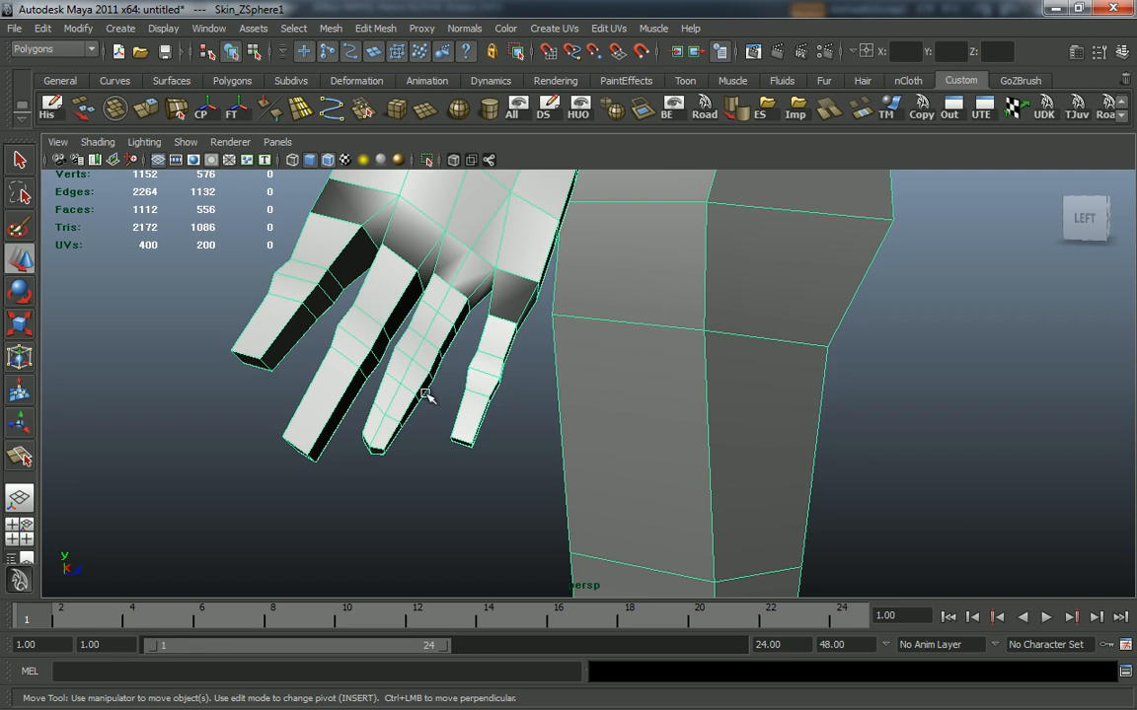
{"action": "right_click_drag", "start_coordinate": [496, 406], "coordinate": [442, 387], "text": "alt"}
{"action": "middle_click_drag", "start_coordinate": [483, 425], "coordinate": [529, 257], "text": "alt"}
{"action": "left_click_drag", "start_coordinate": [533, 380], "coordinate": [663, 395], "text": "alt"}
{"action": "middle_click_drag", "start_coordinate": [656, 306], "coordinate": [640, 245], "text": "alt"}
{"action": "right_click_drag", "start_coordinate": [640, 246], "coordinate": [584, 296], "text": "alt"}
{"action": "middle_click_drag", "start_coordinate": [592, 538], "coordinate": [659, 355], "text": "alt"}
{"action": "right_click_drag", "start_coordinate": [641, 464], "coordinate": [709, 474], "text": "alt"}
{"action": "left_click_drag", "start_coordinate": [592, 296], "coordinate": [649, 382], "text": "alt"}
{"action": "middle_click_drag", "start_coordinate": [632, 373], "coordinate": [629, 478], "text": "alt"}
{"action": "right_click_drag", "start_coordinate": [630, 477], "coordinate": [557, 448], "text": "alt"}
{"action": "left_click_drag", "start_coordinate": [645, 388], "coordinate": [728, 399], "text": "alt"}
{"action": "middle_click_drag", "start_coordinate": [525, 180], "coordinate": [540, 292], "text": "alt"}
{"action": "right_click_drag", "start_coordinate": [541, 292], "coordinate": [503, 286], "text": "alt"}
{"action": "left_click_drag", "start_coordinate": [557, 331], "coordinate": [656, 314], "text": "alt"}
{"action": "middle_click_drag", "start_coordinate": [574, 180], "coordinate": [552, 399], "text": "alt"}
{"action": "left_click_drag", "start_coordinate": [592, 402], "coordinate": [832, 427], "text": "alt"}
{"action": "right_click_drag", "start_coordinate": [831, 426], "coordinate": [768, 375], "text": "alt"}
{"action": "left_click_drag", "start_coordinate": [768, 375], "coordinate": [755, 363], "text": "alt"}
{"action": "right_click_drag", "start_coordinate": [756, 364], "coordinate": [730, 396], "text": "alt"}
{"action": "middle_click_drag", "start_coordinate": [730, 395], "coordinate": [695, 346], "text": "alt"}
{"action": "right_click_drag", "start_coordinate": [694, 346], "coordinate": [763, 396], "text": "alt"}
{"action": "left_click_drag", "start_coordinate": [764, 395], "coordinate": [785, 398], "text": "alt"}
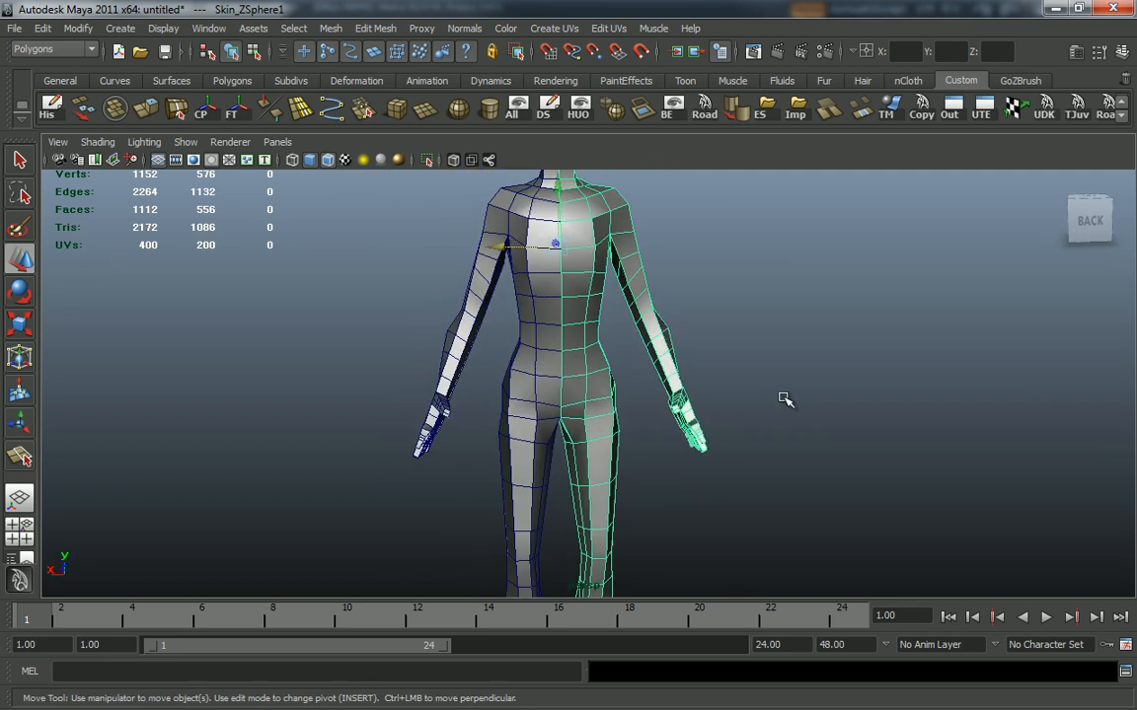
Step: Select both mirrored body halves and combine them into a single mesh
{"action": "right_click_drag", "start_coordinate": [785, 399], "coordinate": [689, 353], "text": "alt"}
{"action": "left_click_drag", "start_coordinate": [690, 352], "coordinate": [692, 349], "text": "alt"}
{"action": "right_click_drag", "start_coordinate": [693, 349], "coordinate": [712, 364], "text": "alt"}
{"action": "left_click_drag", "start_coordinate": [713, 364], "coordinate": [667, 378], "text": "alt"}
{"action": "left_click", "coordinate": [540, 360], "text": "shift"}
{"action": "middle_click_drag", "start_coordinate": [681, 328], "coordinate": [644, 377], "text": "alt"}
{"action": "right_click_drag", "start_coordinate": [643, 377], "coordinate": [703, 407], "text": "alt"}
{"action": "mouse_move", "coordinate": [580, 280]}
{"action": "right_mouse_down", "text": "alt"}
{"action": "mouse_move", "coordinate": [662, 329]}
{"action": "mouse_move", "coordinate": [618, 323]}
{"action": "mouse_move", "coordinate": [561, 290]}
{"action": "right_mouse_up", "text": "alt"}
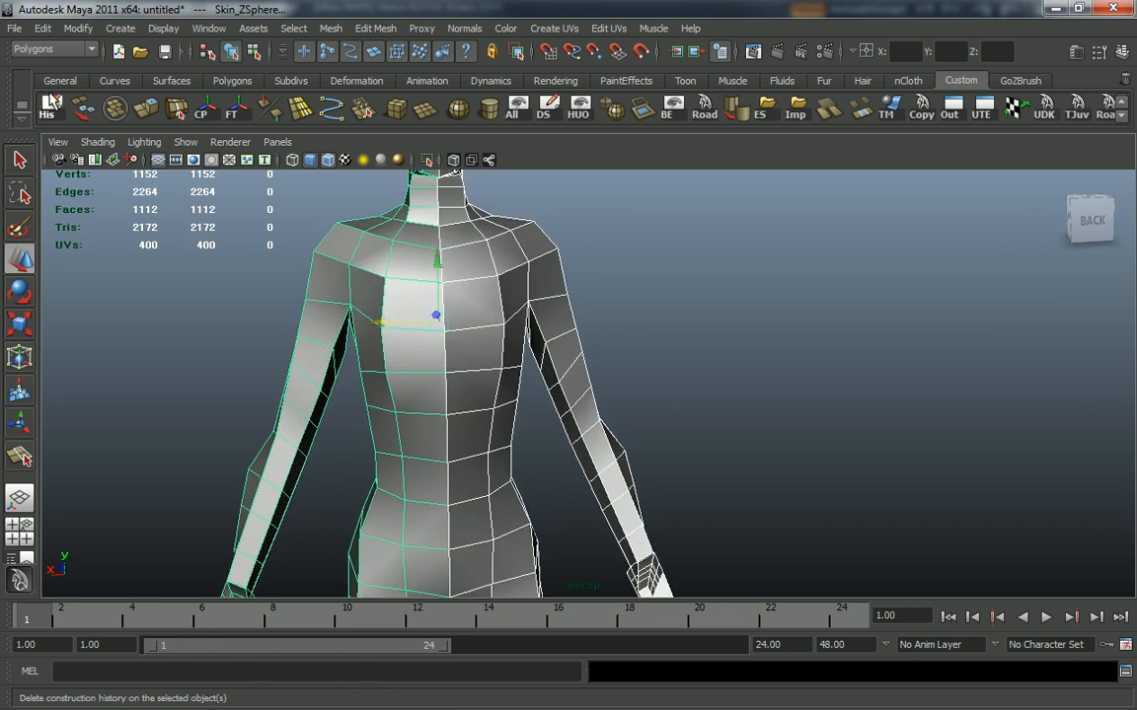
{"action": "left_click", "coordinate": [115, 109]}
{"action": "middle_click_drag", "start_coordinate": [654, 249], "coordinate": [667, 533], "text": "alt"}
{"action": "right_click_drag", "start_coordinate": [554, 369], "coordinate": [595, 399], "text": "alt"}
{"action": "middle_click_drag", "start_coordinate": [595, 398], "coordinate": [633, 263], "text": "alt"}
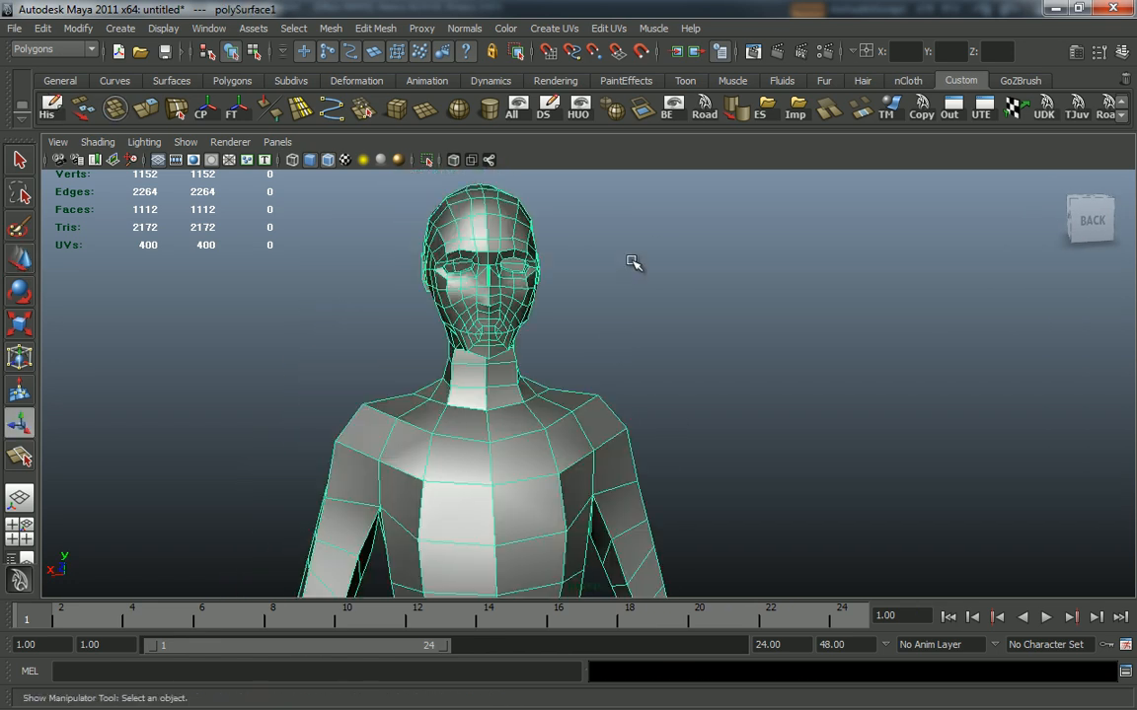
Step: Turn on the display of border edges for the combined body mesh
{"action": "left_click", "coordinate": [42, 28]}
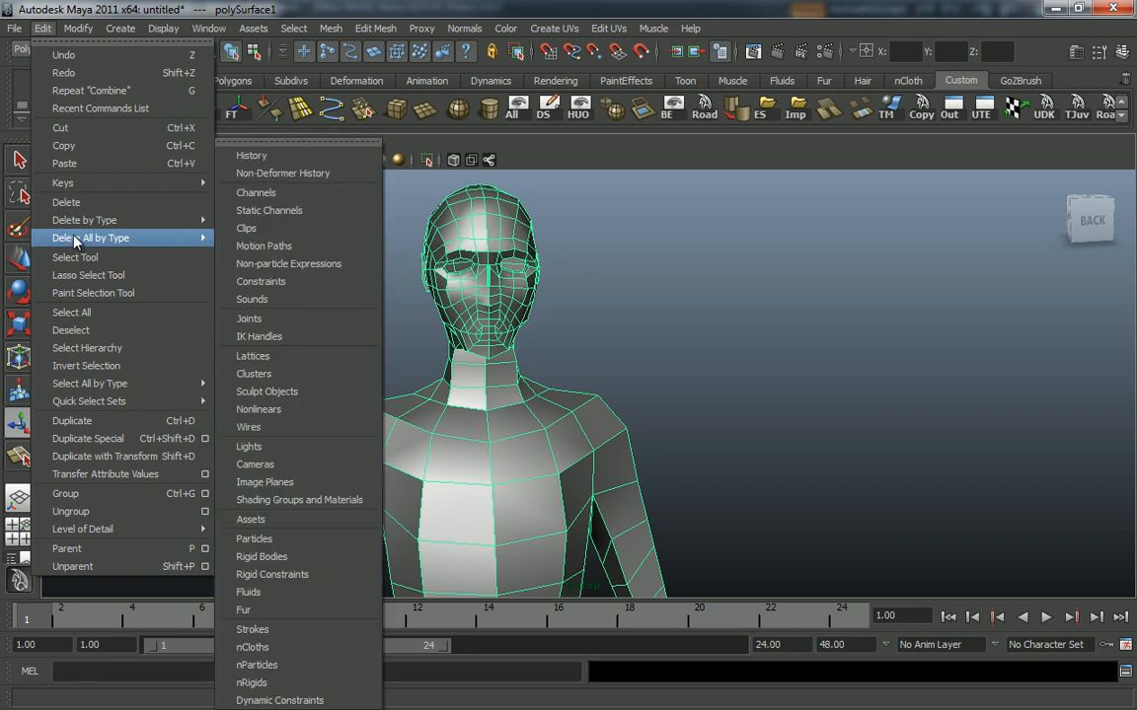
{"action": "mouse_move", "coordinate": [161, 32]}
{"action": "mouse_move", "coordinate": [187, 202]}
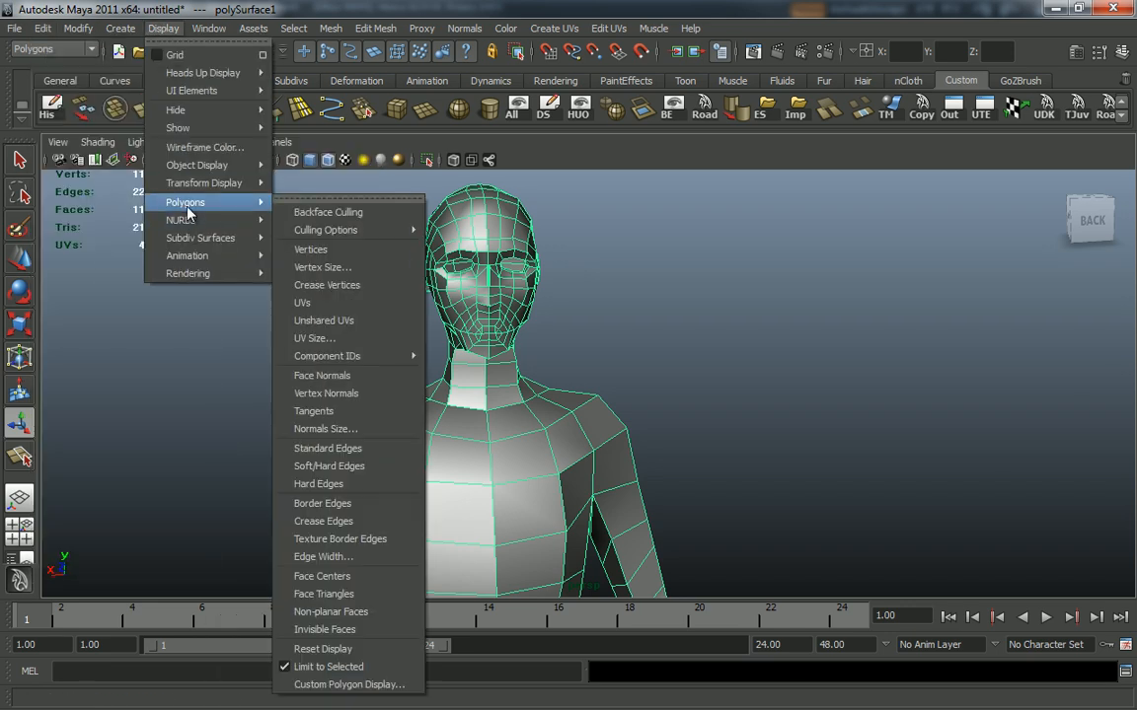
{"action": "left_click", "coordinate": [321, 520]}
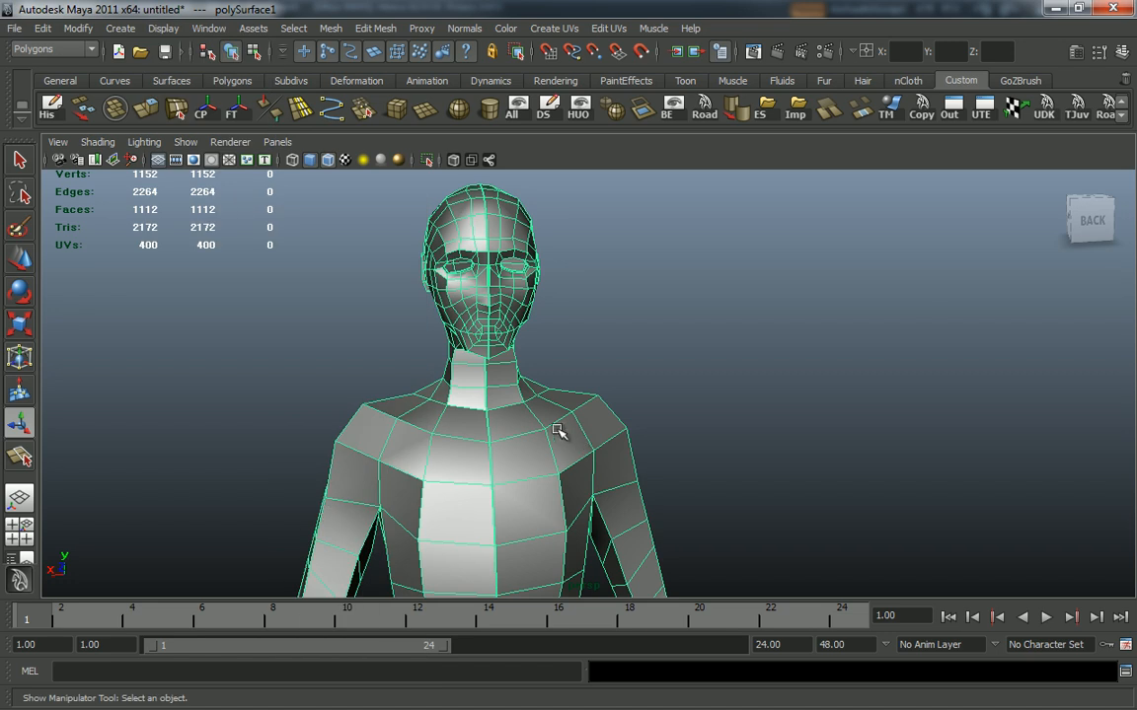
Step: Select the doubled vertices along the centre seam of the pelvis and merge them
{"action": "left_click_drag", "start_coordinate": [598, 482], "coordinate": [574, 480], "text": "alt"}
{"action": "right_click_drag", "start_coordinate": [574, 480], "coordinate": [399, 394], "text": "alt"}
{"action": "middle_click_drag", "start_coordinate": [602, 507], "coordinate": [588, 383], "text": "alt"}
{"action": "right_click_drag", "start_coordinate": [588, 383], "coordinate": [631, 397], "text": "alt"}
{"action": "middle_click_drag", "start_coordinate": [600, 400], "coordinate": [634, 492], "text": "alt"}
{"action": "right_click_drag", "start_coordinate": [633, 493], "coordinate": [691, 523], "text": "alt"}
{"action": "left_click_drag", "start_coordinate": [565, 449], "coordinate": [556, 415], "text": "alt"}
{"action": "right_click_drag", "start_coordinate": [553, 413], "coordinate": [508, 412]}
{"action": "left_click_drag", "start_coordinate": [520, 419], "coordinate": [507, 445], "text": "alt"}
{"action": "left_click_drag", "start_coordinate": [513, 579], "coordinate": [515, 580]}
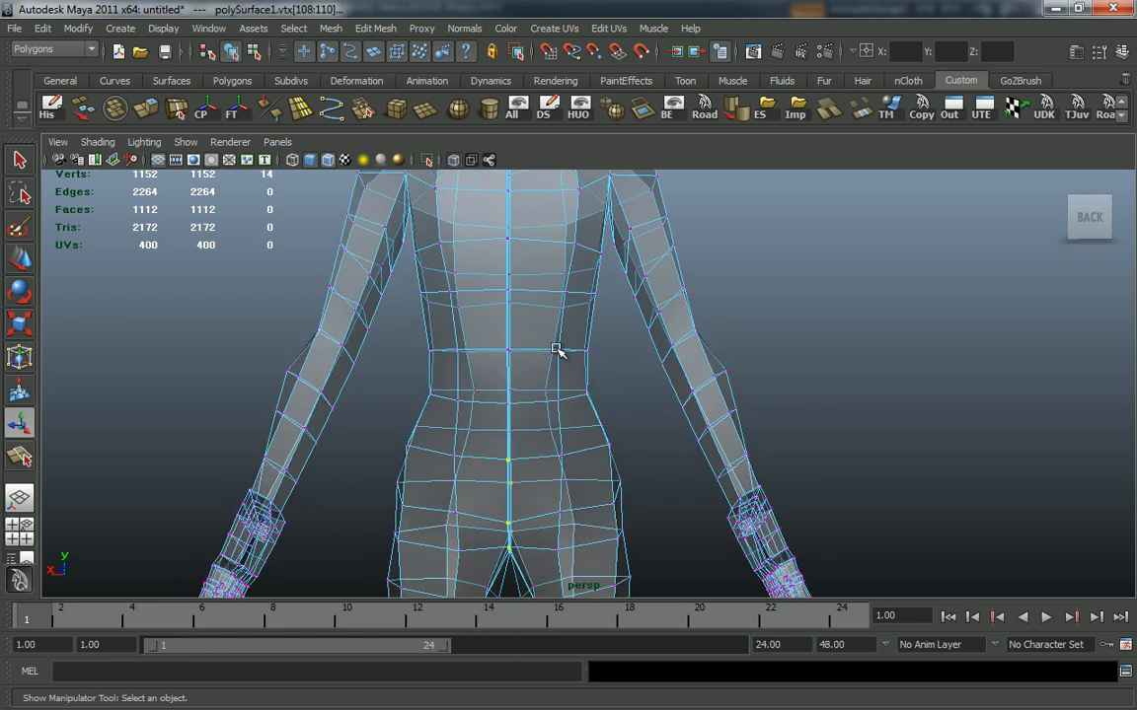
{"action": "left_click", "coordinate": [367, 116]}
Step: Merge the doubled centre-seam vertices up through the torso, neck and head, and return to object selection
{"action": "scroll", "coordinate": [485, 371], "scroll_direction": "up", "scroll_amount": 2}
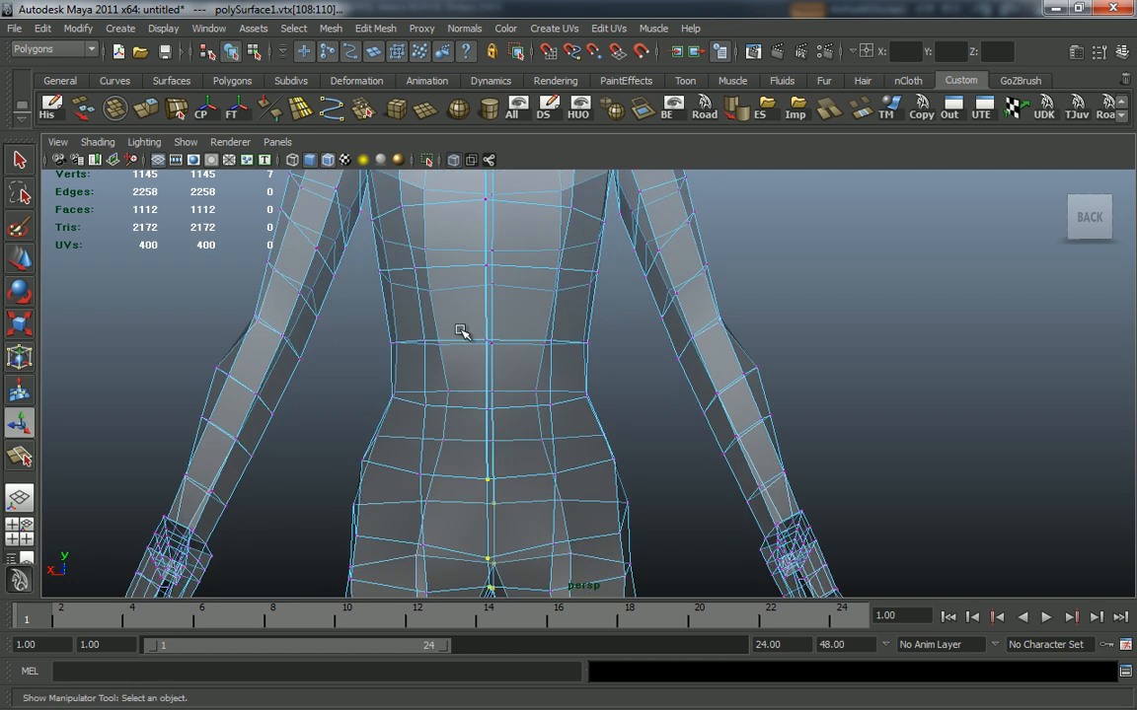
{"action": "middle_click_drag", "start_coordinate": [545, 309], "coordinate": [553, 478], "text": "alt"}
{"action": "left_click_drag", "start_coordinate": [435, 313], "coordinate": [462, 379]}
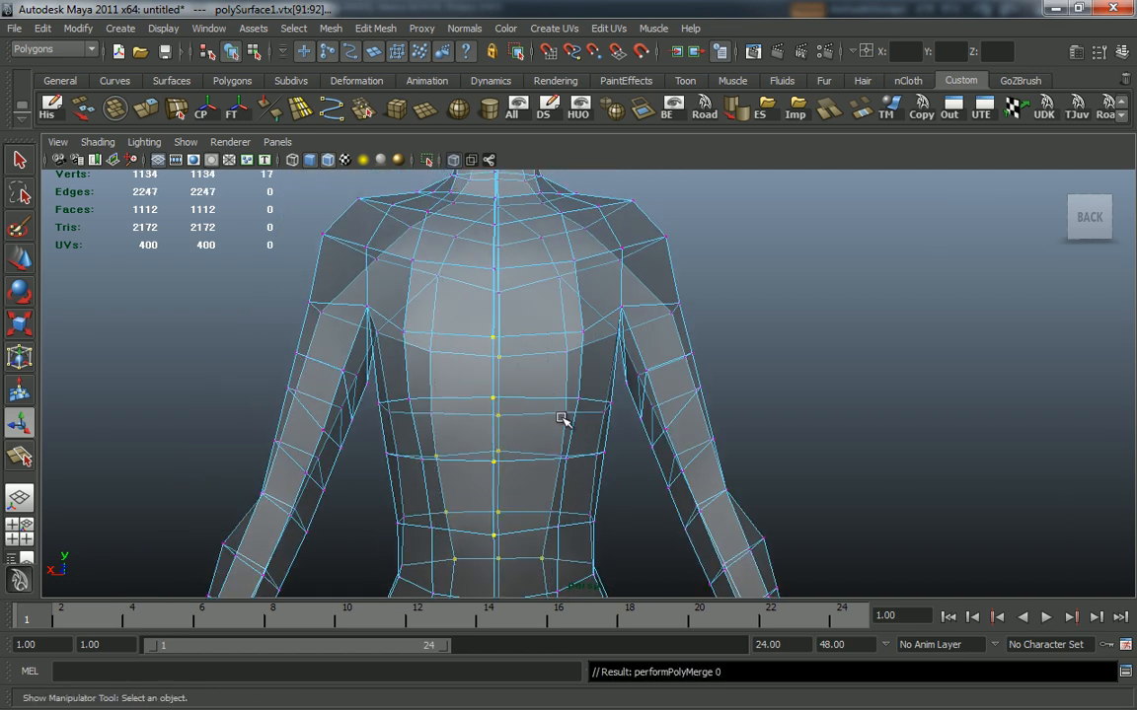
{"action": "middle_click_drag", "start_coordinate": [542, 321], "coordinate": [552, 508], "text": "alt"}
{"action": "left_click_drag", "start_coordinate": [533, 610], "coordinate": [536, 612]}
{"action": "key", "text": "g"}
{"action": "middle_click_drag", "start_coordinate": [554, 431], "coordinate": [559, 589], "text": "alt"}
{"action": "scroll", "coordinate": [527, 377], "scroll_direction": "up", "scroll_amount": 2}
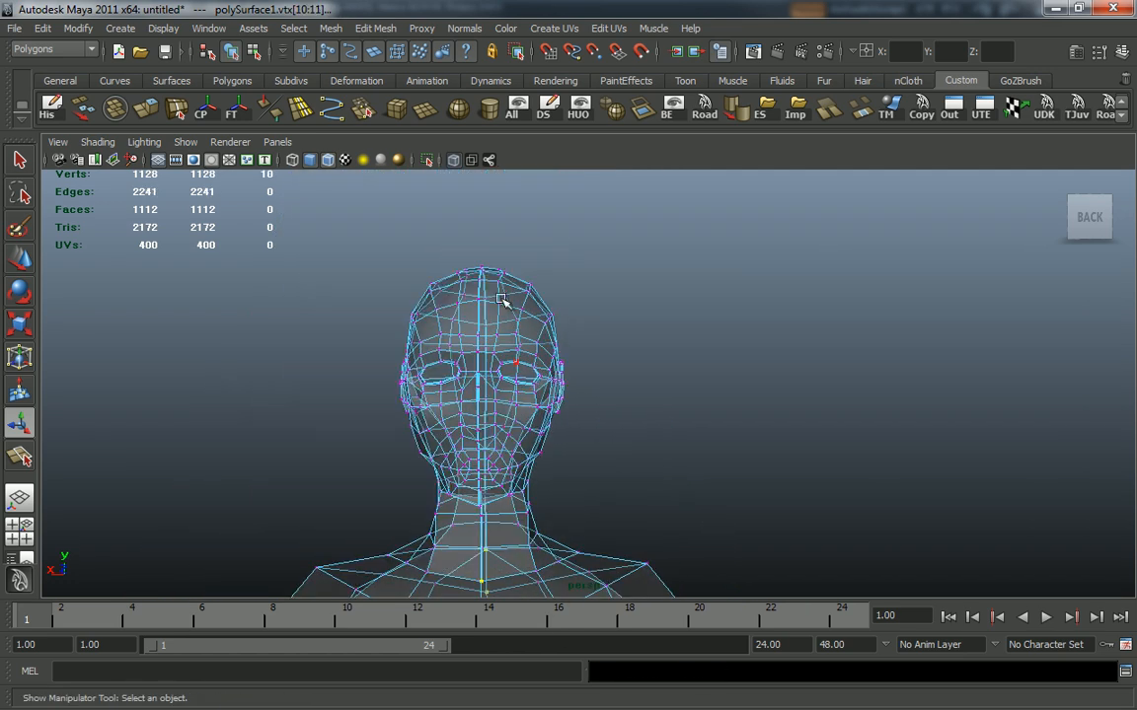
{"action": "right_click_drag", "start_coordinate": [503, 353], "coordinate": [563, 325]}
Step: Check the vertices on the open seam of the nose bridge and delete the two faces beside it
{"action": "right_click_drag", "start_coordinate": [603, 398], "coordinate": [717, 482], "text": "alt"}
{"action": "left_click_drag", "start_coordinate": [717, 482], "coordinate": [654, 457], "text": "alt"}
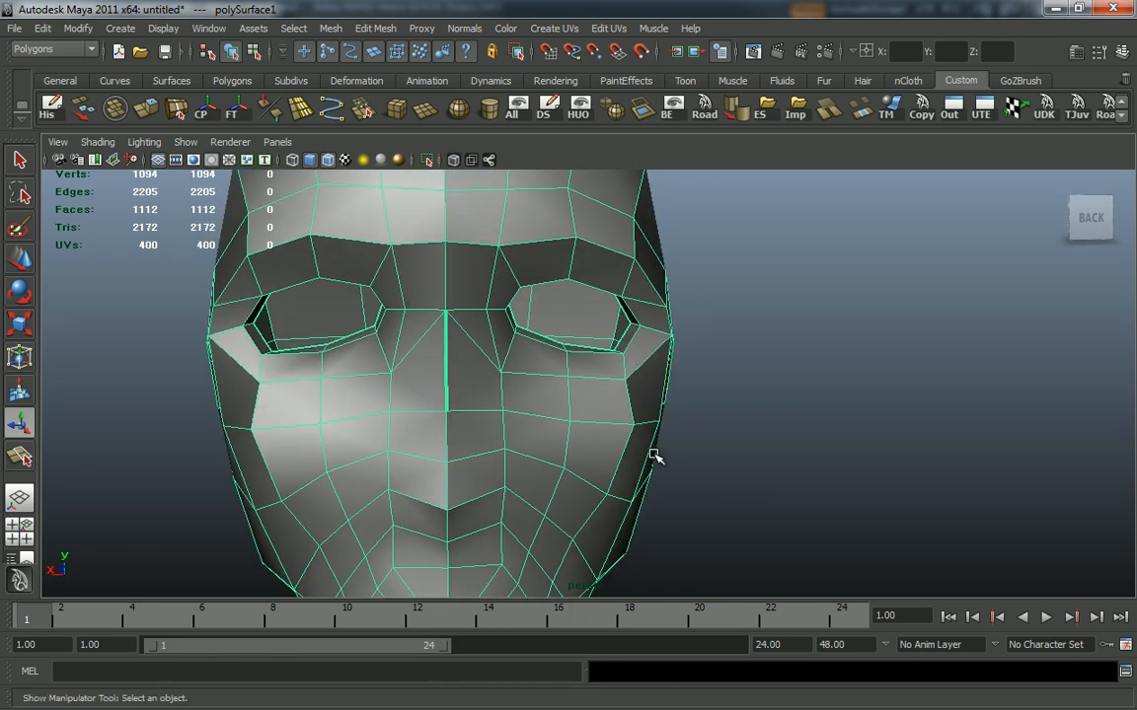
{"action": "right_click_drag", "start_coordinate": [463, 369], "coordinate": [416, 369]}
{"action": "left_click", "coordinate": [419, 370]}
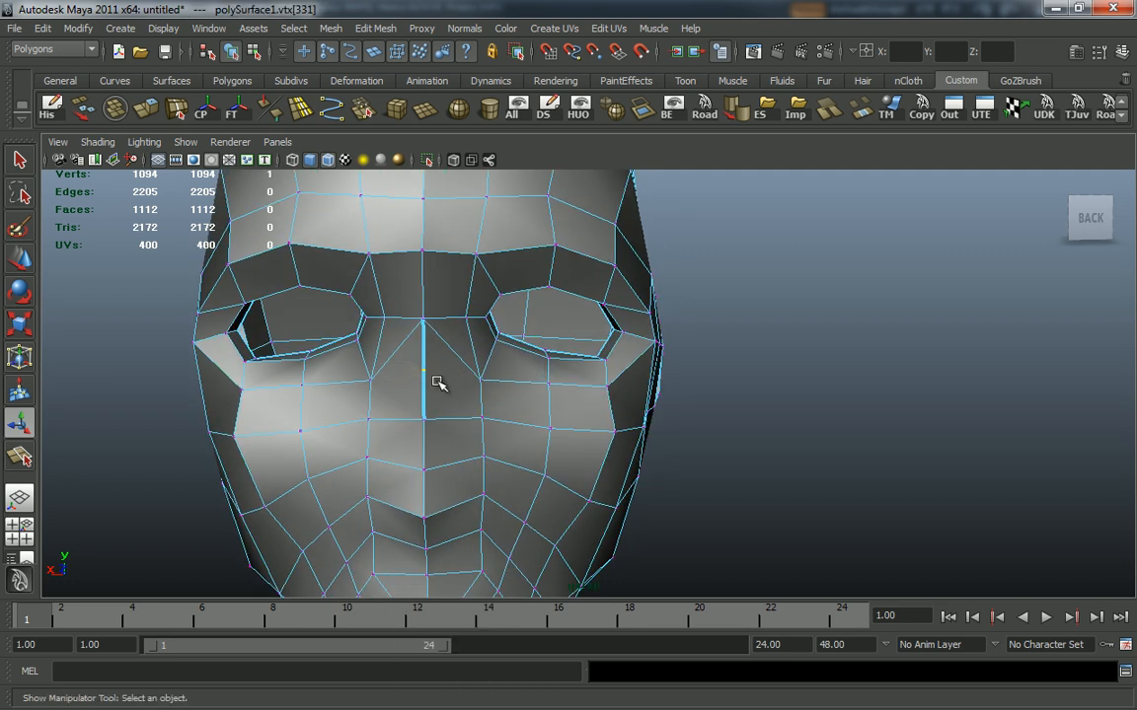
{"action": "left_click", "coordinate": [420, 366]}
{"action": "left_click_drag", "start_coordinate": [435, 372], "coordinate": [457, 386], "text": "alt"}
{"action": "right_click_drag", "start_coordinate": [457, 386], "coordinate": [461, 433]}
{"action": "left_click", "coordinate": [482, 398]}
{"action": "key", "text": "Delete"}
{"action": "left_click", "coordinate": [490, 412]}
{"action": "key", "text": "Delete"}
Step: Delete the leftover inner faces at the opening in the nose bridge
{"action": "left_click_drag", "start_coordinate": [551, 386], "coordinate": [744, 388], "text": "alt"}
{"action": "middle_click_drag", "start_coordinate": [985, 423], "coordinate": [851, 447], "text": "alt"}
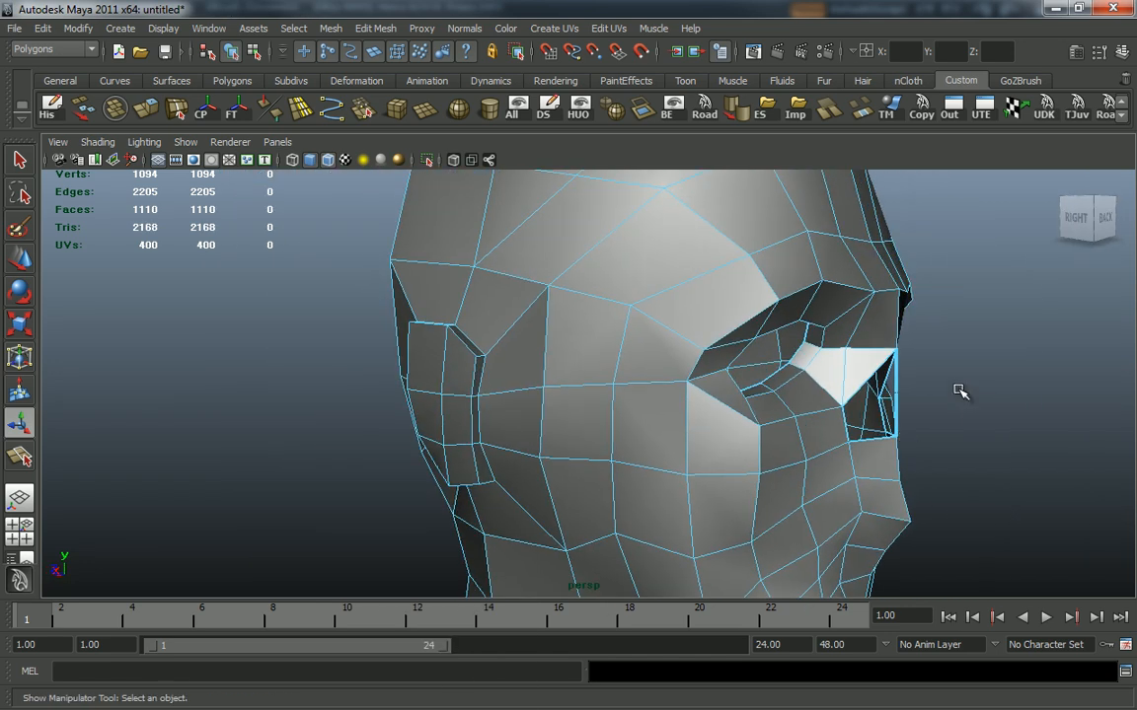
{"action": "left_click_drag", "start_coordinate": [898, 394], "coordinate": [483, 386]}
{"action": "key", "text": "Delete"}
Step: Select the border edges around the nose opening and fill the hole with a new face
{"action": "right_click_drag", "start_coordinate": [434, 387], "coordinate": [400, 380]}
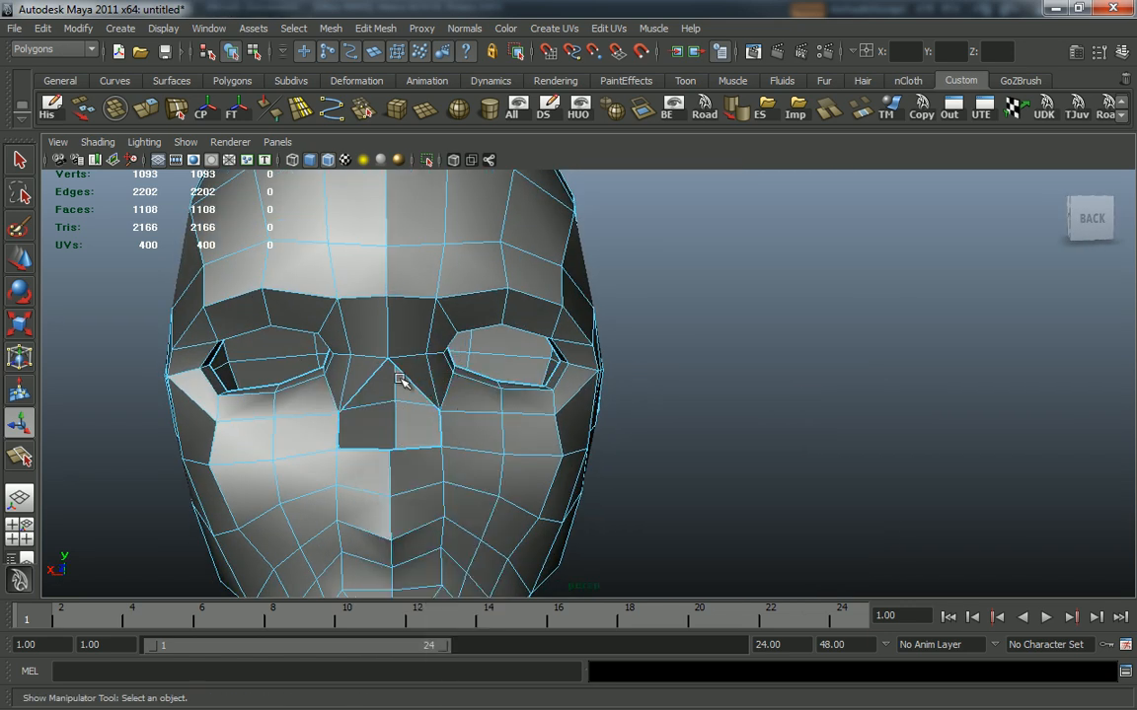
{"action": "double_click", "coordinate": [407, 377]}
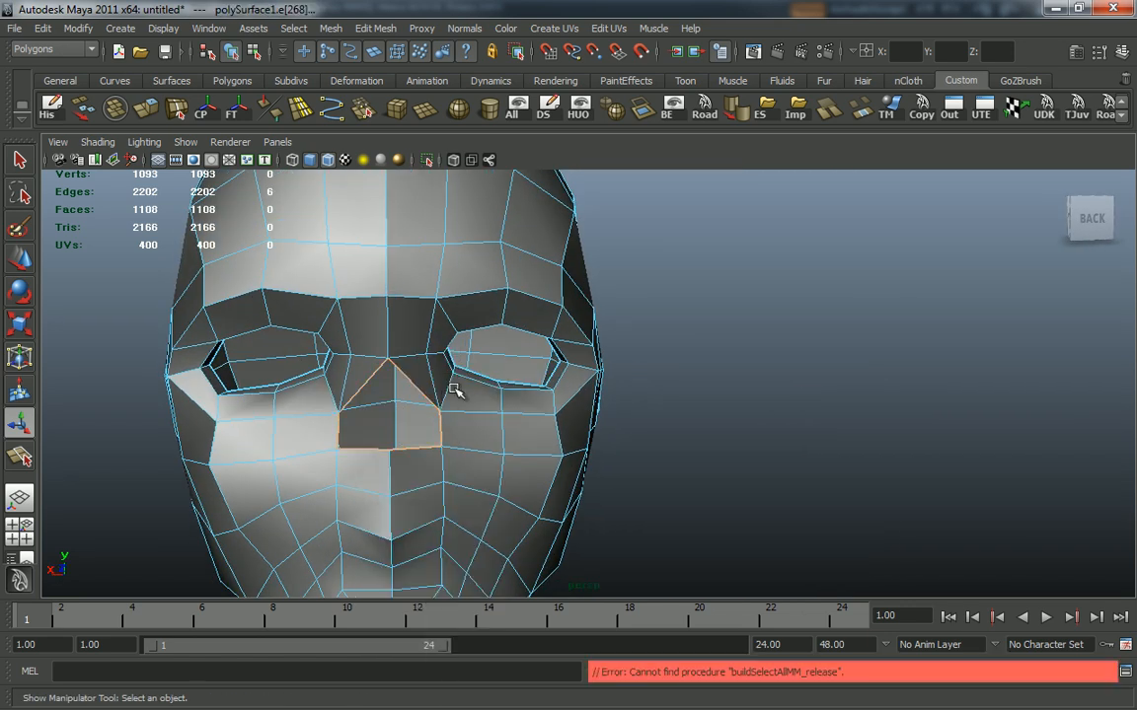
{"action": "left_click", "coordinate": [332, 29]}
{"action": "left_click", "coordinate": [341, 313]}
Step: Split the filled nose-bridge face down the centre line with the Split Polygon tool and return to object selection
{"action": "left_click_drag", "start_coordinate": [483, 338], "coordinate": [444, 356], "text": "alt"}
{"action": "right_click_drag", "start_coordinate": [444, 355], "coordinate": [437, 309], "text": "shift"}
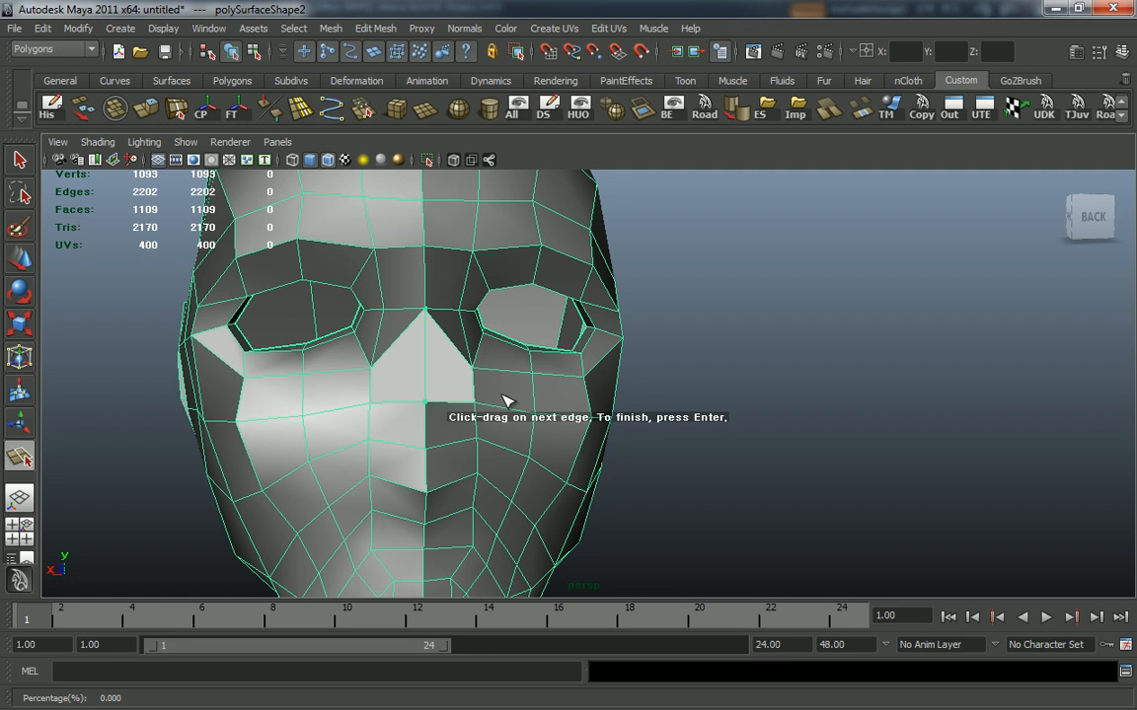
{"action": "key", "text": "Return"}
{"action": "left_click_drag", "start_coordinate": [476, 395], "coordinate": [495, 392], "text": "alt"}
{"action": "key", "text": "q"}
{"action": "right_click_drag", "start_coordinate": [530, 368], "coordinate": [426, 299]}
Step: Inspect the combined body mesh from head to feet on all sides
{"action": "left_click_drag", "start_coordinate": [427, 305], "coordinate": [289, 392], "text": "alt"}
{"action": "right_click_drag", "start_coordinate": [473, 407], "coordinate": [385, 383], "text": "alt"}
{"action": "middle_click_drag", "start_coordinate": [510, 488], "coordinate": [436, 386], "text": "alt"}
{"action": "right_click_drag", "start_coordinate": [435, 385], "coordinate": [604, 430], "text": "alt"}
{"action": "left_click_drag", "start_coordinate": [604, 430], "coordinate": [769, 432], "text": "alt"}
{"action": "right_click_drag", "start_coordinate": [681, 400], "coordinate": [558, 367], "text": "alt"}
{"action": "left_click_drag", "start_coordinate": [558, 367], "coordinate": [710, 444], "text": "alt"}
{"action": "right_click_drag", "start_coordinate": [710, 444], "coordinate": [597, 416], "text": "alt"}
{"action": "middle_click_drag", "start_coordinate": [597, 416], "coordinate": [578, 338], "text": "alt"}
{"action": "right_click_drag", "start_coordinate": [578, 337], "coordinate": [693, 442], "text": "alt"}
{"action": "left_click_drag", "start_coordinate": [647, 424], "coordinate": [720, 436], "text": "alt"}
{"action": "right_click_drag", "start_coordinate": [720, 436], "coordinate": [680, 457], "text": "alt"}
{"action": "left_click_drag", "start_coordinate": [680, 457], "coordinate": [601, 426], "text": "alt"}
{"action": "right_click_drag", "start_coordinate": [601, 427], "coordinate": [675, 323], "text": "alt"}
{"action": "middle_click_drag", "start_coordinate": [675, 323], "coordinate": [599, 360], "text": "alt"}
{"action": "right_click_drag", "start_coordinate": [599, 360], "coordinate": [676, 390], "text": "alt"}
{"action": "left_click_drag", "start_coordinate": [676, 390], "coordinate": [740, 385], "text": "alt"}
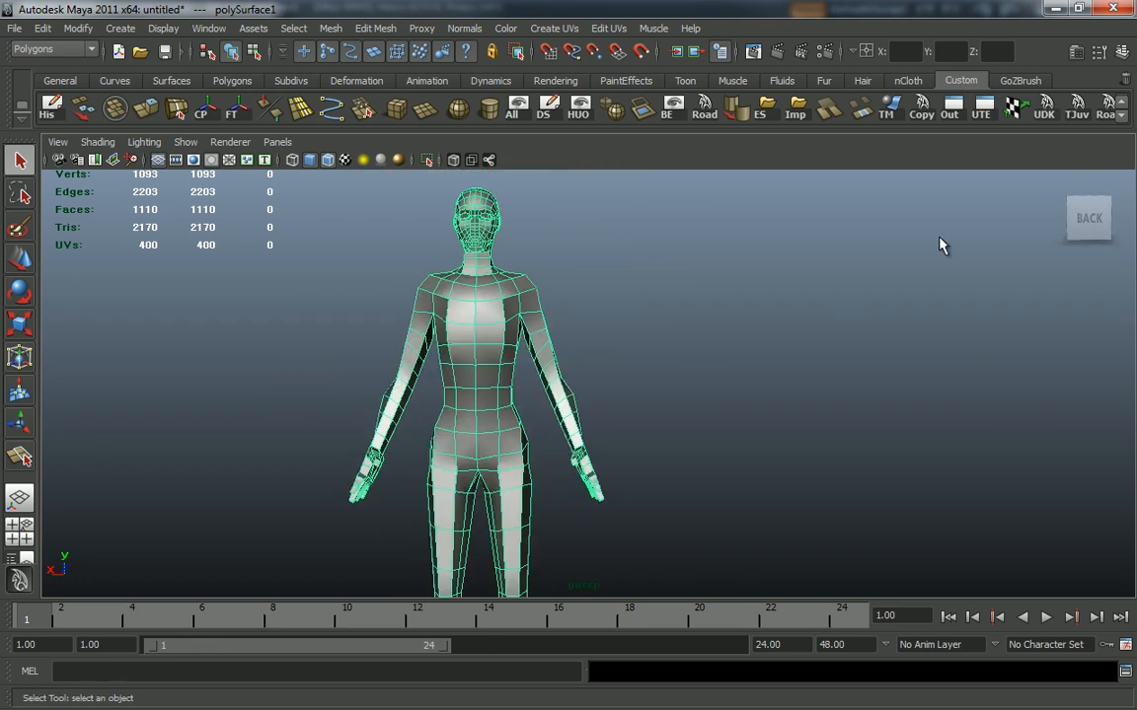
Step: Try to send the combined body to ZBrush with GoZ, check the model there and return to Maya
{"action": "left_click", "coordinate": [1121, 117]}
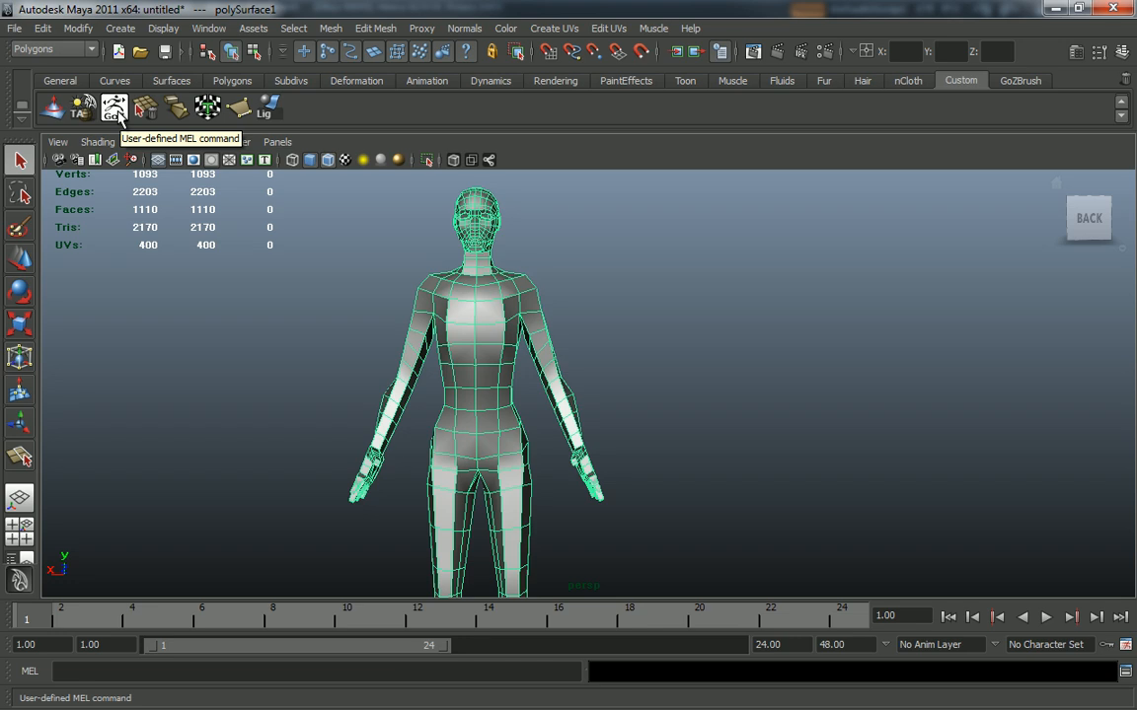
{"action": "left_click_drag", "start_coordinate": [451, 345], "coordinate": [515, 358], "text": "alt"}
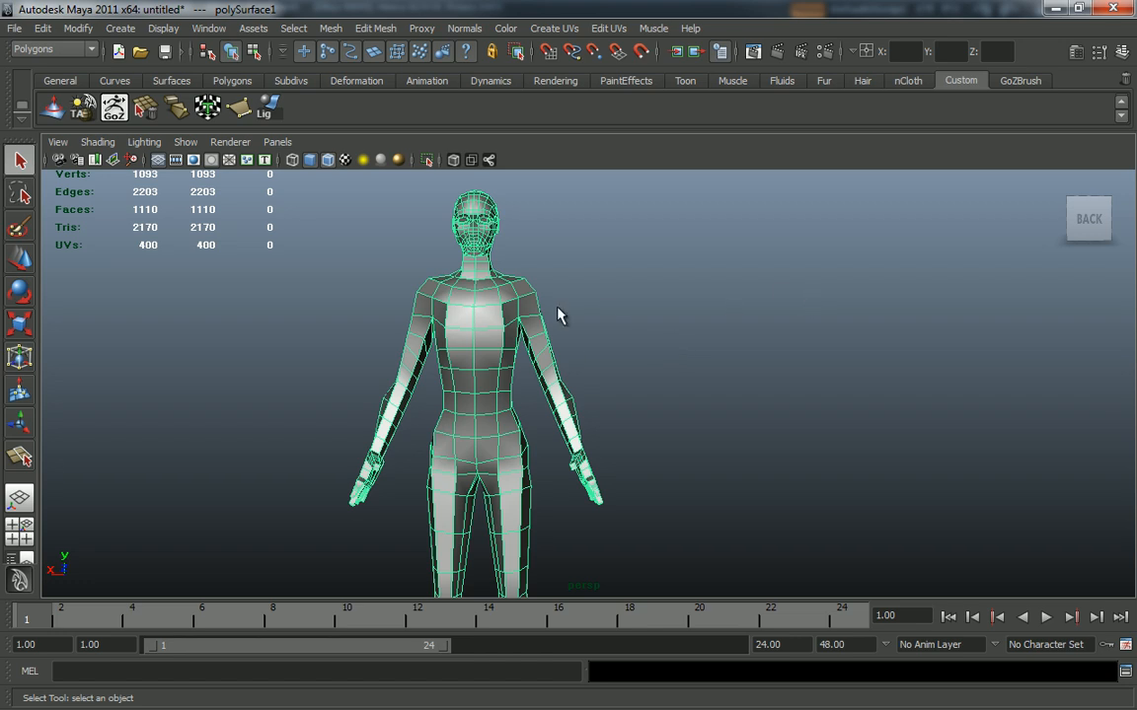
{"action": "left_click", "coordinate": [115, 111]}
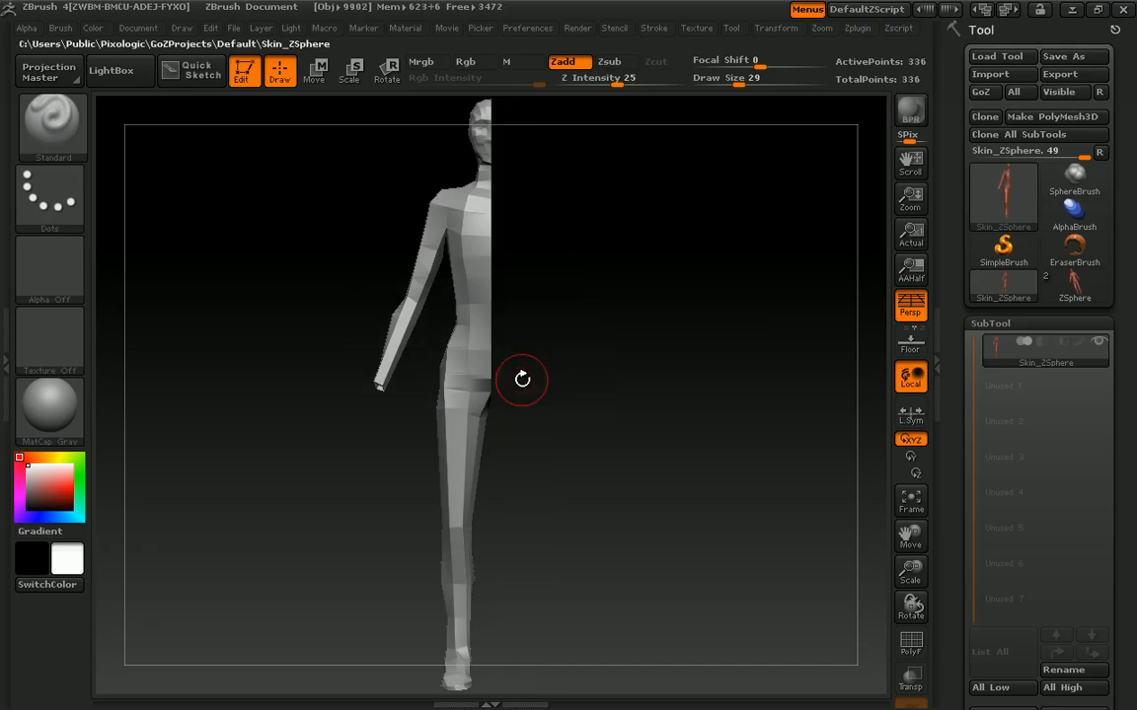
{"action": "mouse_move", "coordinate": [689, 362]}
{"action": "left_mouse_down"}
{"action": "mouse_move", "coordinate": [582, 370]}
{"action": "mouse_move", "coordinate": [702, 352]}
{"action": "left_mouse_up"}
{"action": "mouse_move", "coordinate": [632, 350]}
{"action": "left_mouse_down", "text": "alt"}
{"action": "mouse_move", "coordinate": [609, 352]}
{"action": "mouse_move", "coordinate": [627, 349]}
{"action": "left_mouse_up", "text": "alt"}
{"action": "key", "text": "alt+Tab"}
Step: Select the body mesh and turn off two-sided lighting in the viewport
{"action": "left_click", "coordinate": [460, 311]}
{"action": "left_click_drag", "start_coordinate": [464, 321], "coordinate": [703, 393], "text": "alt"}
{"action": "right_click_drag", "start_coordinate": [703, 394], "coordinate": [660, 411], "text": "alt"}
{"action": "mouse_move", "coordinate": [660, 411]}
{"action": "left_mouse_down", "text": "alt"}
{"action": "mouse_move", "coordinate": [685, 452]}
{"action": "mouse_move", "coordinate": [559, 463]}
{"action": "mouse_move", "coordinate": [313, 423]}
{"action": "mouse_move", "coordinate": [659, 418]}
{"action": "left_mouse_up", "text": "alt"}
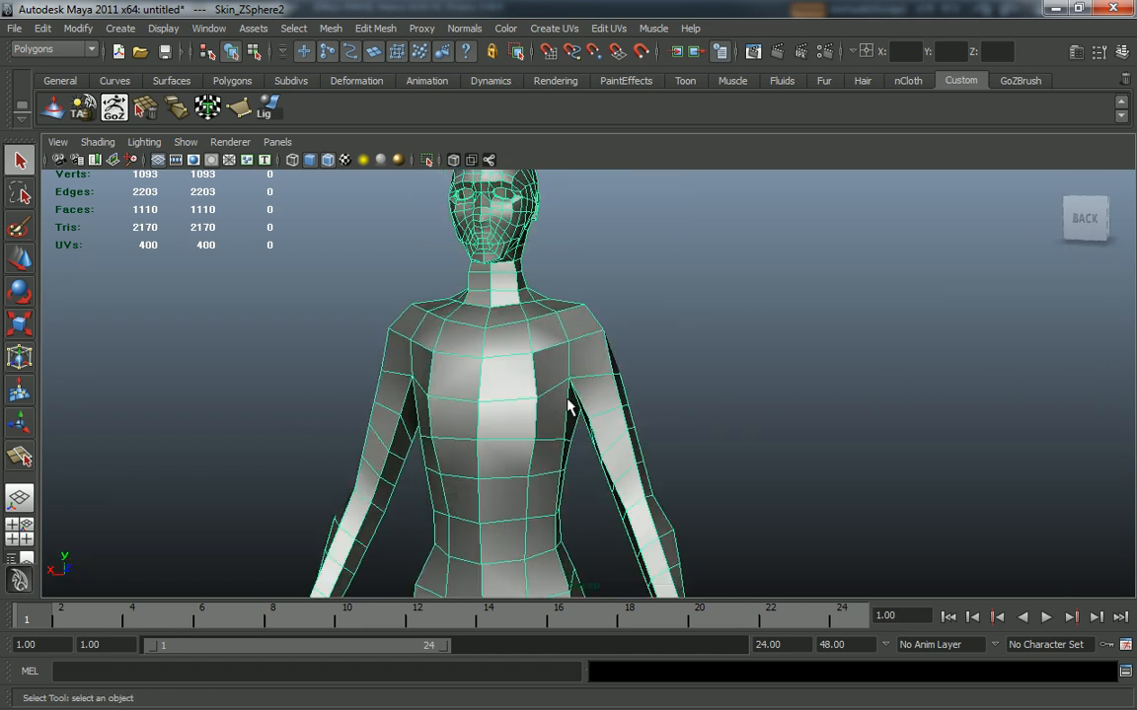
{"action": "left_click", "coordinate": [118, 144]}
{"action": "mouse_move", "coordinate": [147, 146]}
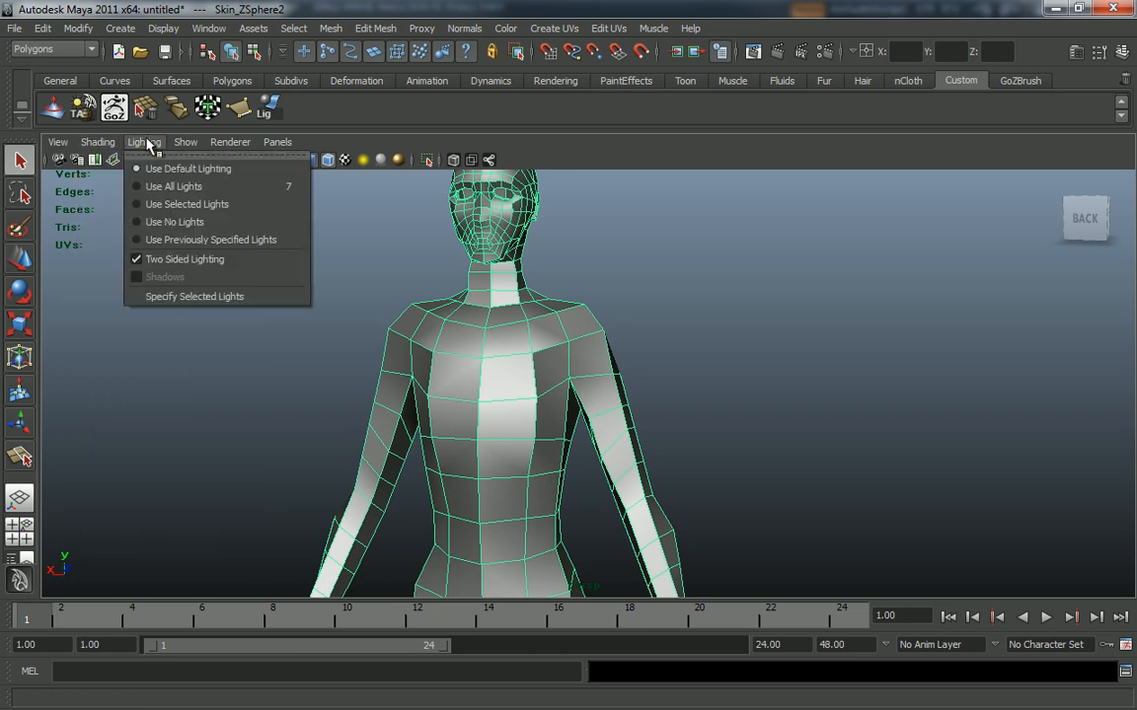
{"action": "mouse_move", "coordinate": [195, 145]}
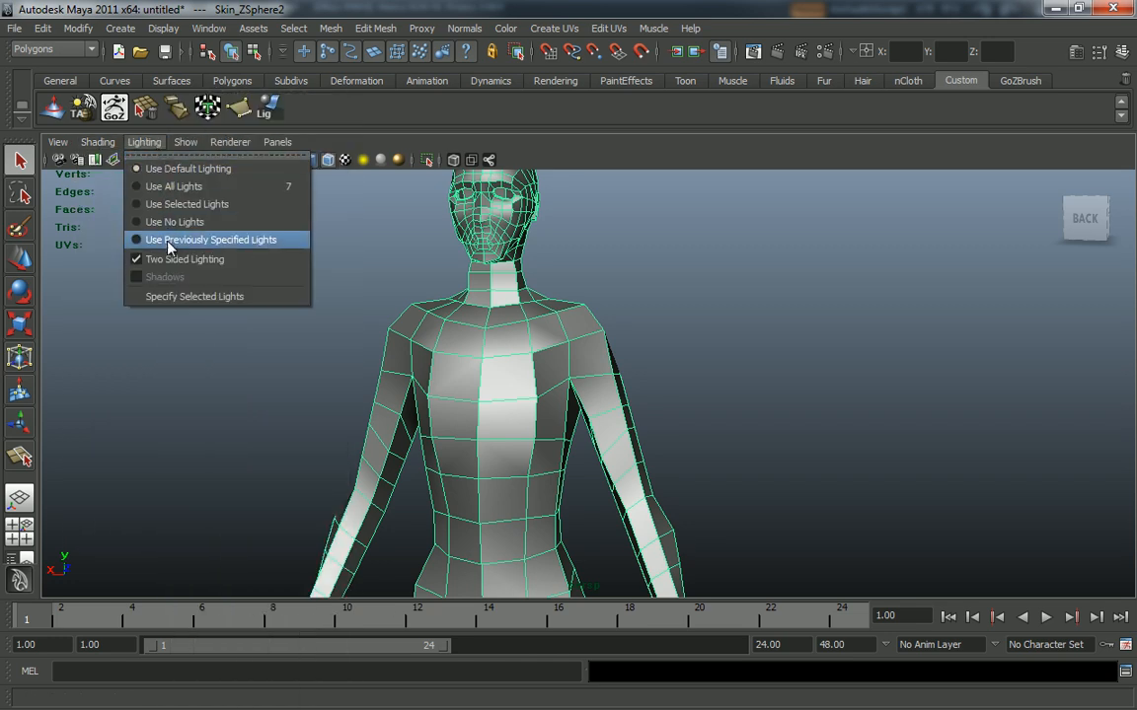
{"action": "left_click", "coordinate": [177, 258]}
Step: Examine the body's surface all around for reversed faces
{"action": "left_click_drag", "start_coordinate": [565, 396], "coordinate": [849, 446], "text": "alt"}
{"action": "scroll", "coordinate": [589, 411], "scroll_direction": "down", "scroll_amount": 5}
{"action": "left_click_drag", "start_coordinate": [411, 441], "coordinate": [757, 455], "text": "alt"}
{"action": "right_click_drag", "start_coordinate": [756, 455], "coordinate": [676, 435], "text": "alt"}
{"action": "middle_click_drag", "start_coordinate": [676, 435], "coordinate": [555, 346], "text": "alt"}
{"action": "right_click_drag", "start_coordinate": [555, 345], "coordinate": [681, 415], "text": "alt"}
{"action": "left_click_drag", "start_coordinate": [681, 414], "coordinate": [463, 461], "text": "alt"}
{"action": "right_click_drag", "start_coordinate": [533, 474], "coordinate": [745, 489], "text": "alt"}
Step: Try to send the body with GoZ again, renaming the object as Skin_ZSphere, and check the ZBrush tools
{"action": "left_click", "coordinate": [114, 109]}
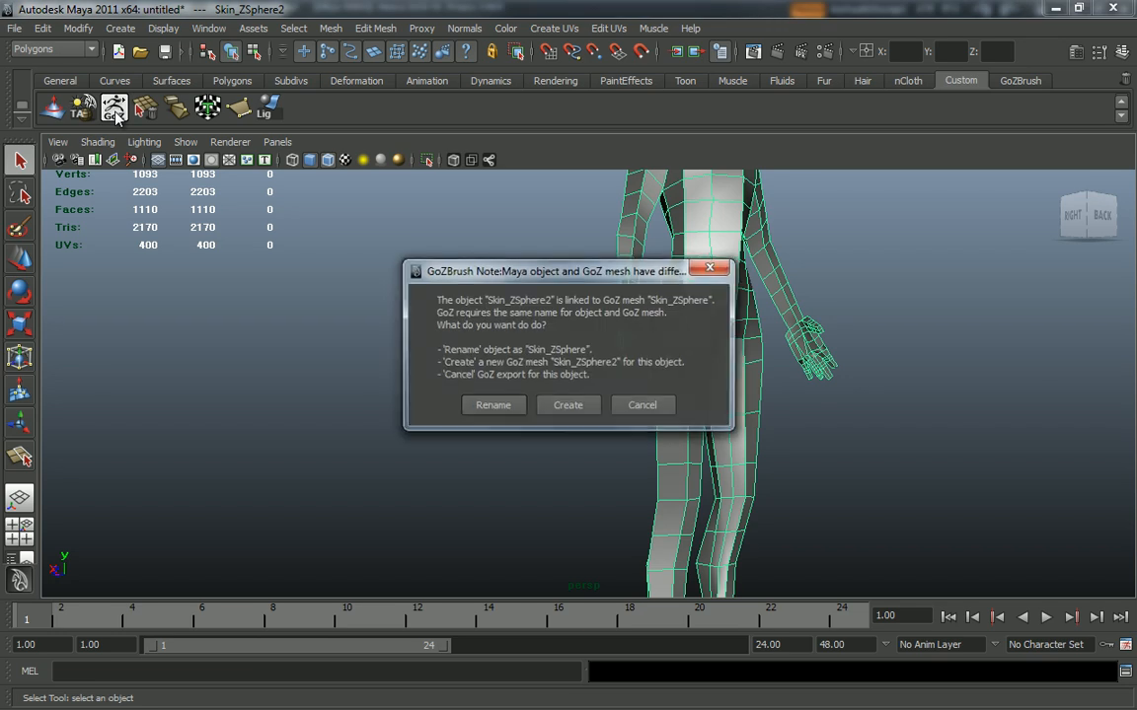
{"action": "left_click", "coordinate": [512, 409]}
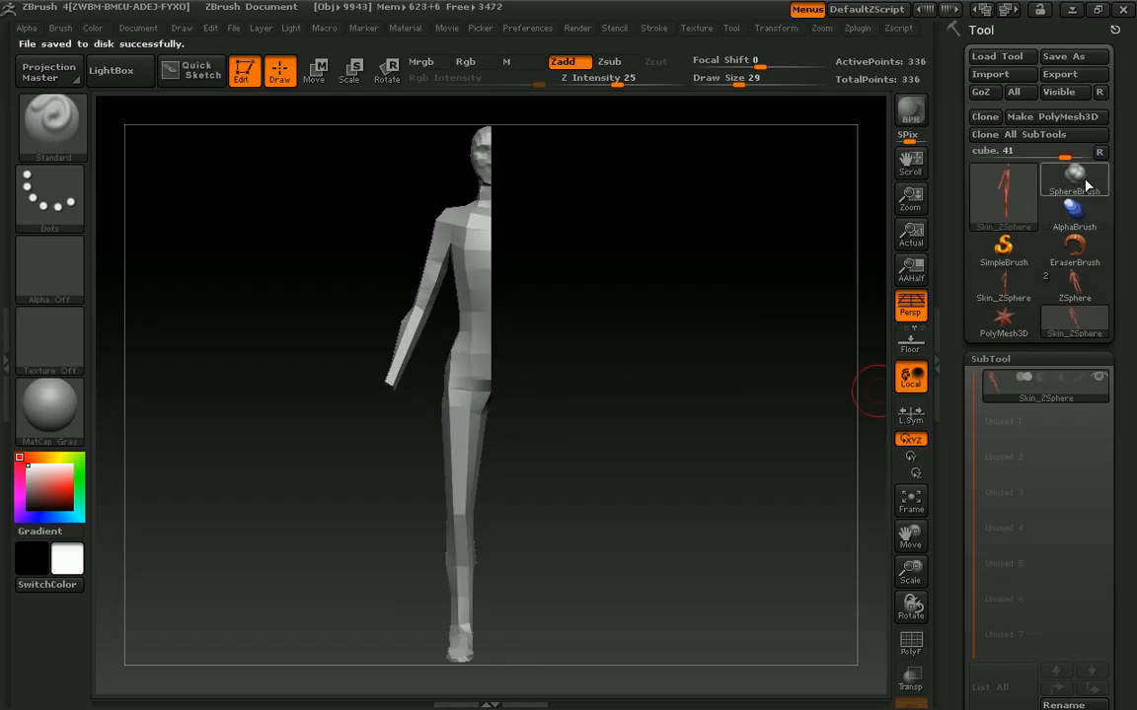
{"action": "left_click_drag", "start_coordinate": [1116, 248], "coordinate": [1116, 235]}
{"action": "left_click_drag", "start_coordinate": [814, 373], "coordinate": [737, 373]}
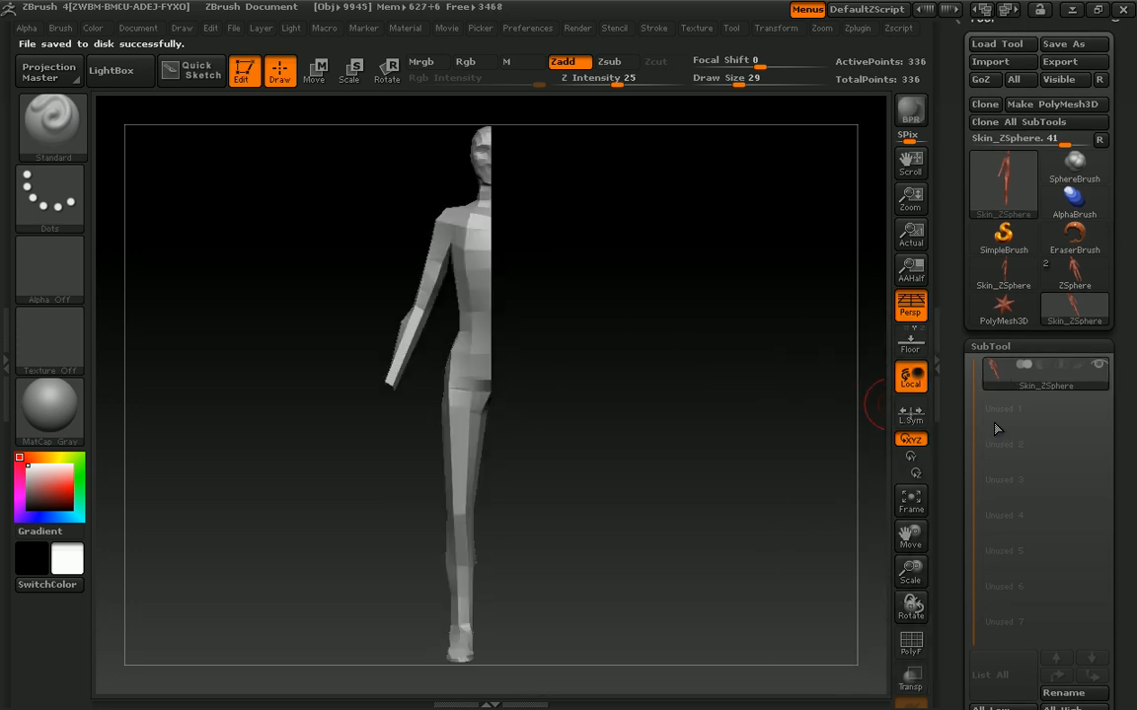
Step: Switch the active ZBrush tool to Sphere3D and frame the sphere in the view
{"action": "left_click", "coordinate": [1002, 307]}
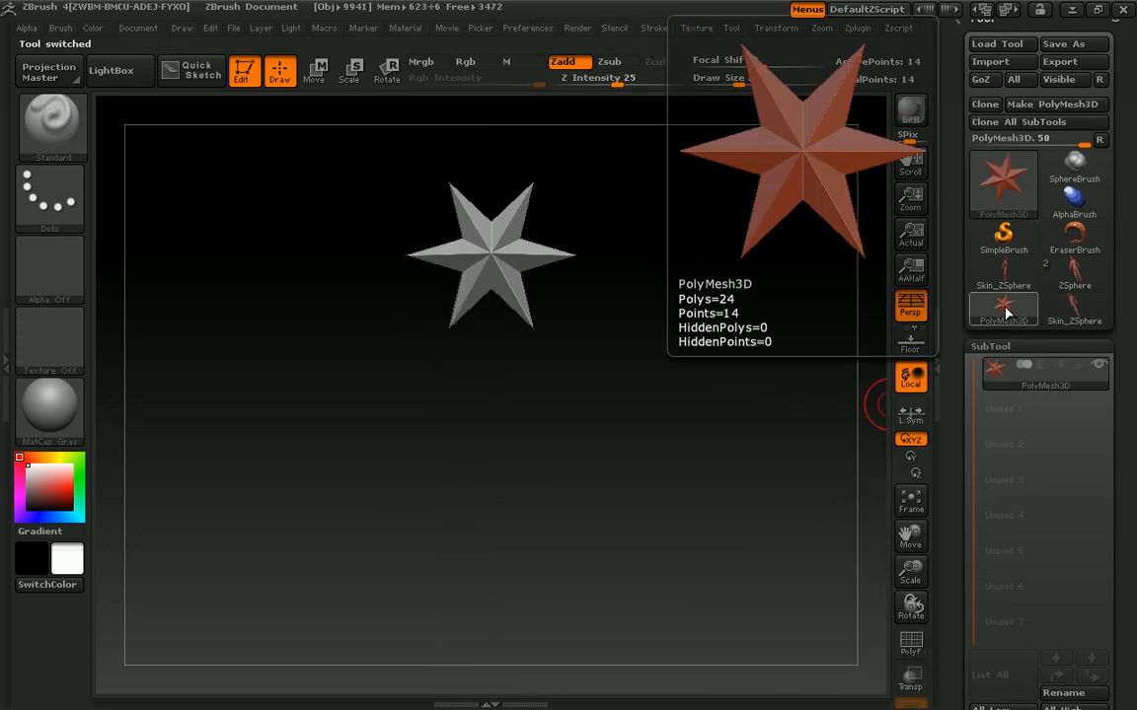
{"action": "left_click", "coordinate": [977, 312]}
{"action": "left_click", "coordinate": [351, 399]}
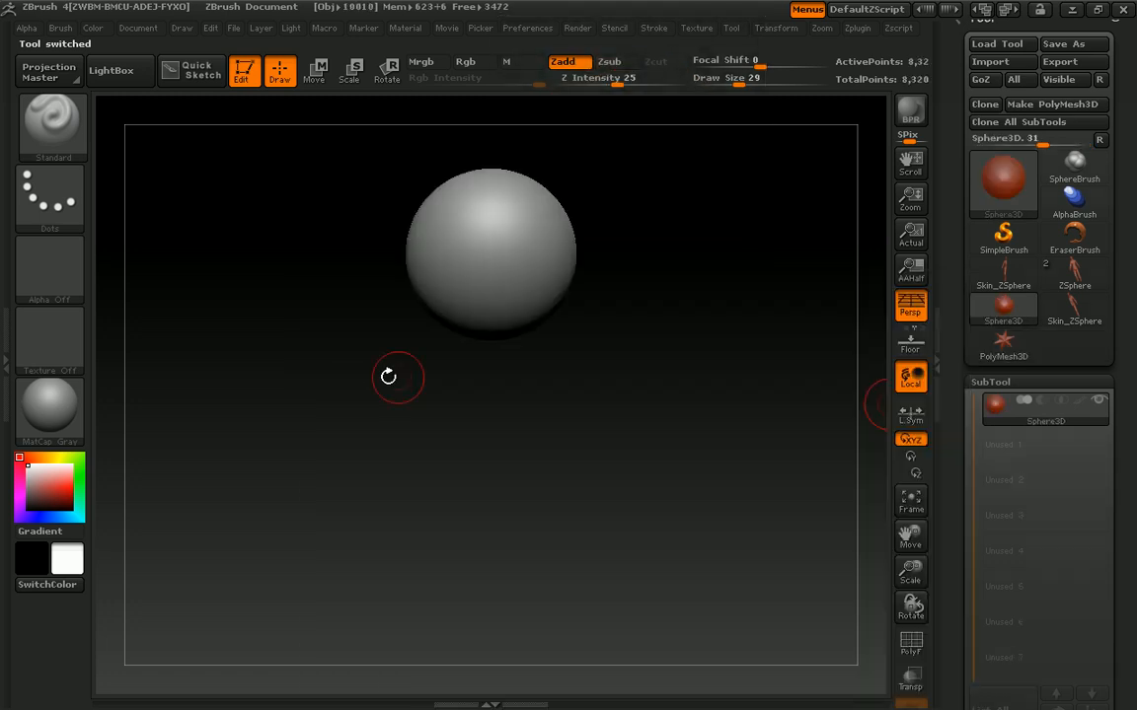
{"action": "key", "text": "f"}
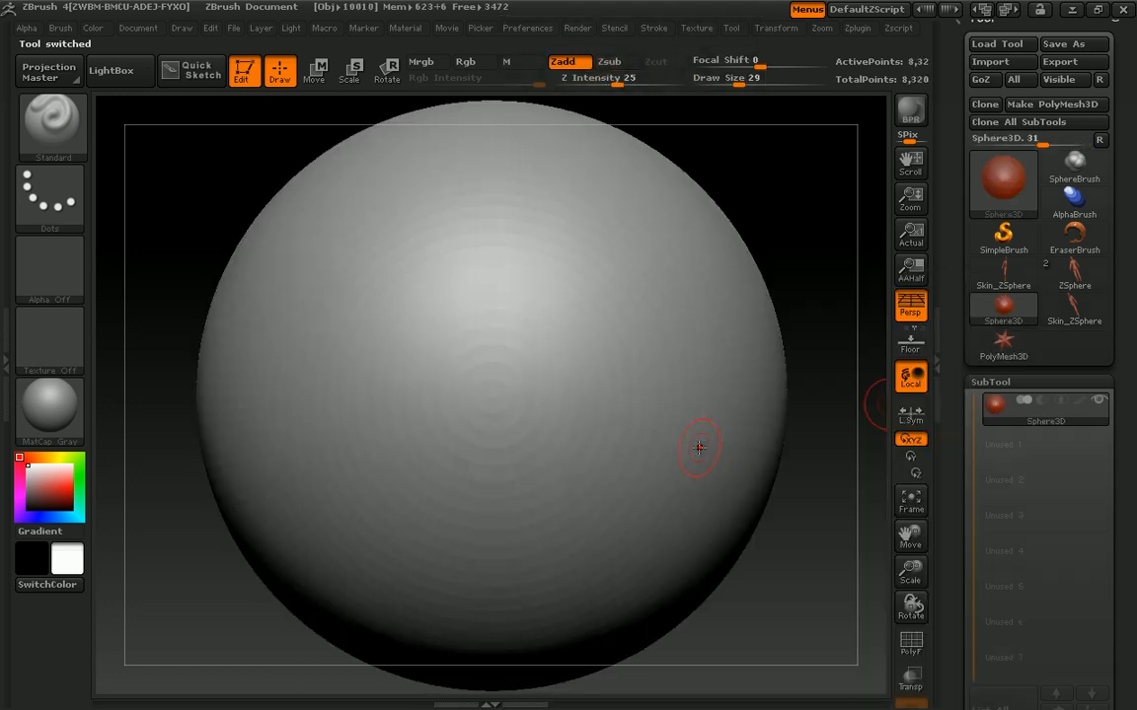
Step: Switch to Maya, try another GoZ export, check the model shown in ZBrush and return to Maya
{"action": "left_click", "coordinate": [1073, 10]}
{"action": "left_click", "coordinate": [117, 106]}
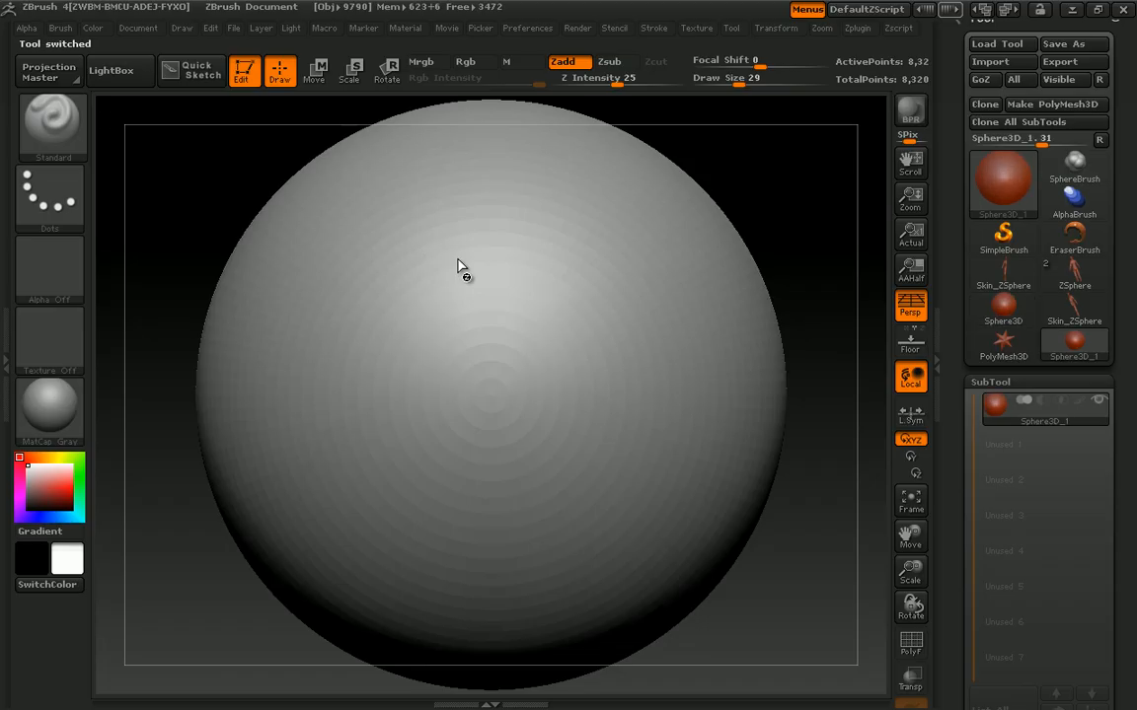
{"action": "left_click_drag", "start_coordinate": [526, 275], "coordinate": [504, 311]}
{"action": "left_click_drag", "start_coordinate": [658, 345], "coordinate": [669, 306]}
{"action": "left_click", "coordinate": [1075, 11]}
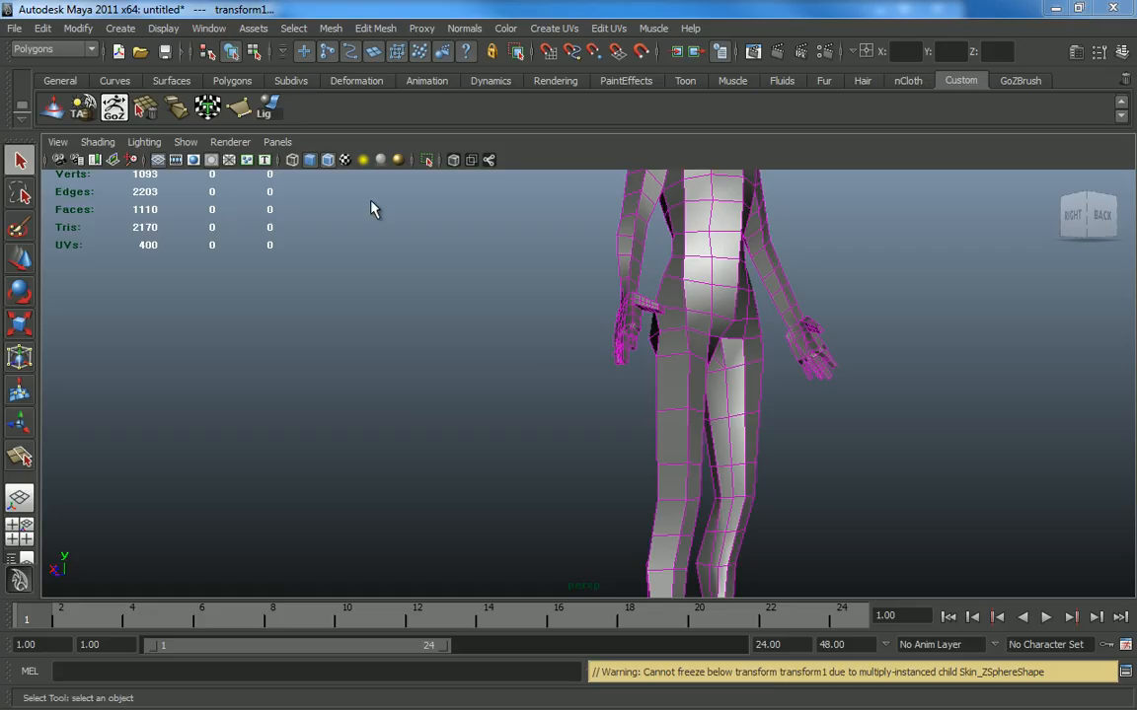
Step: Select the body and try sending it through GoZ as a new mesh Skin_ZSphere2, then return to Maya
{"action": "left_click", "coordinate": [666, 272]}
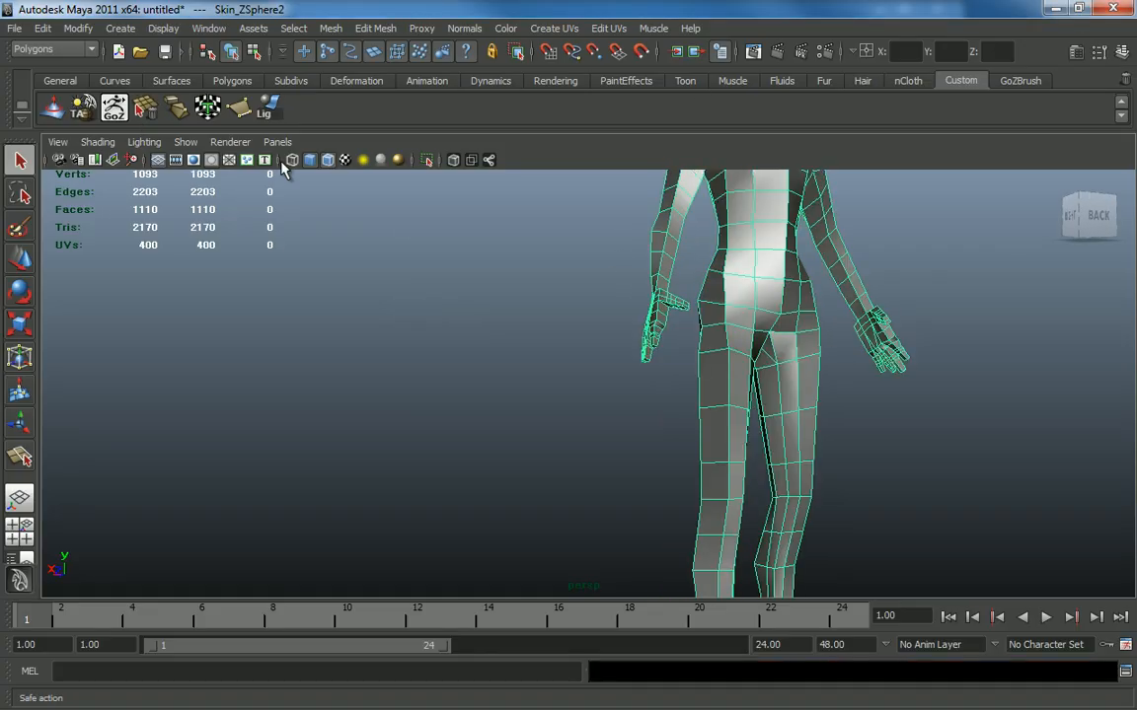
{"action": "left_click", "coordinate": [124, 111]}
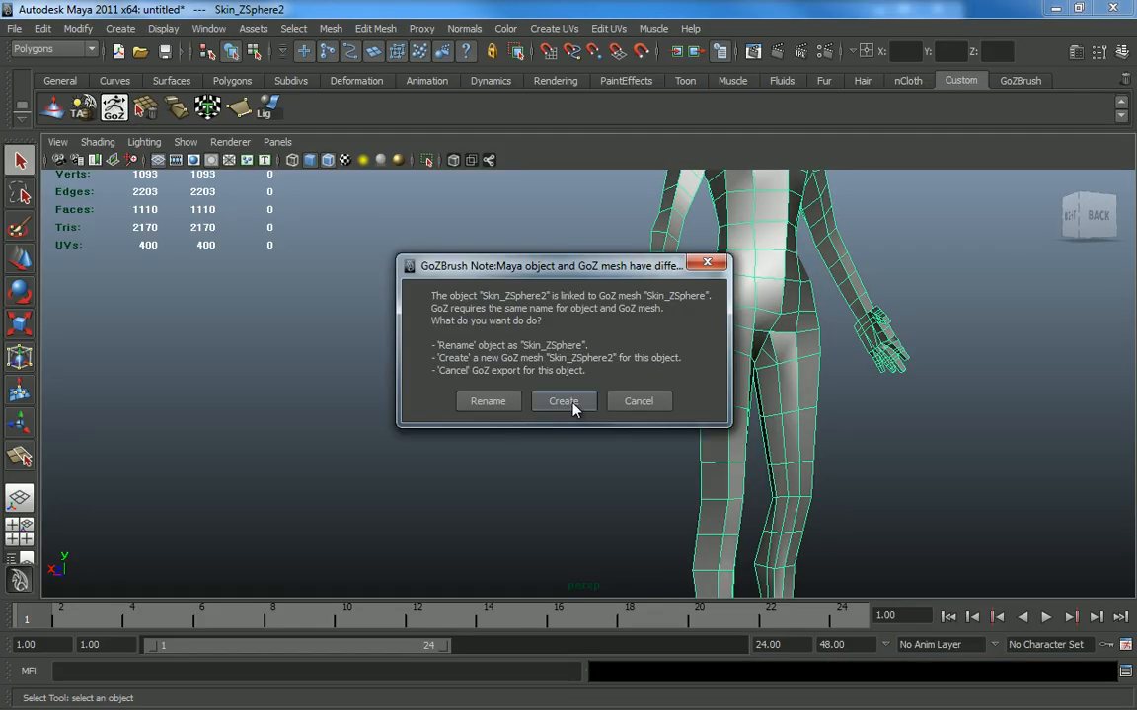
{"action": "left_click", "coordinate": [567, 401]}
{"action": "left_click", "coordinate": [658, 423]}
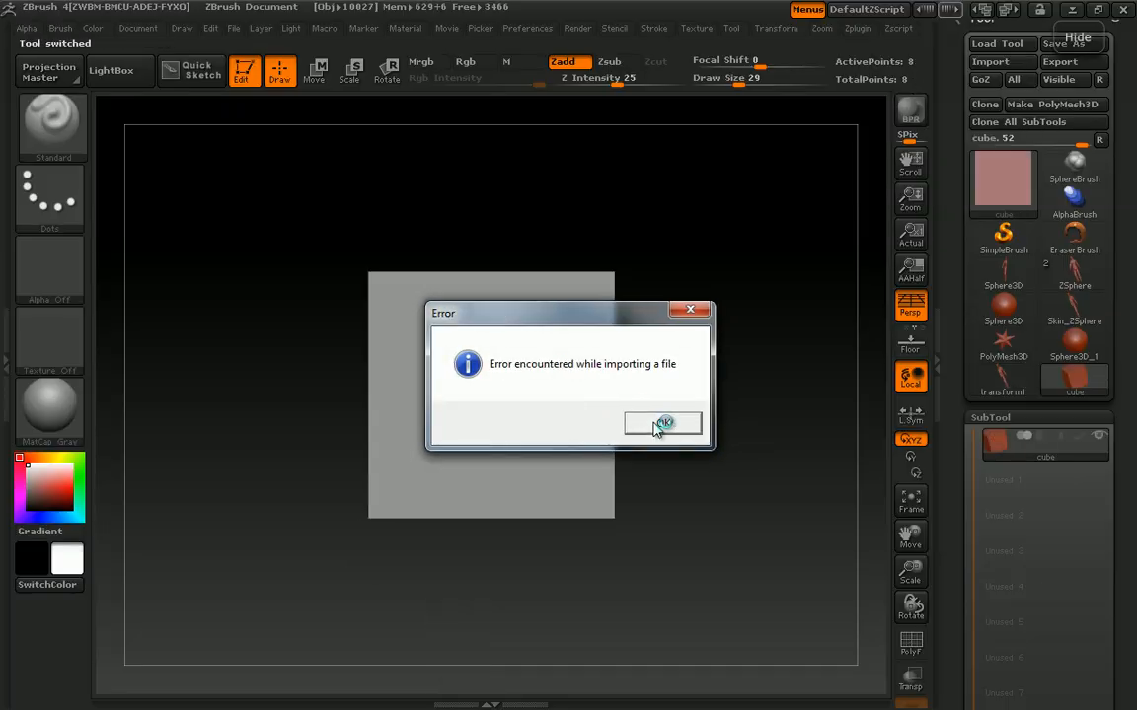
{"action": "left_click", "coordinate": [658, 424]}
{"action": "left_click", "coordinate": [1072, 9]}
Step: Run Cleanup on the selected body with Select matching polygons for faces with more than 4 sides
{"action": "left_click_drag", "start_coordinate": [718, 261], "coordinate": [794, 260], "text": "alt"}
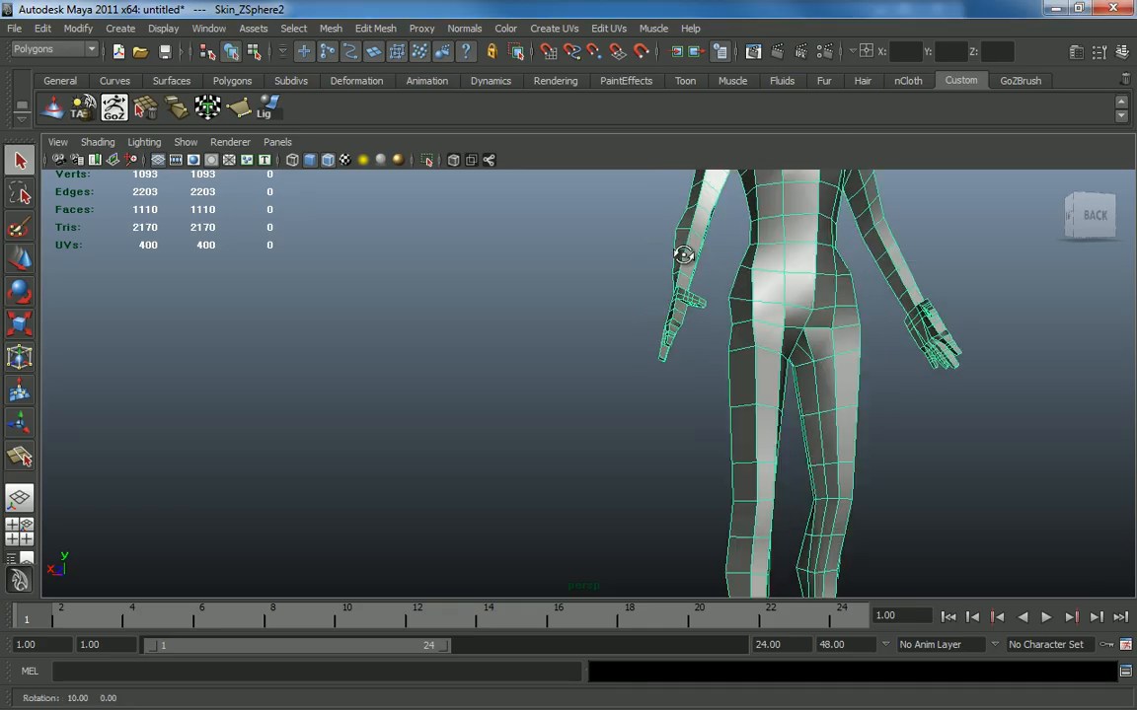
{"action": "middle_click_drag", "start_coordinate": [794, 259], "coordinate": [673, 379], "text": "alt"}
{"action": "right_click_drag", "start_coordinate": [663, 306], "coordinate": [740, 291]}
{"action": "scroll", "coordinate": [756, 297], "scroll_direction": "down", "scroll_amount": 5}
{"action": "left_click_drag", "start_coordinate": [761, 324], "coordinate": [636, 327], "text": "alt"}
{"action": "scroll", "coordinate": [779, 398], "scroll_direction": "up", "scroll_amount": 4}
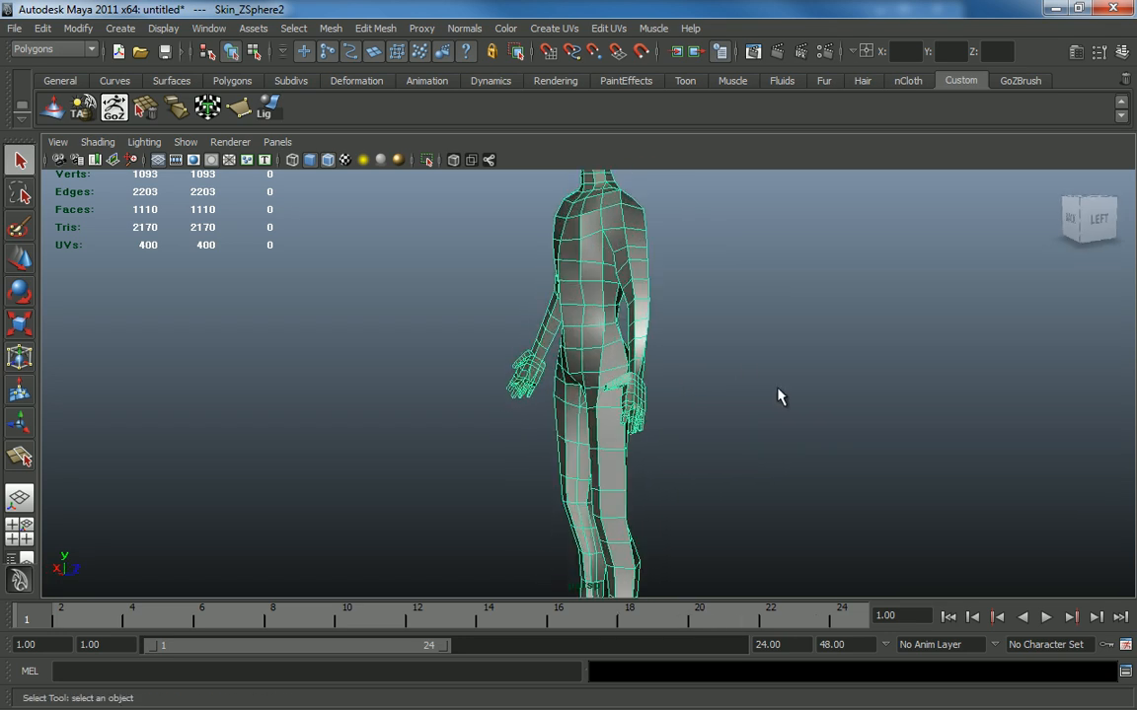
{"action": "left_click_drag", "start_coordinate": [780, 398], "coordinate": [400, 217], "text": "alt"}
{"action": "left_click", "coordinate": [164, 28]}
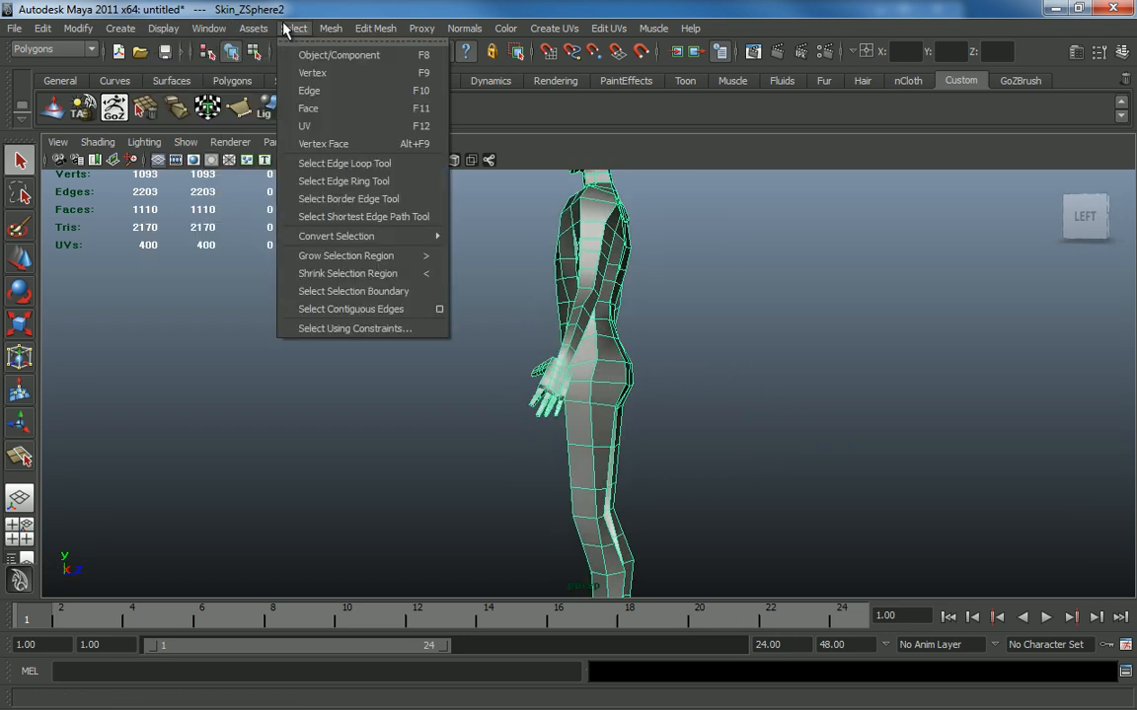
{"action": "mouse_move", "coordinate": [333, 28]}
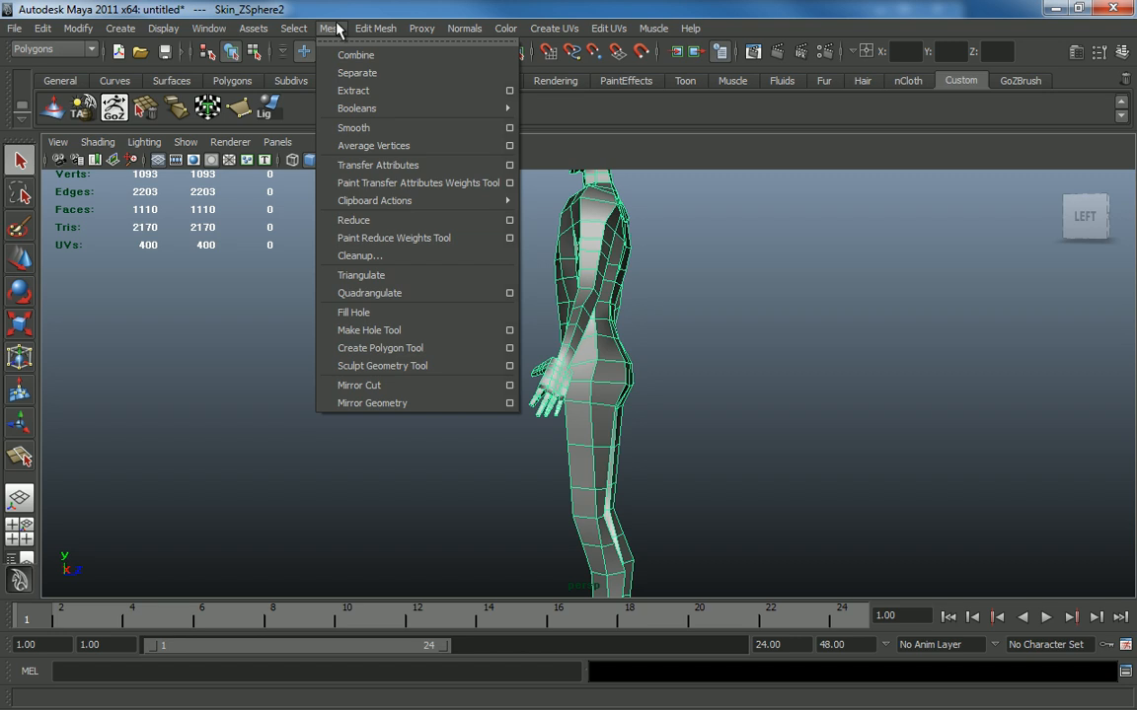
{"action": "left_click", "coordinate": [385, 257]}
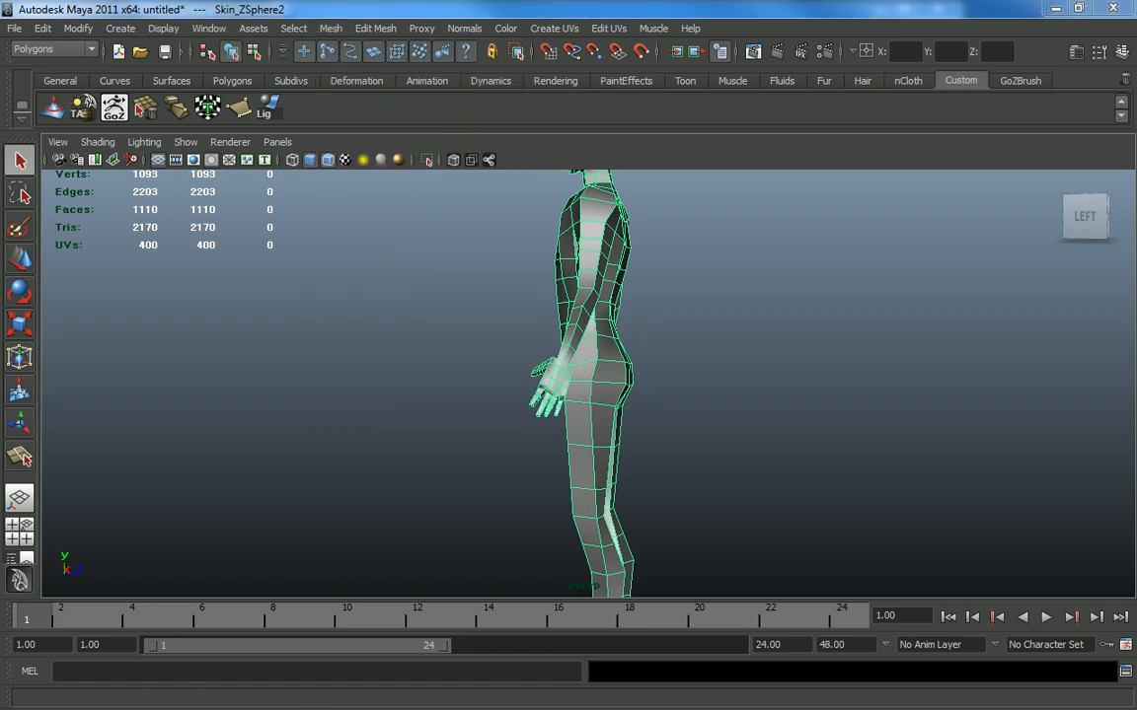
{"action": "left_click_drag", "start_coordinate": [660, 150], "coordinate": [627, 153]}
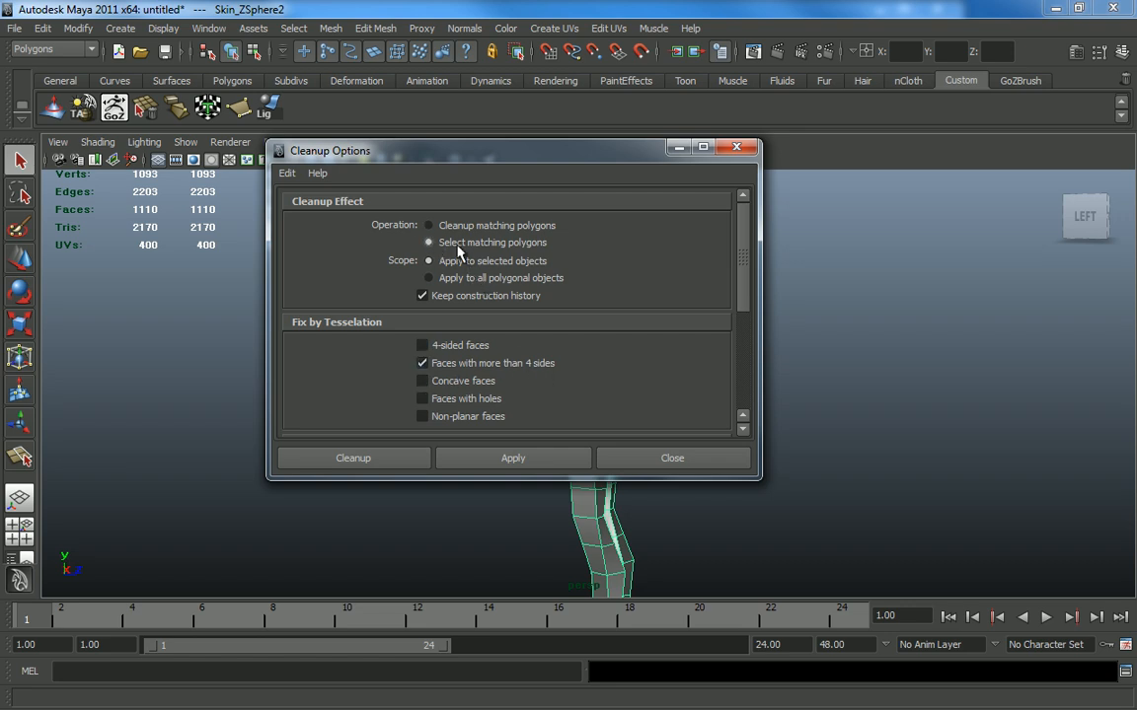
{"action": "left_click", "coordinate": [496, 459]}
{"action": "left_click_drag", "start_coordinate": [616, 150], "coordinate": [0, 160]}
Step: Locate the faces selected by the cleanup with X-ray display on, then restore normal display near the hand
{"action": "left_click_drag", "start_coordinate": [698, 332], "coordinate": [553, 344], "text": "alt"}
{"action": "right_click_drag", "start_coordinate": [553, 351], "coordinate": [690, 341], "text": "alt"}
{"action": "mouse_move", "coordinate": [691, 341]}
{"action": "left_mouse_down", "text": "alt"}
{"action": "mouse_move", "coordinate": [616, 330]}
{"action": "mouse_move", "coordinate": [680, 352]}
{"action": "mouse_move", "coordinate": [622, 315]}
{"action": "left_mouse_up", "text": "alt"}
{"action": "left_click", "coordinate": [454, 160]}
{"action": "mouse_move", "coordinate": [622, 316]}
{"action": "right_mouse_down", "text": "alt"}
{"action": "mouse_move", "coordinate": [659, 335]}
{"action": "mouse_move", "coordinate": [480, 364]}
{"action": "right_mouse_up", "text": "alt"}
{"action": "middle_click_drag", "start_coordinate": [481, 357], "coordinate": [659, 349], "text": "alt"}
{"action": "right_click_drag", "start_coordinate": [659, 349], "coordinate": [849, 460], "text": "alt"}
{"action": "mouse_move", "coordinate": [671, 457]}
{"action": "left_mouse_down", "text": "alt"}
{"action": "mouse_move", "coordinate": [749, 454]}
{"action": "mouse_move", "coordinate": [653, 457]}
{"action": "left_mouse_up", "text": "alt"}
{"action": "right_click_drag", "start_coordinate": [653, 457], "coordinate": [818, 429], "text": "alt"}
{"action": "middle_click_drag", "start_coordinate": [818, 429], "coordinate": [806, 474], "text": "alt"}
{"action": "left_click_drag", "start_coordinate": [806, 478], "coordinate": [474, 414], "text": "alt"}
{"action": "right_click_drag", "start_coordinate": [473, 414], "coordinate": [495, 436], "text": "alt"}
{"action": "mouse_move", "coordinate": [495, 436]}
{"action": "left_mouse_down", "text": "alt"}
{"action": "mouse_move", "coordinate": [473, 491]}
{"action": "mouse_move", "coordinate": [489, 436]}
{"action": "left_mouse_up", "text": "alt"}
{"action": "left_click", "coordinate": [454, 160]}
Step: Split the many-sided face on each hand with a new edge using the Split Polygon tool
{"action": "right_click", "coordinate": [583, 329], "text": "shift"}
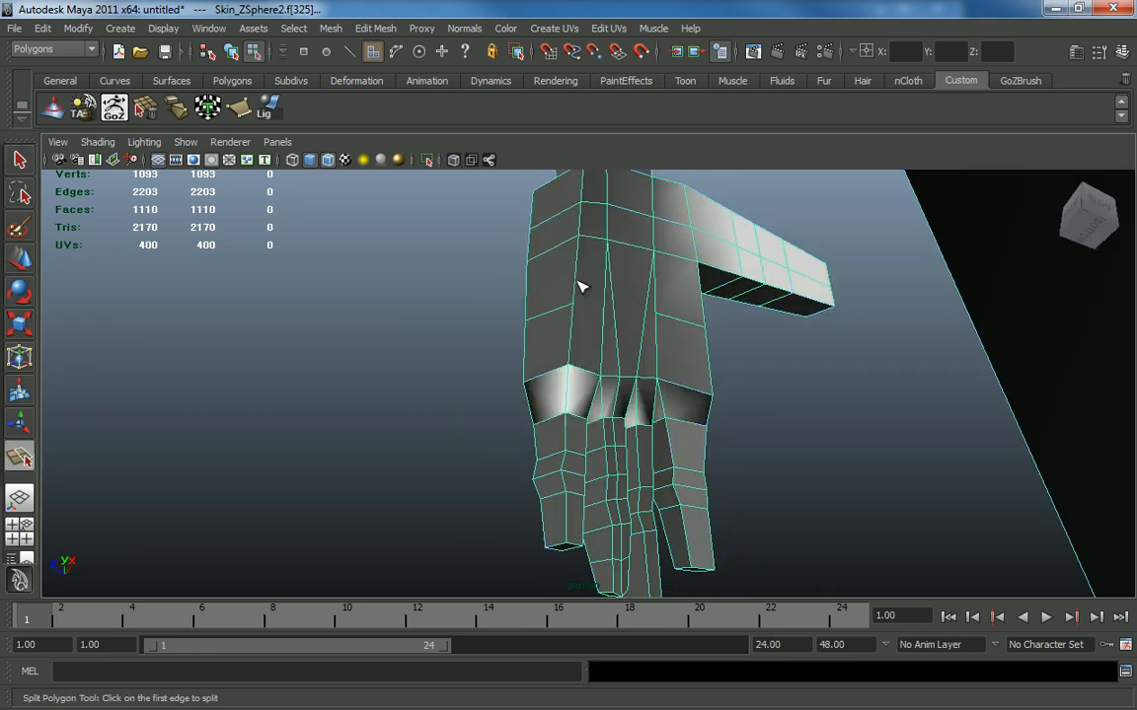
{"action": "right_click_drag", "start_coordinate": [573, 287], "coordinate": [573, 292], "text": "shift"}
{"action": "left_click_drag", "start_coordinate": [573, 292], "coordinate": [576, 309], "text": "alt"}
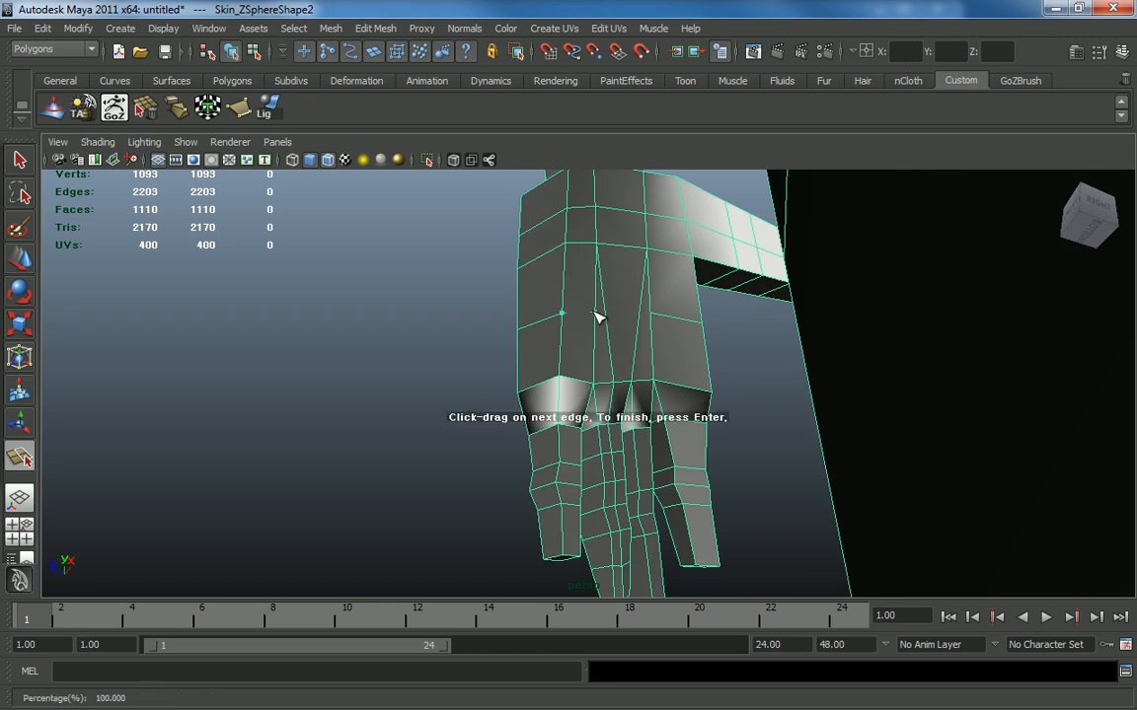
{"action": "left_click_drag", "start_coordinate": [545, 308], "coordinate": [786, 470], "text": "alt"}
{"action": "right_click_drag", "start_coordinate": [780, 460], "coordinate": [789, 422], "text": "shift"}
{"action": "left_click_drag", "start_coordinate": [794, 446], "coordinate": [783, 471], "text": "alt"}
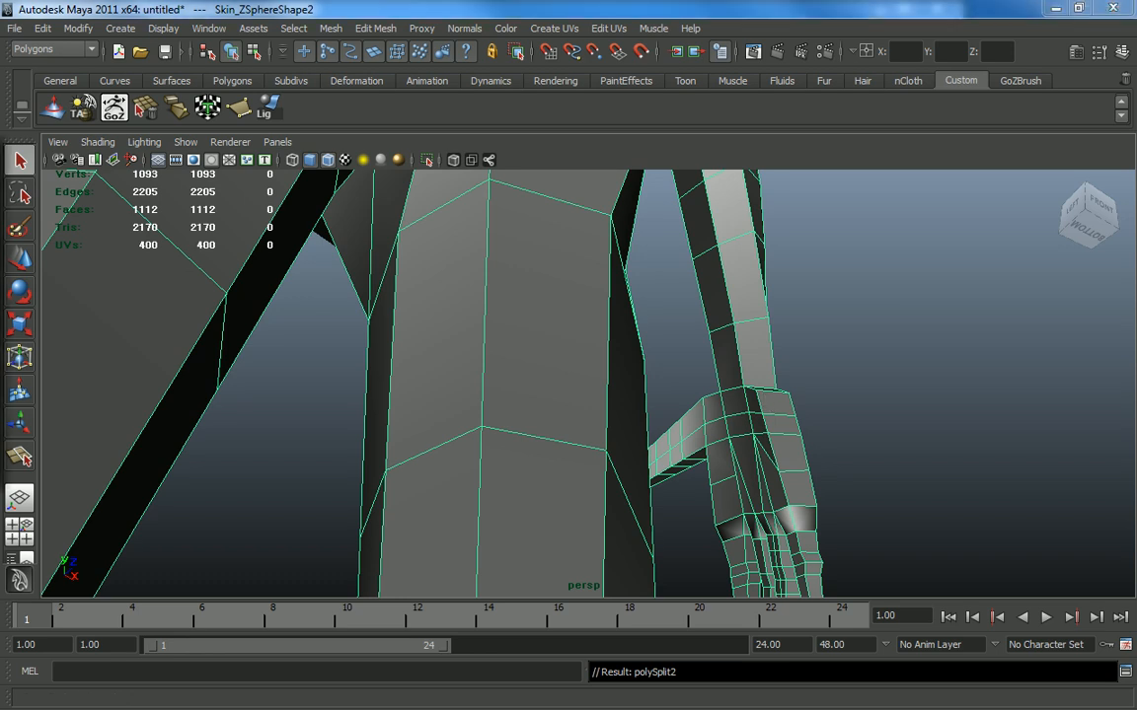
Step: Return to object selection and repeat the Cleanup check for faces with more than 4 sides
{"action": "right_click_drag", "start_coordinate": [462, 530], "coordinate": [519, 505]}
{"action": "left_click", "coordinate": [594, 459]}
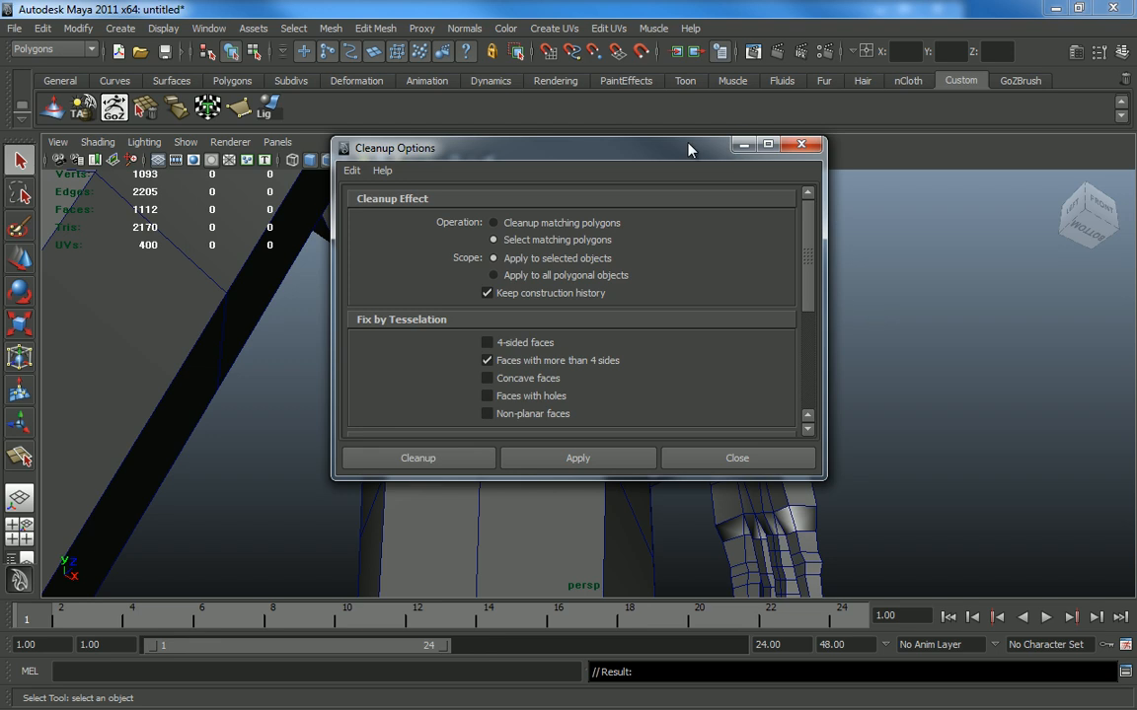
{"action": "left_click_drag", "start_coordinate": [689, 143], "coordinate": [0, 128]}
Step: Select the repaired body and send it to ZBrush with GoZ as Skin_ZSphere2
{"action": "scroll", "coordinate": [652, 368], "scroll_direction": "down", "scroll_amount": 10}
{"action": "left_click_drag", "start_coordinate": [648, 370], "coordinate": [692, 435], "text": "alt"}
{"action": "right_click_drag", "start_coordinate": [565, 325], "coordinate": [620, 305]}
{"action": "left_click", "coordinate": [601, 336]}
{"action": "mouse_move", "coordinate": [663, 395]}
{"action": "left_mouse_down", "text": "alt"}
{"action": "mouse_move", "coordinate": [748, 426]}
{"action": "mouse_move", "coordinate": [723, 436]}
{"action": "mouse_move", "coordinate": [738, 363]}
{"action": "mouse_move", "coordinate": [745, 385]}
{"action": "left_mouse_up", "text": "alt"}
{"action": "left_click_drag", "start_coordinate": [681, 354], "coordinate": [654, 399]}
{"action": "left_click_drag", "start_coordinate": [589, 361], "coordinate": [738, 396]}
{"action": "key", "text": "f"}
{"action": "mouse_move", "coordinate": [636, 380]}
{"action": "left_mouse_down", "text": "alt"}
{"action": "mouse_move", "coordinate": [652, 373]}
{"action": "mouse_move", "coordinate": [712, 417]}
{"action": "mouse_move", "coordinate": [643, 391]}
{"action": "left_mouse_up", "text": "alt"}
{"action": "key", "text": "F4"}
{"action": "left_click", "coordinate": [640, 376]}
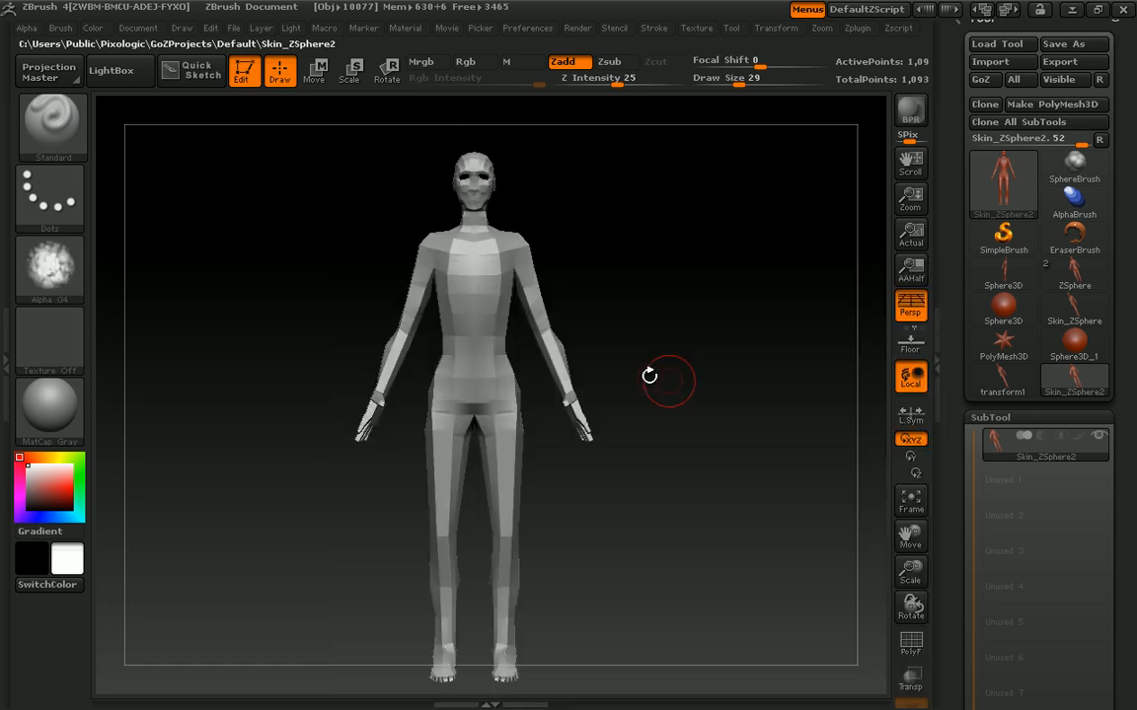
Step: Examine the transferred body in ZBrush from several sides, including the hand close up and the polyframe display
{"action": "left_click_drag", "start_coordinate": [796, 376], "coordinate": [674, 415], "text": "shift"}
{"action": "left_click_drag", "start_coordinate": [674, 414], "coordinate": [706, 290]}
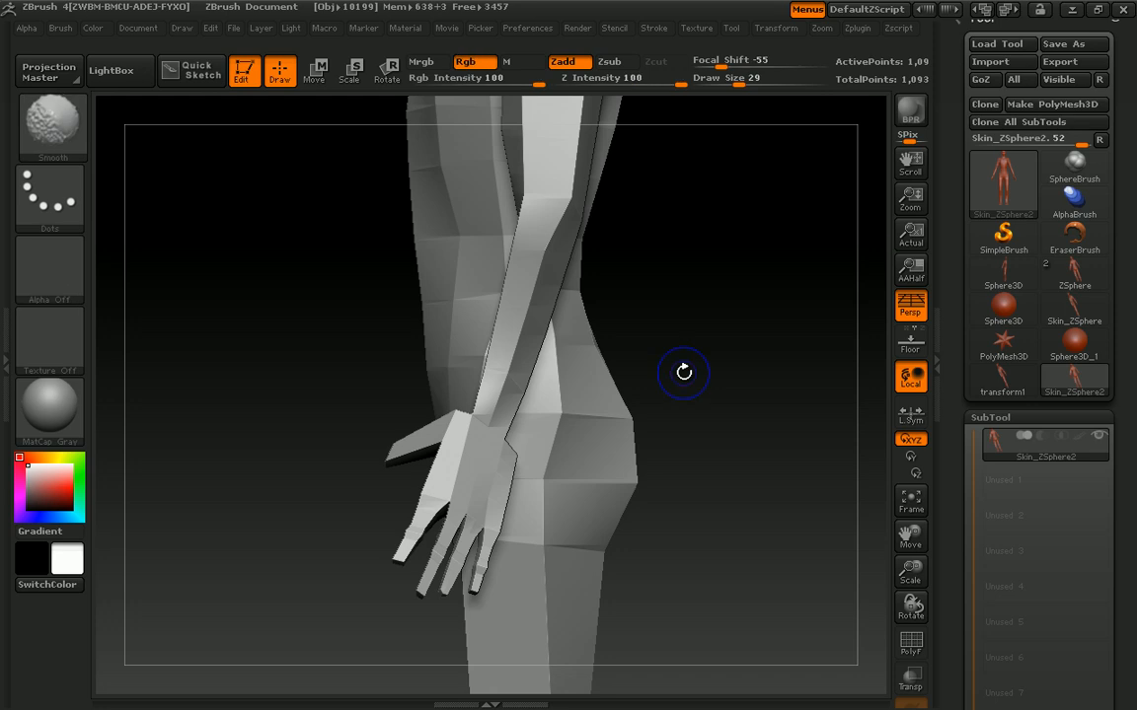
{"action": "key", "text": "shift+f"}
{"action": "left_click_drag", "start_coordinate": [684, 373], "coordinate": [756, 372], "text": "shift"}
{"action": "mouse_move", "coordinate": [756, 482]}
{"action": "left_mouse_down", "text": "alt"}
{"action": "mouse_move", "coordinate": [649, 348]}
{"action": "mouse_move", "coordinate": [665, 484]}
{"action": "mouse_move", "coordinate": [582, 434]}
{"action": "mouse_move", "coordinate": [577, 386]}
{"action": "left_mouse_up", "text": "alt"}
{"action": "key", "text": "shift+f"}
{"action": "mouse_move", "coordinate": [643, 375]}
{"action": "left_mouse_down", "text": "alt"}
{"action": "mouse_move", "coordinate": [702, 462]}
{"action": "mouse_move", "coordinate": [597, 383]}
{"action": "mouse_move", "coordinate": [670, 477]}
{"action": "mouse_move", "coordinate": [714, 491]}
{"action": "mouse_move", "coordinate": [733, 457]}
{"action": "left_mouse_up", "text": "alt"}
{"action": "left_click_drag", "start_coordinate": [1132, 459], "coordinate": [1131, 433]}
{"action": "left_click_drag", "start_coordinate": [750, 419], "coordinate": [681, 407]}
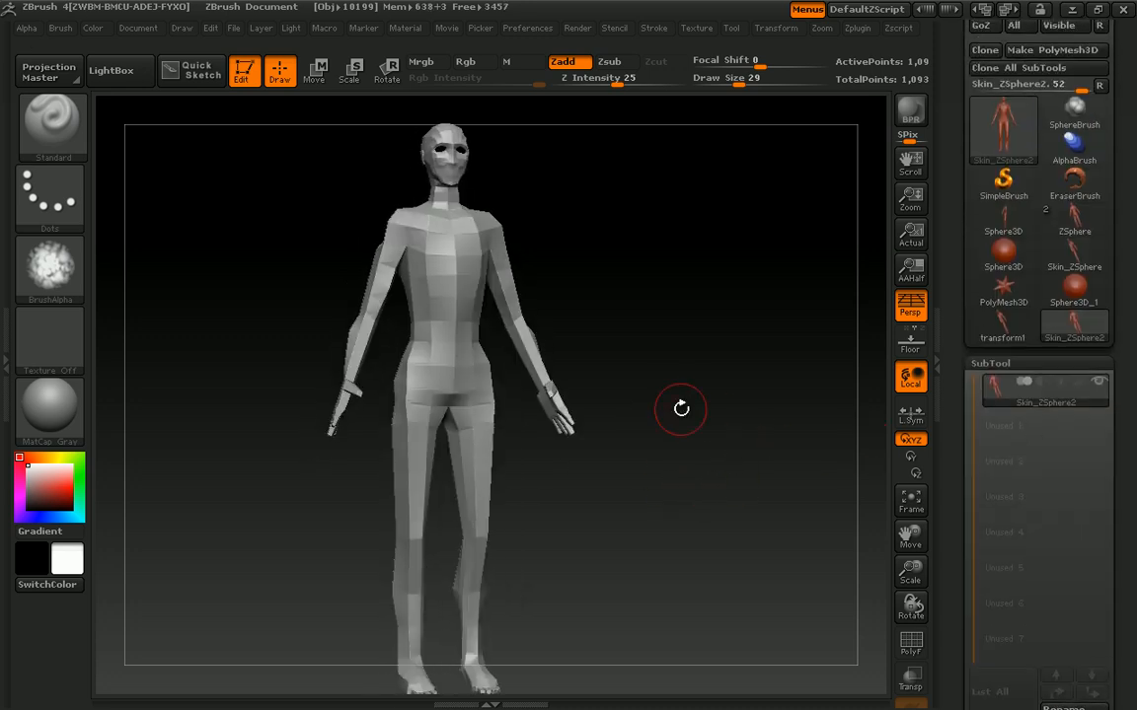
{"action": "mouse_move", "coordinate": [697, 321]}
{"action": "left_mouse_down"}
{"action": "mouse_move", "coordinate": [654, 324]}
{"action": "mouse_move", "coordinate": [699, 321]}
{"action": "left_mouse_up"}
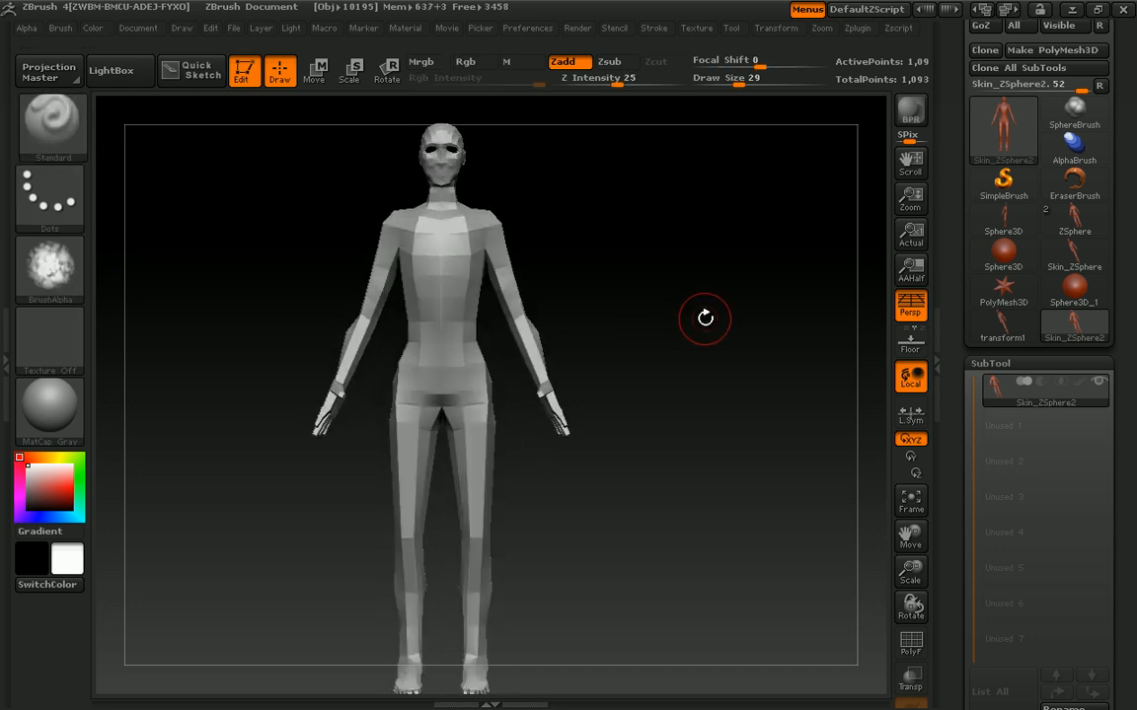
{"action": "left_click_drag", "start_coordinate": [705, 318], "coordinate": [635, 321]}
{"action": "left_click_drag", "start_coordinate": [561, 325], "coordinate": [637, 324]}
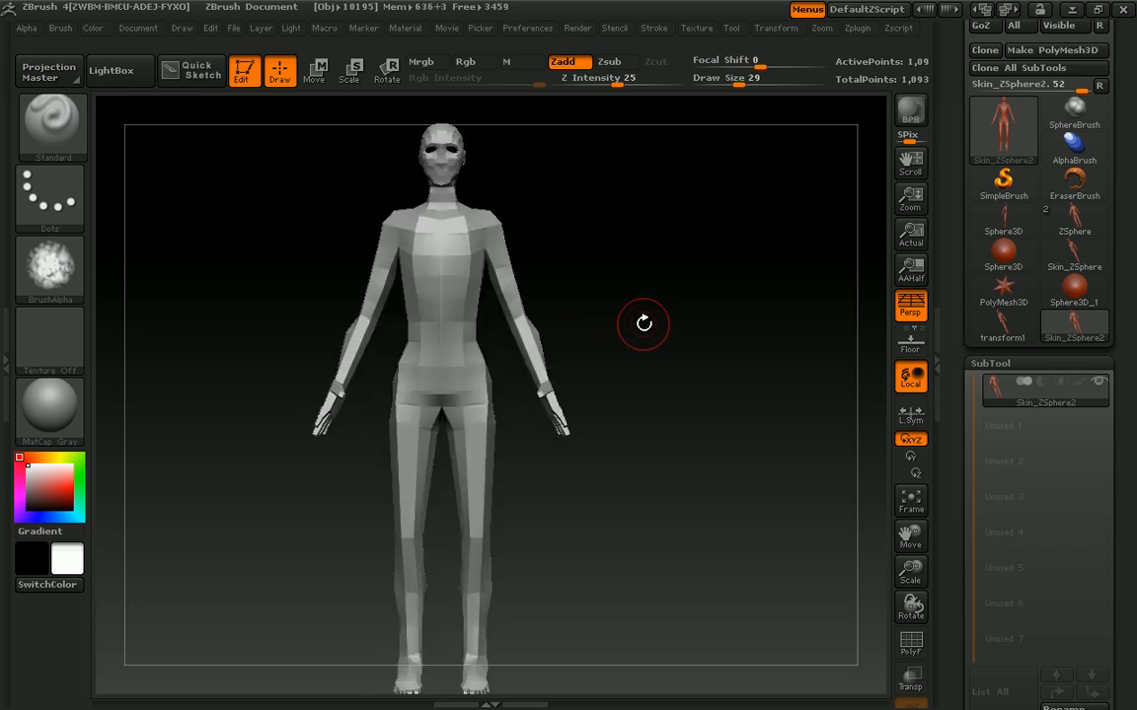